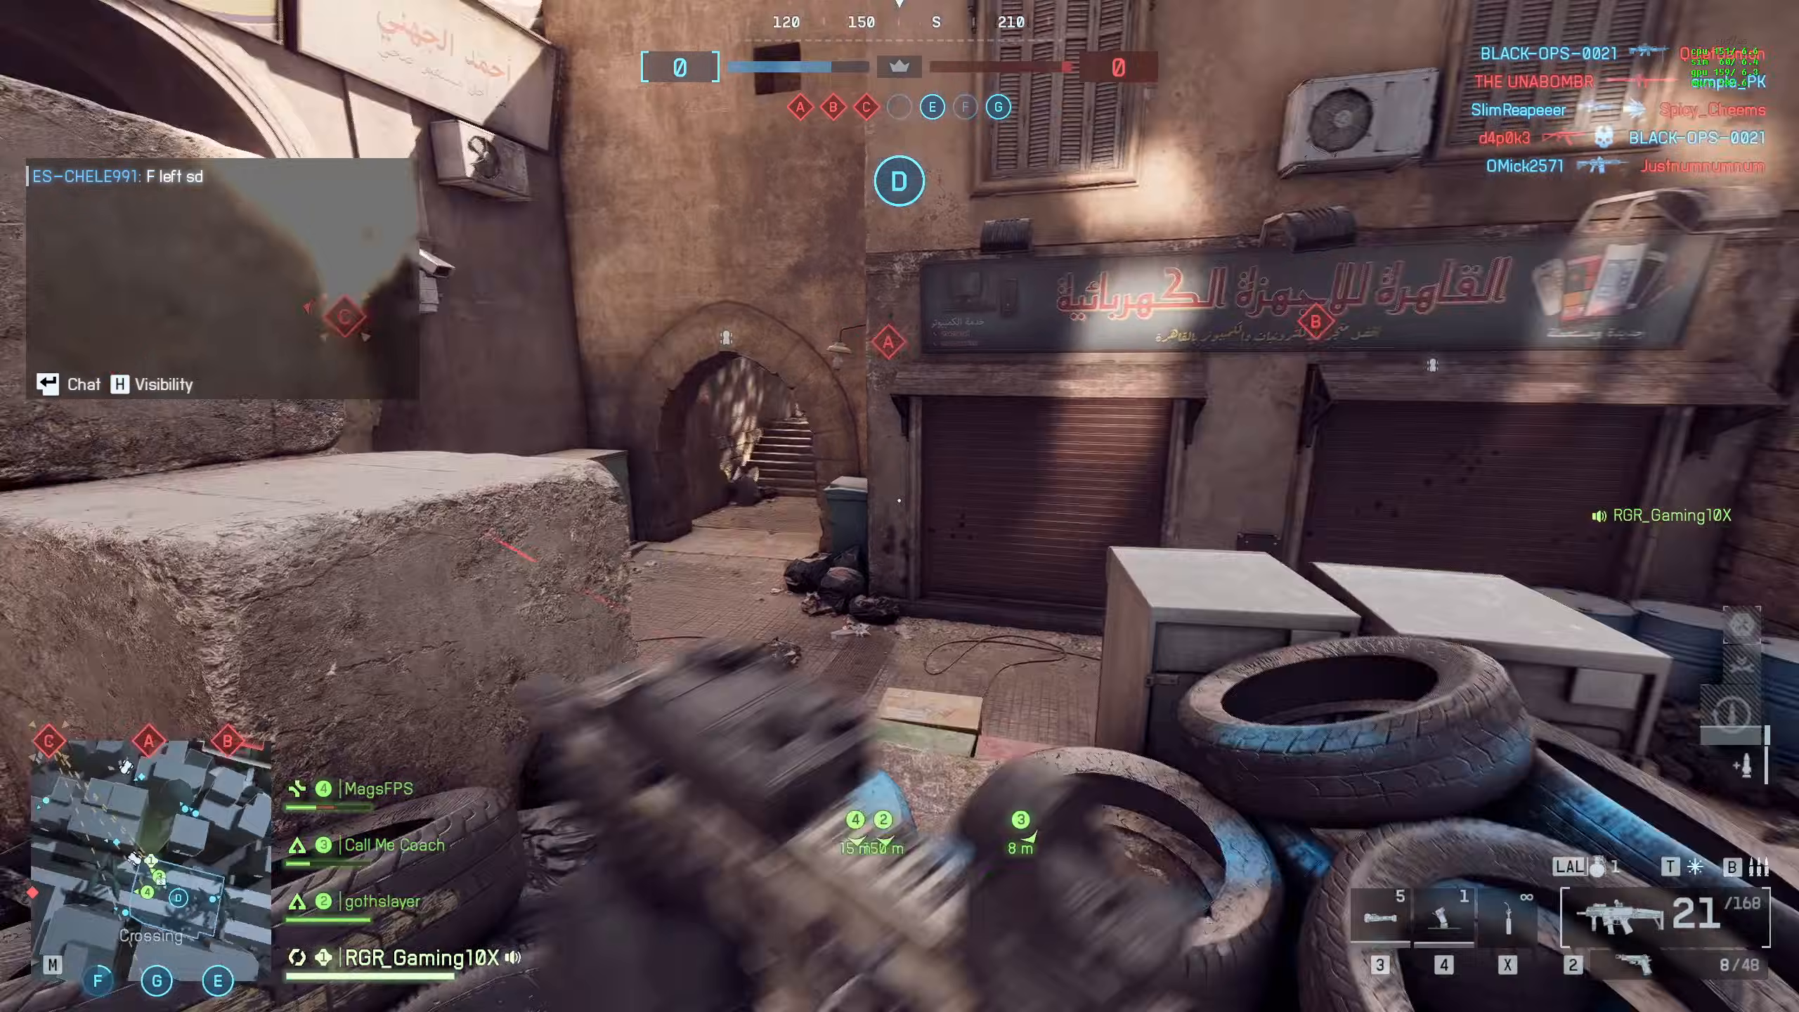
Walk forward up the alley toward the stairs, then pause the match.
key(w)
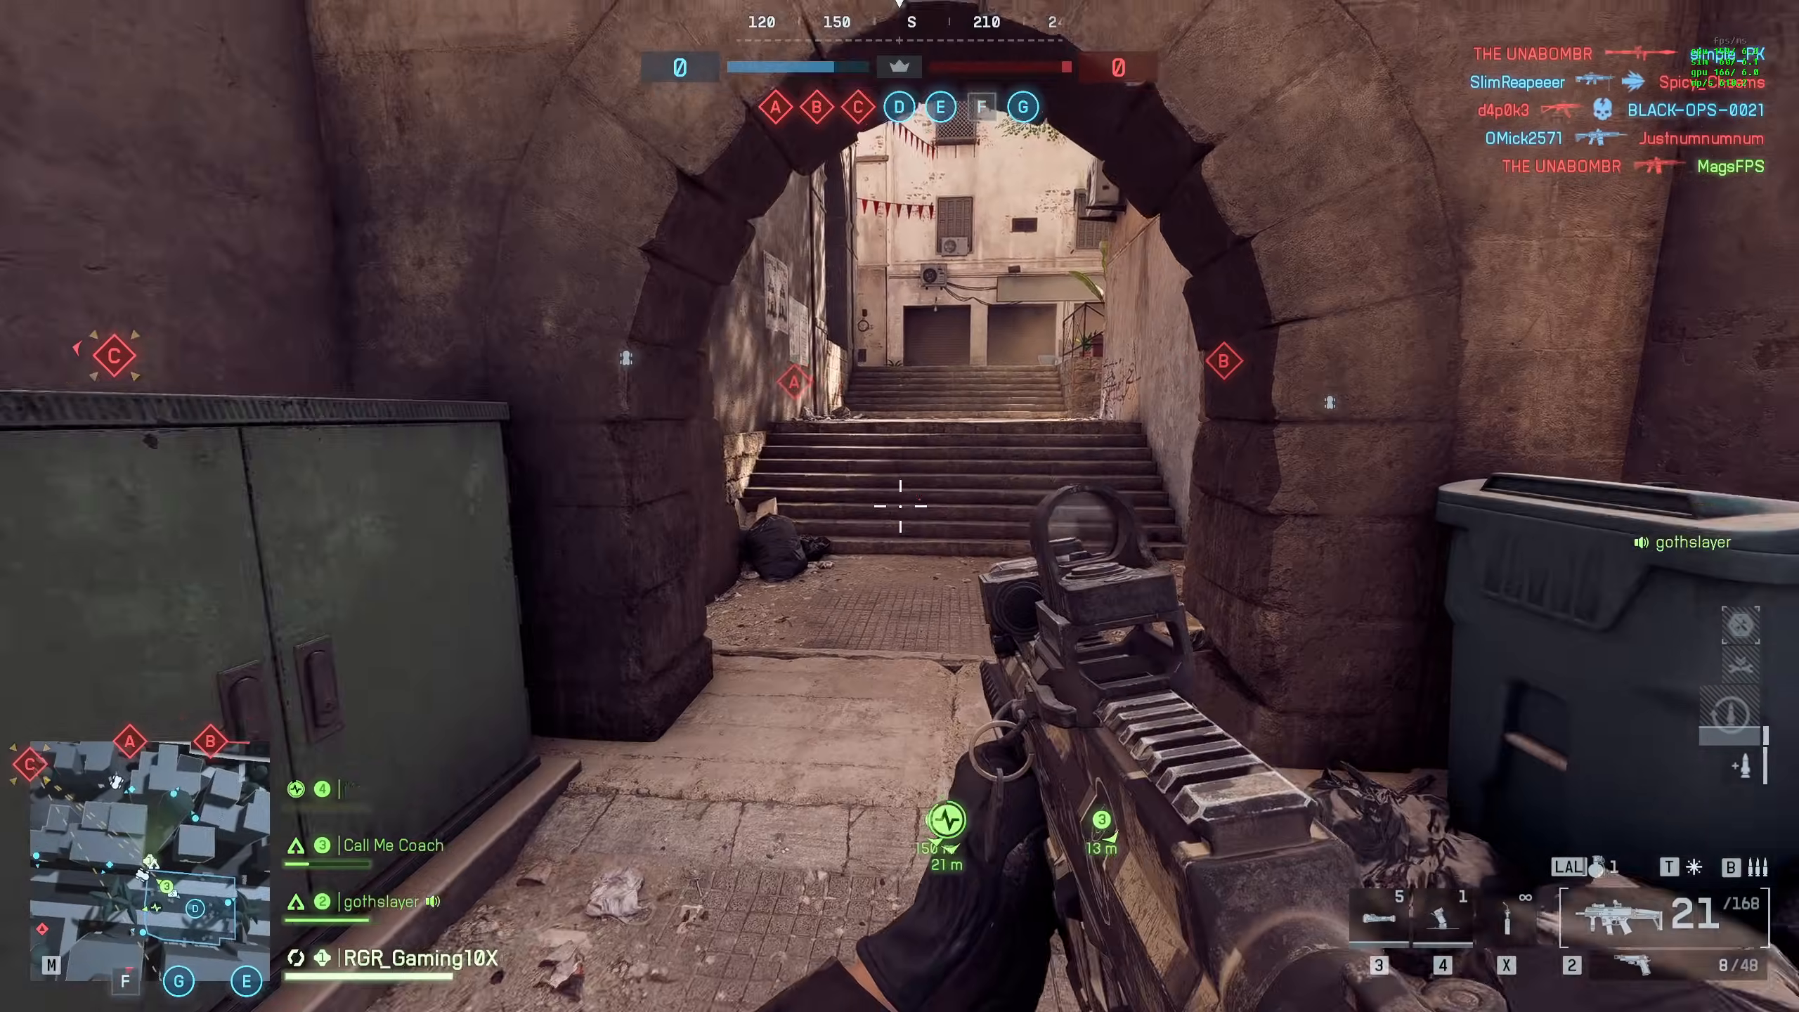
key(w)
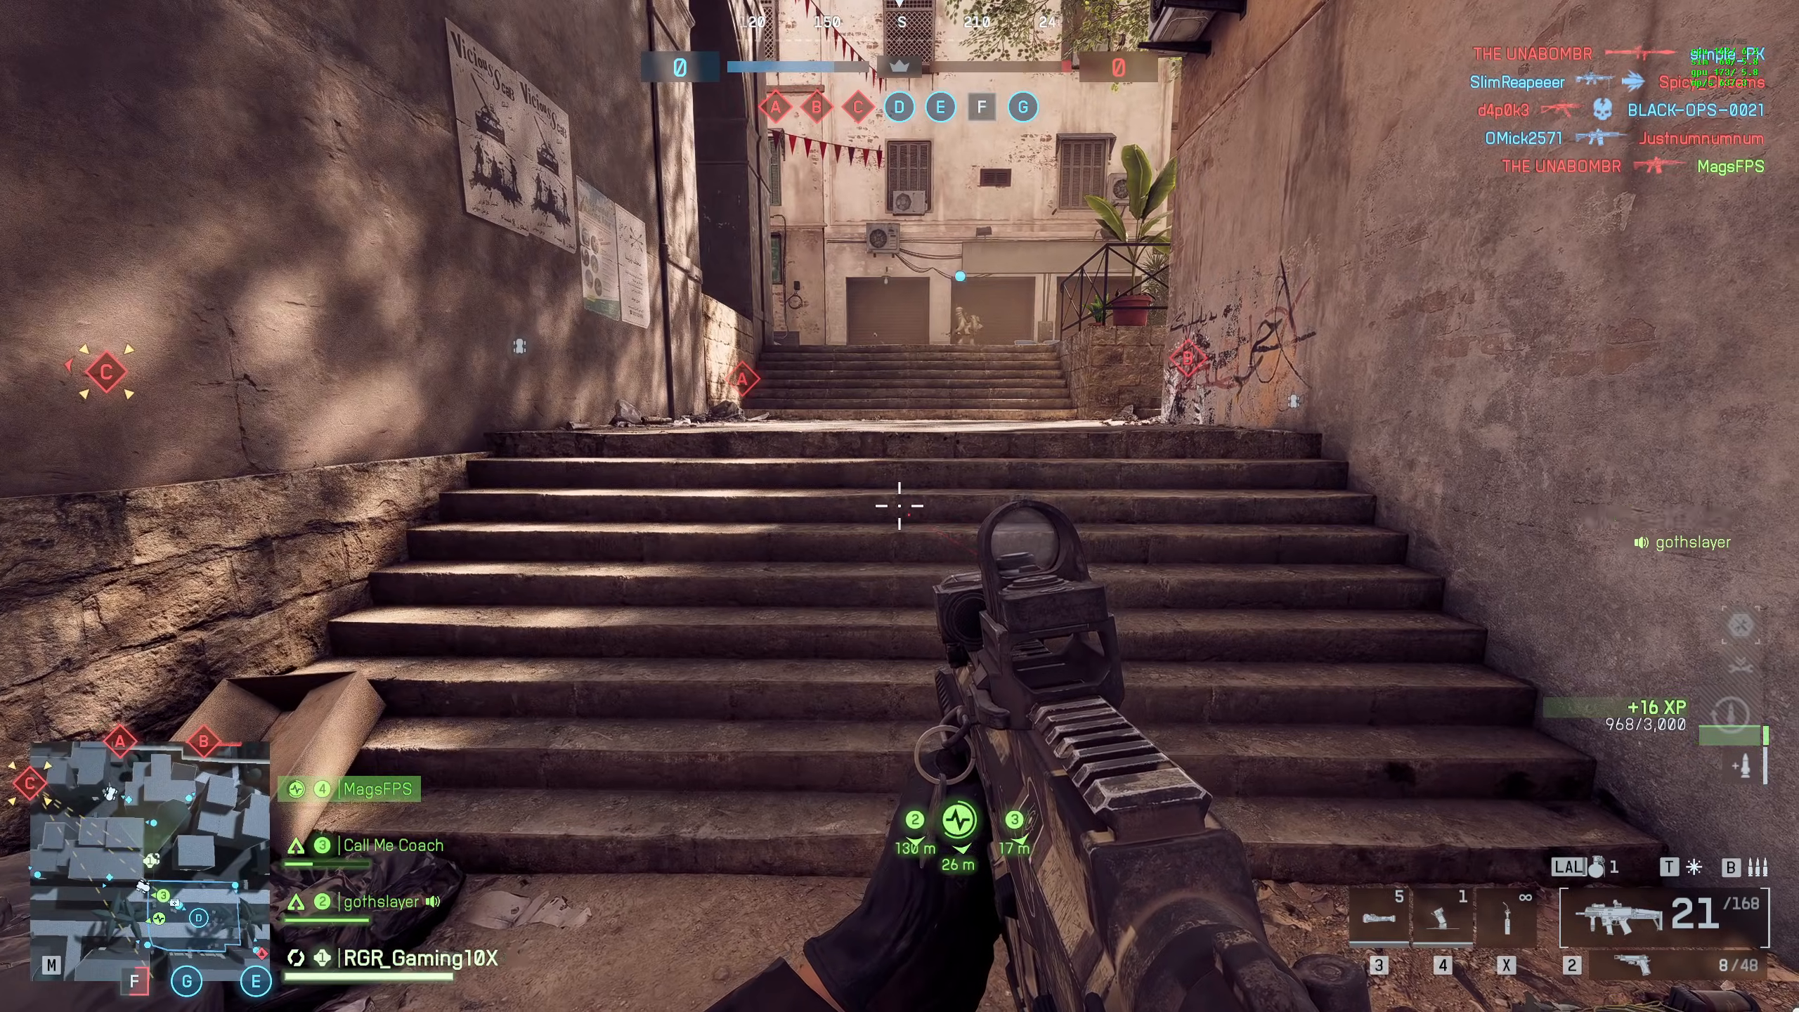
key(Escape)
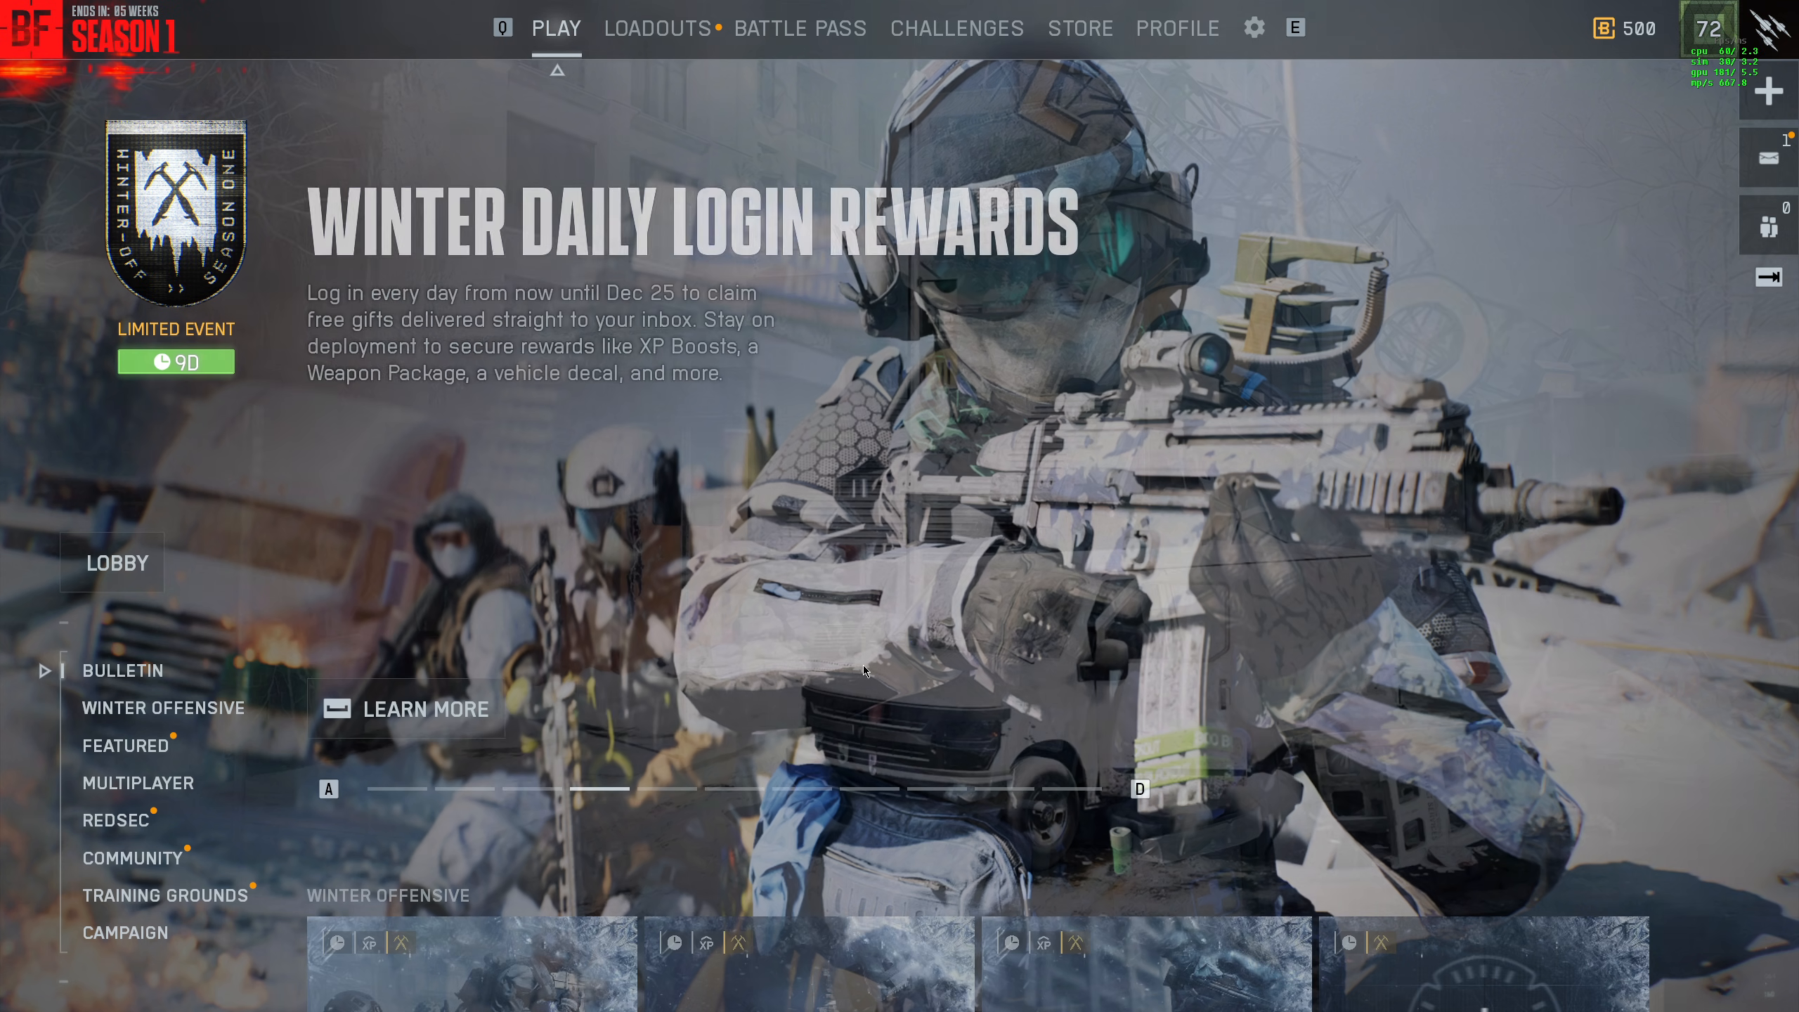
Bring up the game's Settings from the main lobby.
key(Escape)
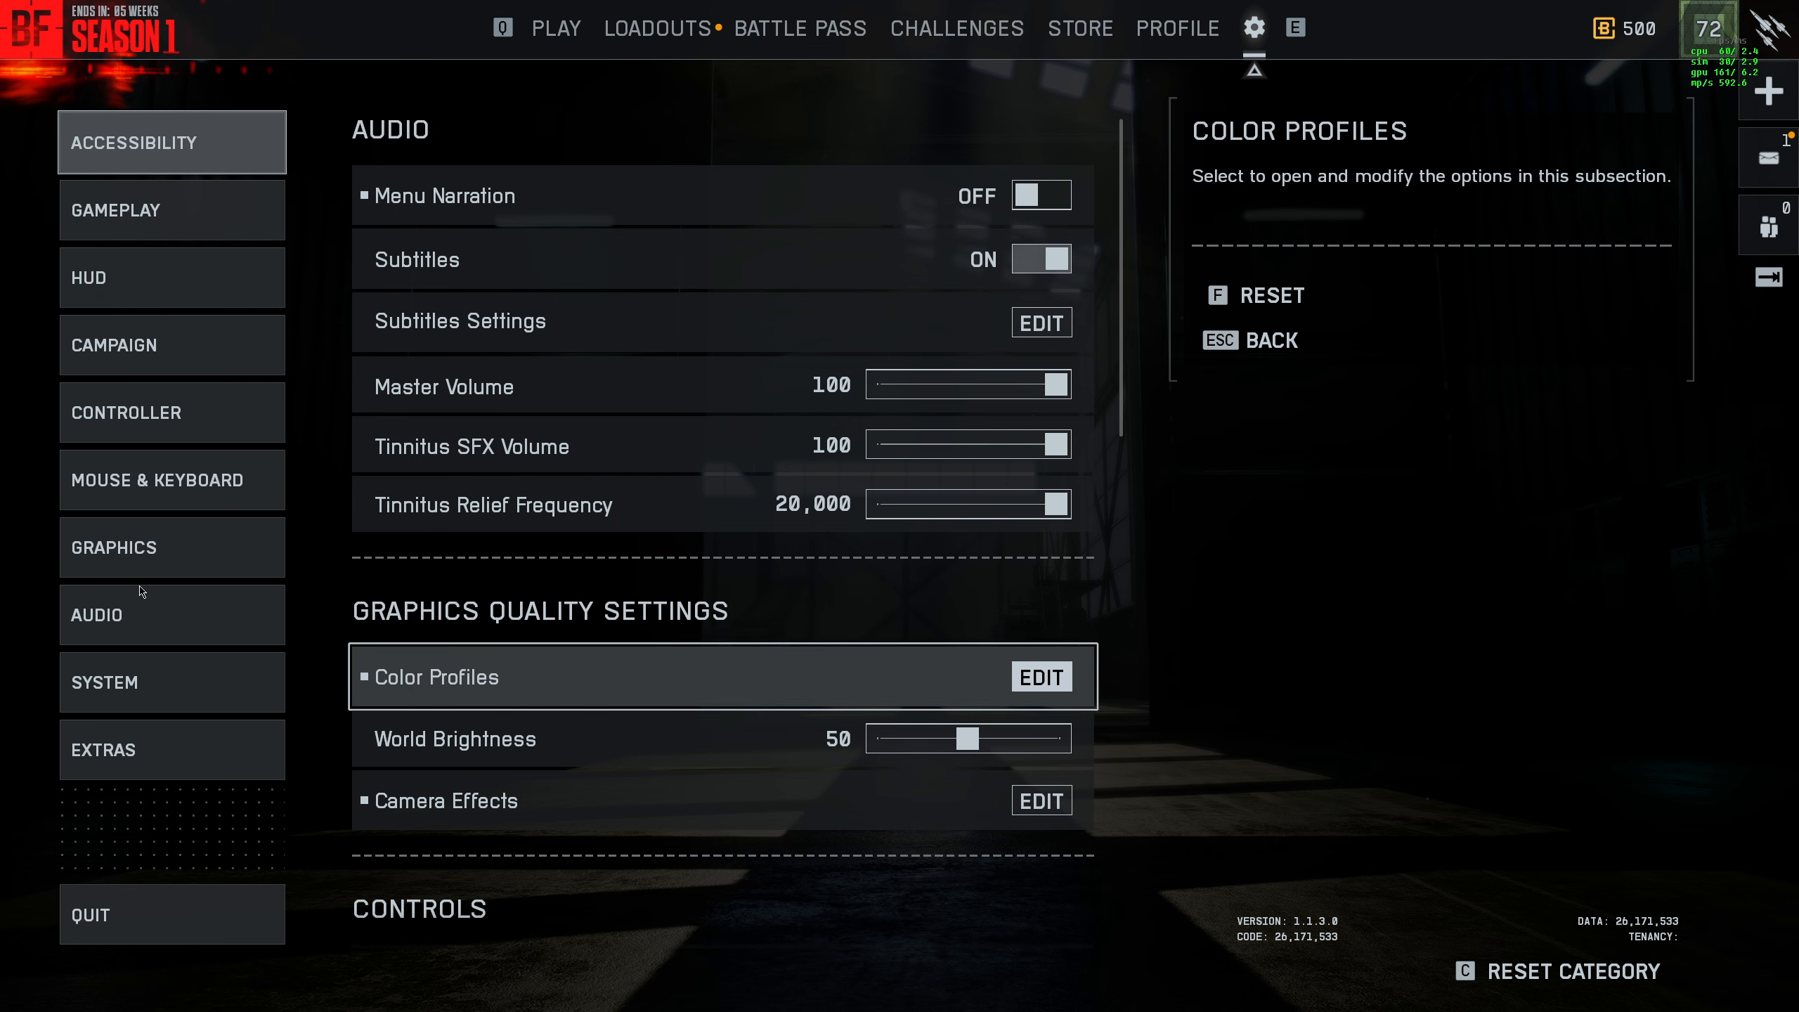
Review the Graphics settings page and glance at its Advanced options.
click(169, 547)
click(1040, 567)
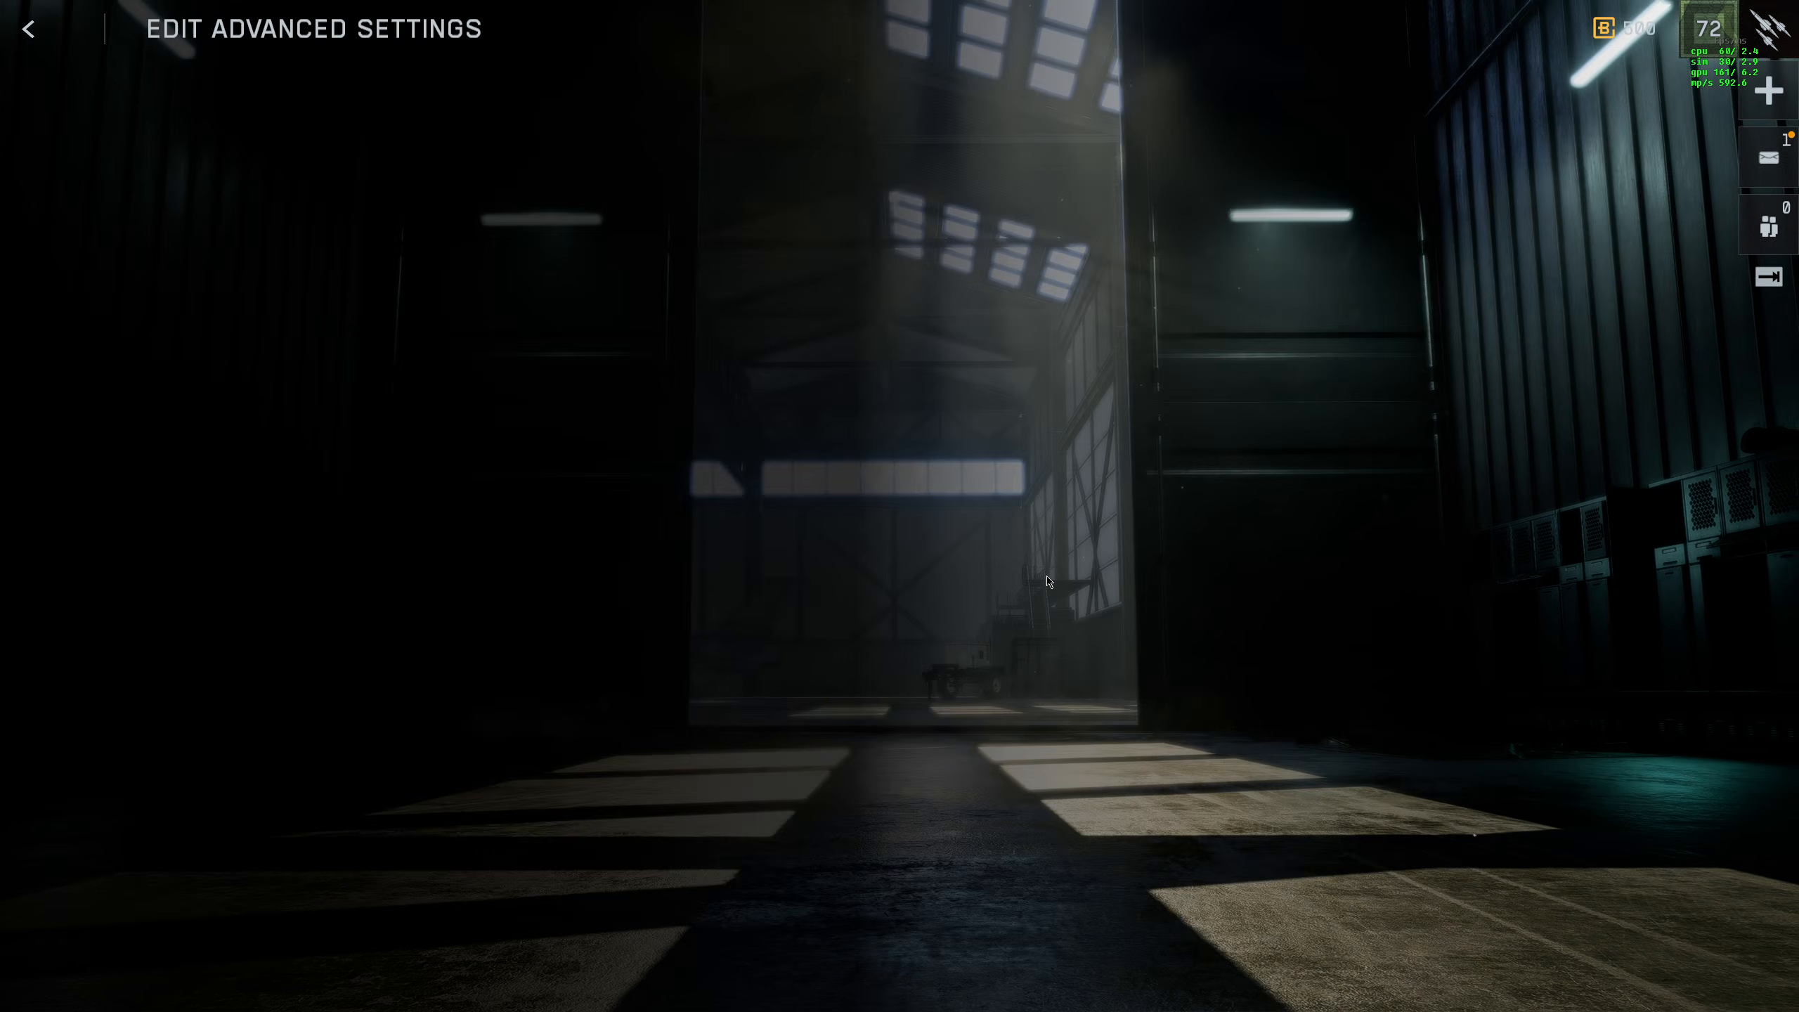
key(Escape)
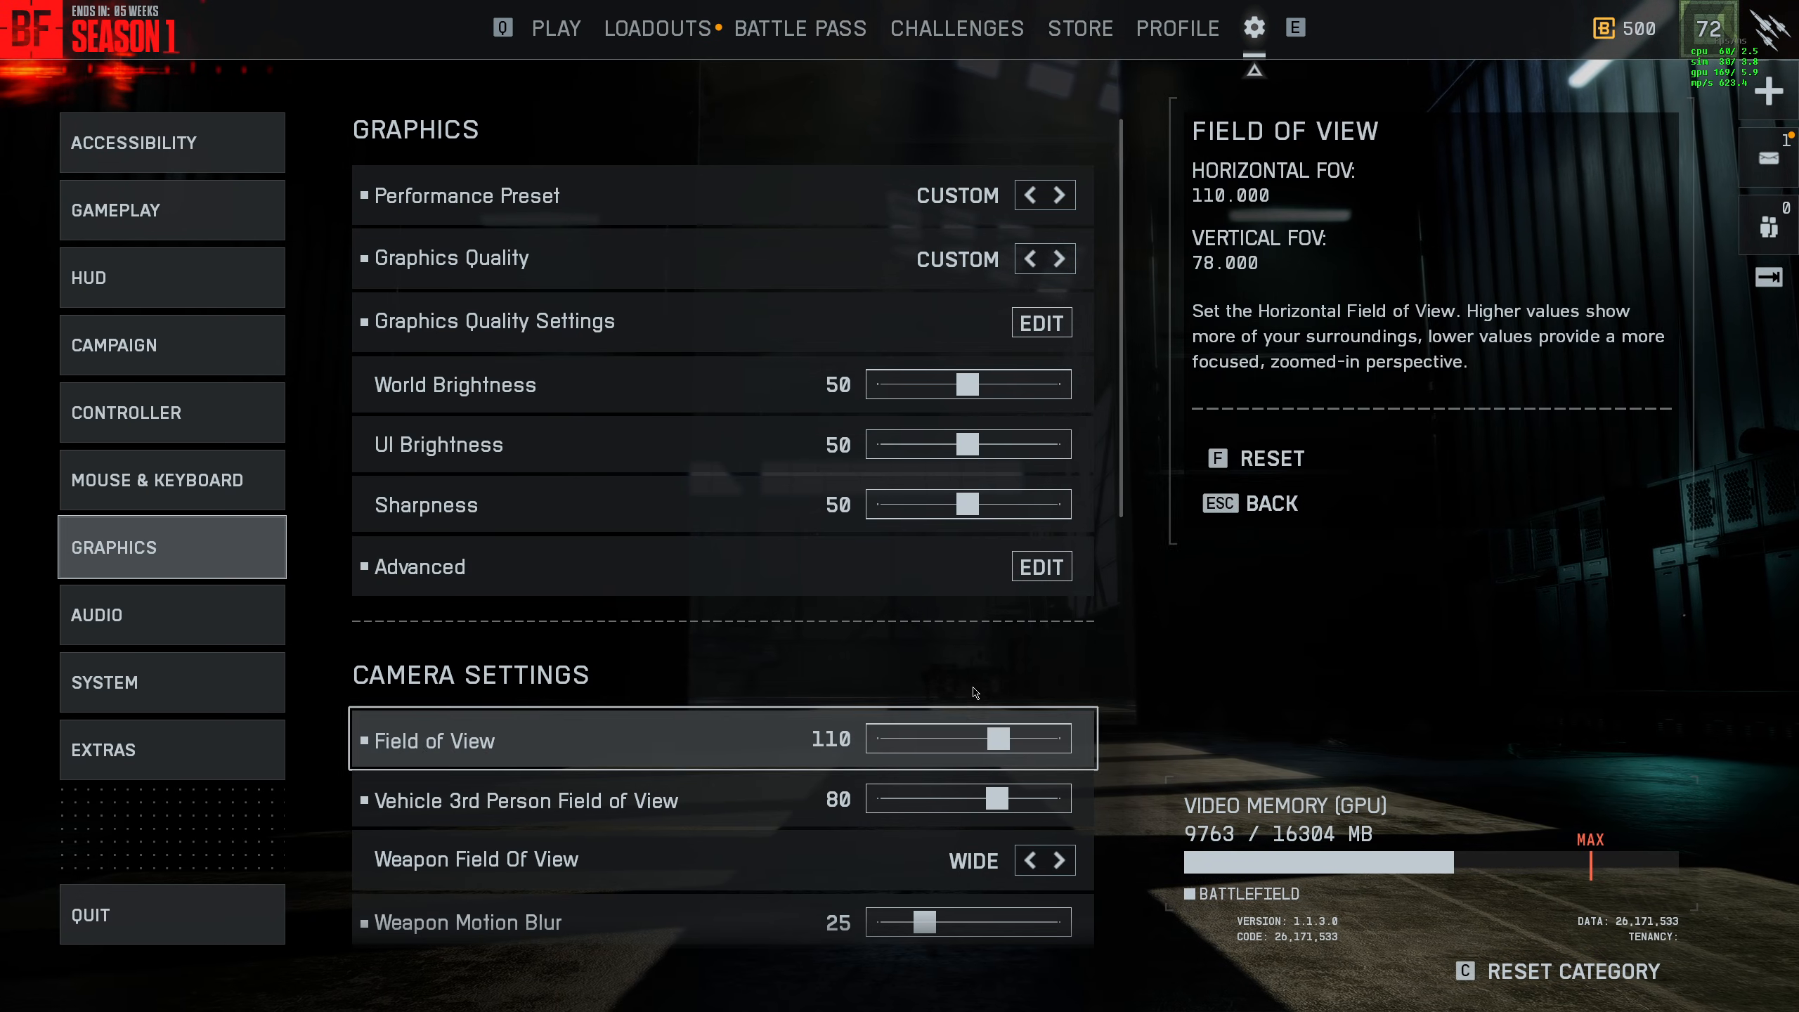
click(164, 223)
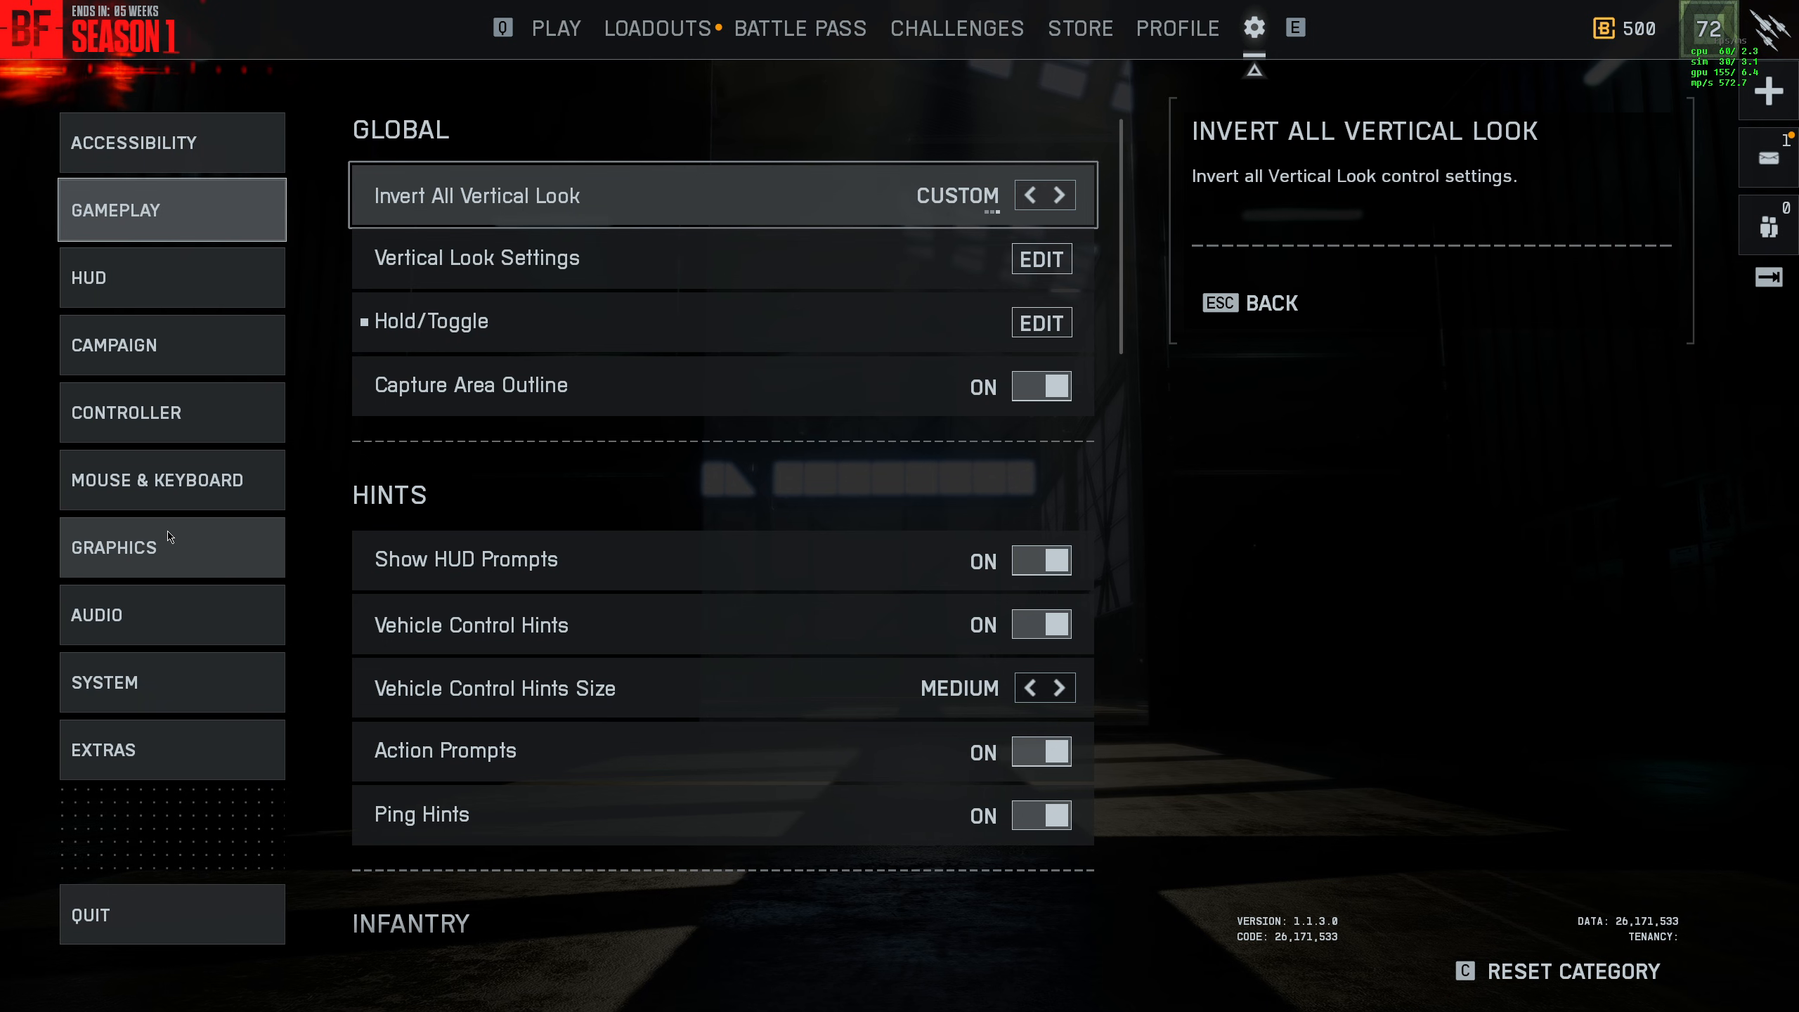
click(176, 564)
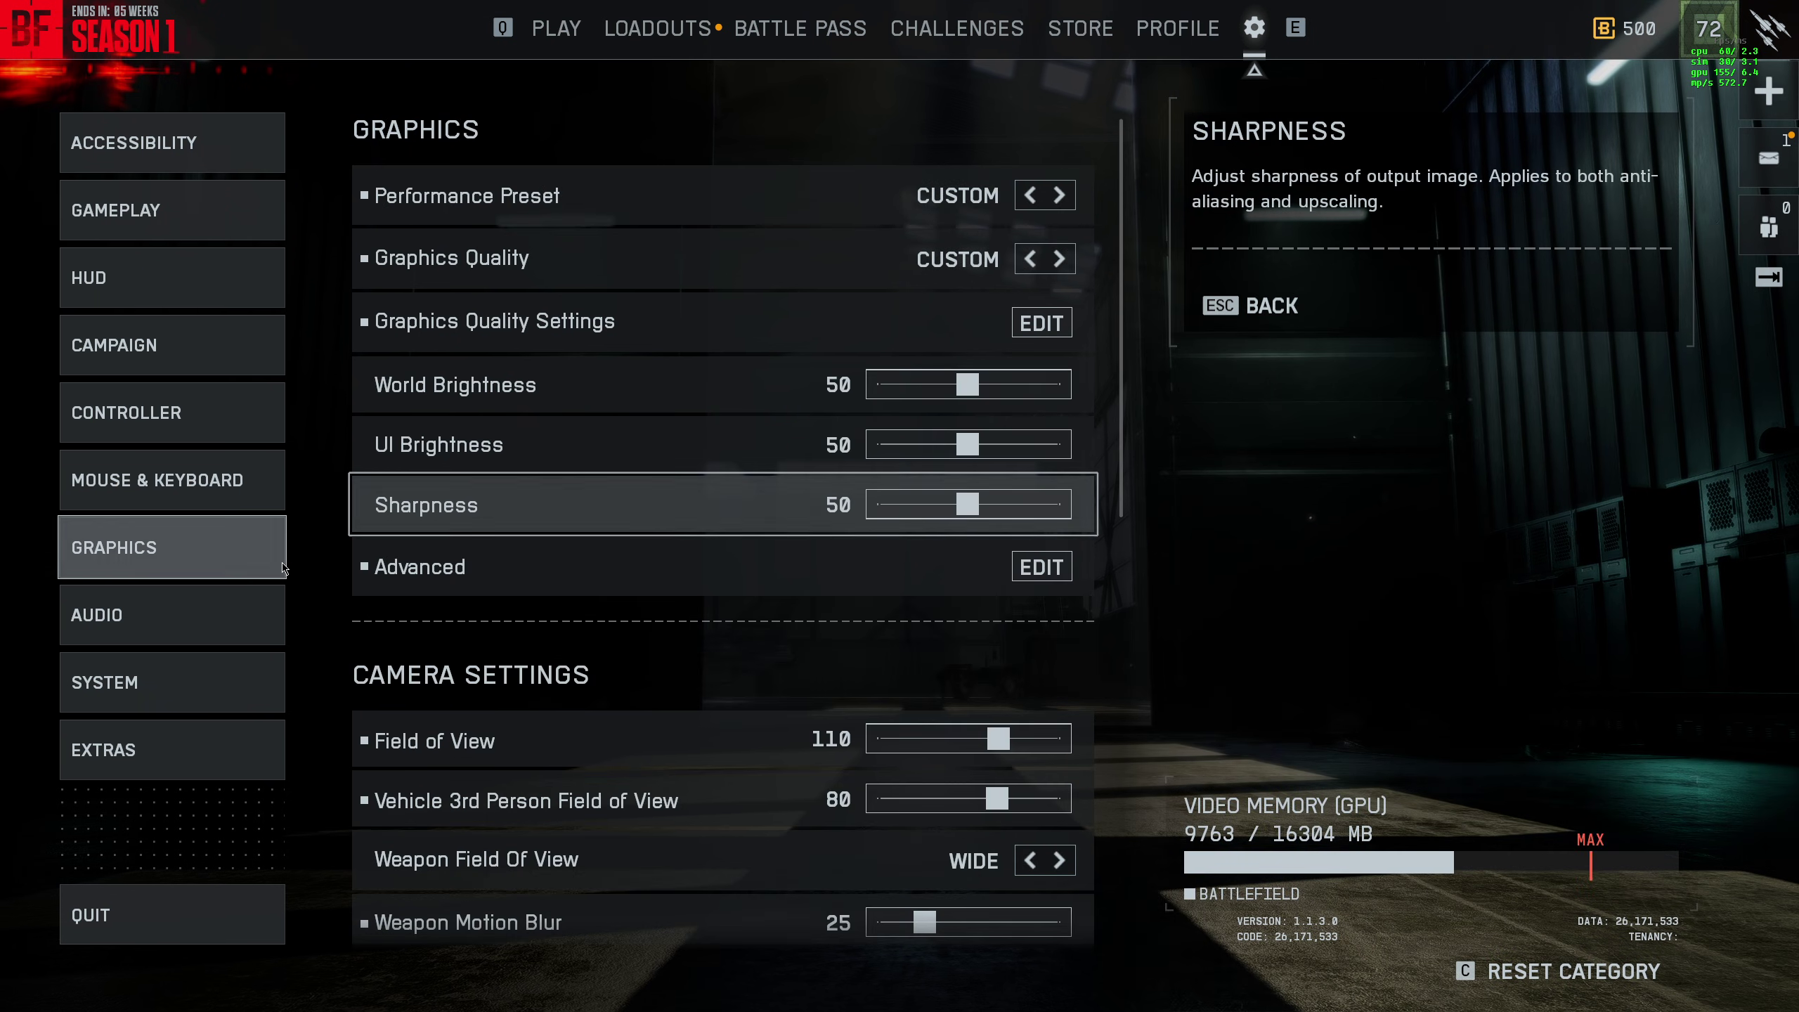
Look over the Graphics Quality Settings list, then leave settings and quit the game.
click(1076, 330)
scroll(697, 630, down, 3)
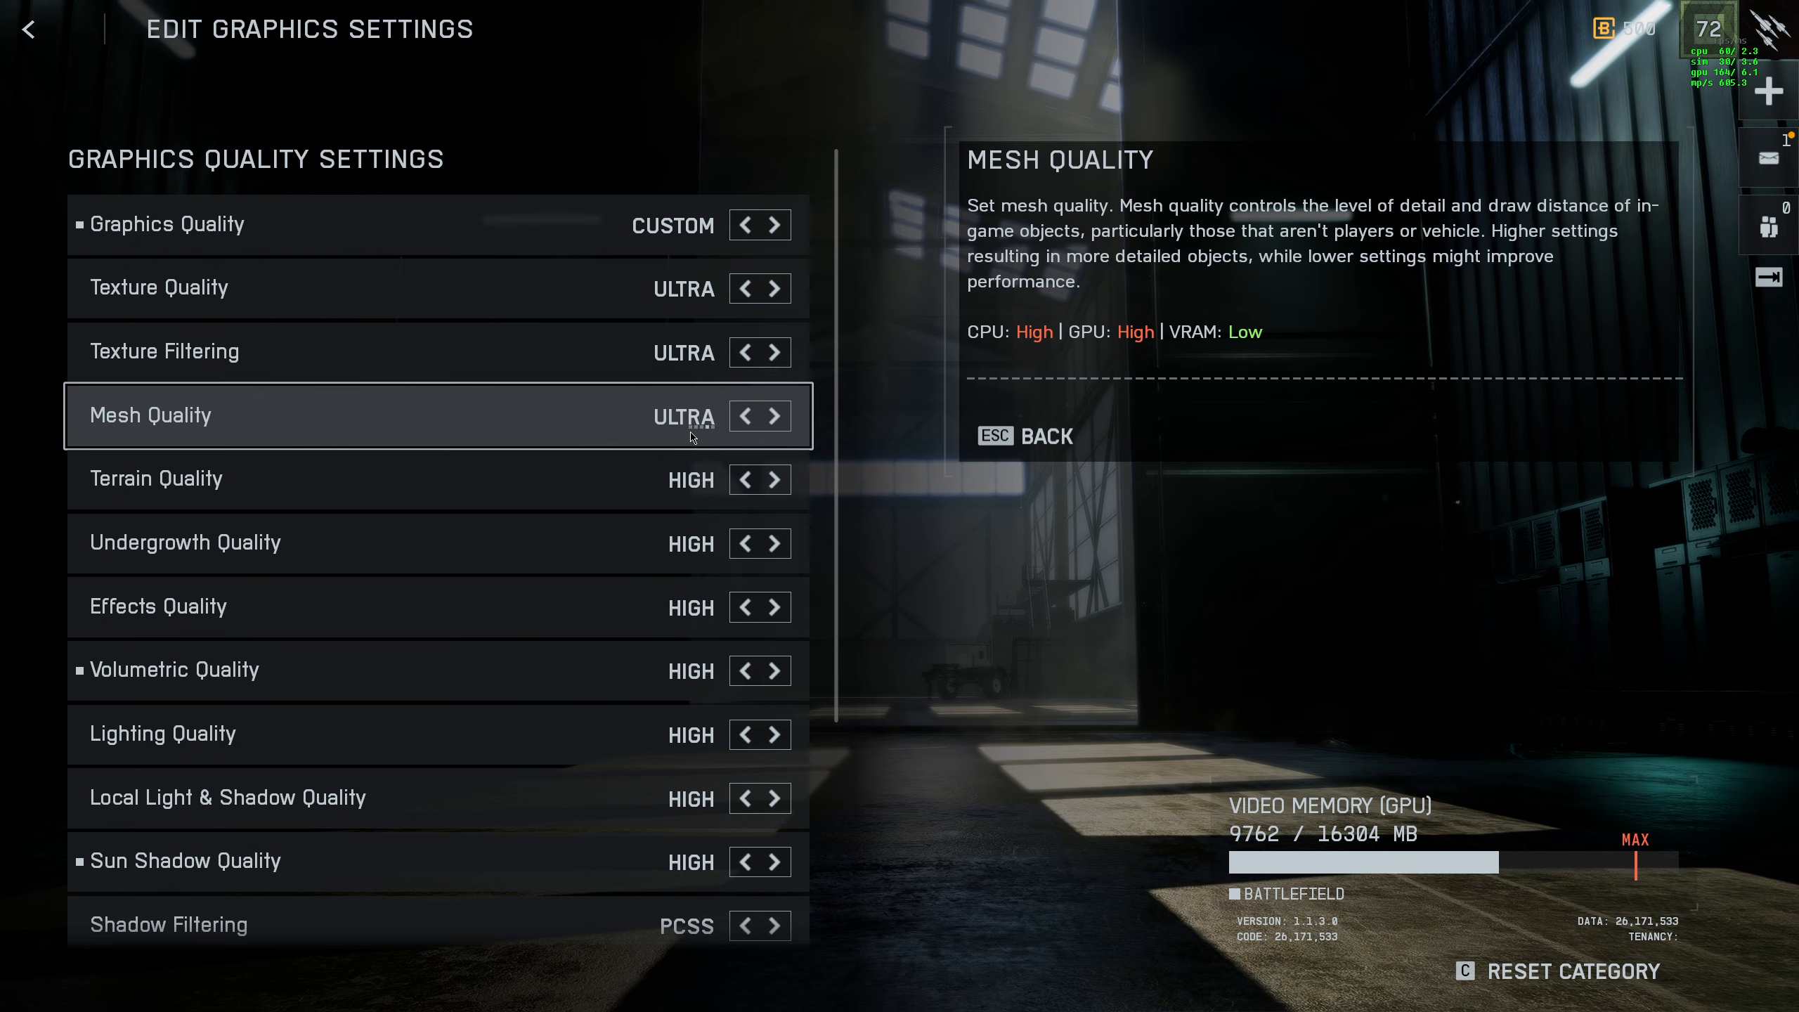
scroll(698, 628, down, 3)
scroll(698, 628, down, 3)
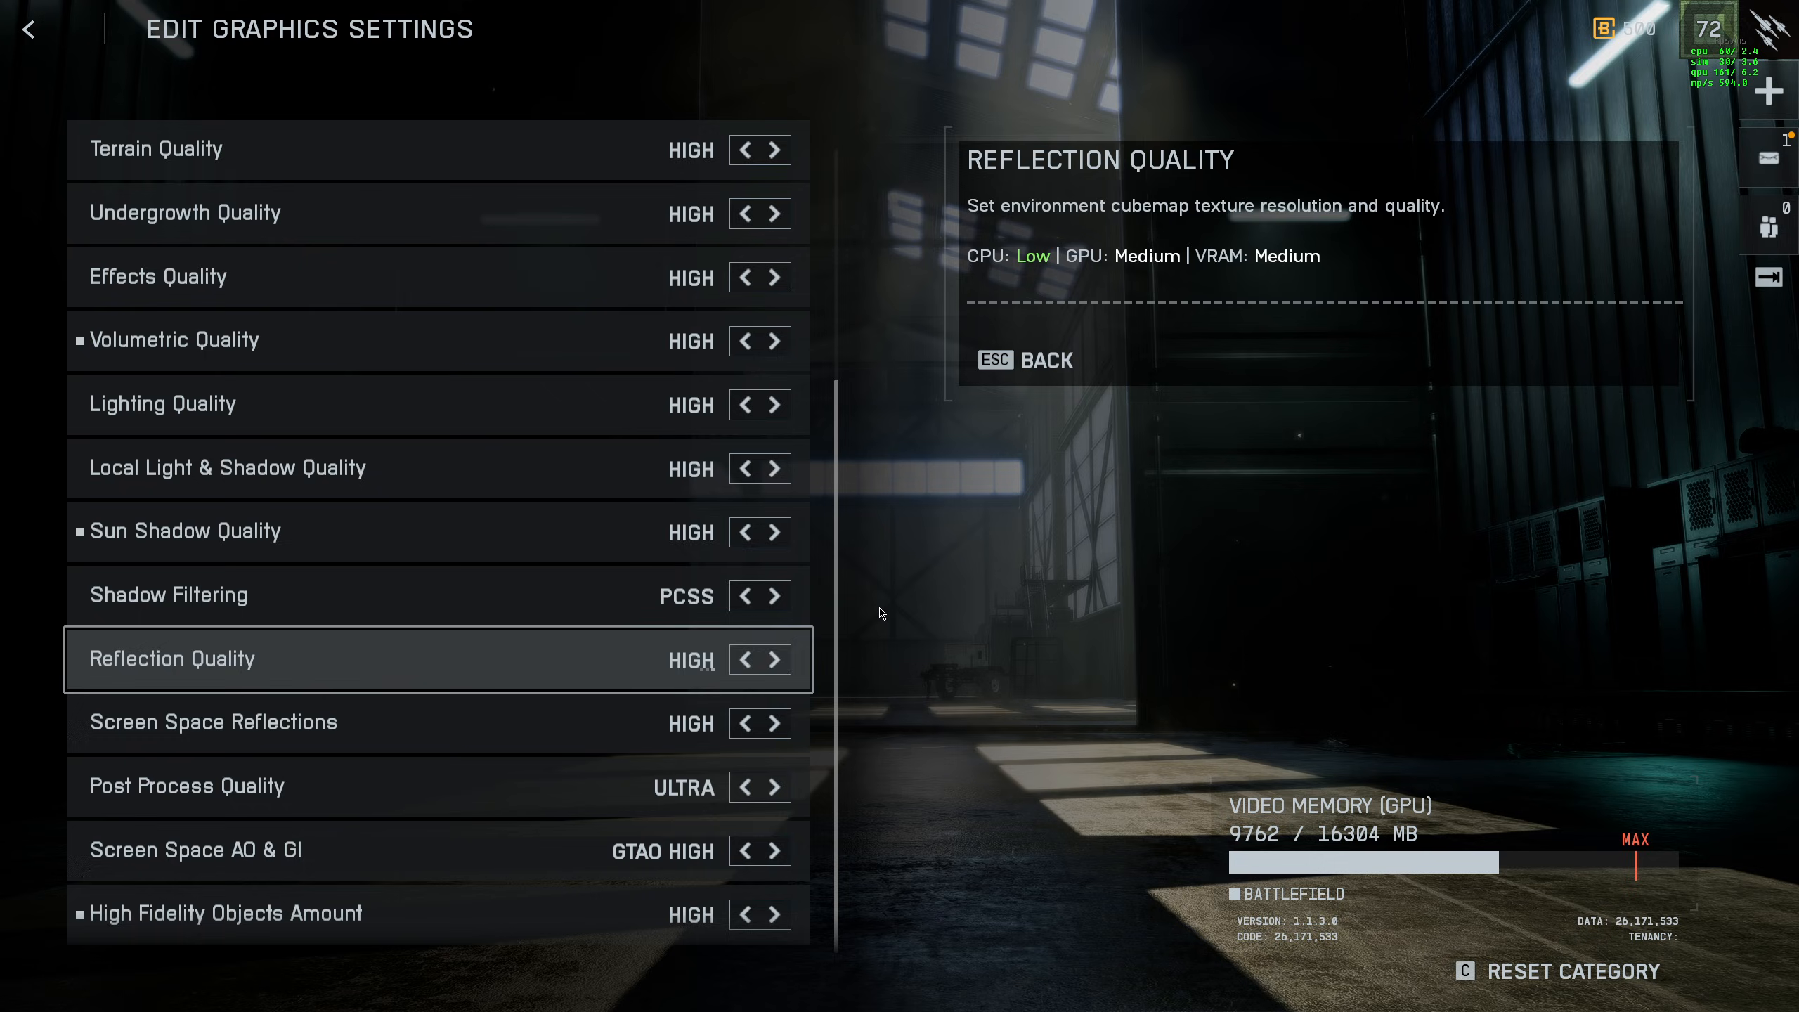
key(Escape)
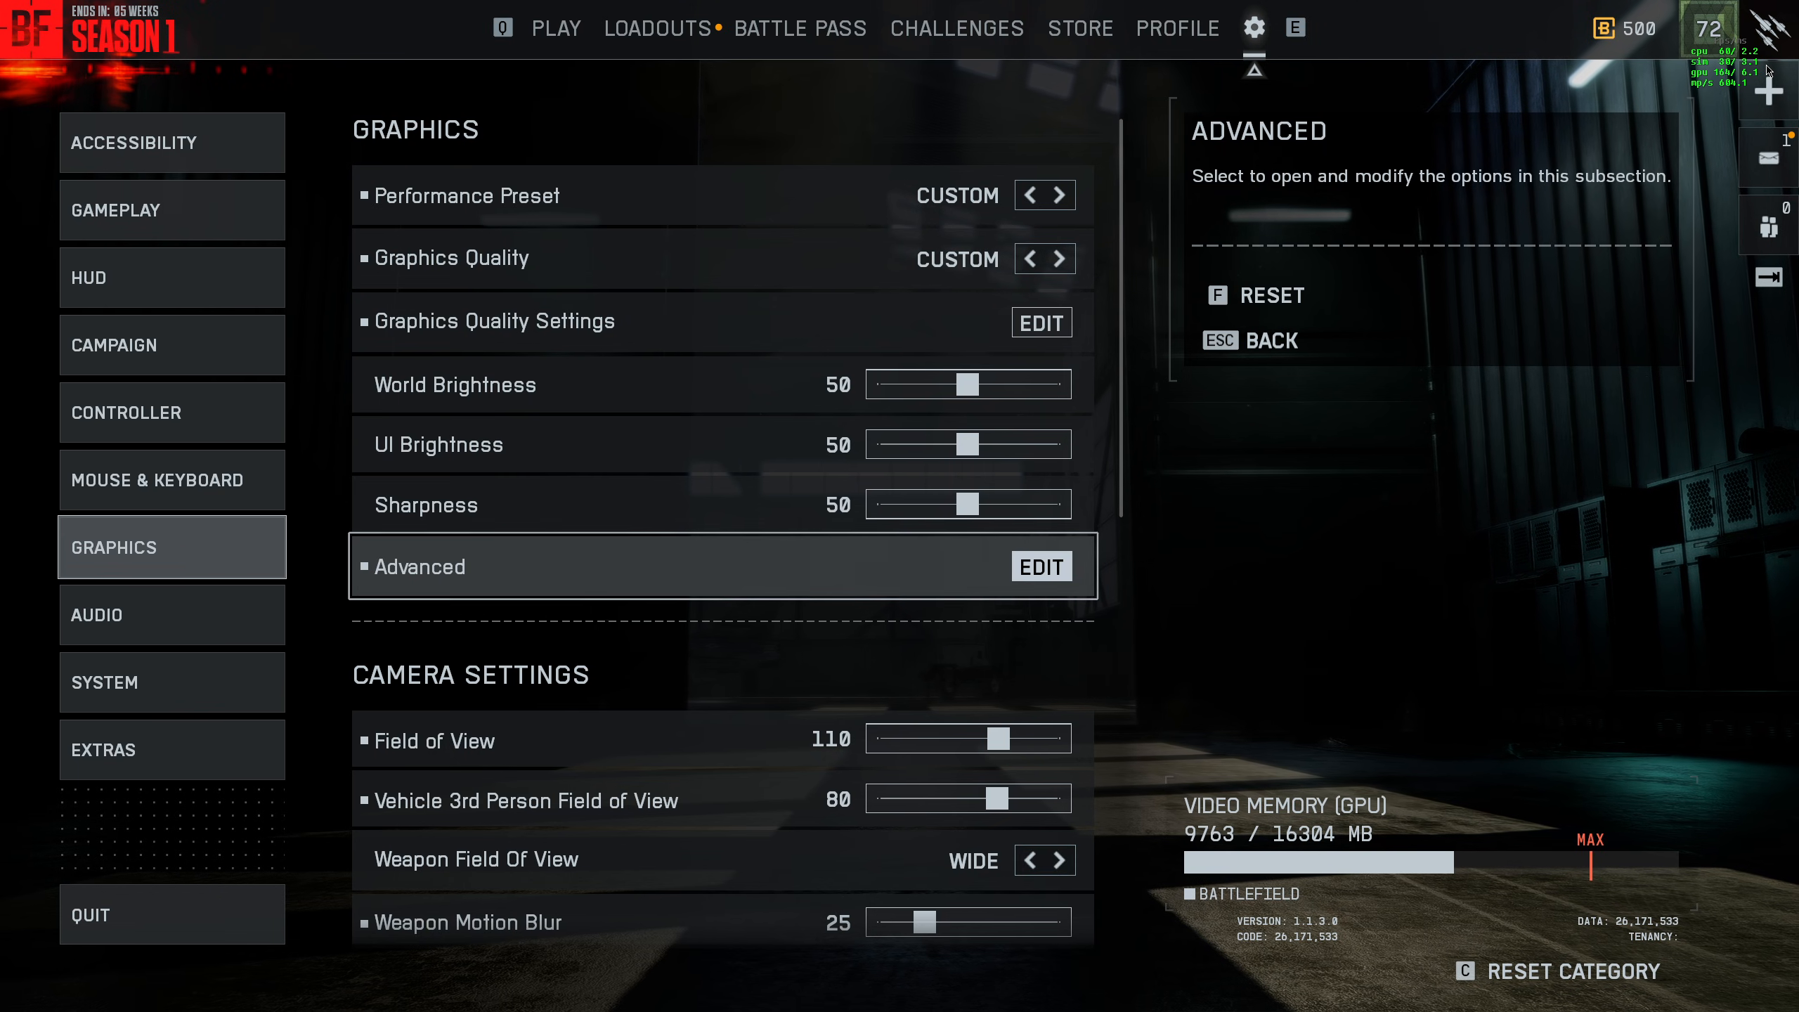
key(Escape)
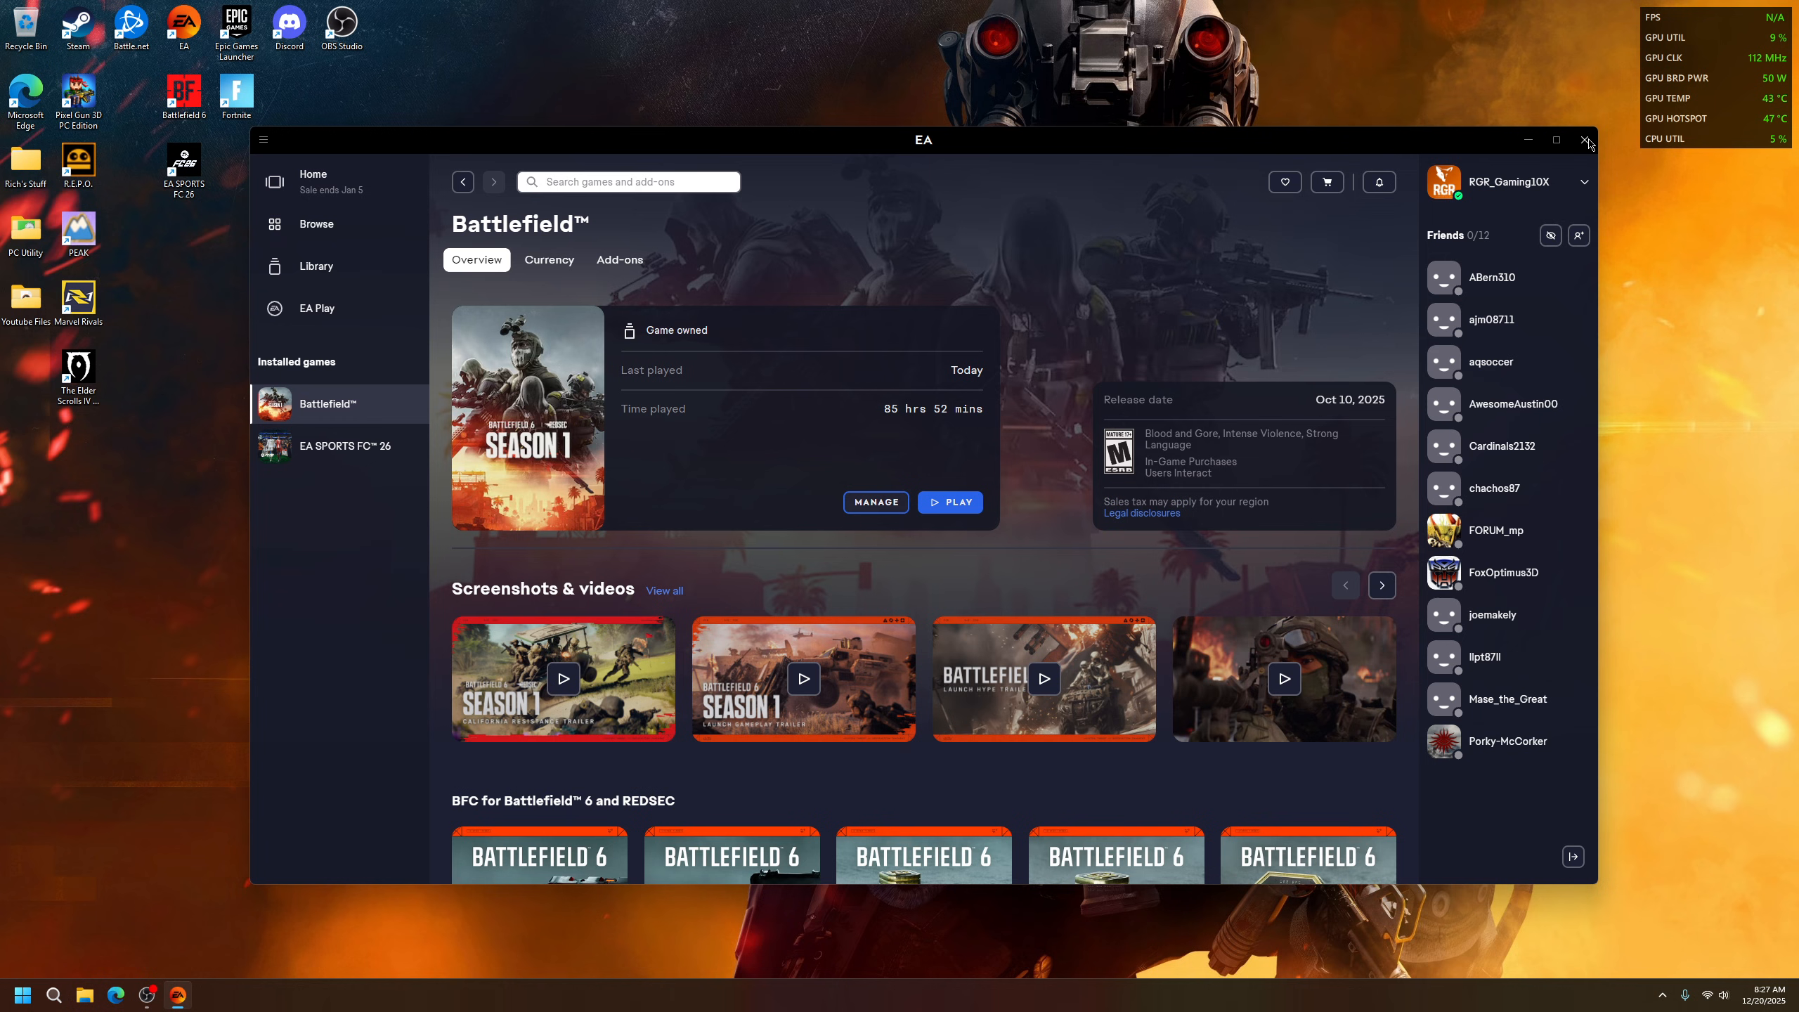
Close the EA app and launch Adrenalin from the desktop menu onto Performance > Tuning.
click(1587, 144)
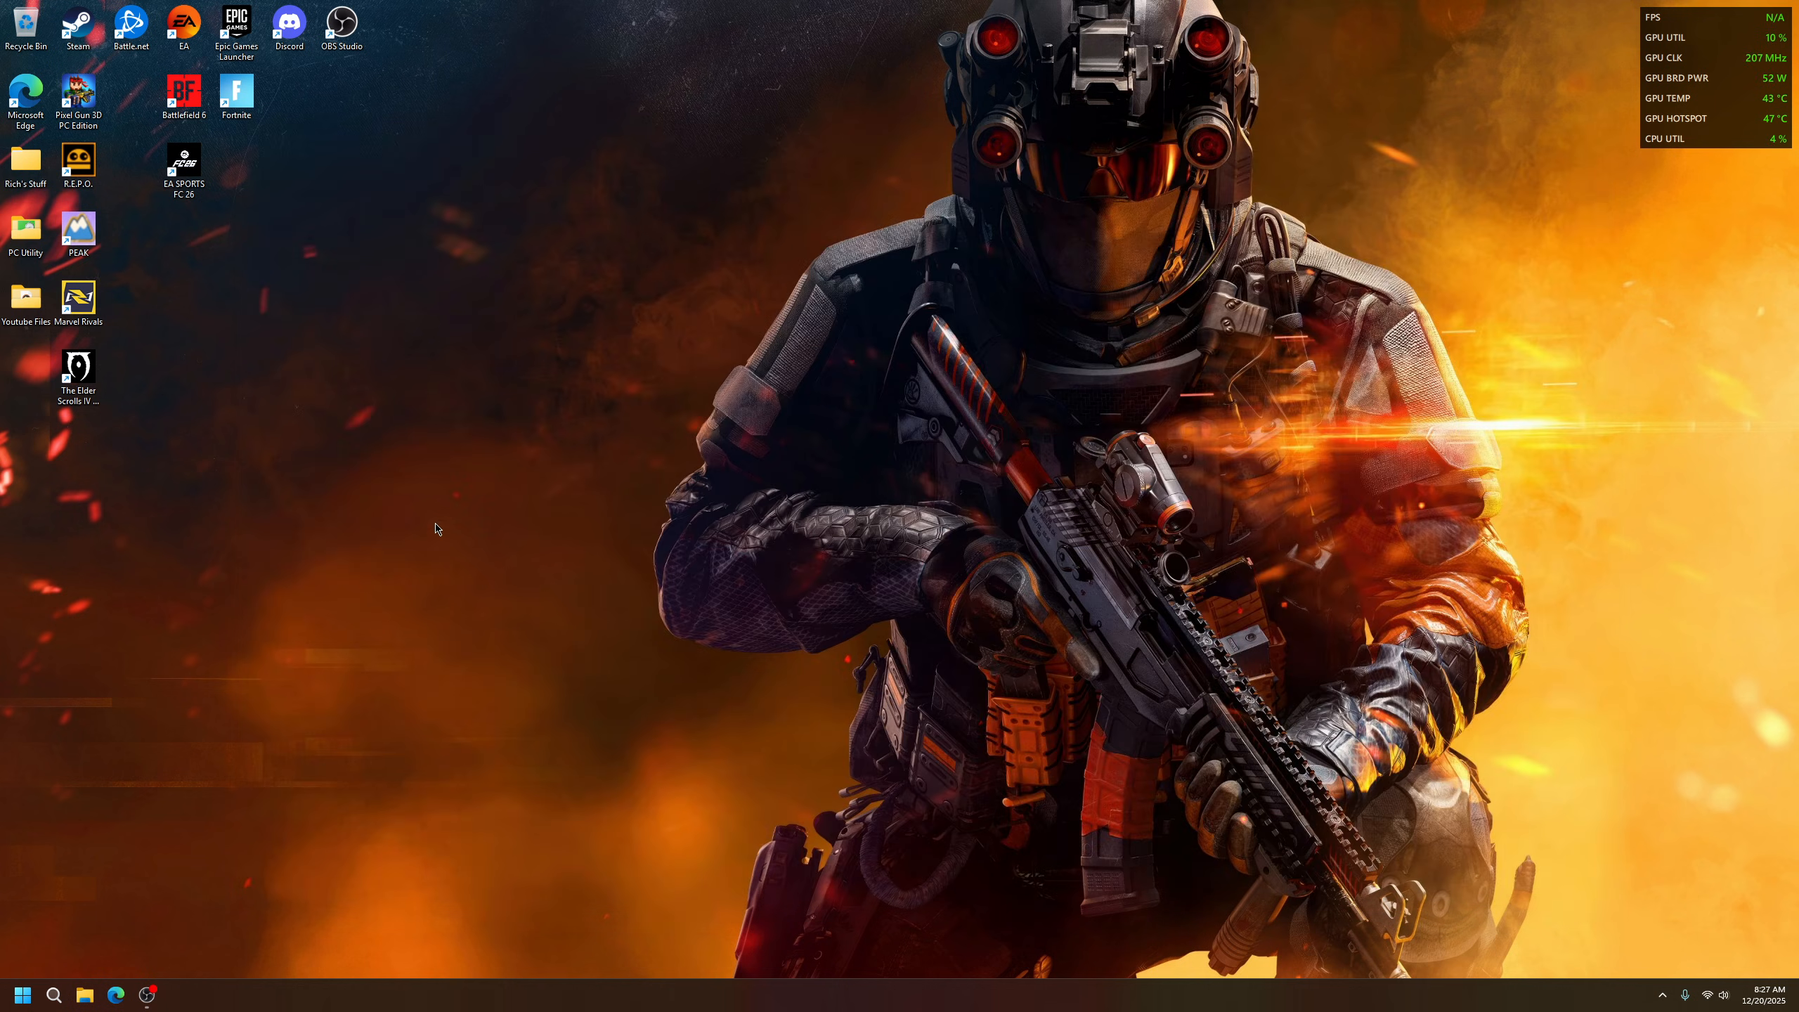
right_click(566, 499)
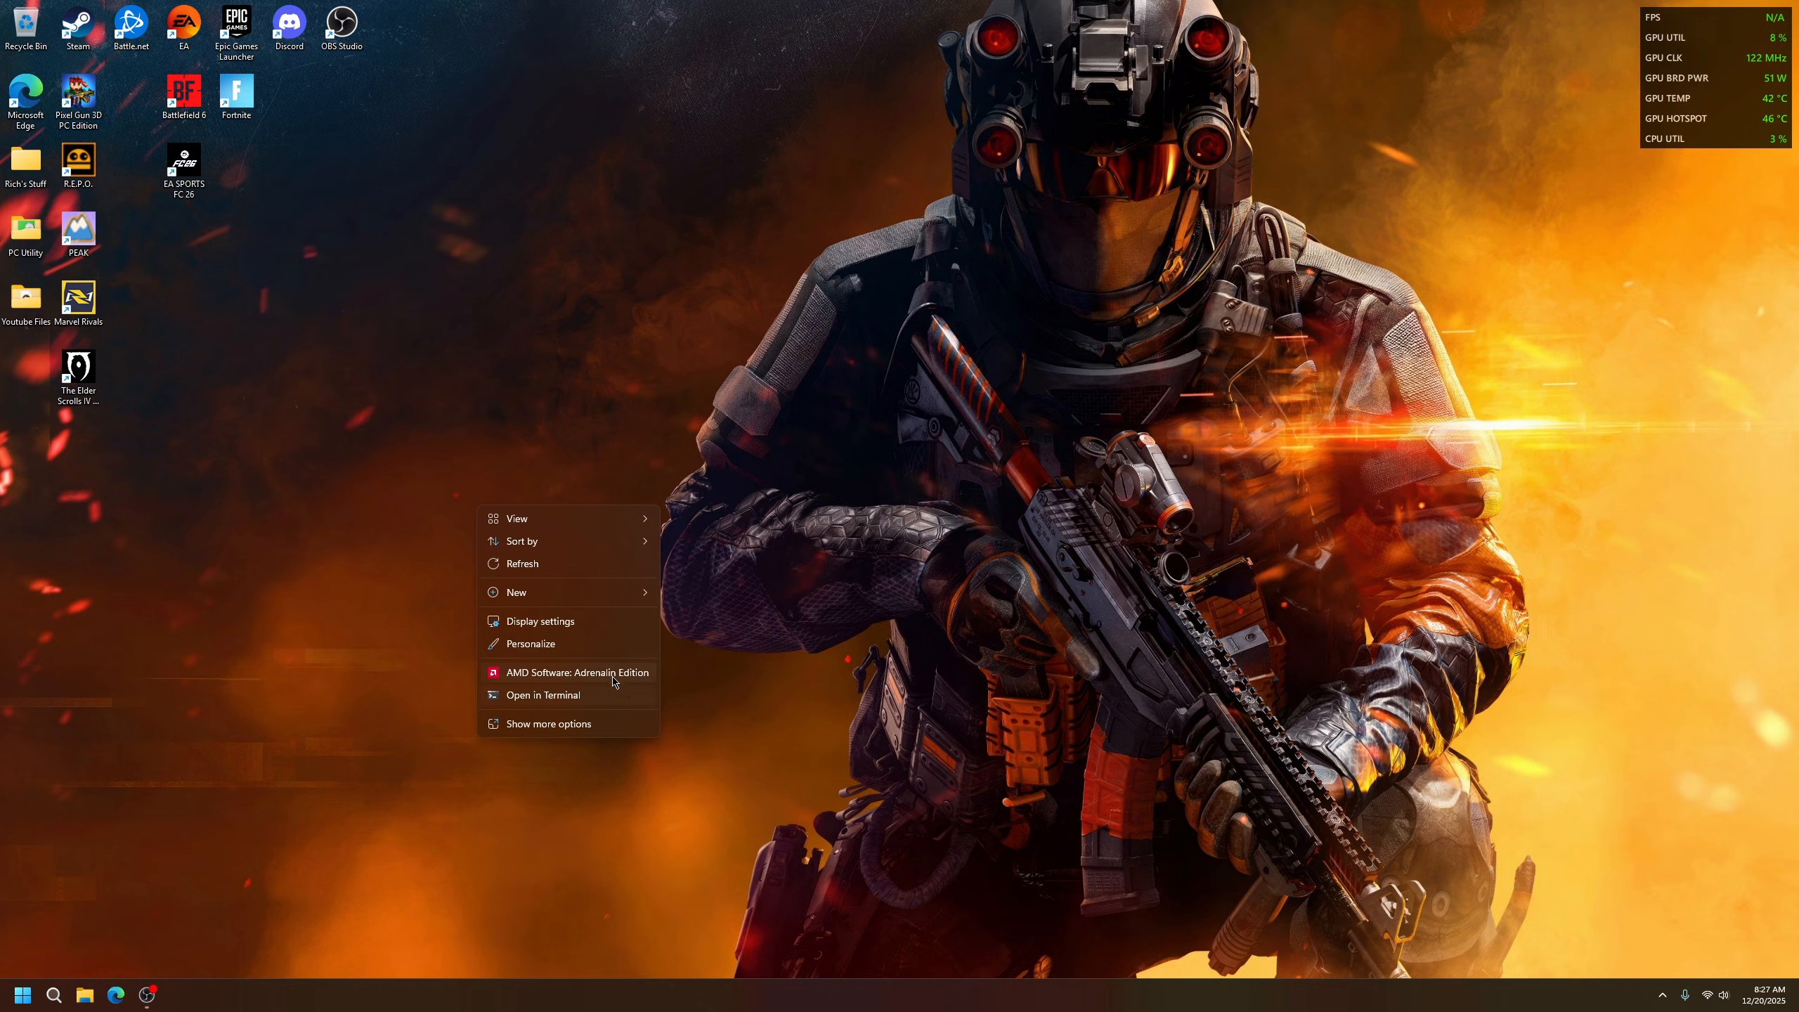
click(577, 672)
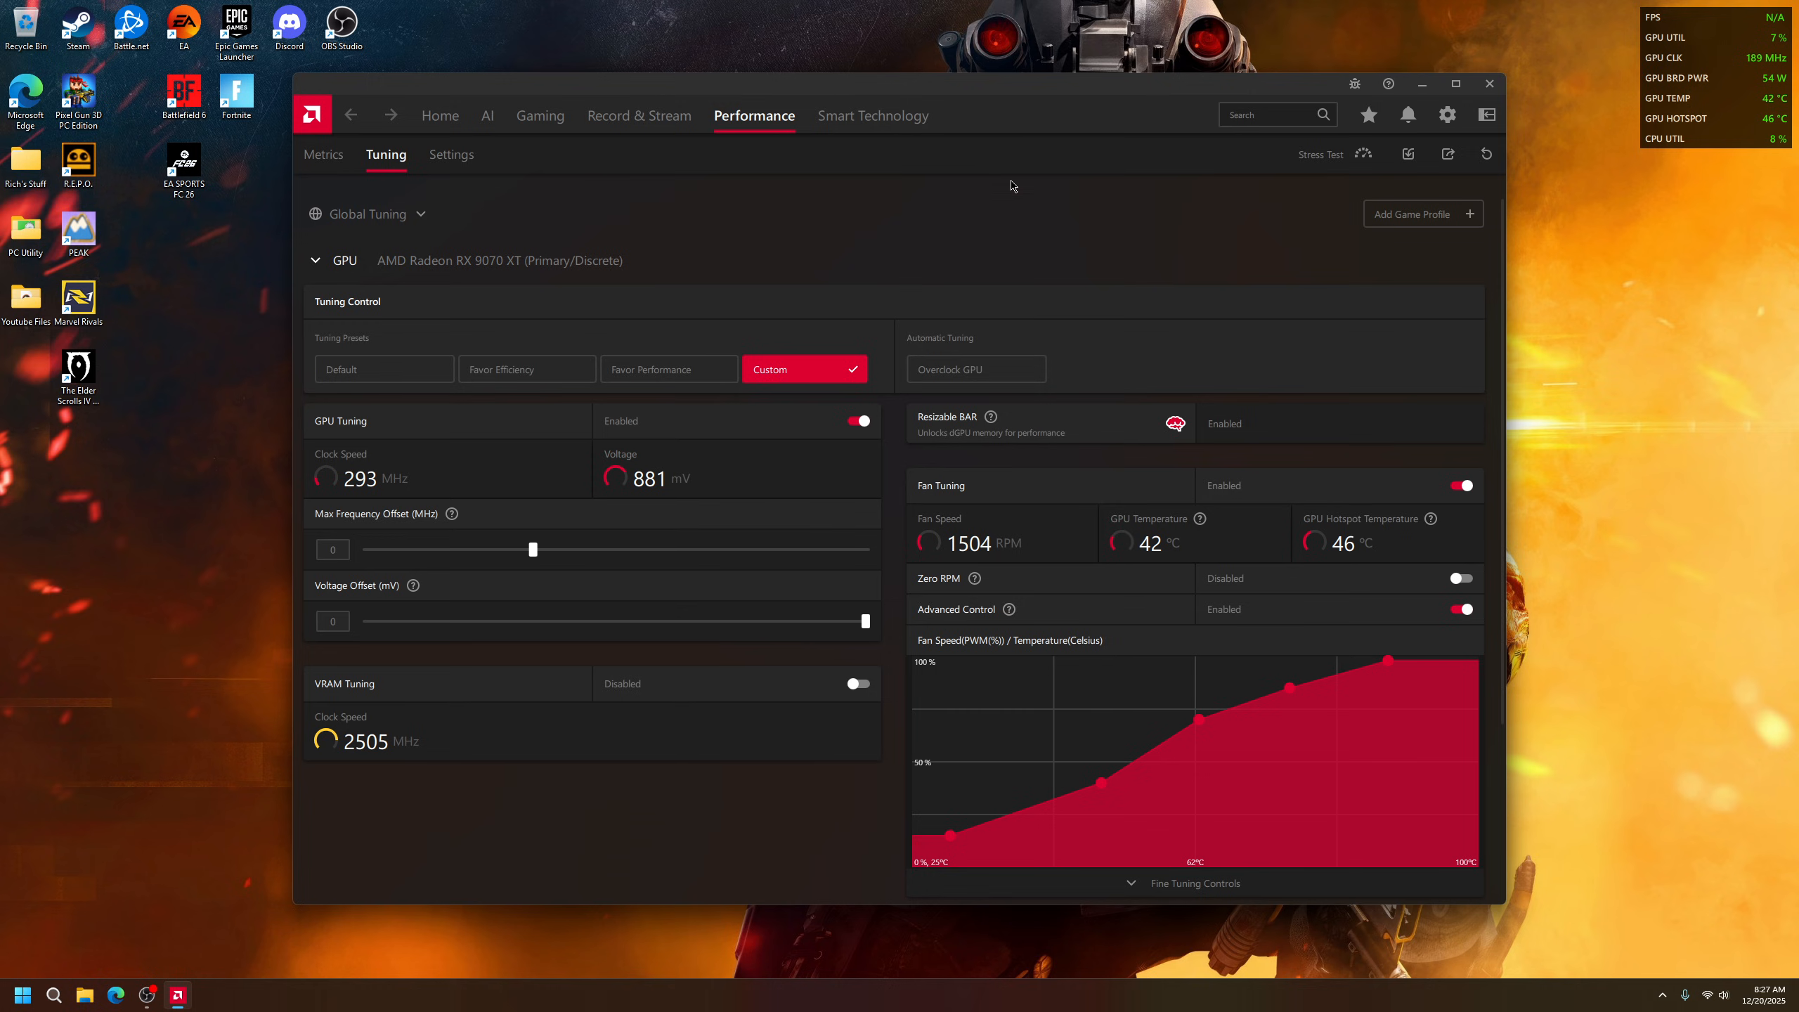
mouse_move(1028, 96)
mouse_down()
mouse_move(1059, 94)
mouse_move(1051, 109)
mouse_up()
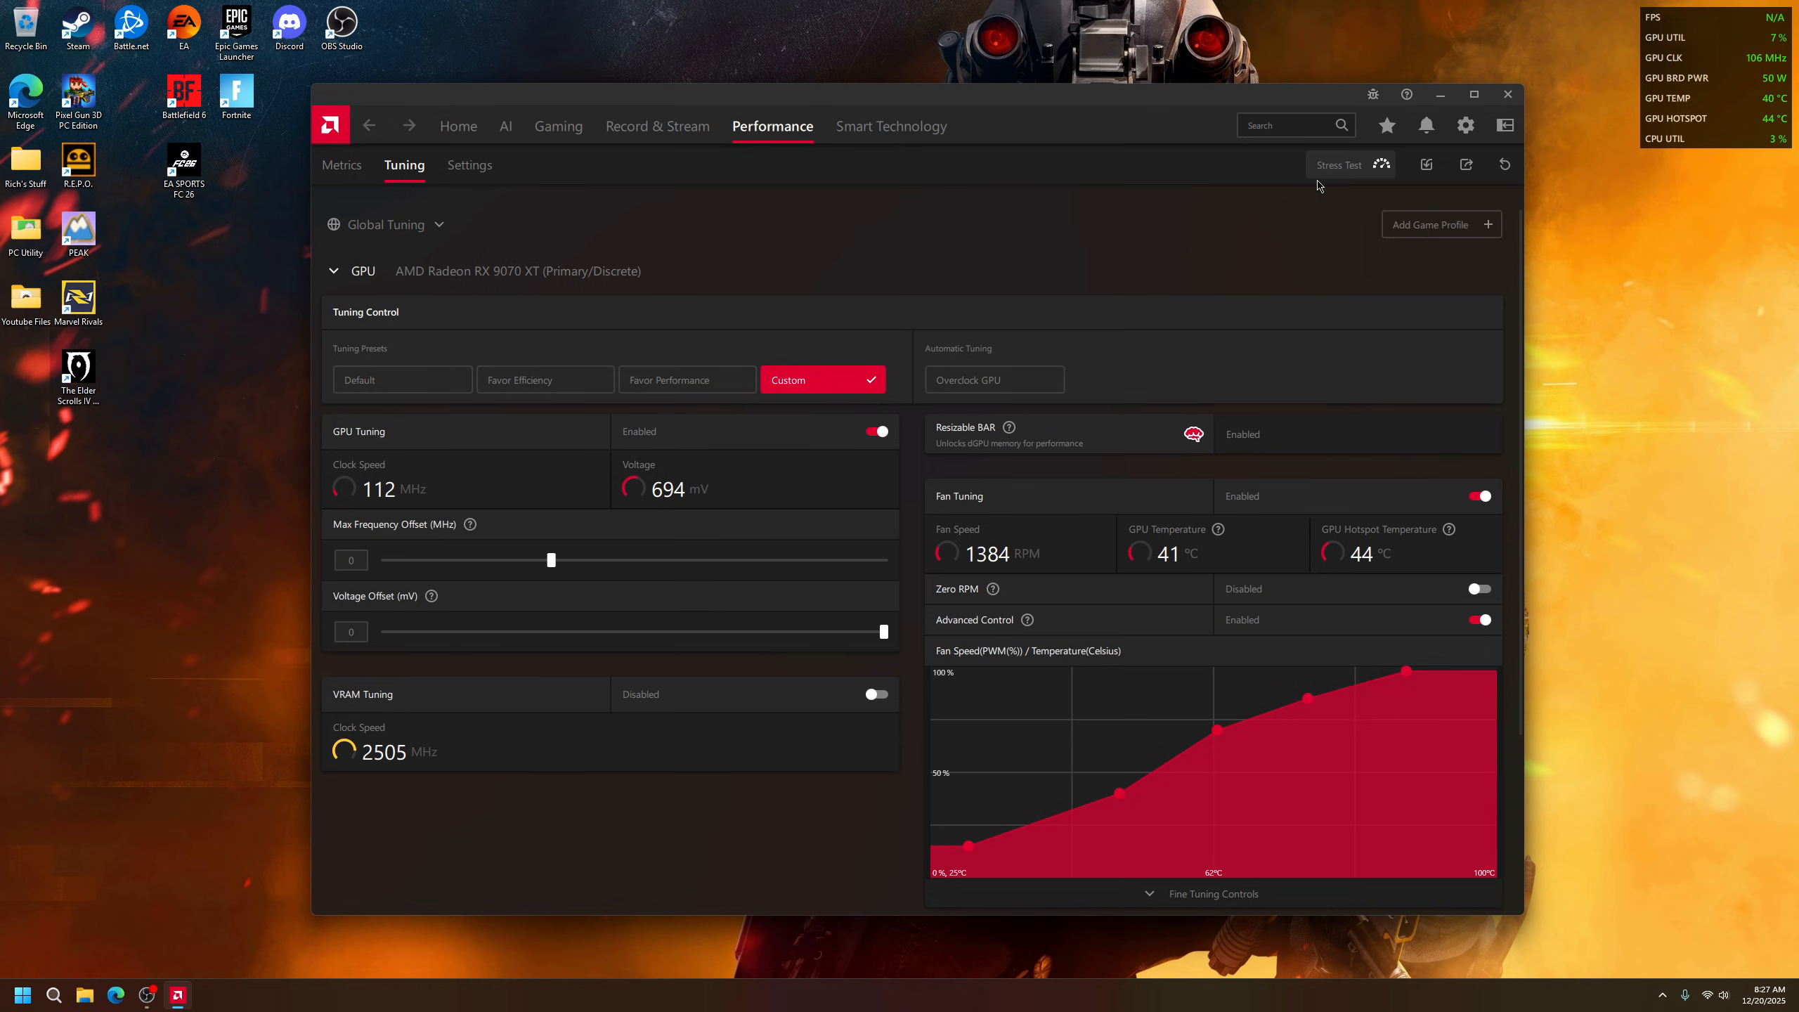
drag(1094, 103, 1098, 99)
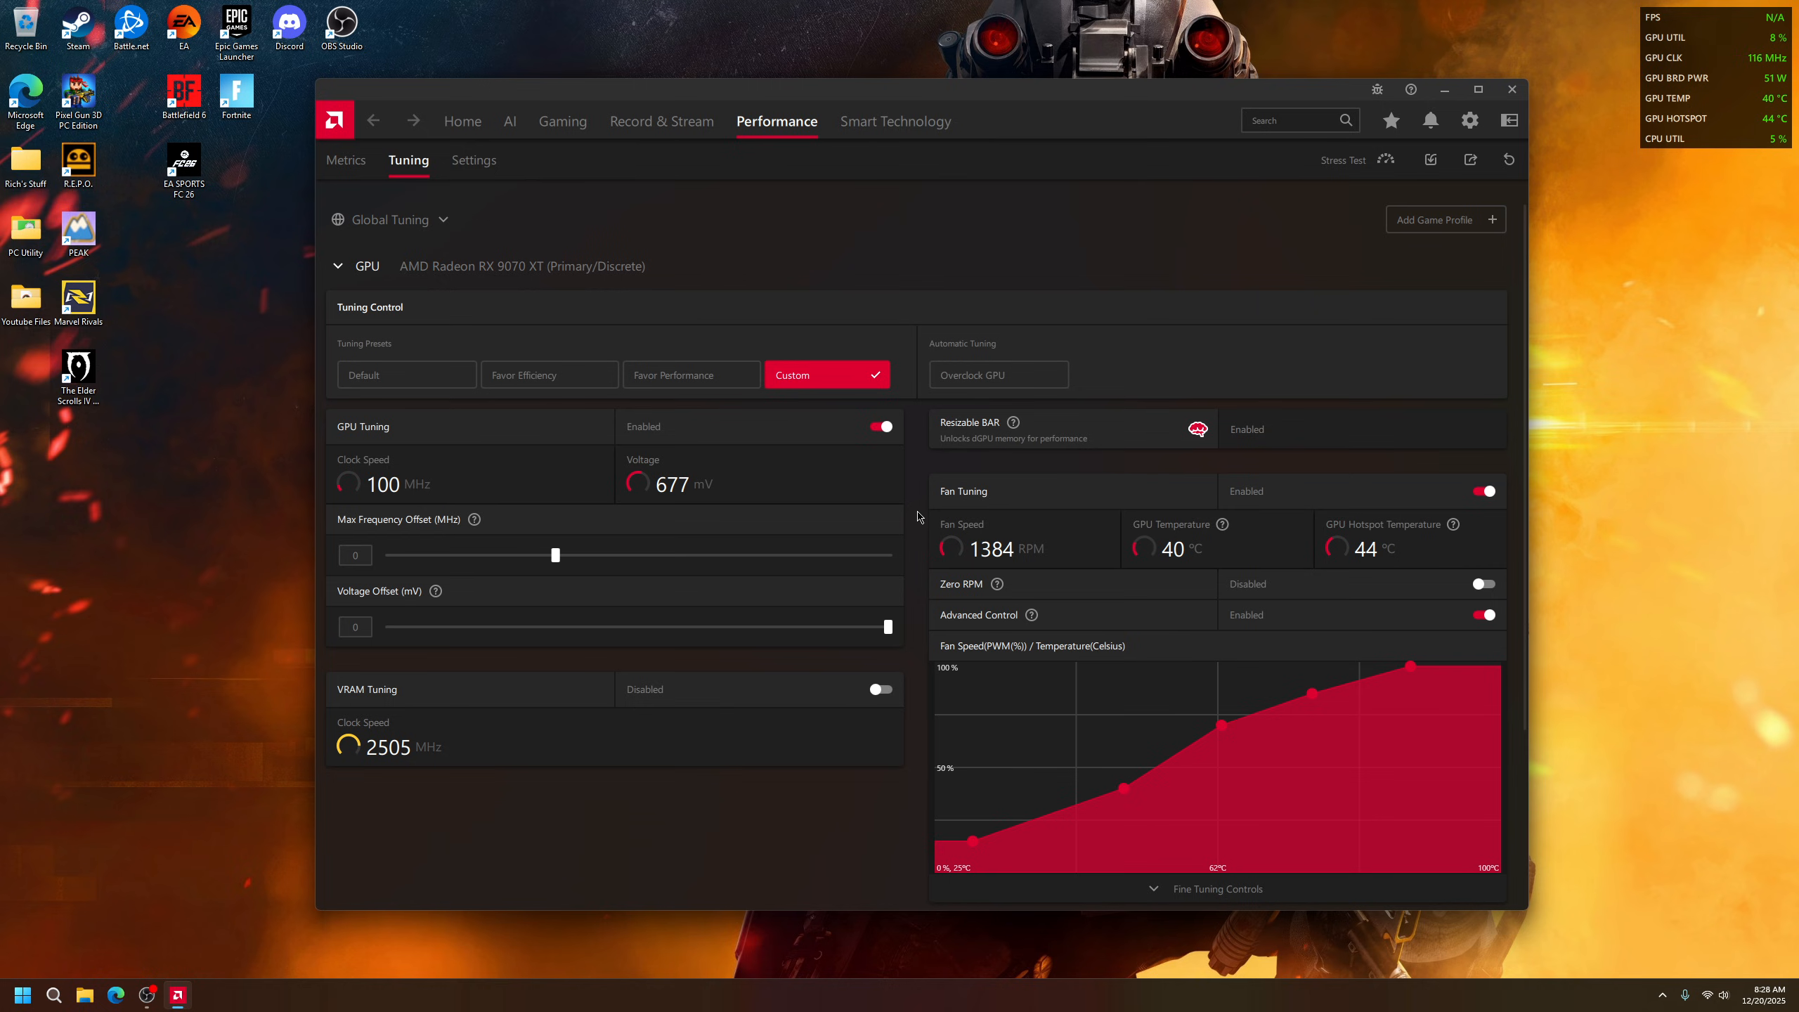
scroll(916, 518, down, 3)
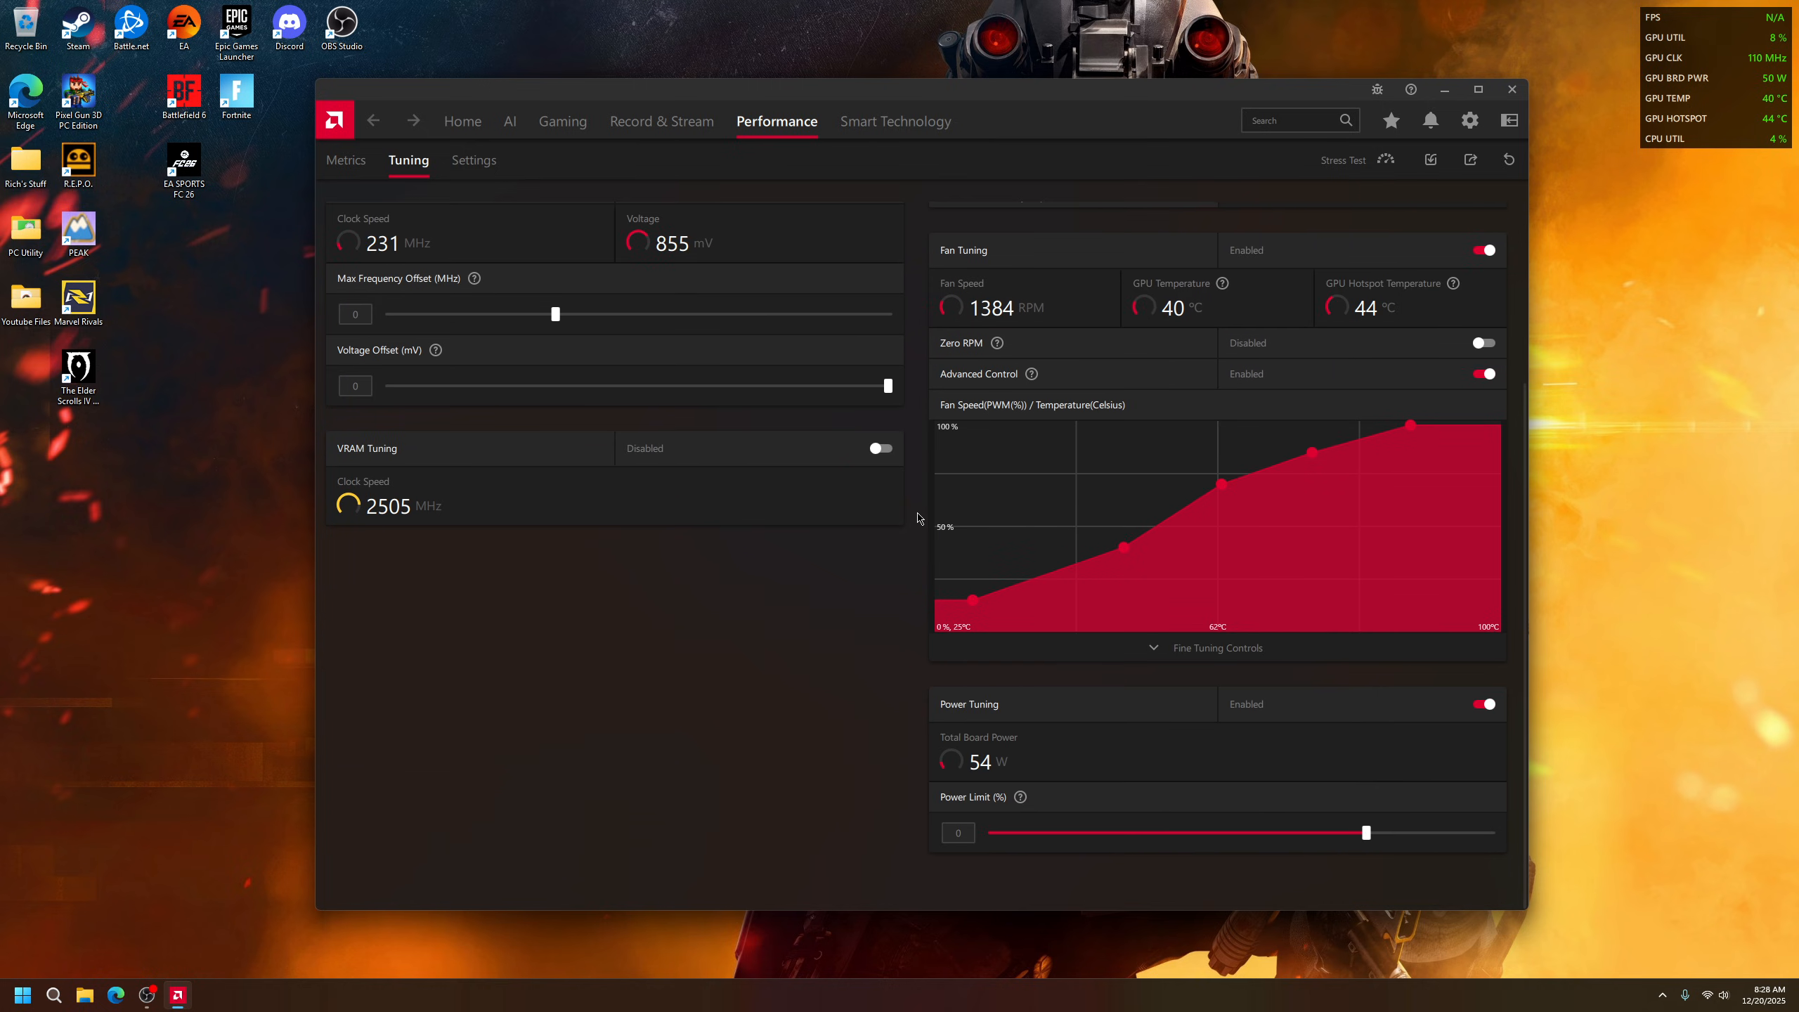
scroll(916, 519, up, 3)
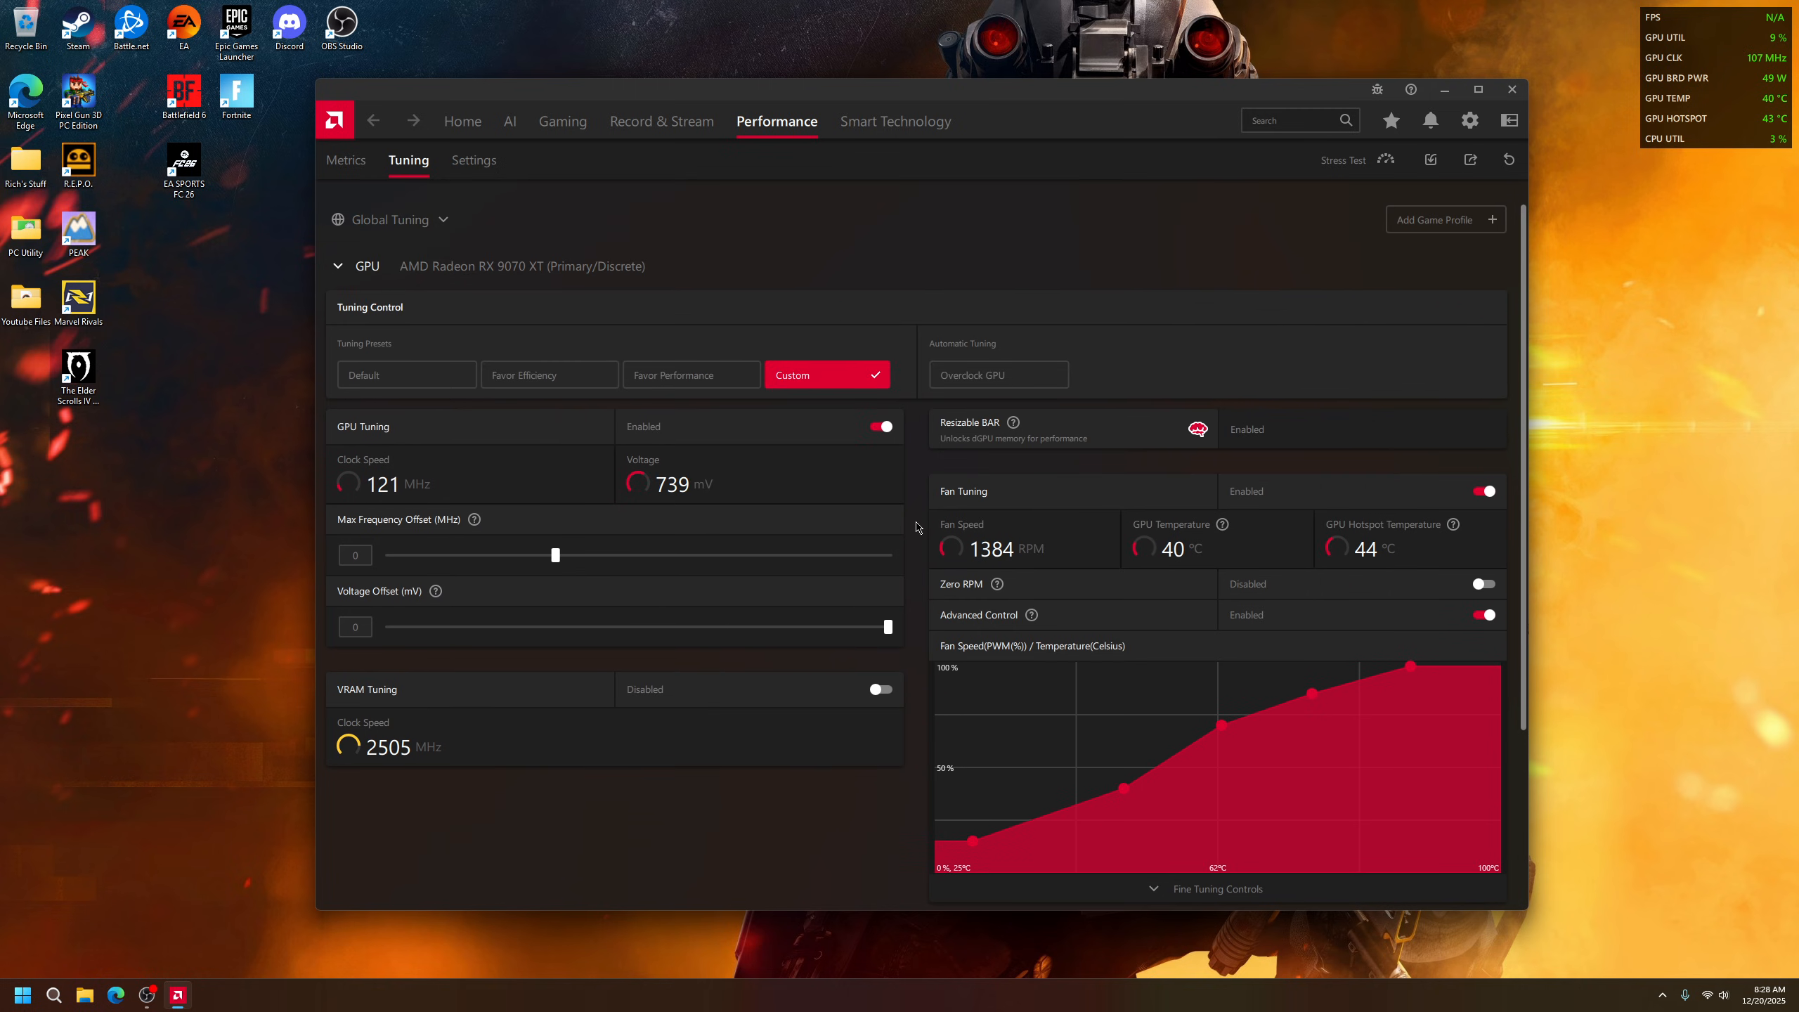
scroll(924, 522, down, 3)
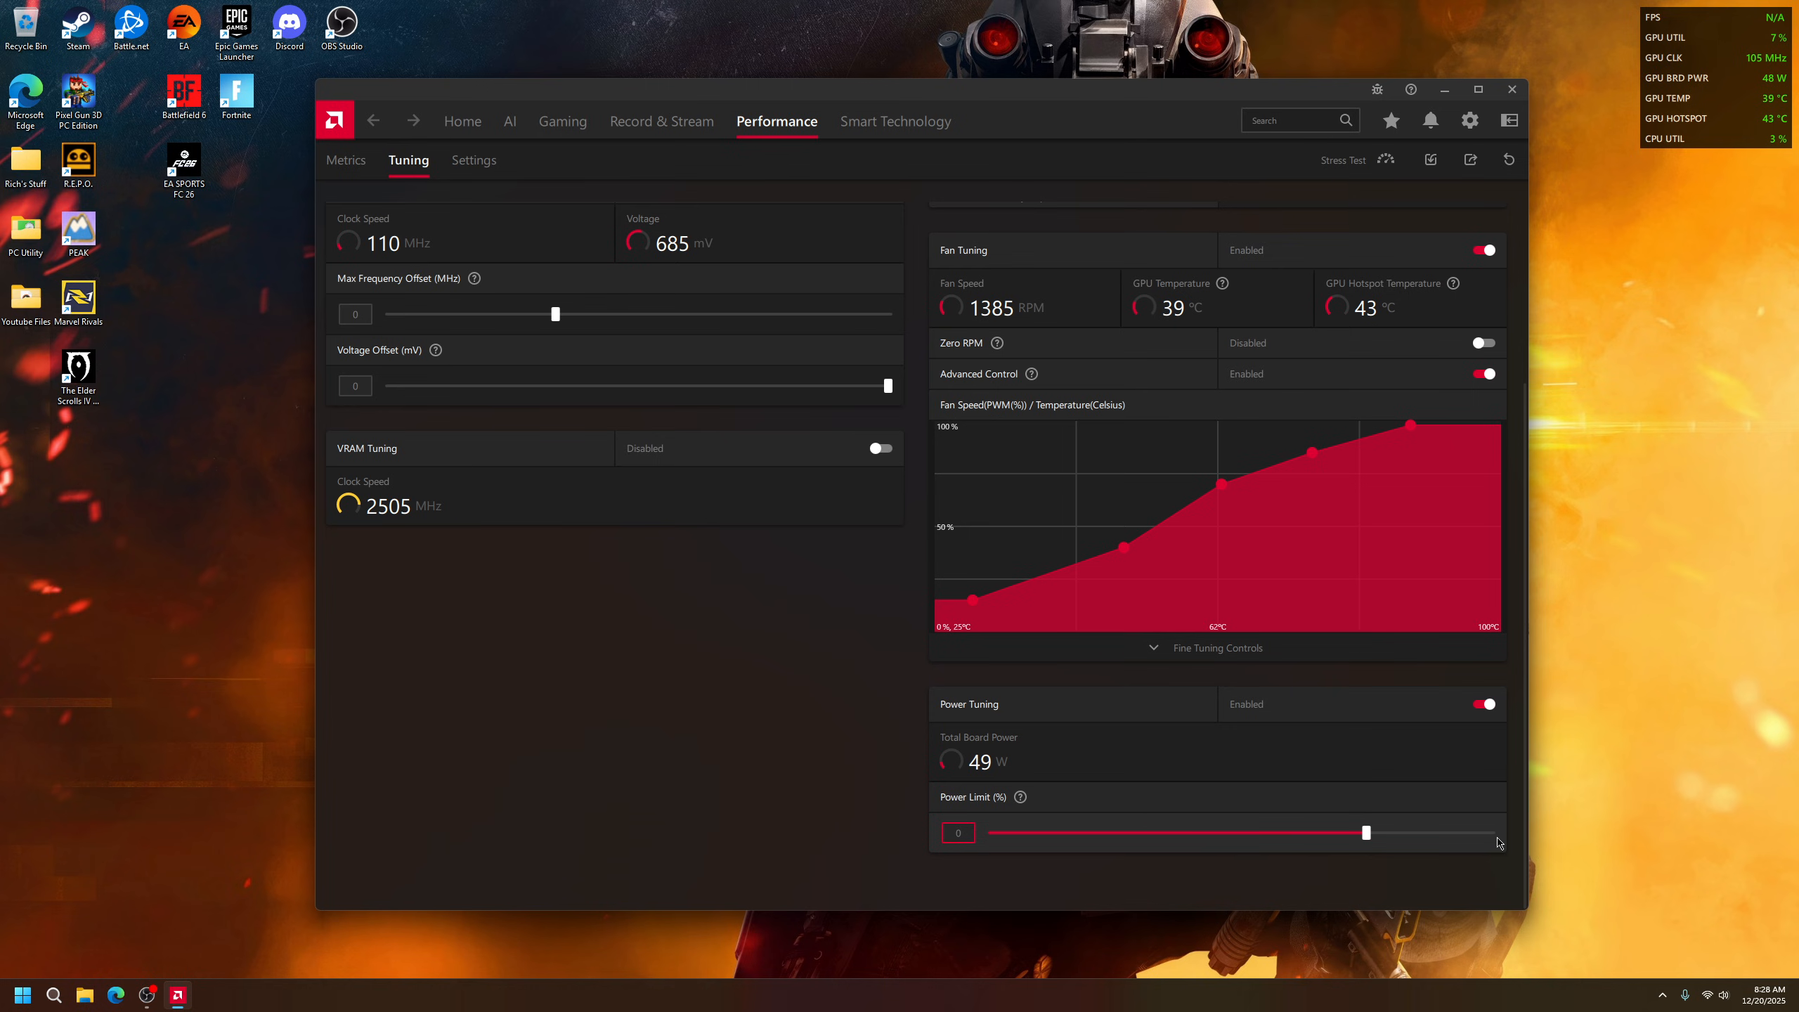
scroll(902, 708, up, 1)
scroll(903, 708, up, 3)
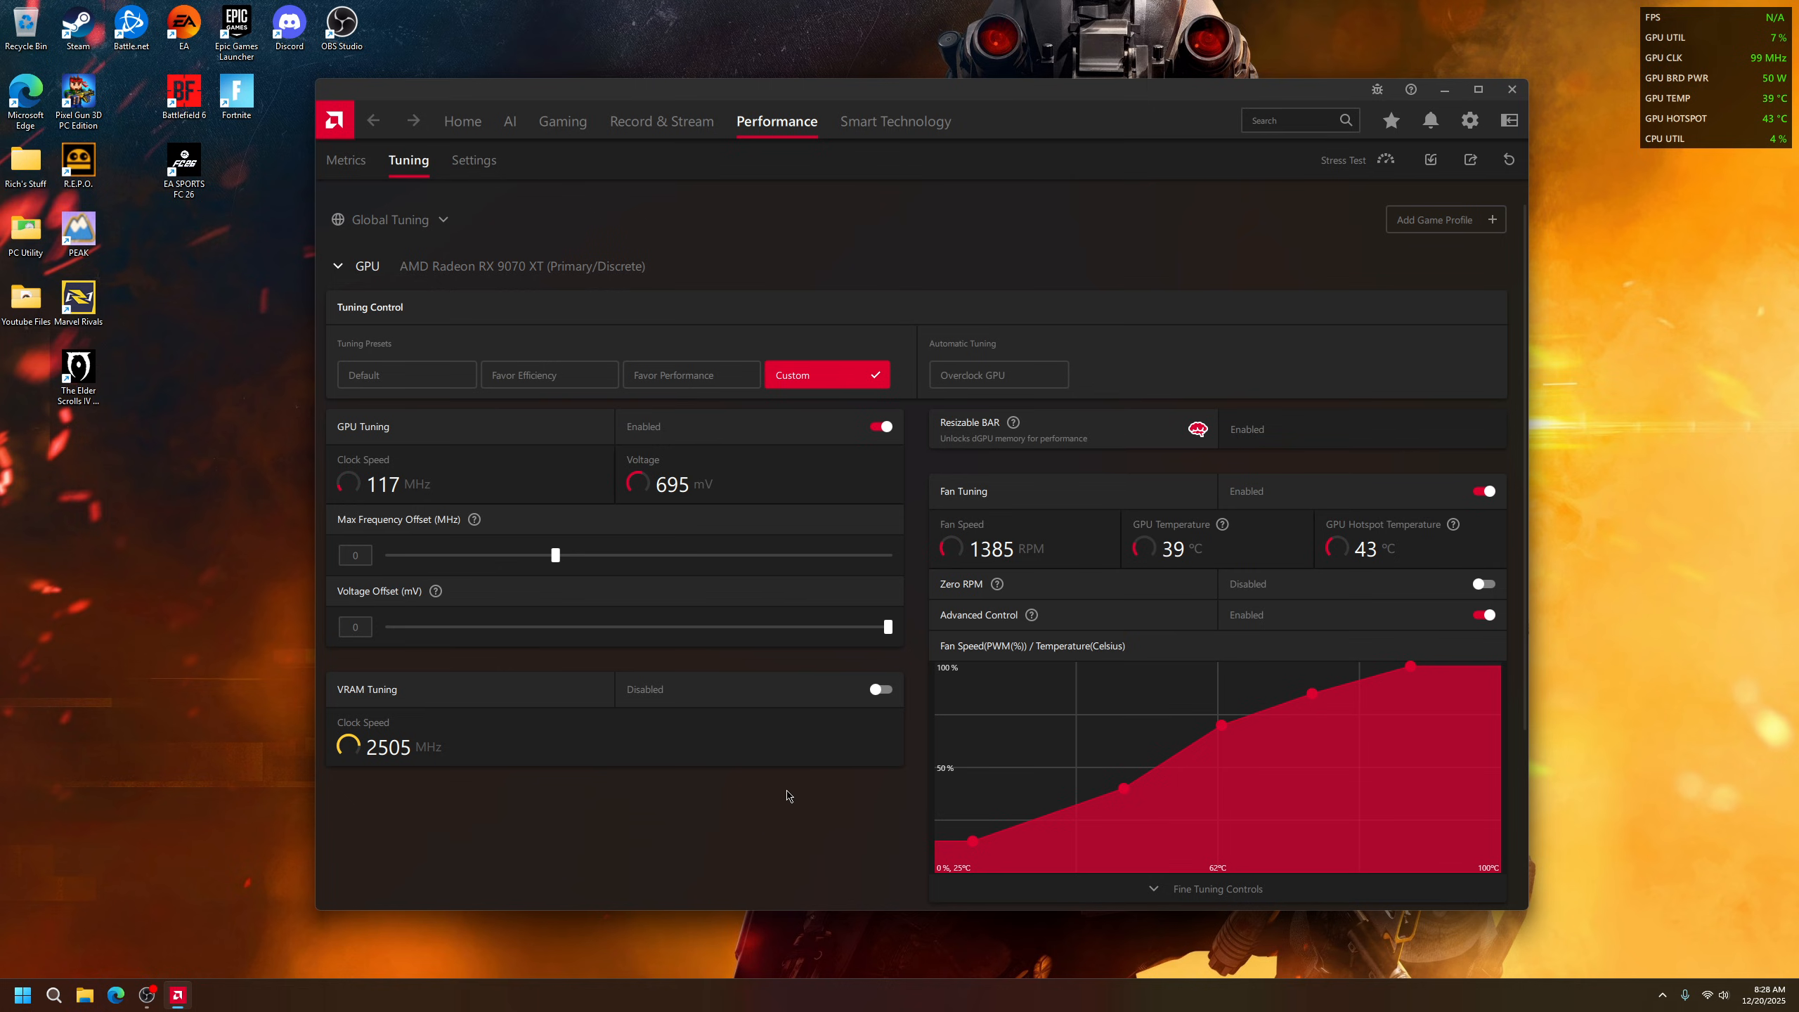
scroll(829, 779, down, 3)
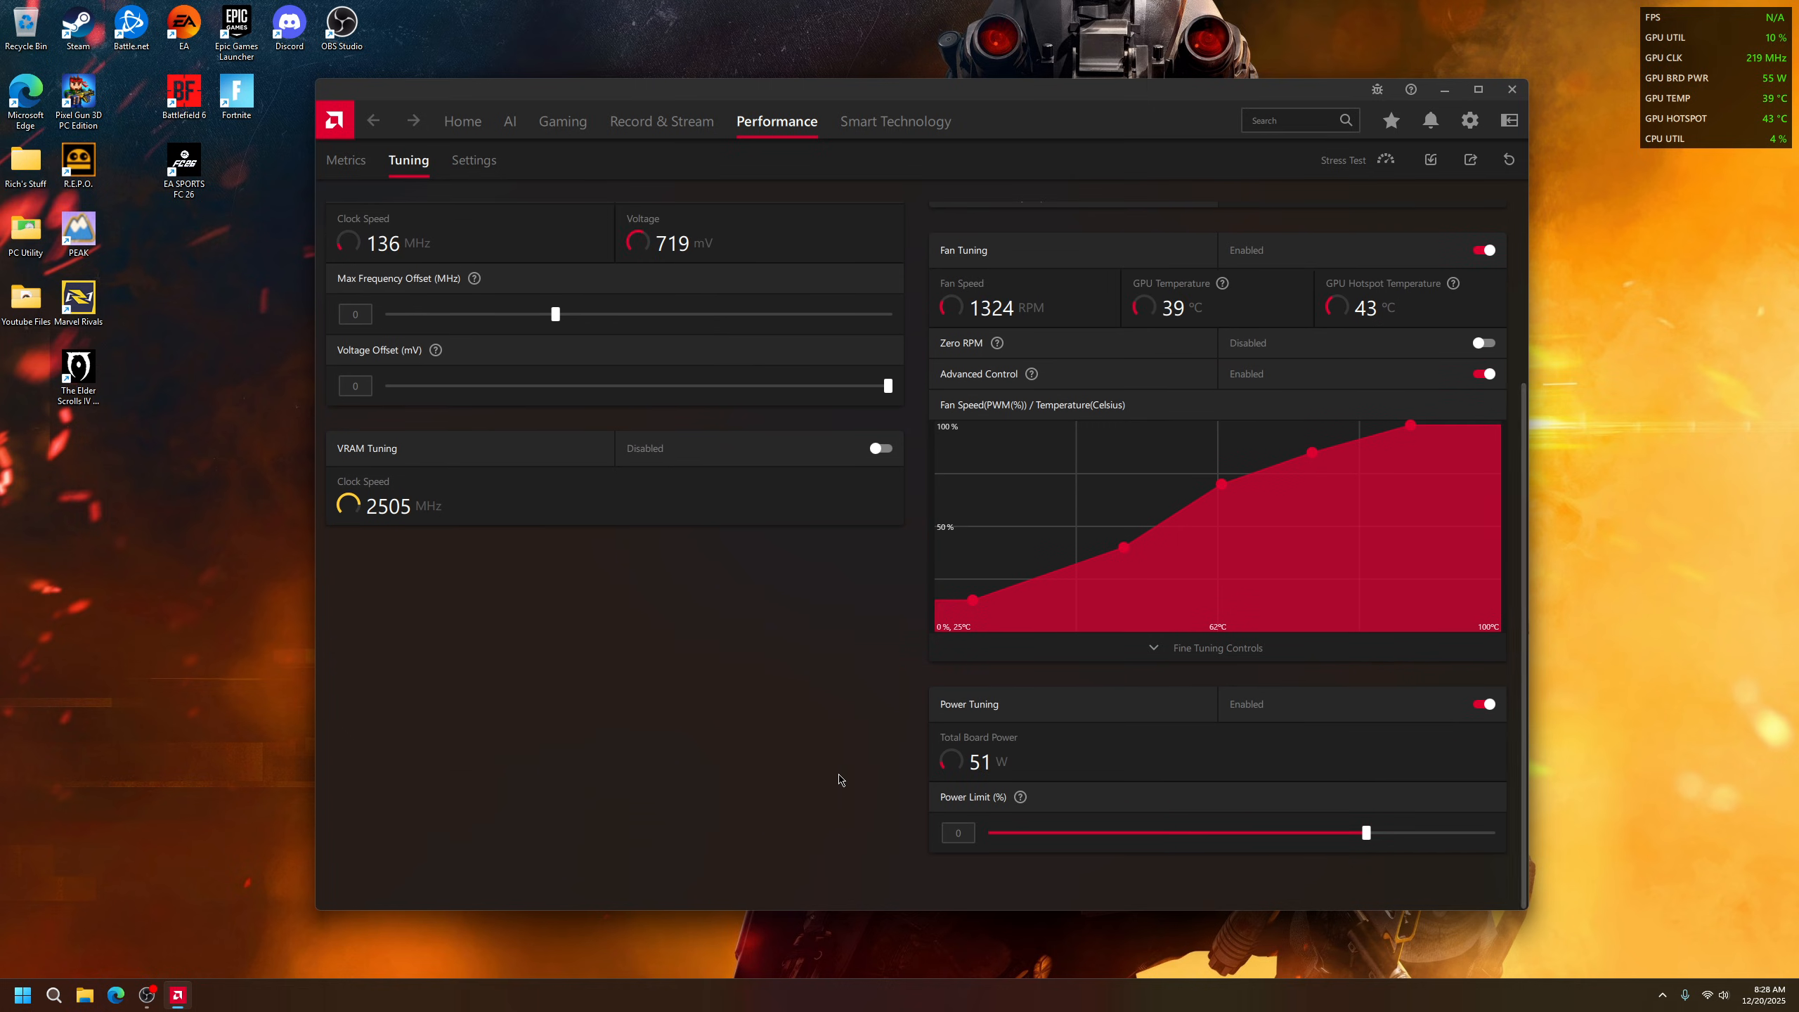
scroll(834, 795, up, 3)
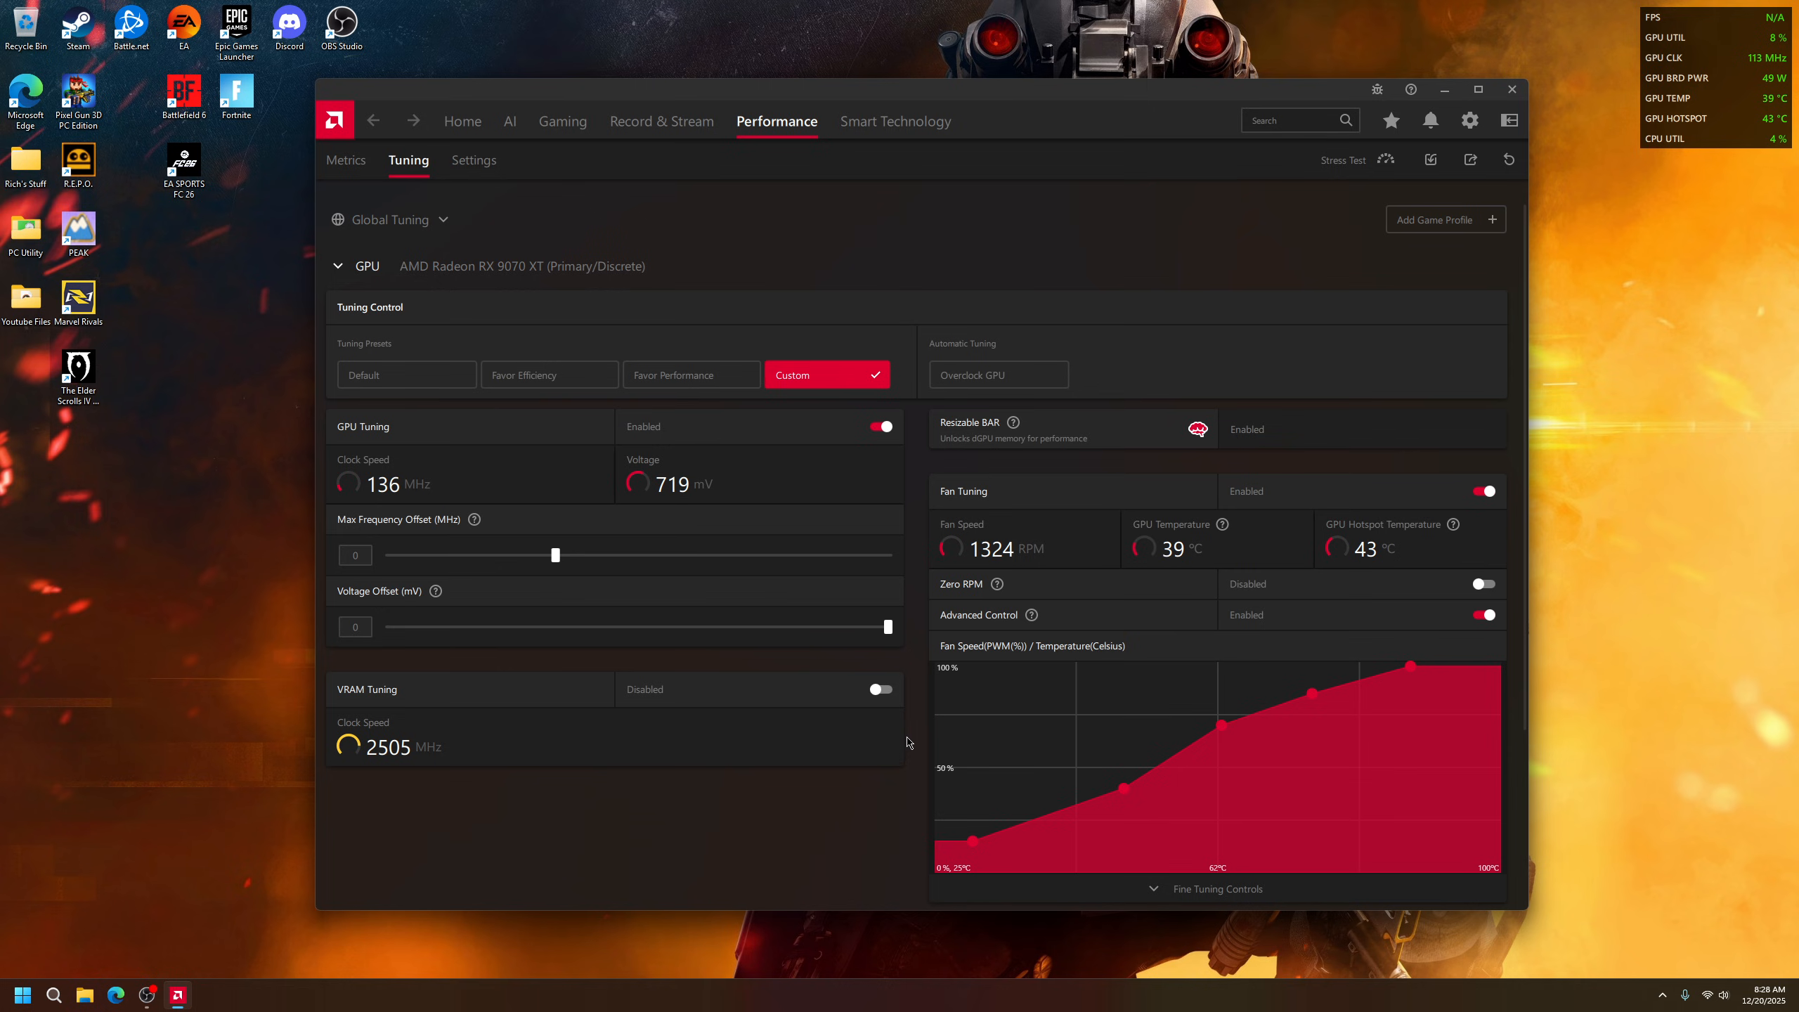
scroll(912, 756, down, 2)
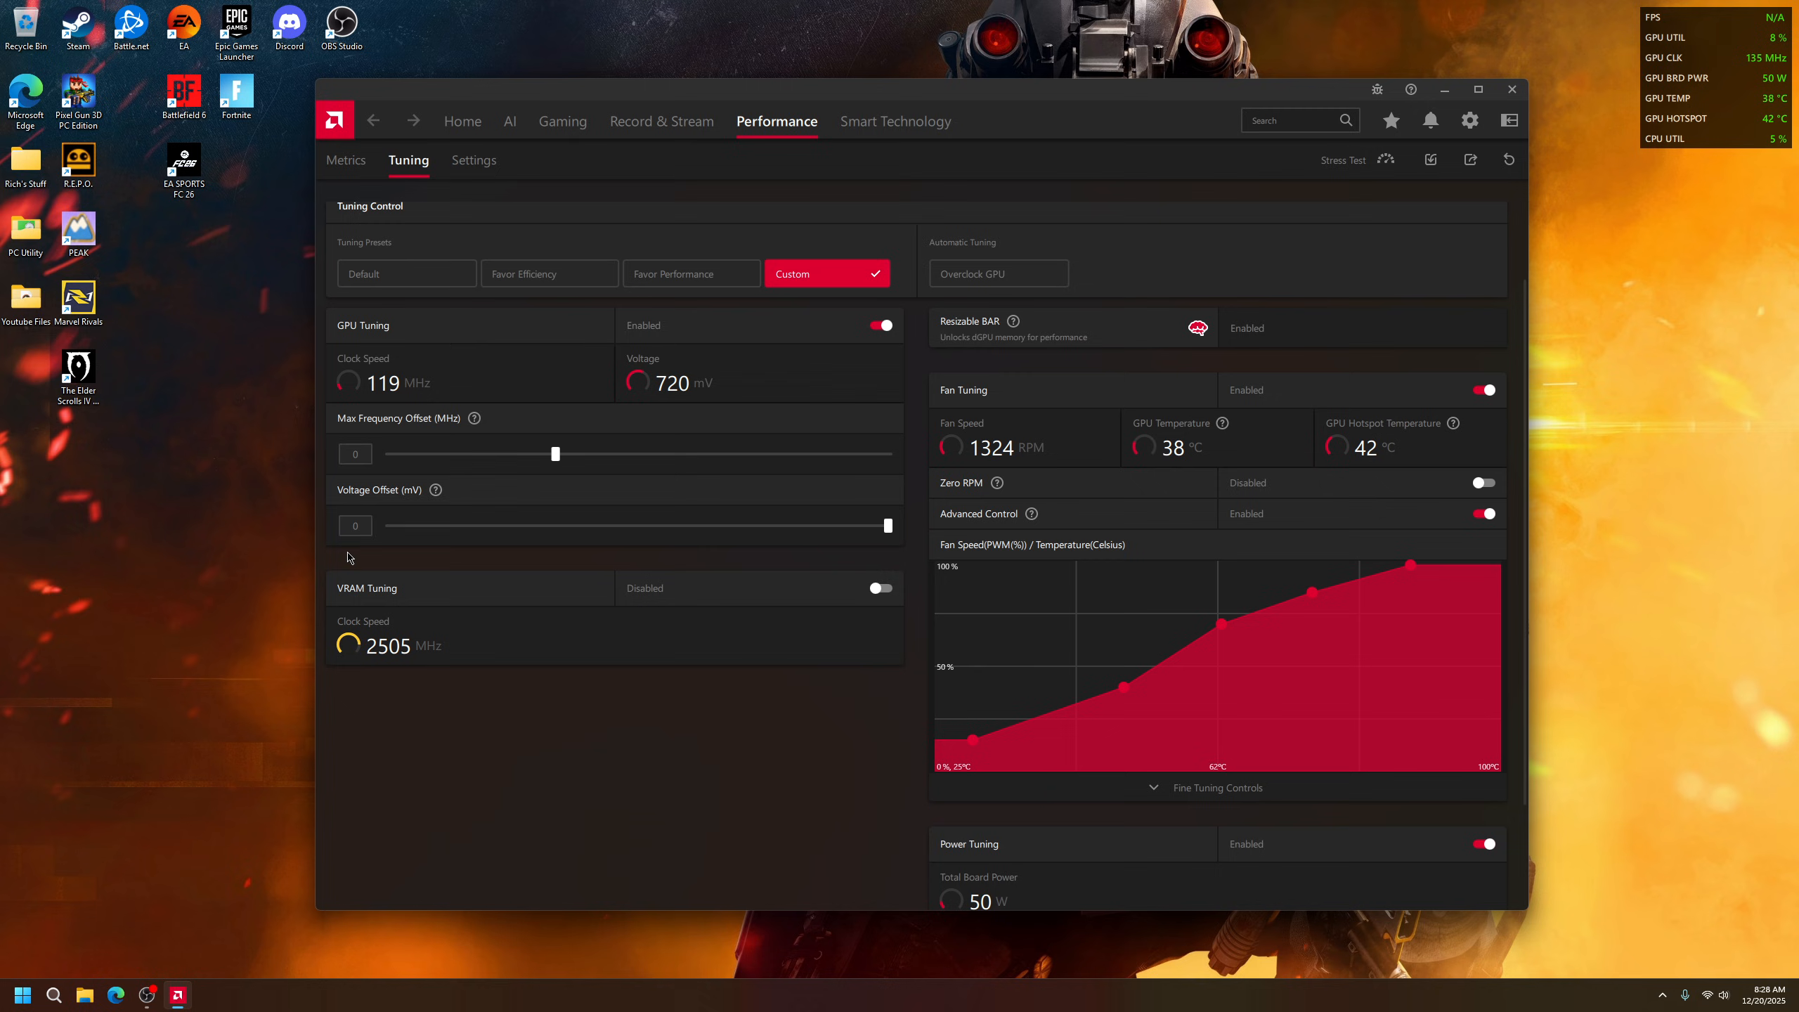
click(357, 526)
scroll(889, 751, down, 2)
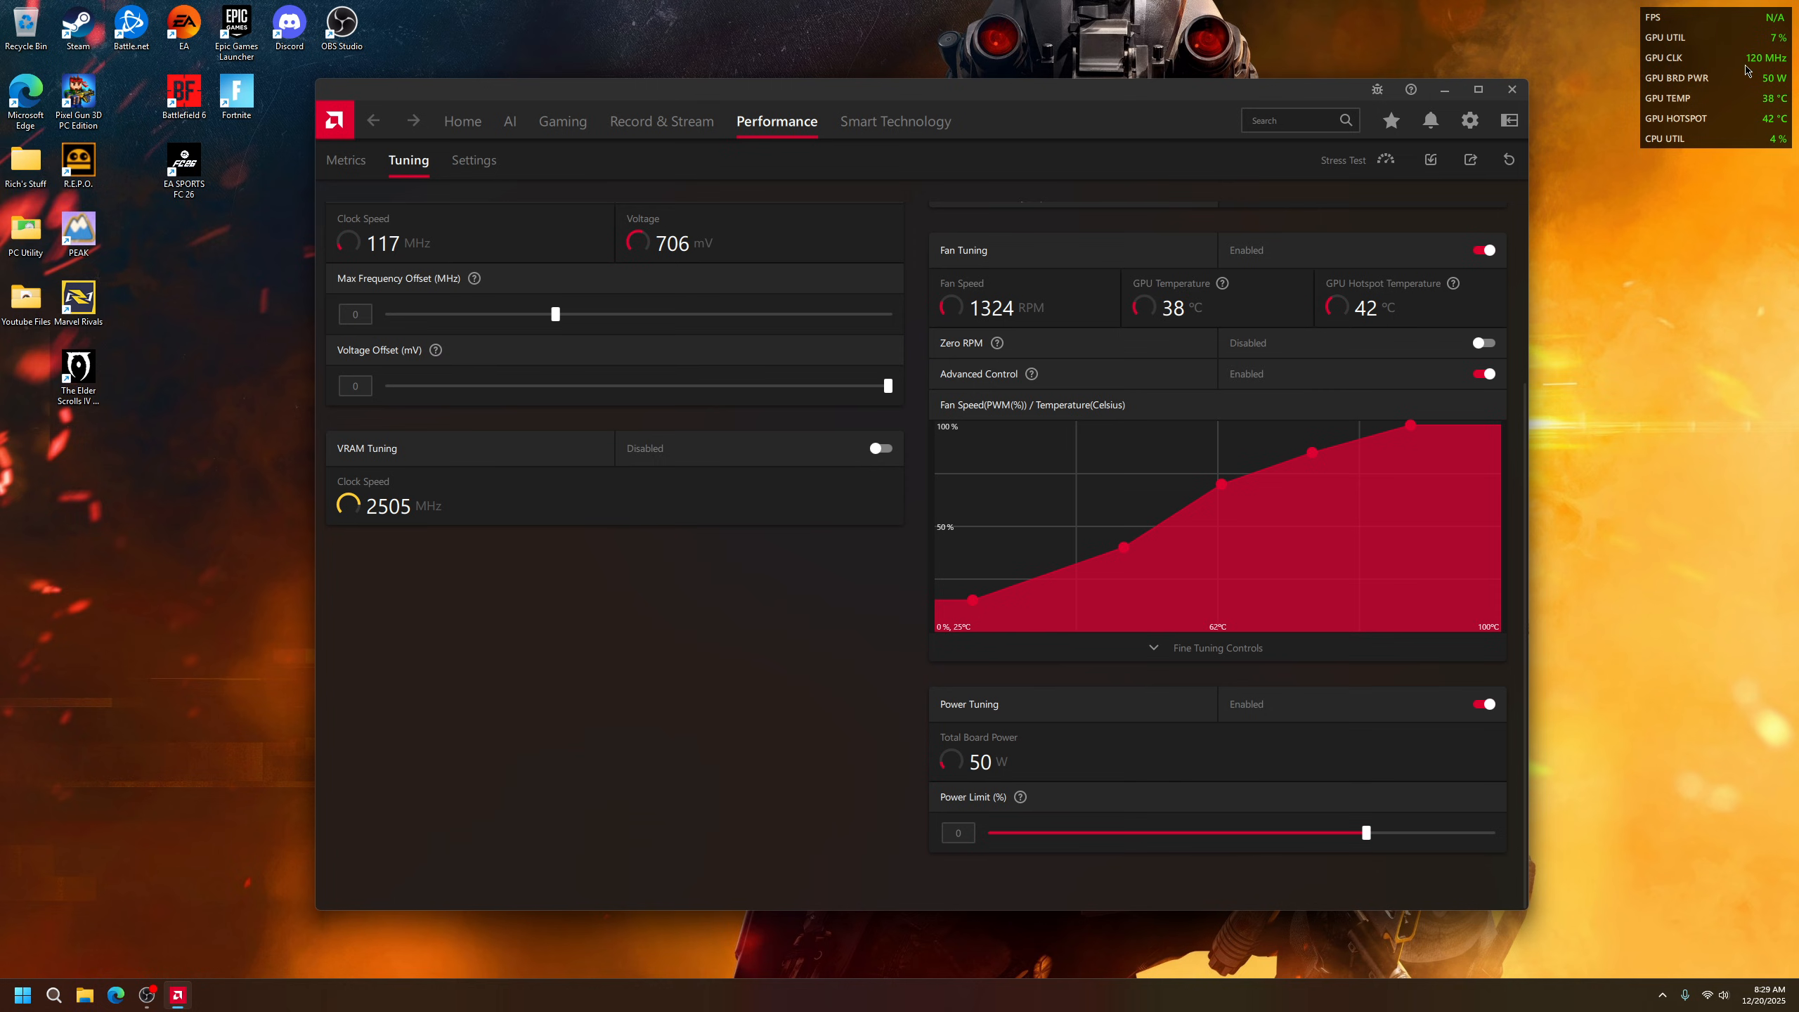
drag(1246, 110, 1239, 111)
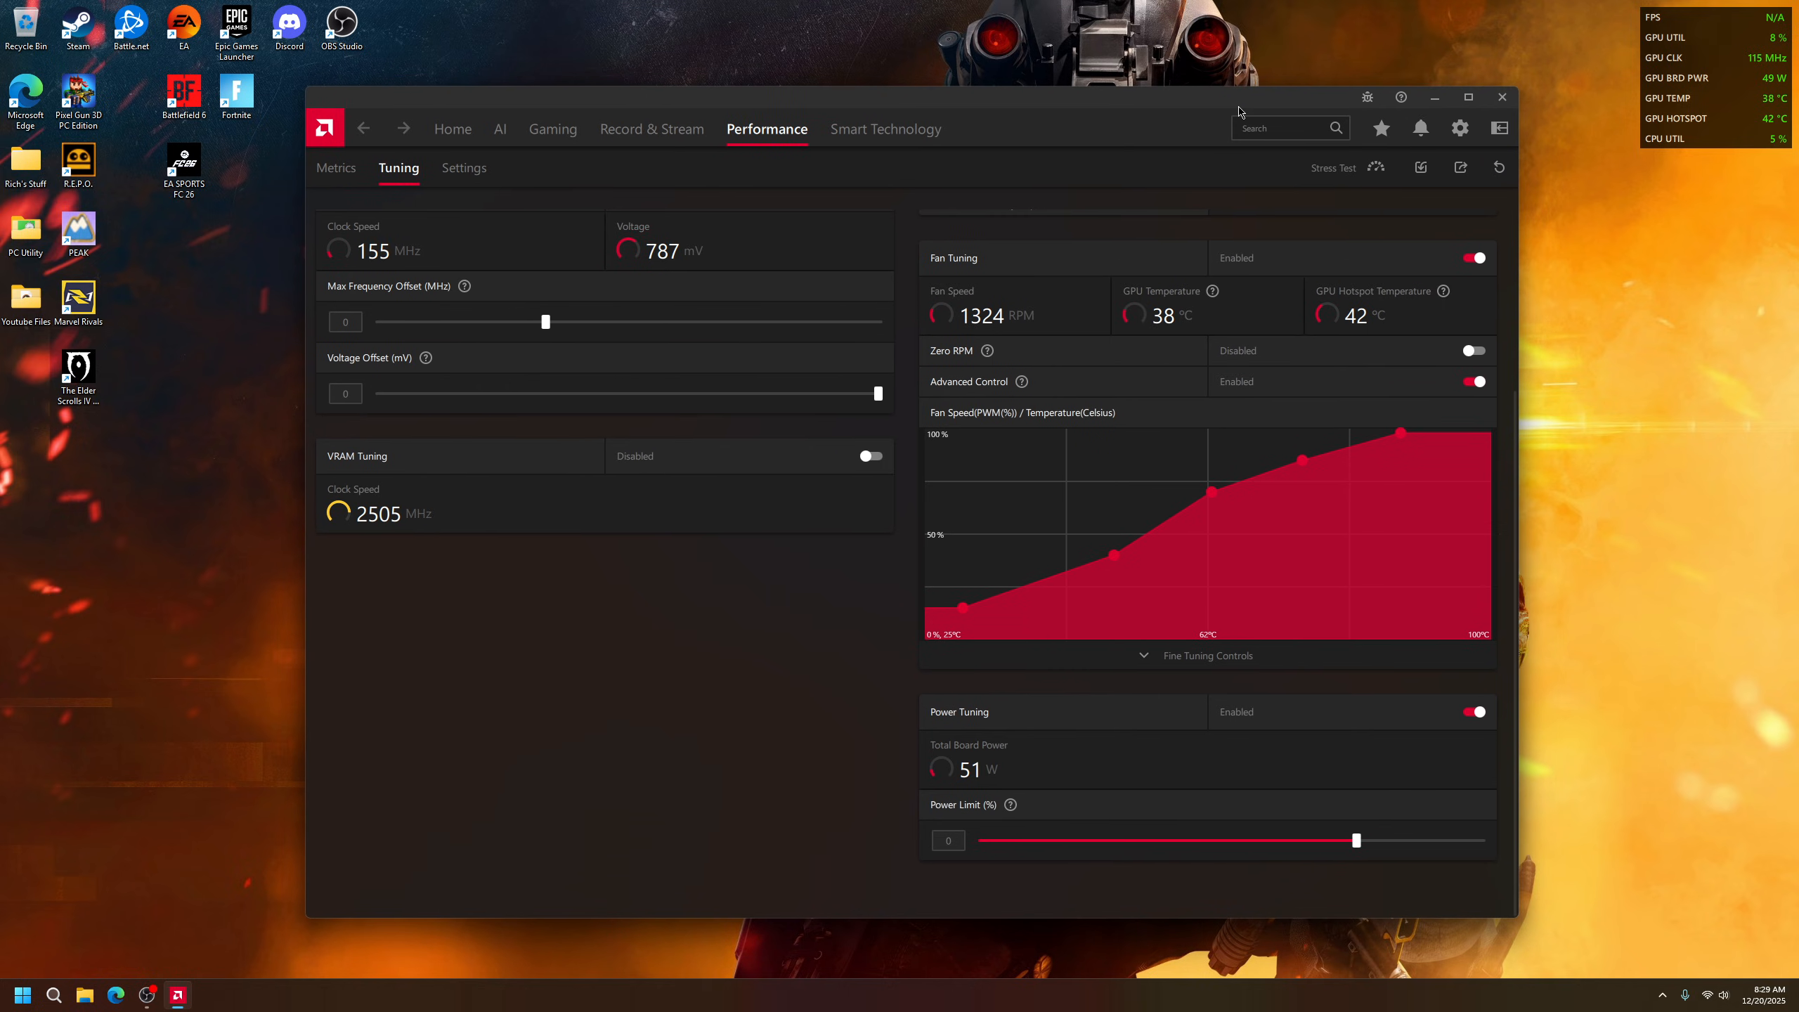
Search for the Nitro+ 9070 XT boost clock and load Sapphire's product page.
click(115, 995)
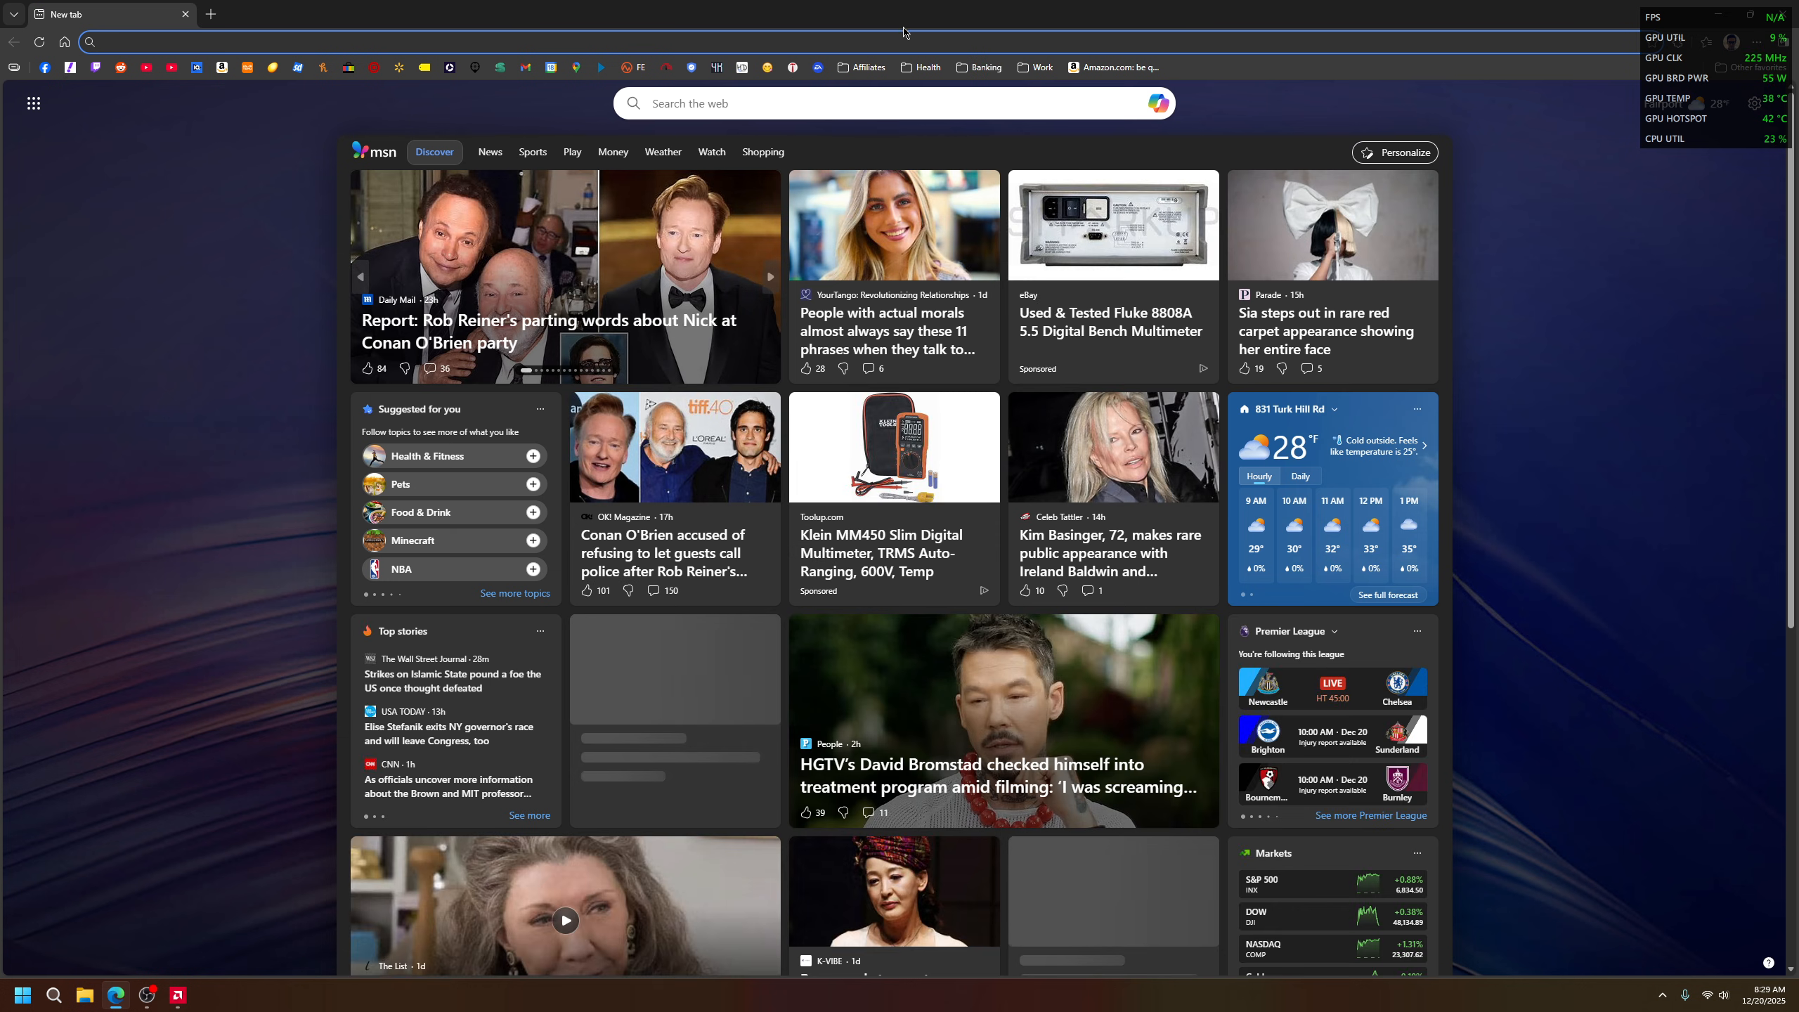
text(nitro+ 9070)
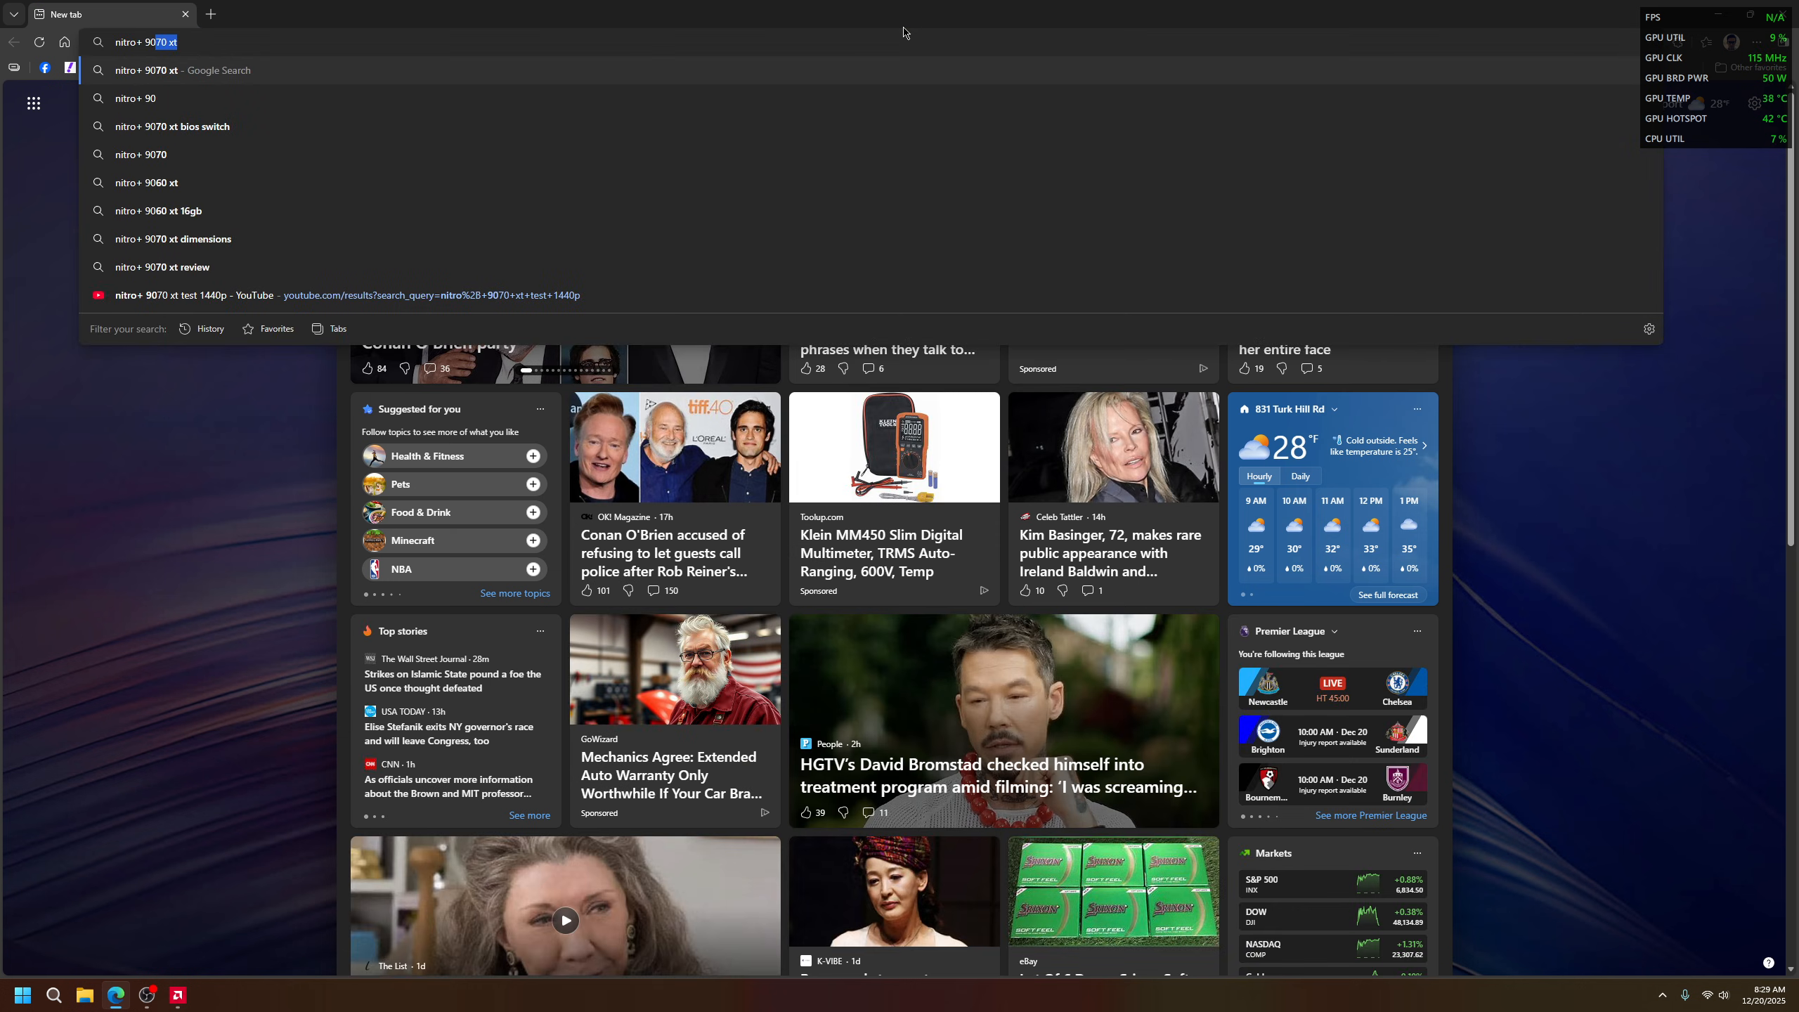
text( XT)
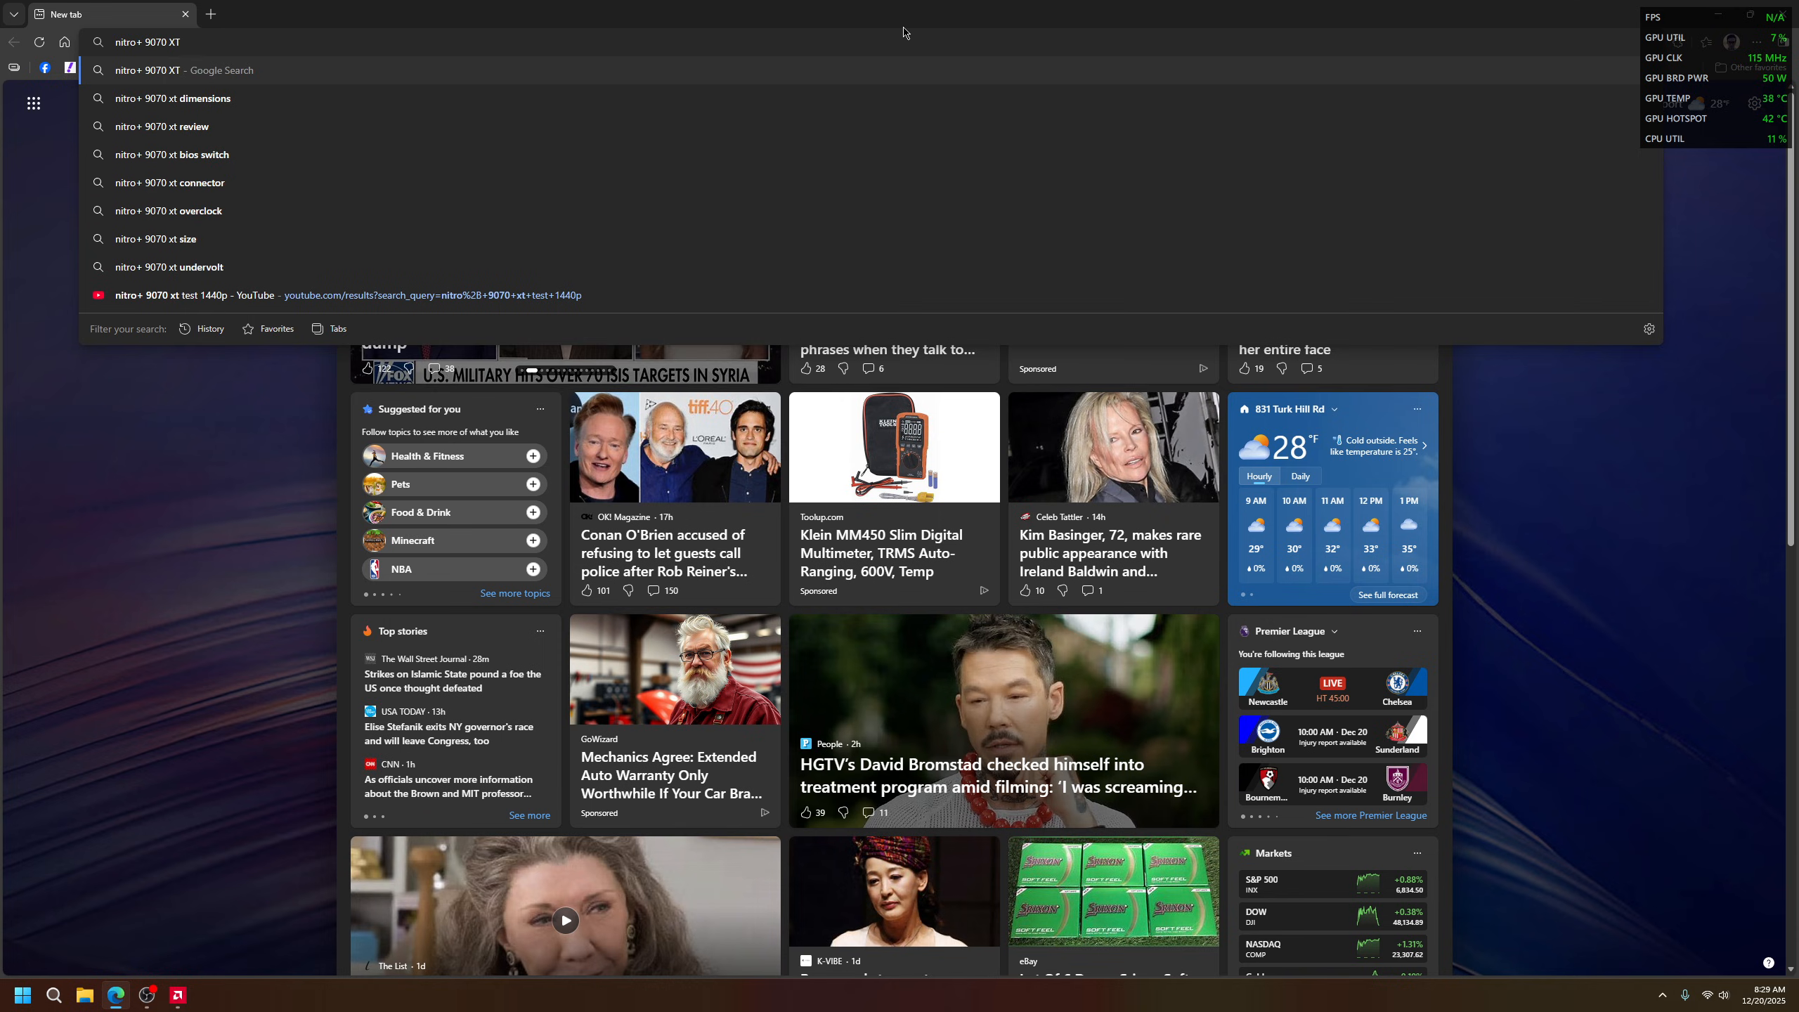
text(Tboost clock)
key(Return)
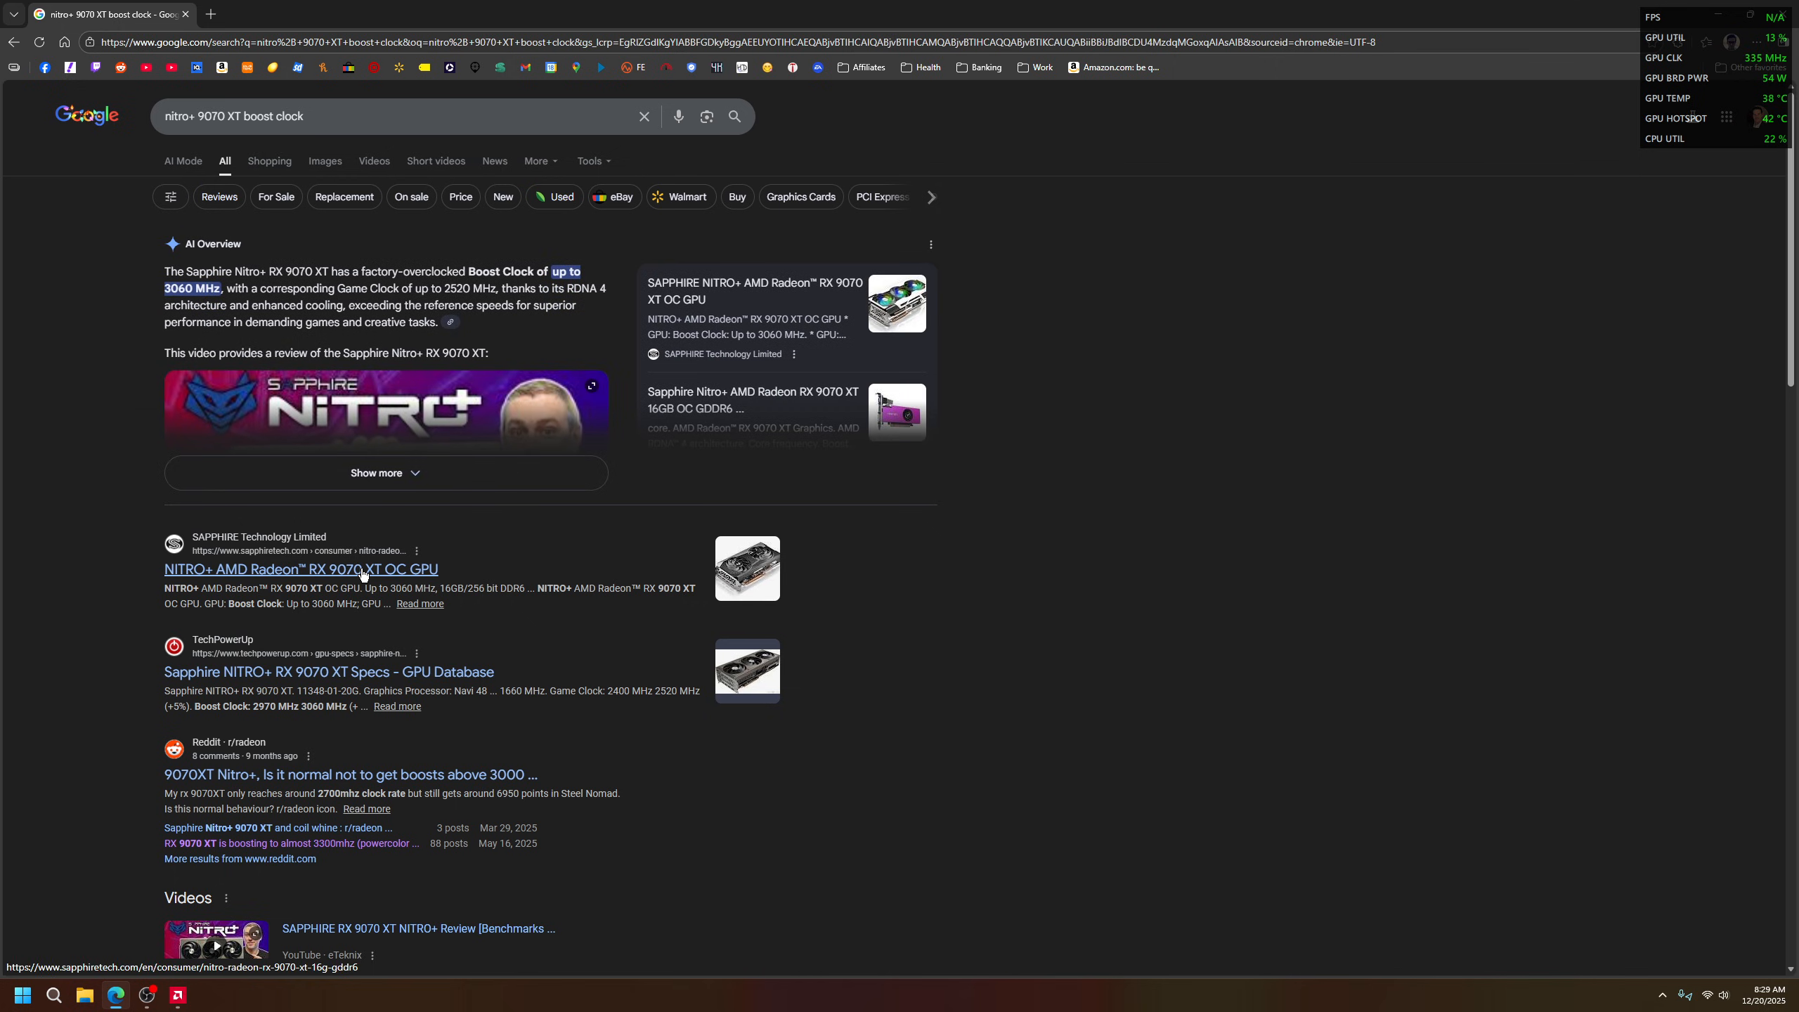
click(408, 573)
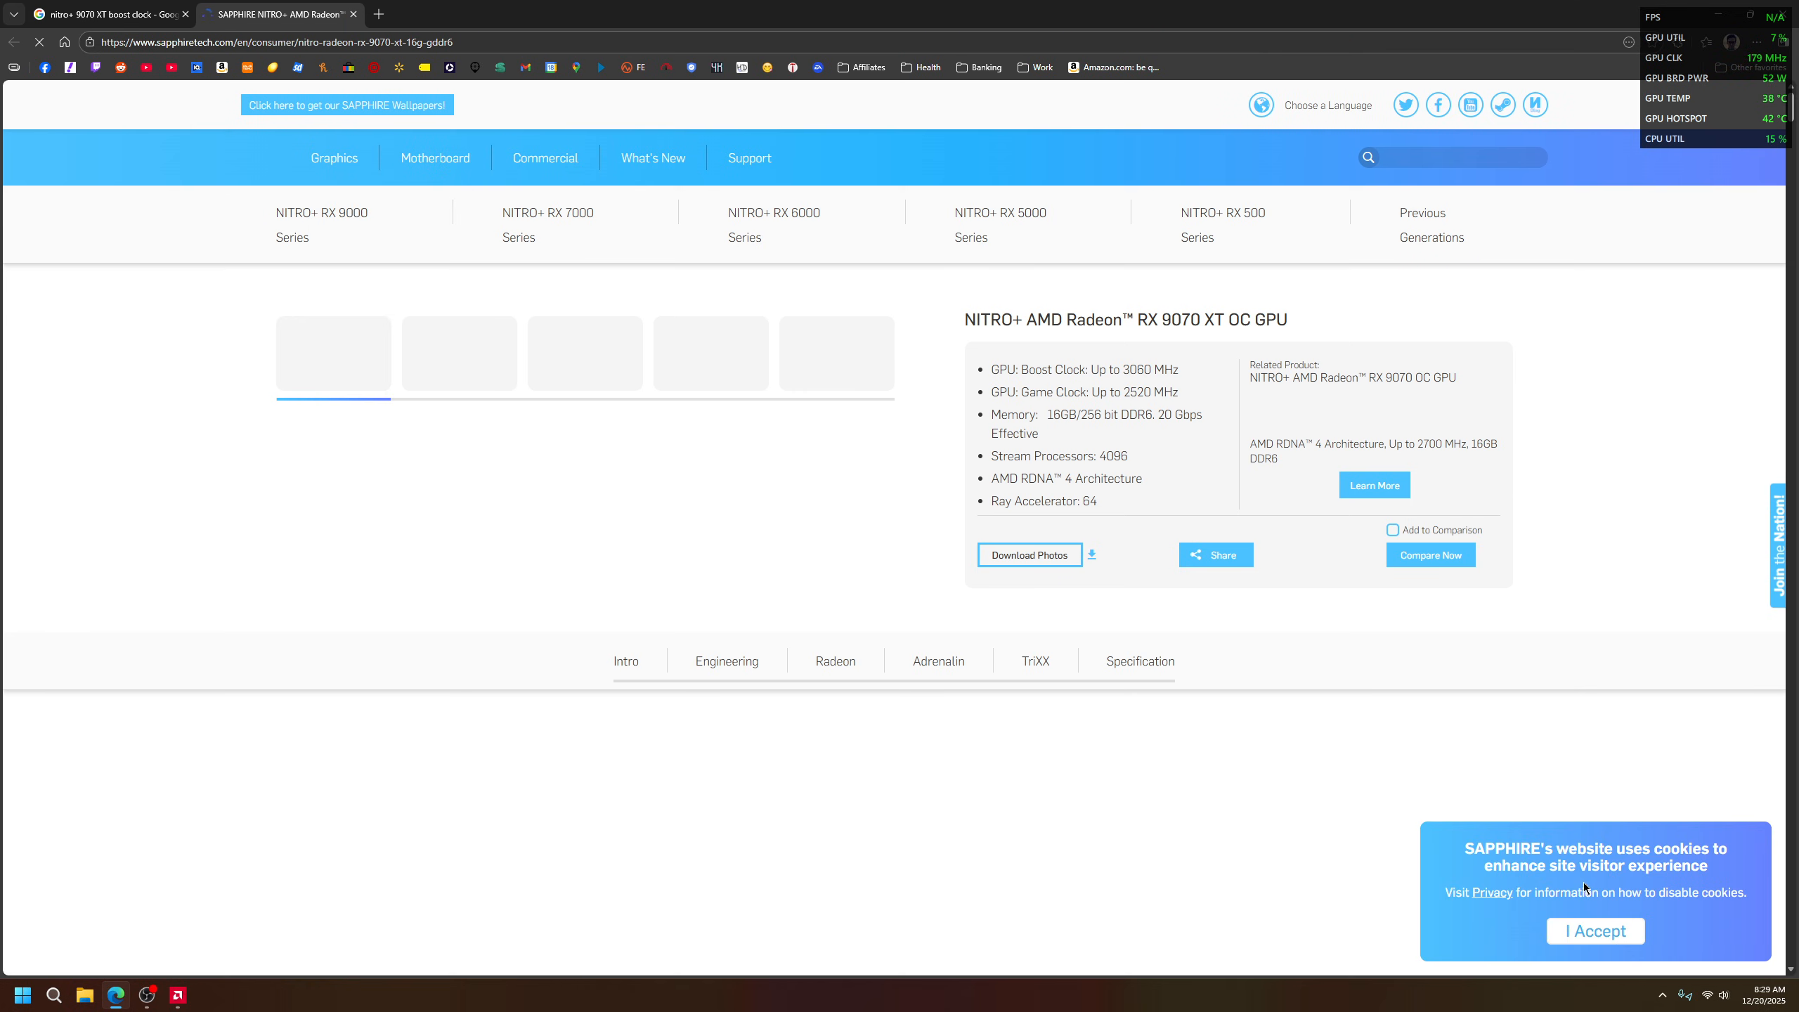
click(1597, 933)
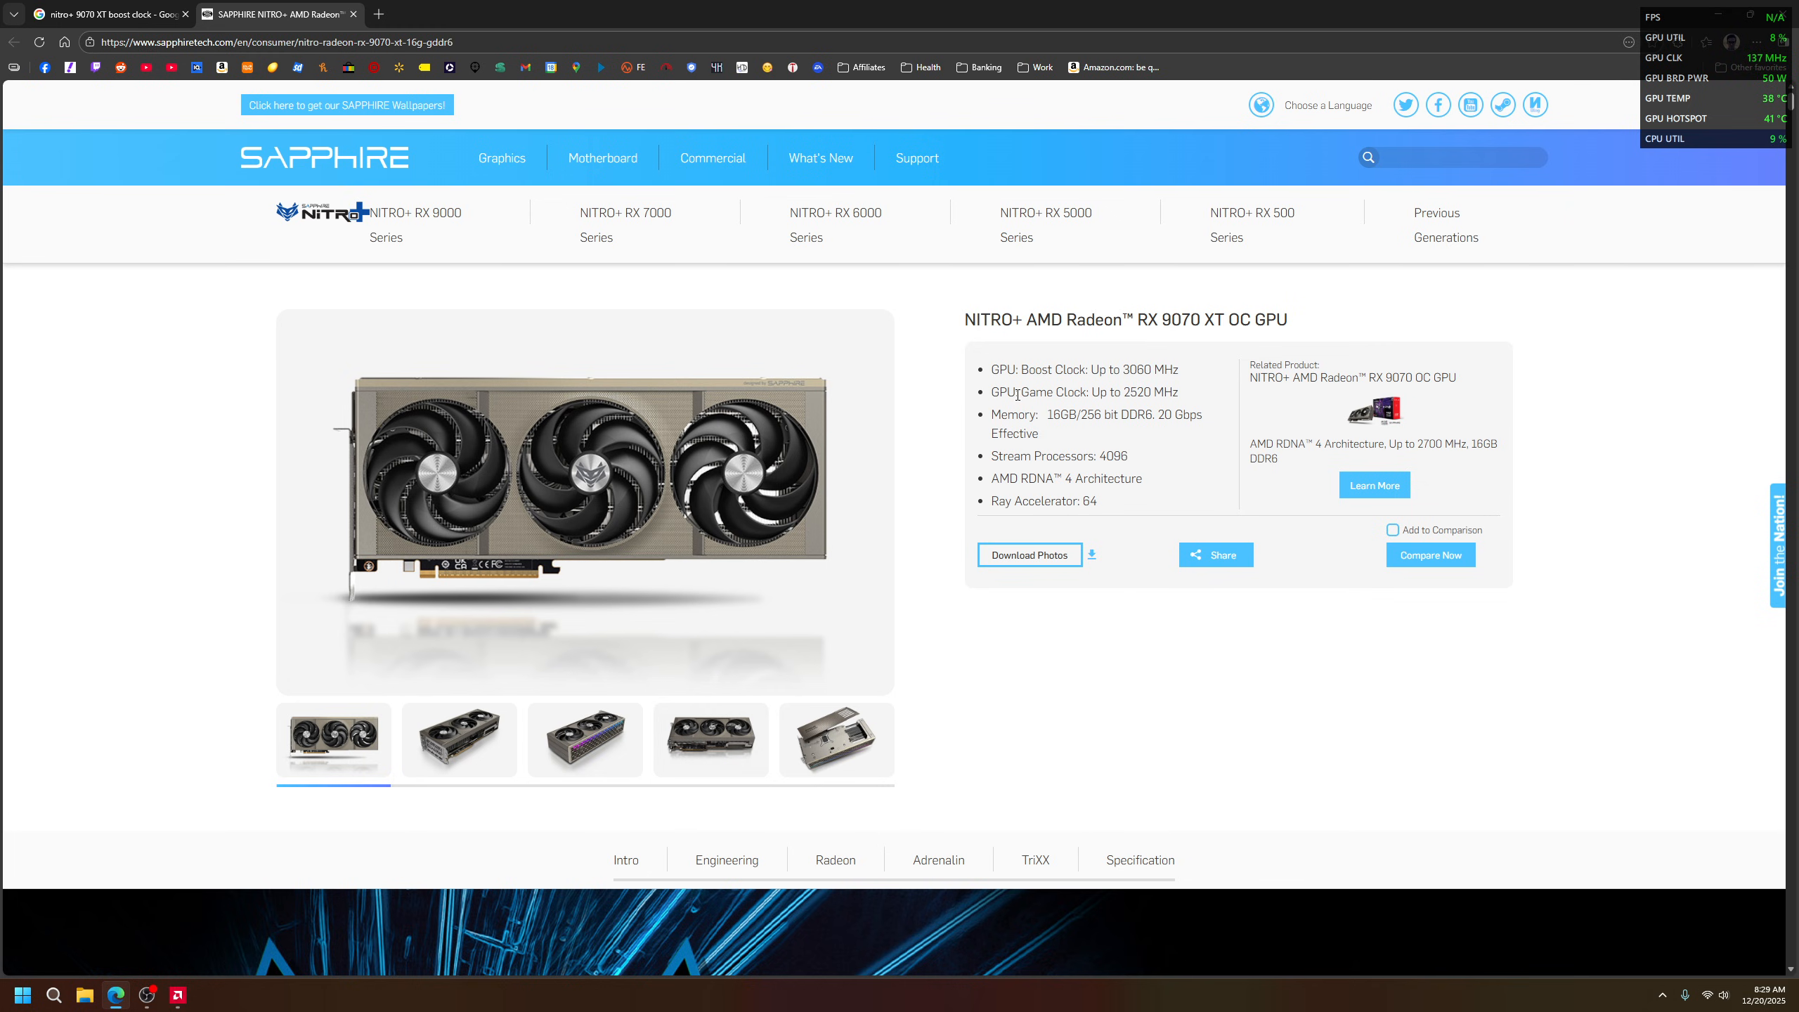
Highlight the 'Boost Clock: Up to 3060 MHz' specification on the page.
drag(993, 369, 1182, 374)
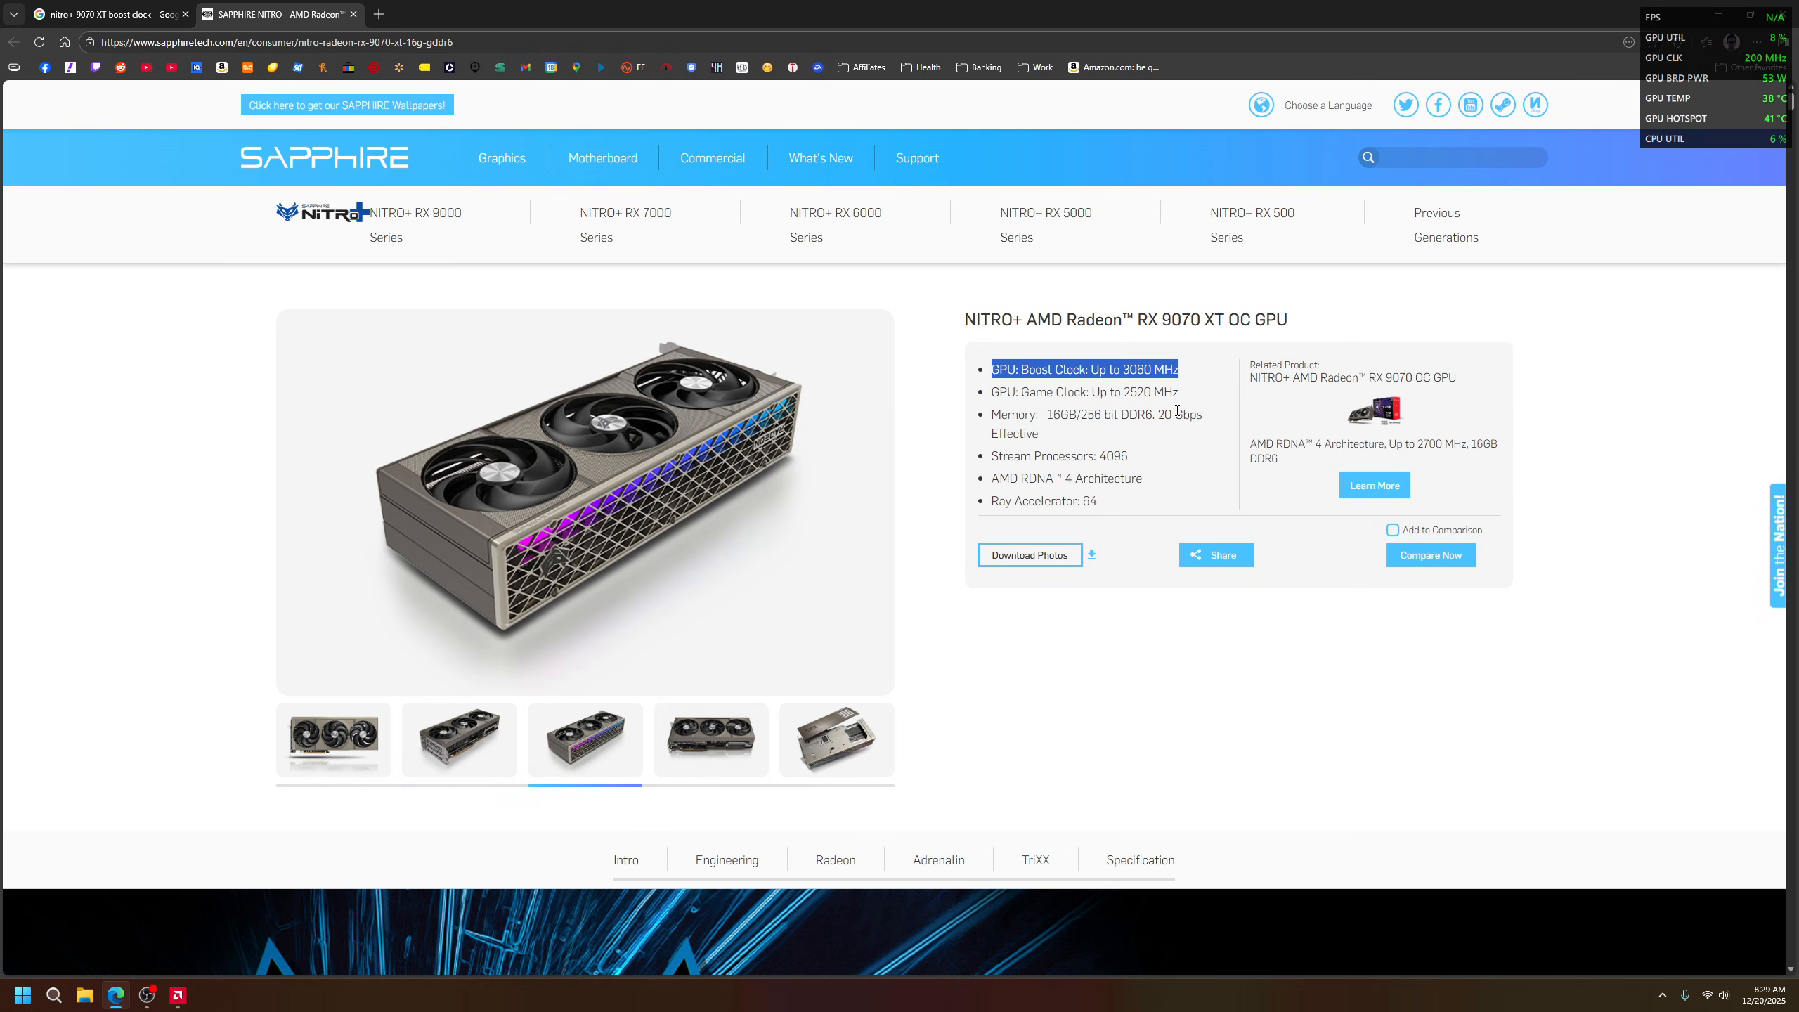
click(1111, 376)
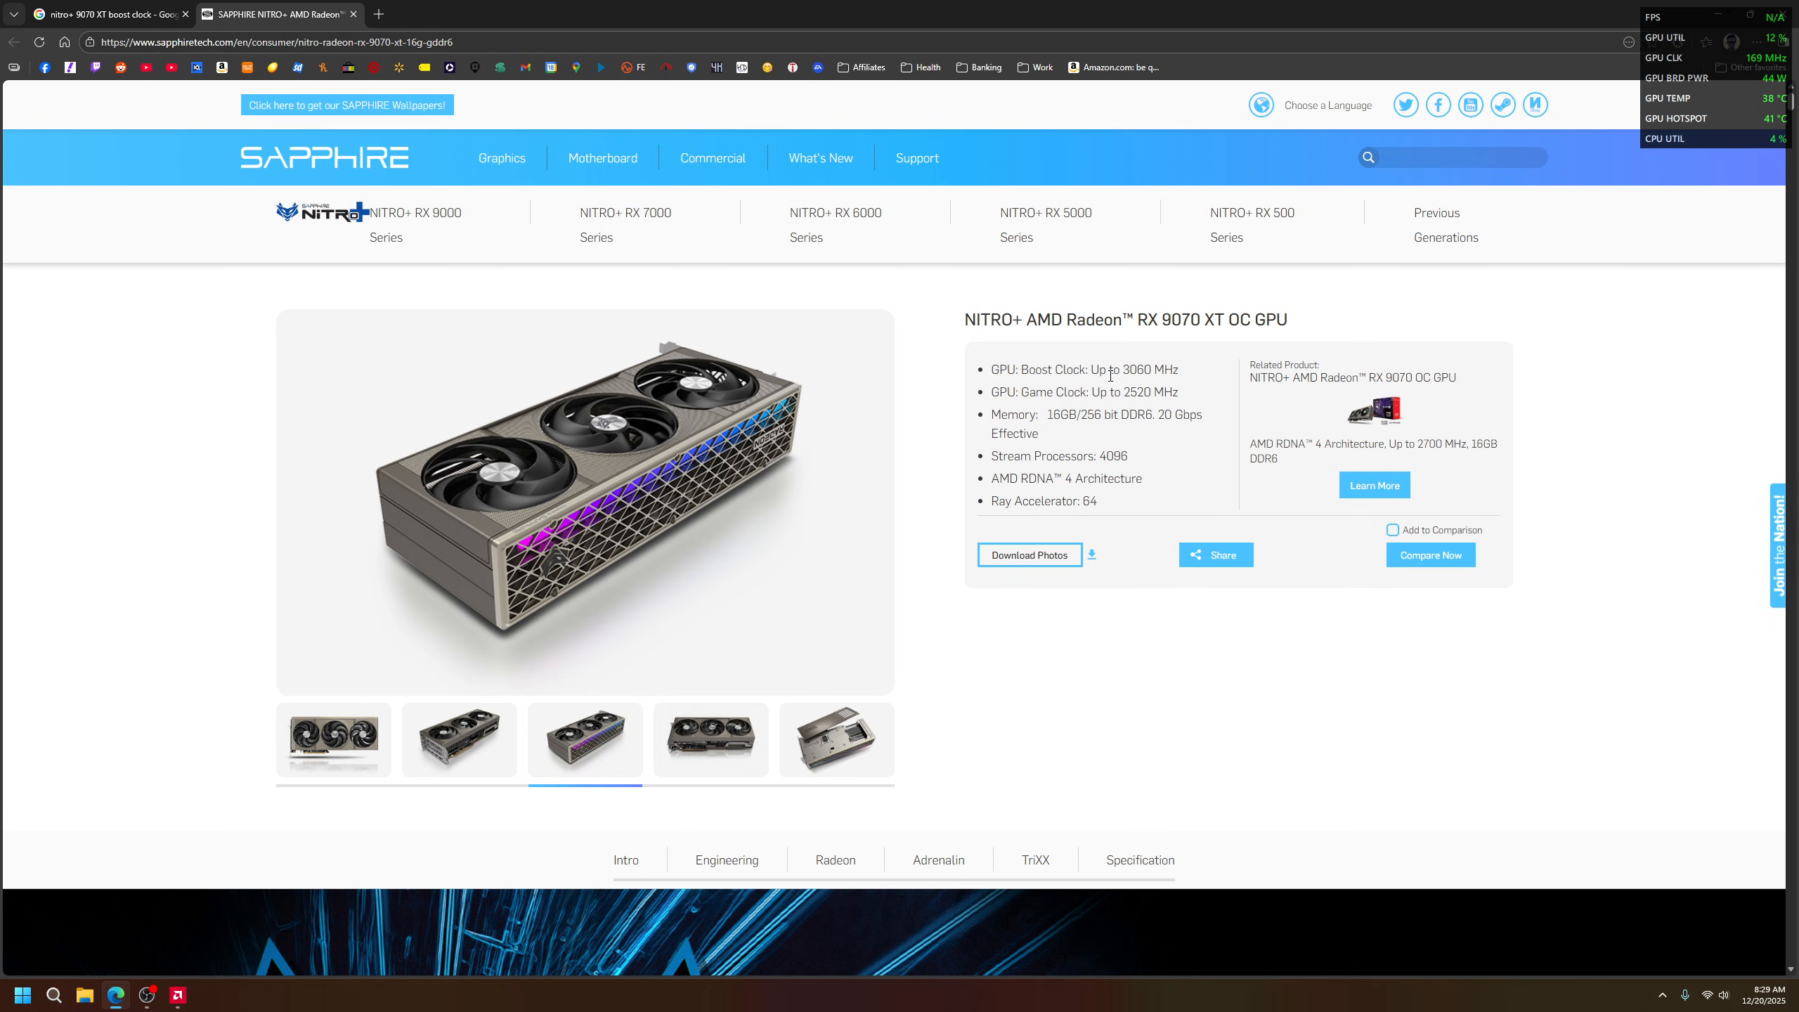
drag(1124, 371, 1183, 372)
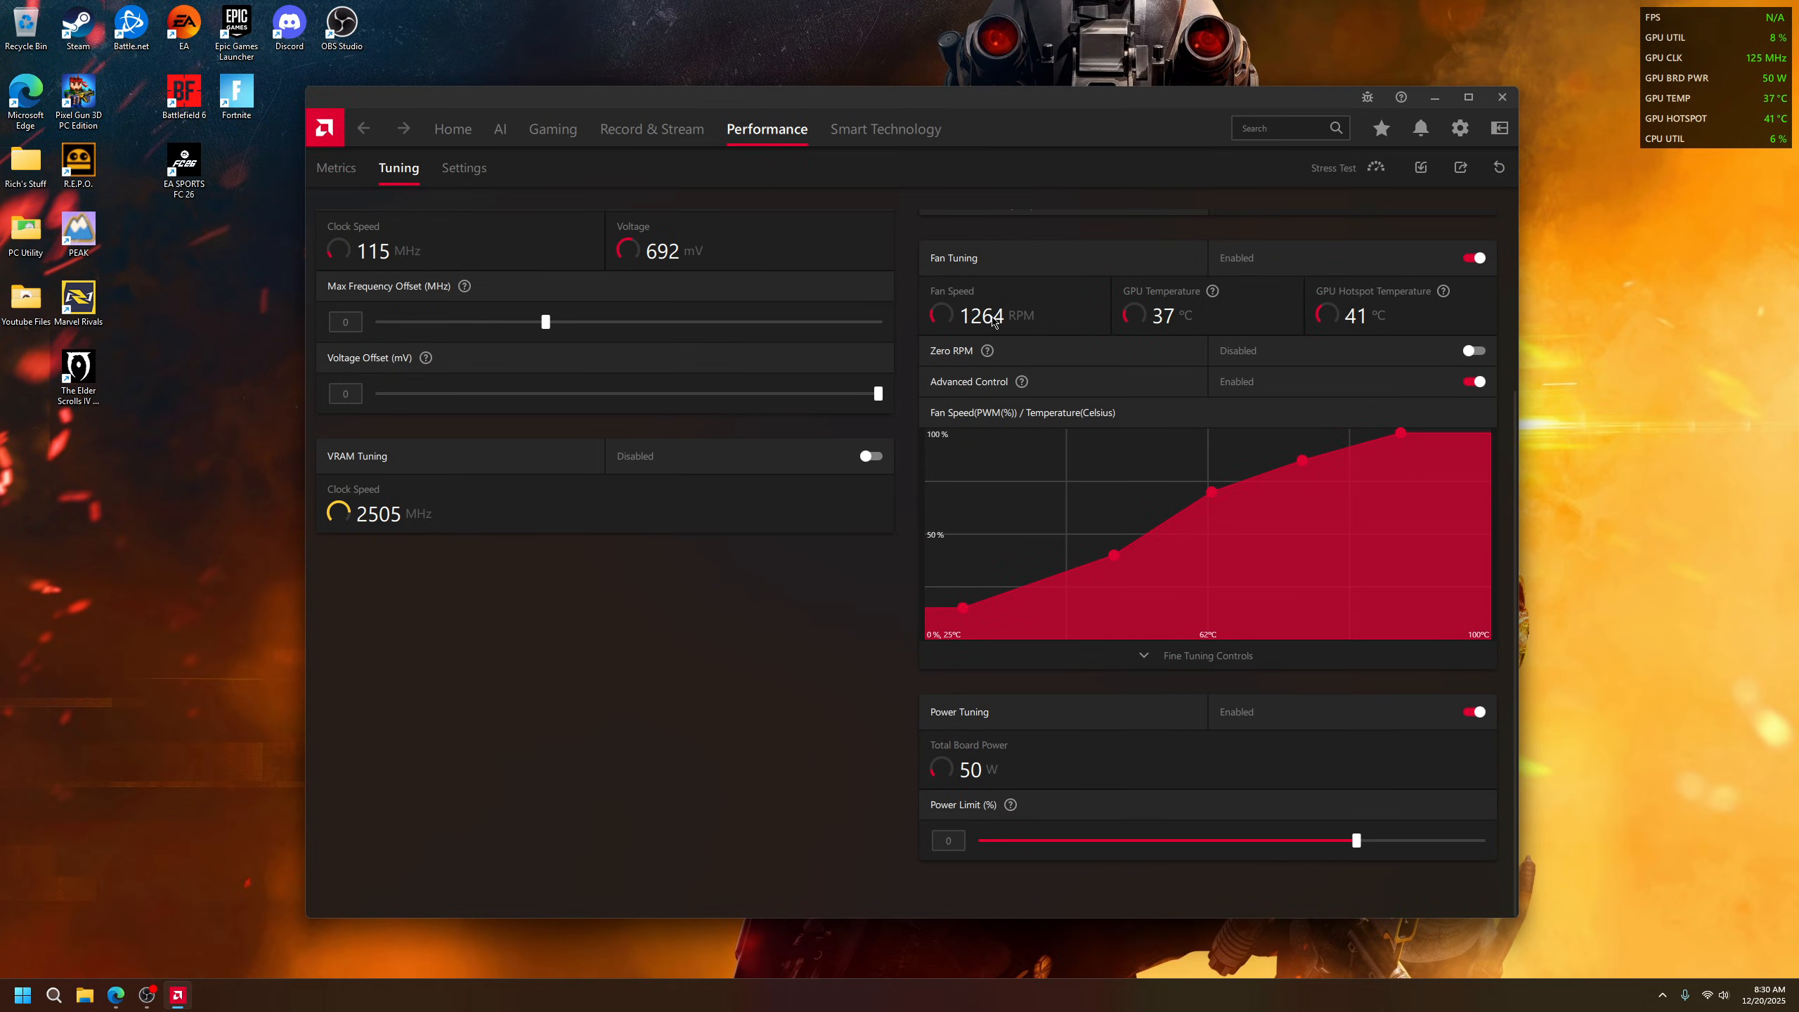
Launch HWiNFO64 from Start, then rank Task Manager processes by memory use, largest first.
click(21, 996)
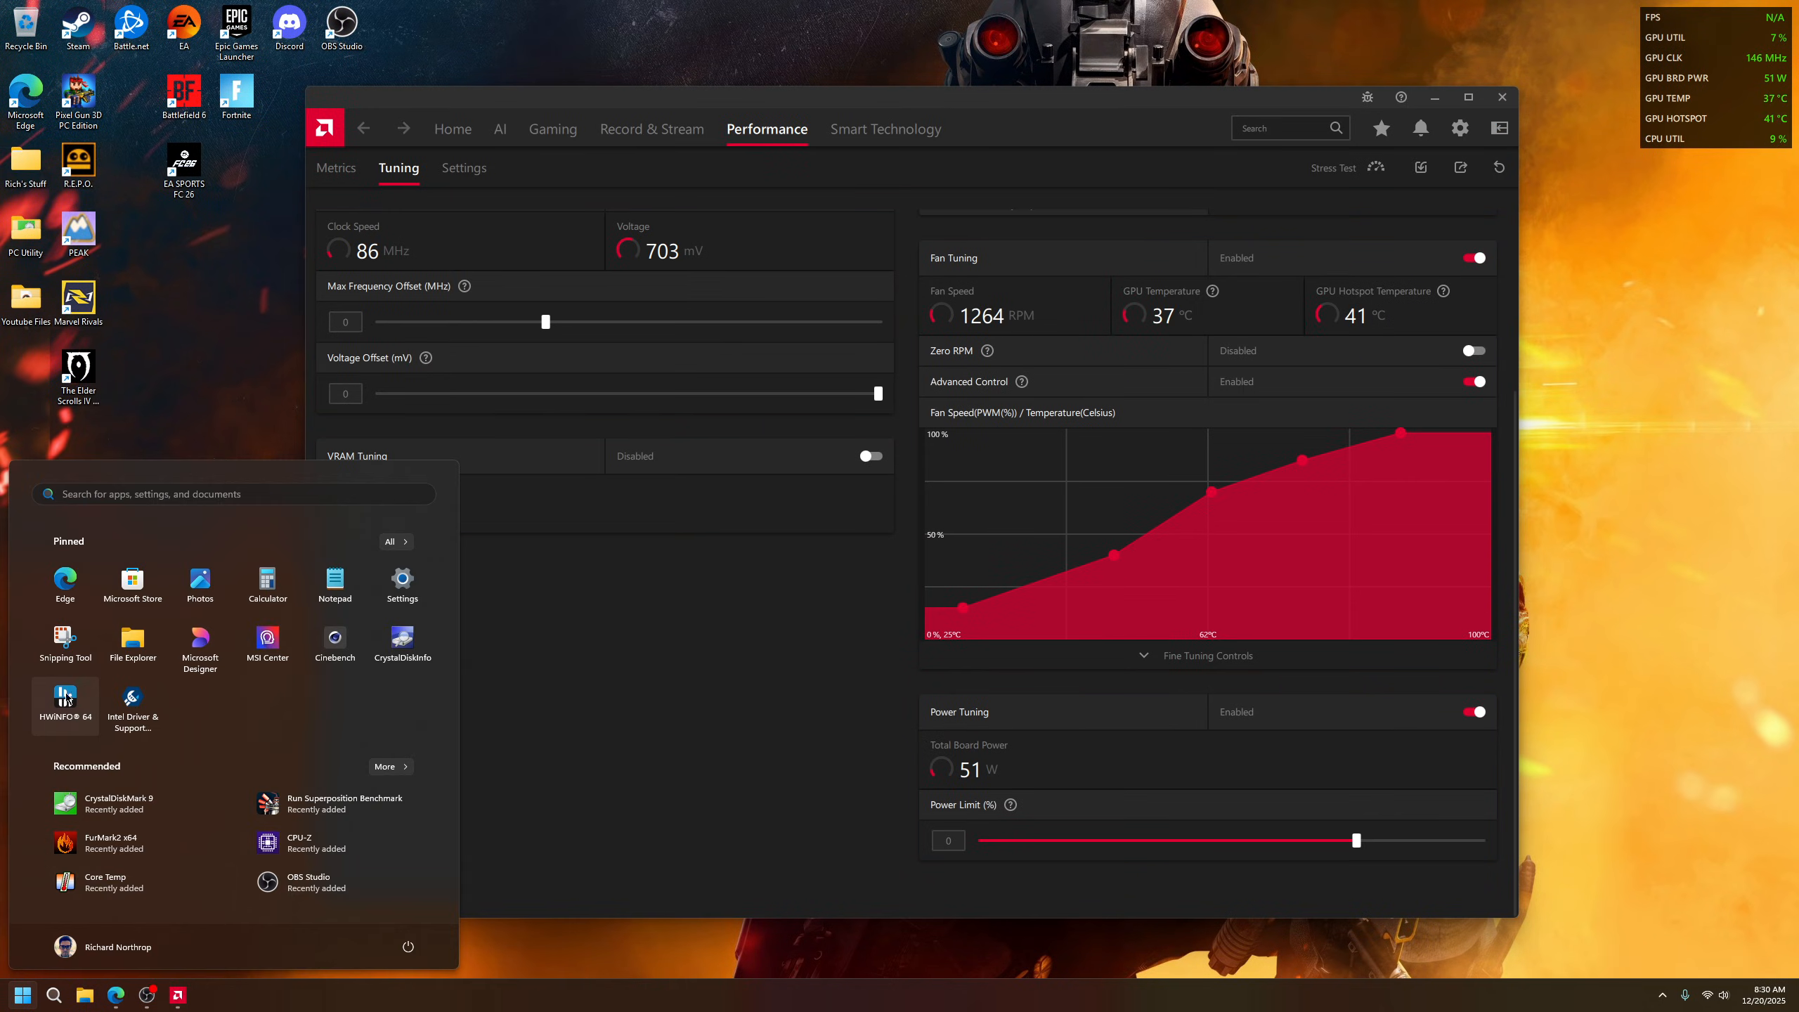
click(68, 708)
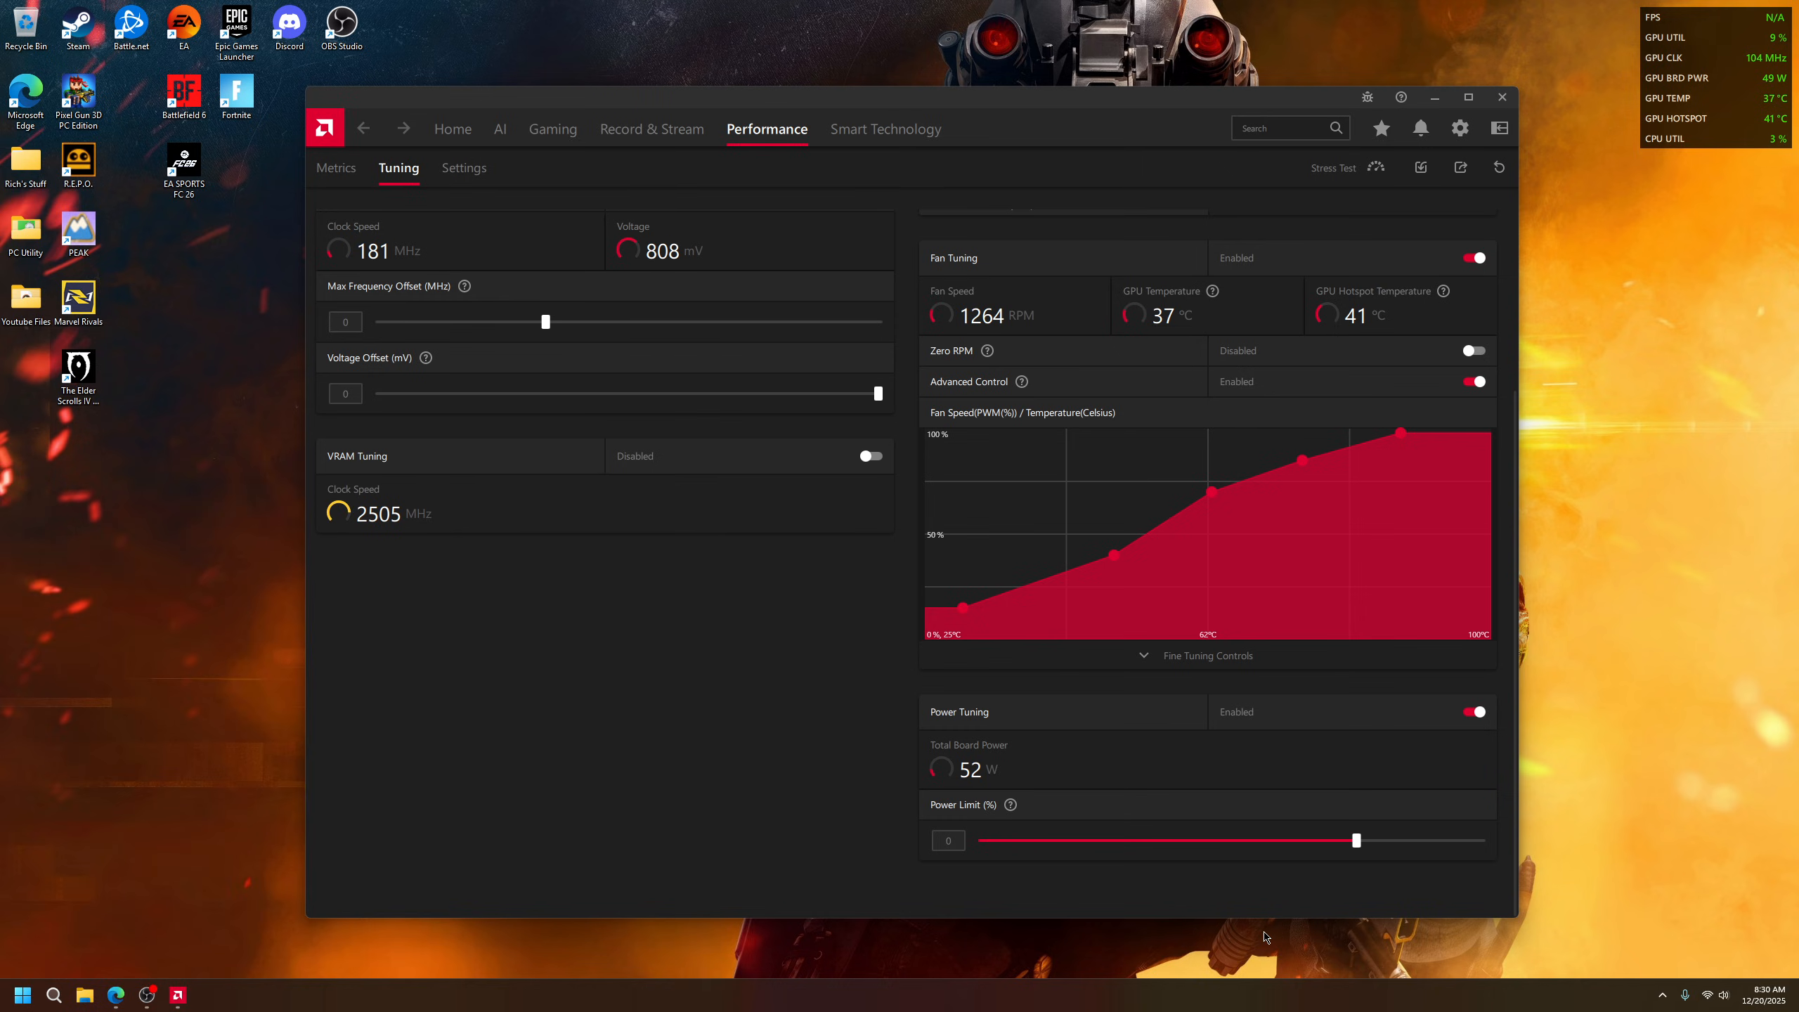
click(1663, 995)
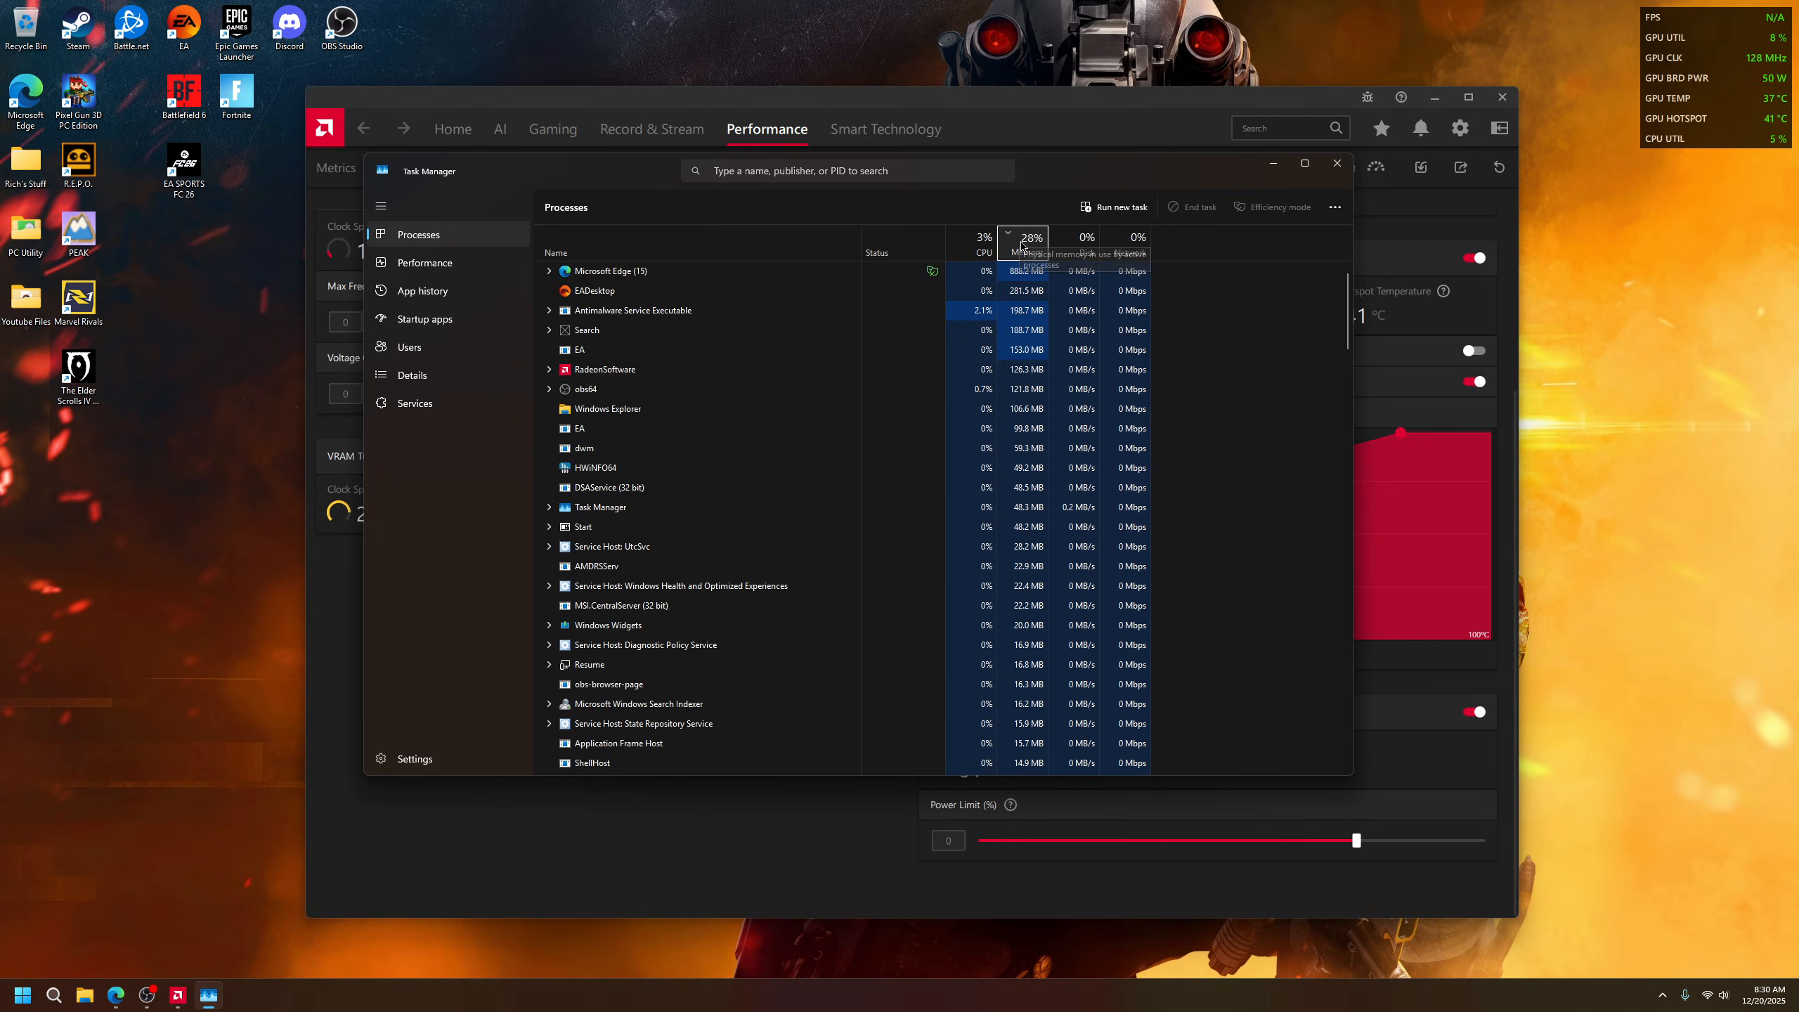
click(1022, 243)
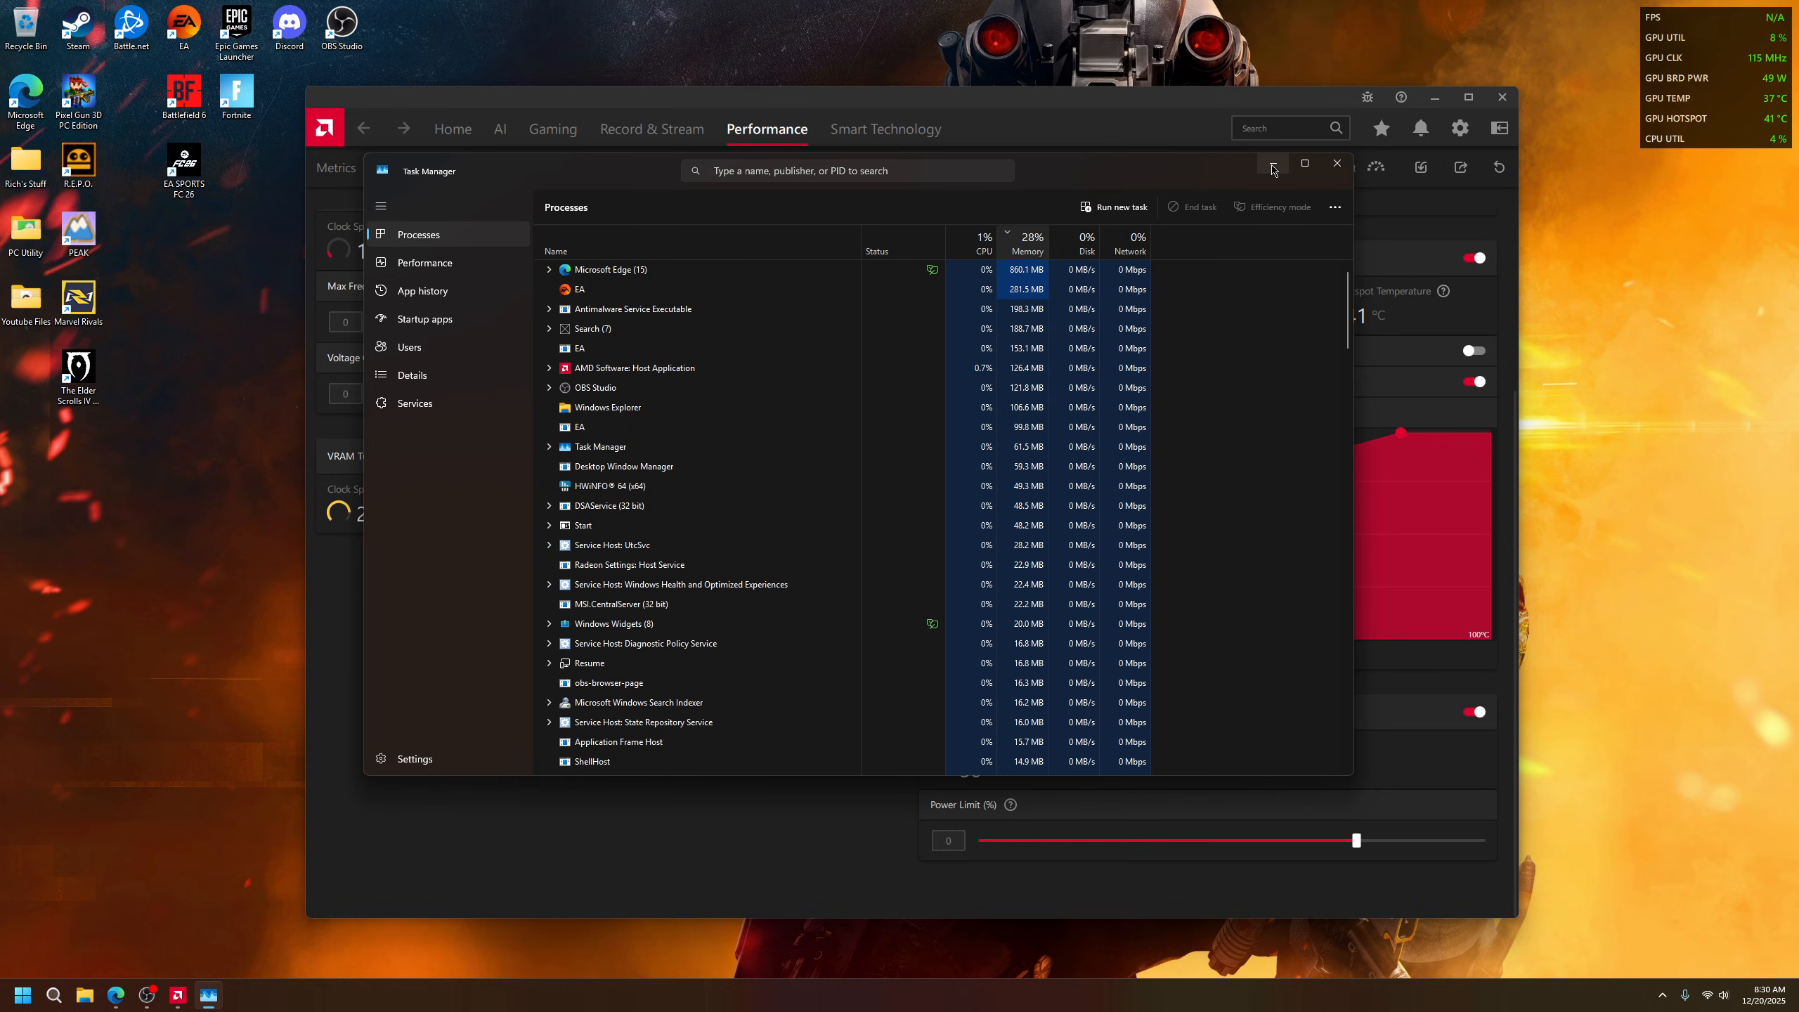
Close Task Manager and bring up HWiNFO64's Sensors Status window from the tray.
click(1335, 165)
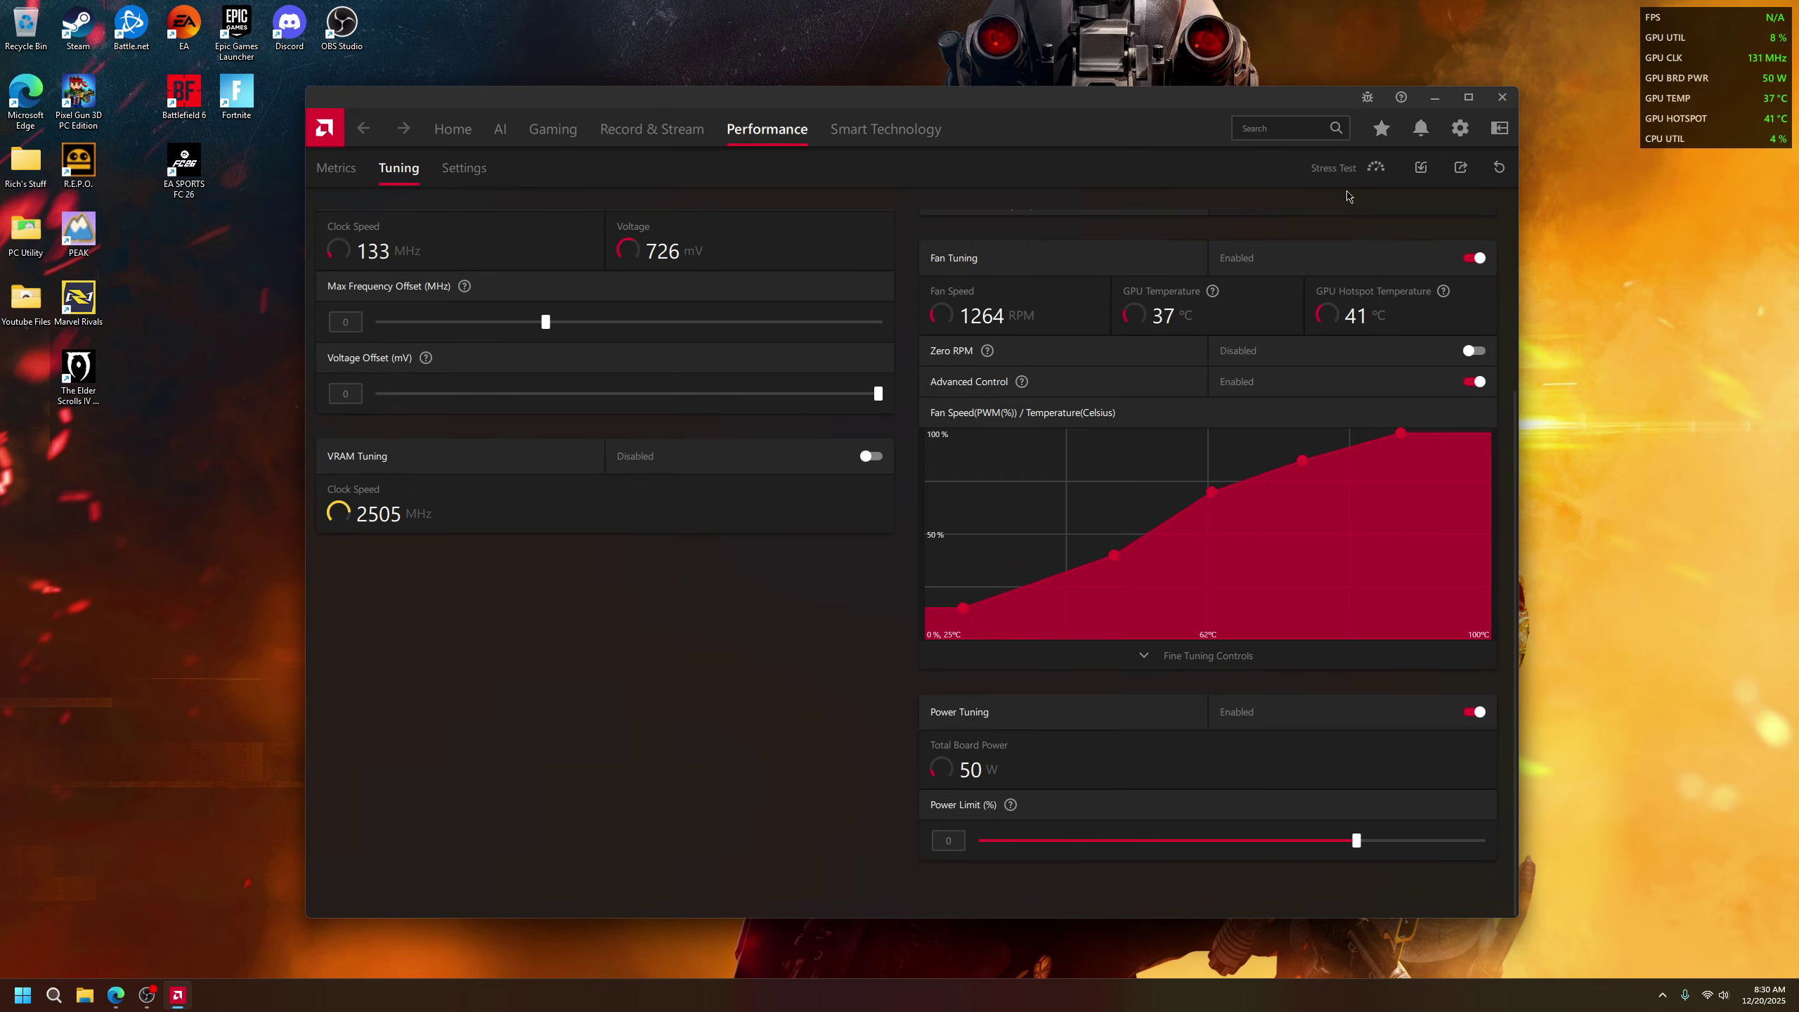
click(1666, 994)
click(1635, 954)
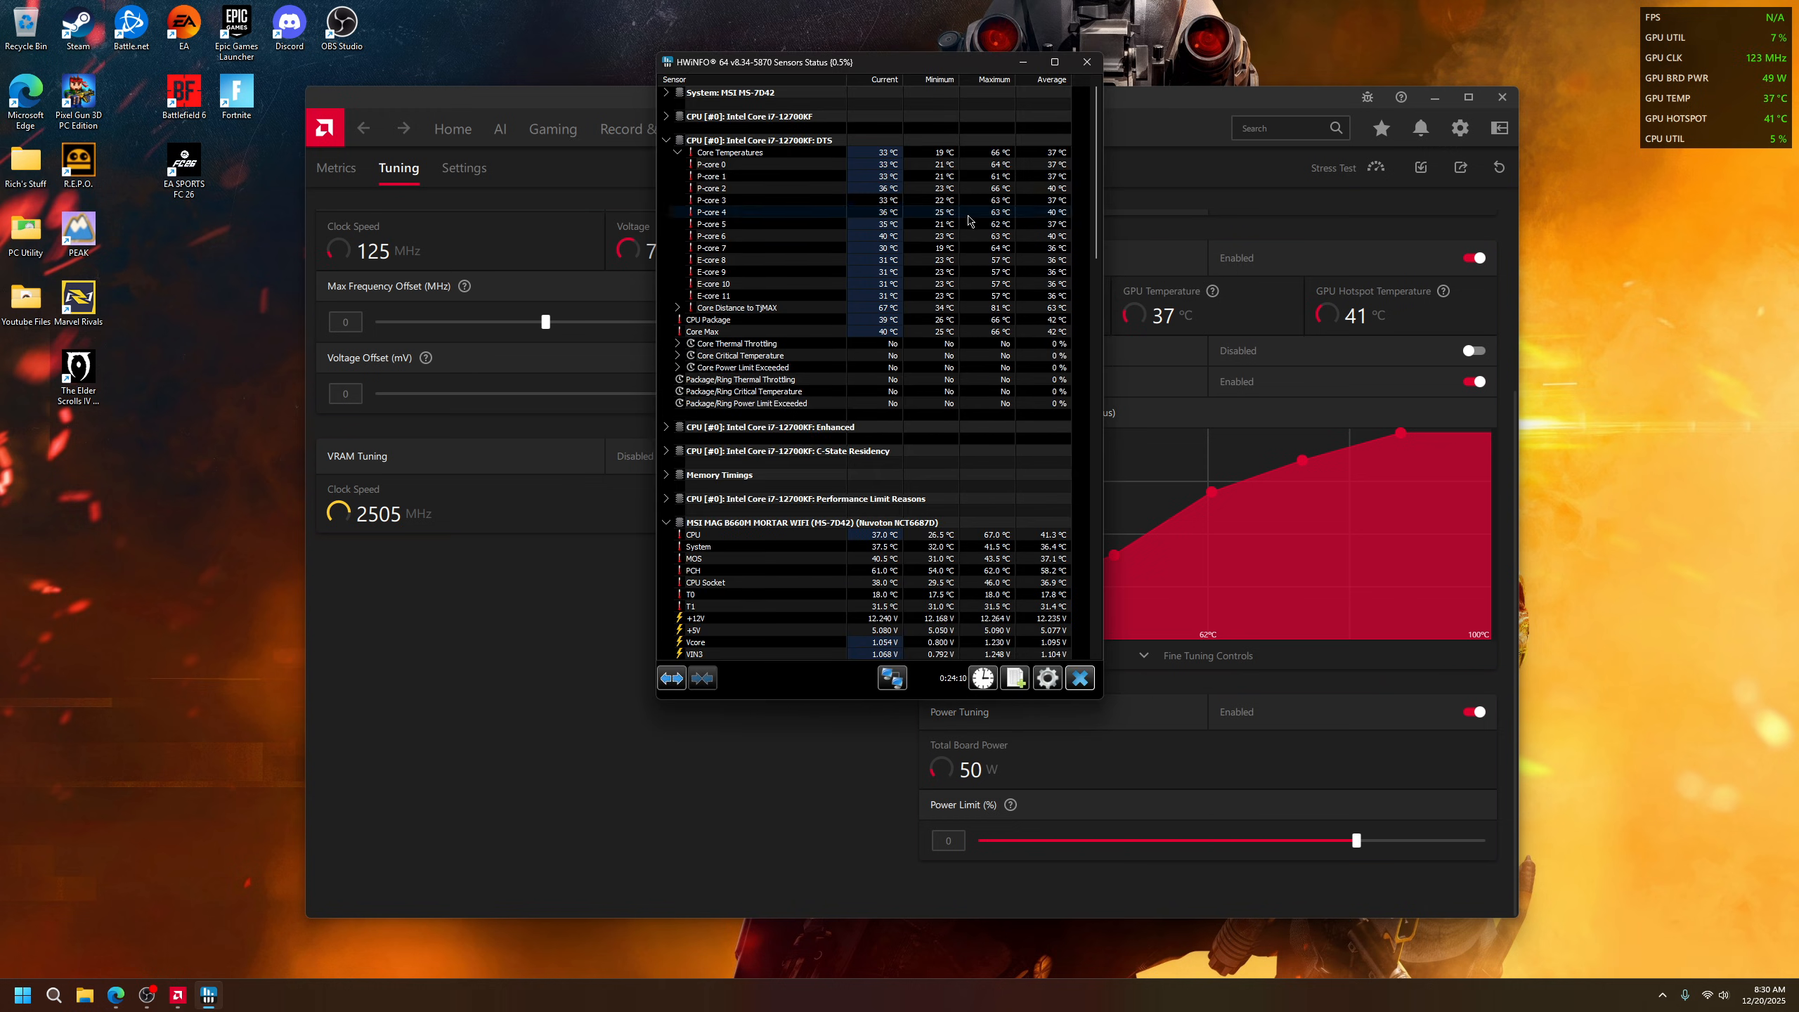
scroll(901, 247, down, 2)
scroll(844, 275, down, 2)
scroll(747, 303, up, 4)
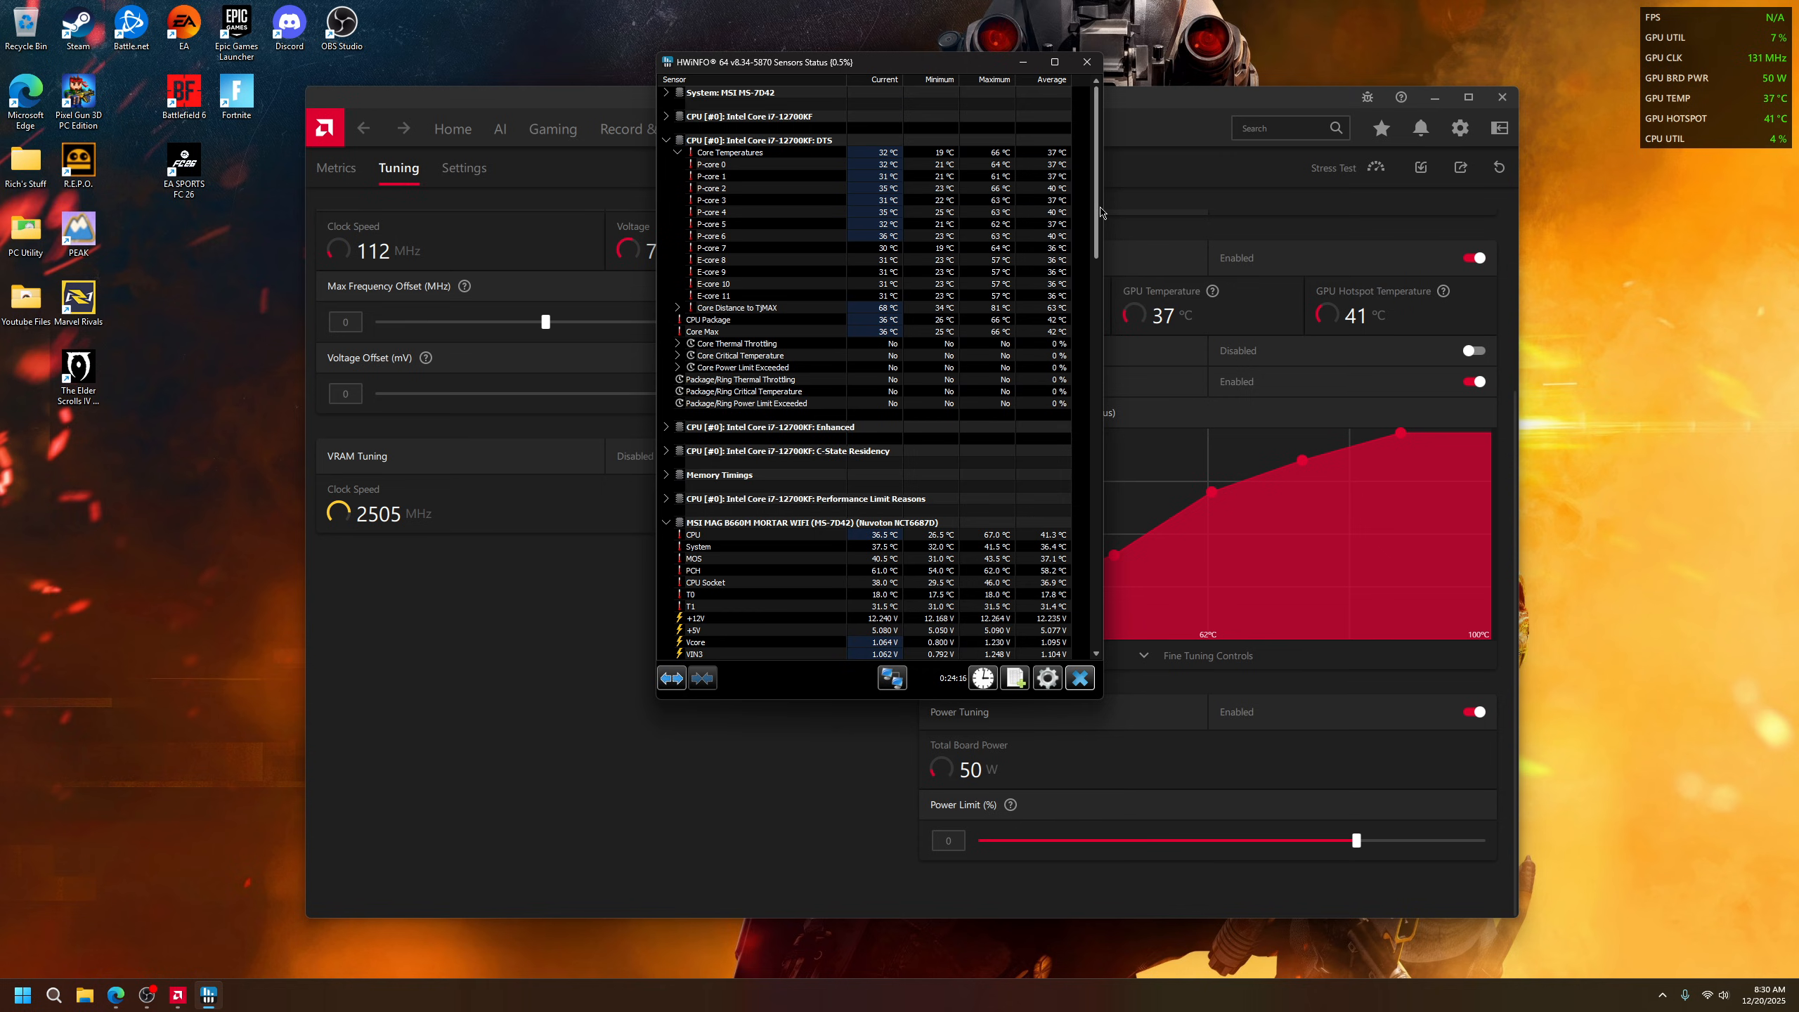
scroll(985, 253, down, 3)
scroll(843, 211, down, 3)
scroll(746, 170, down, 3)
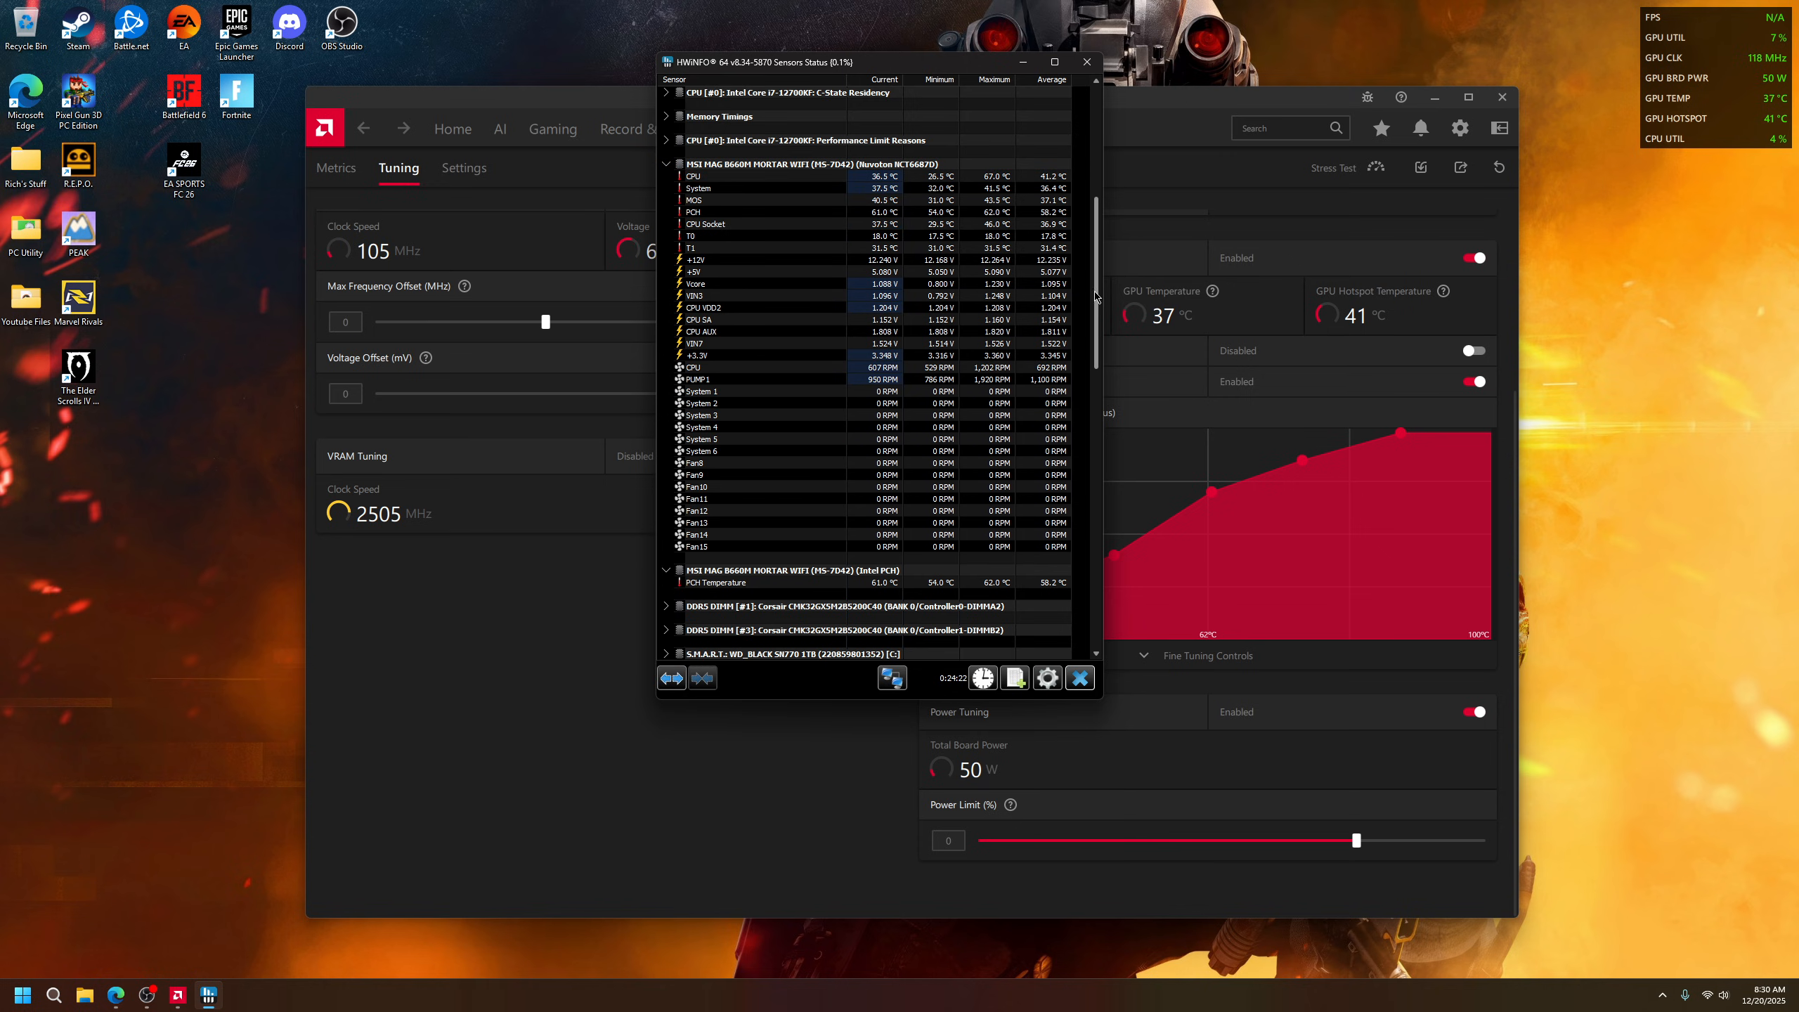
drag(1096, 296, 1111, 474)
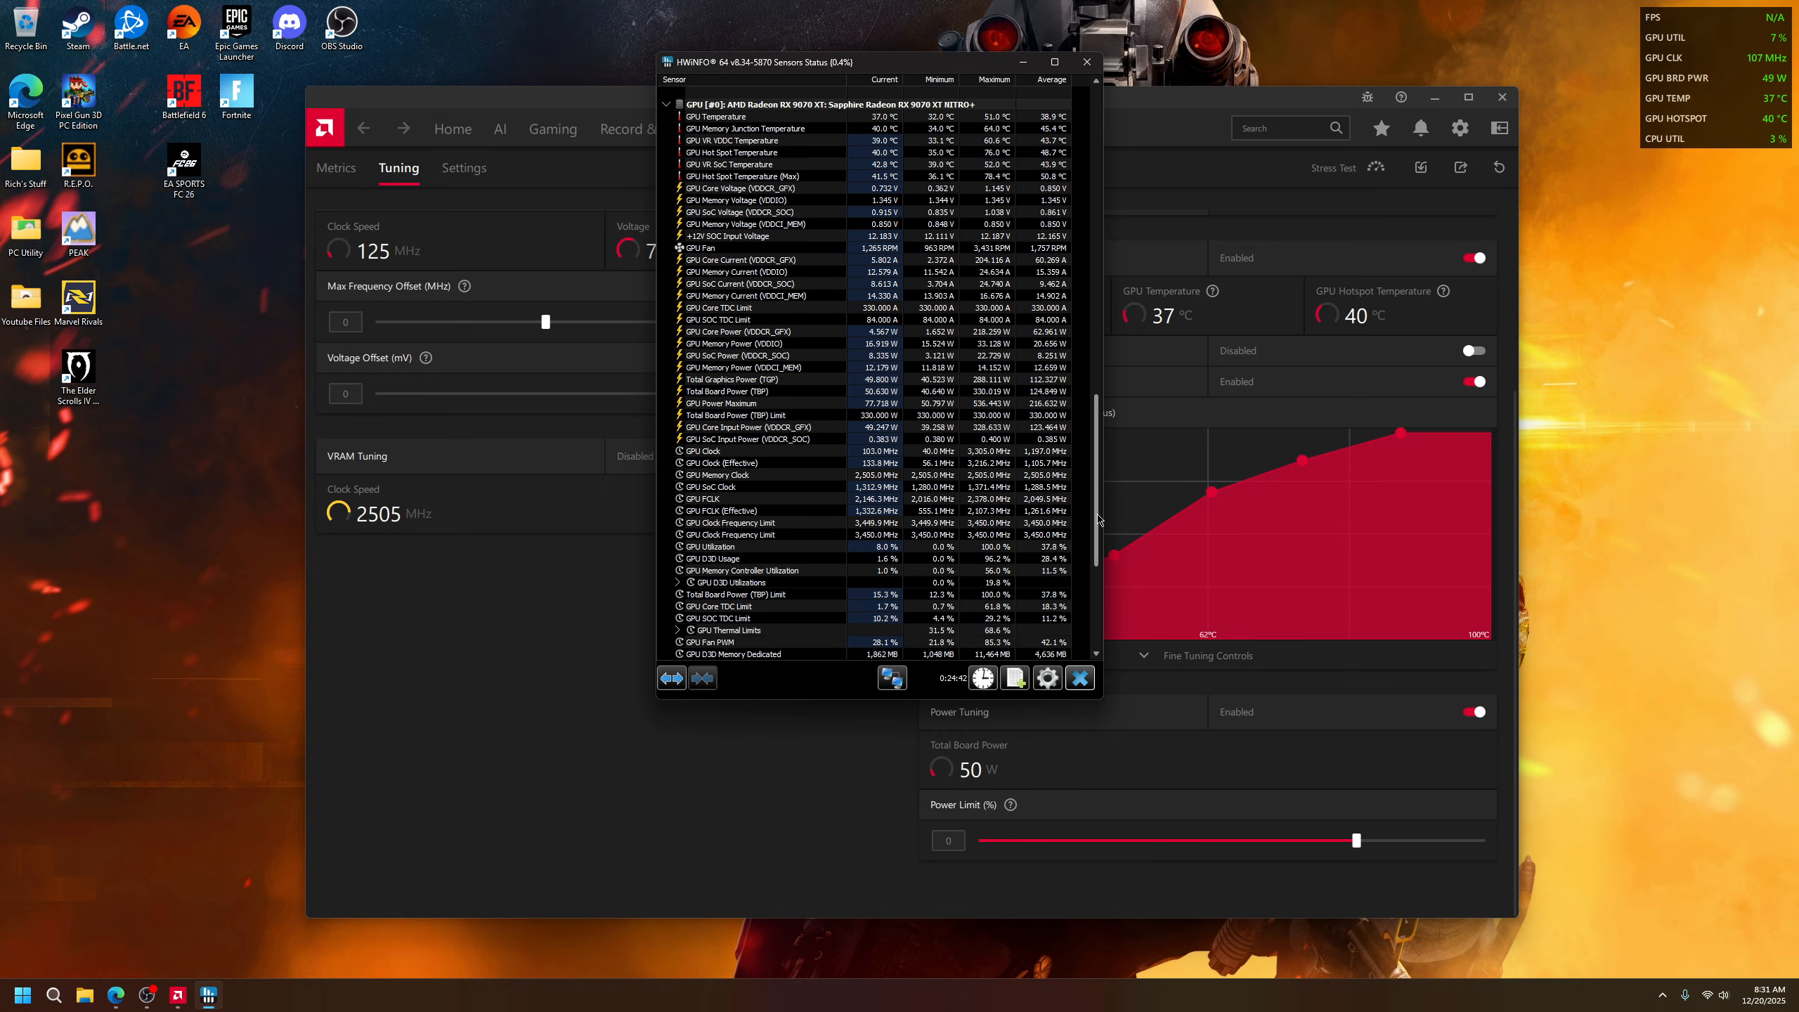
scroll(1100, 520, down, 2)
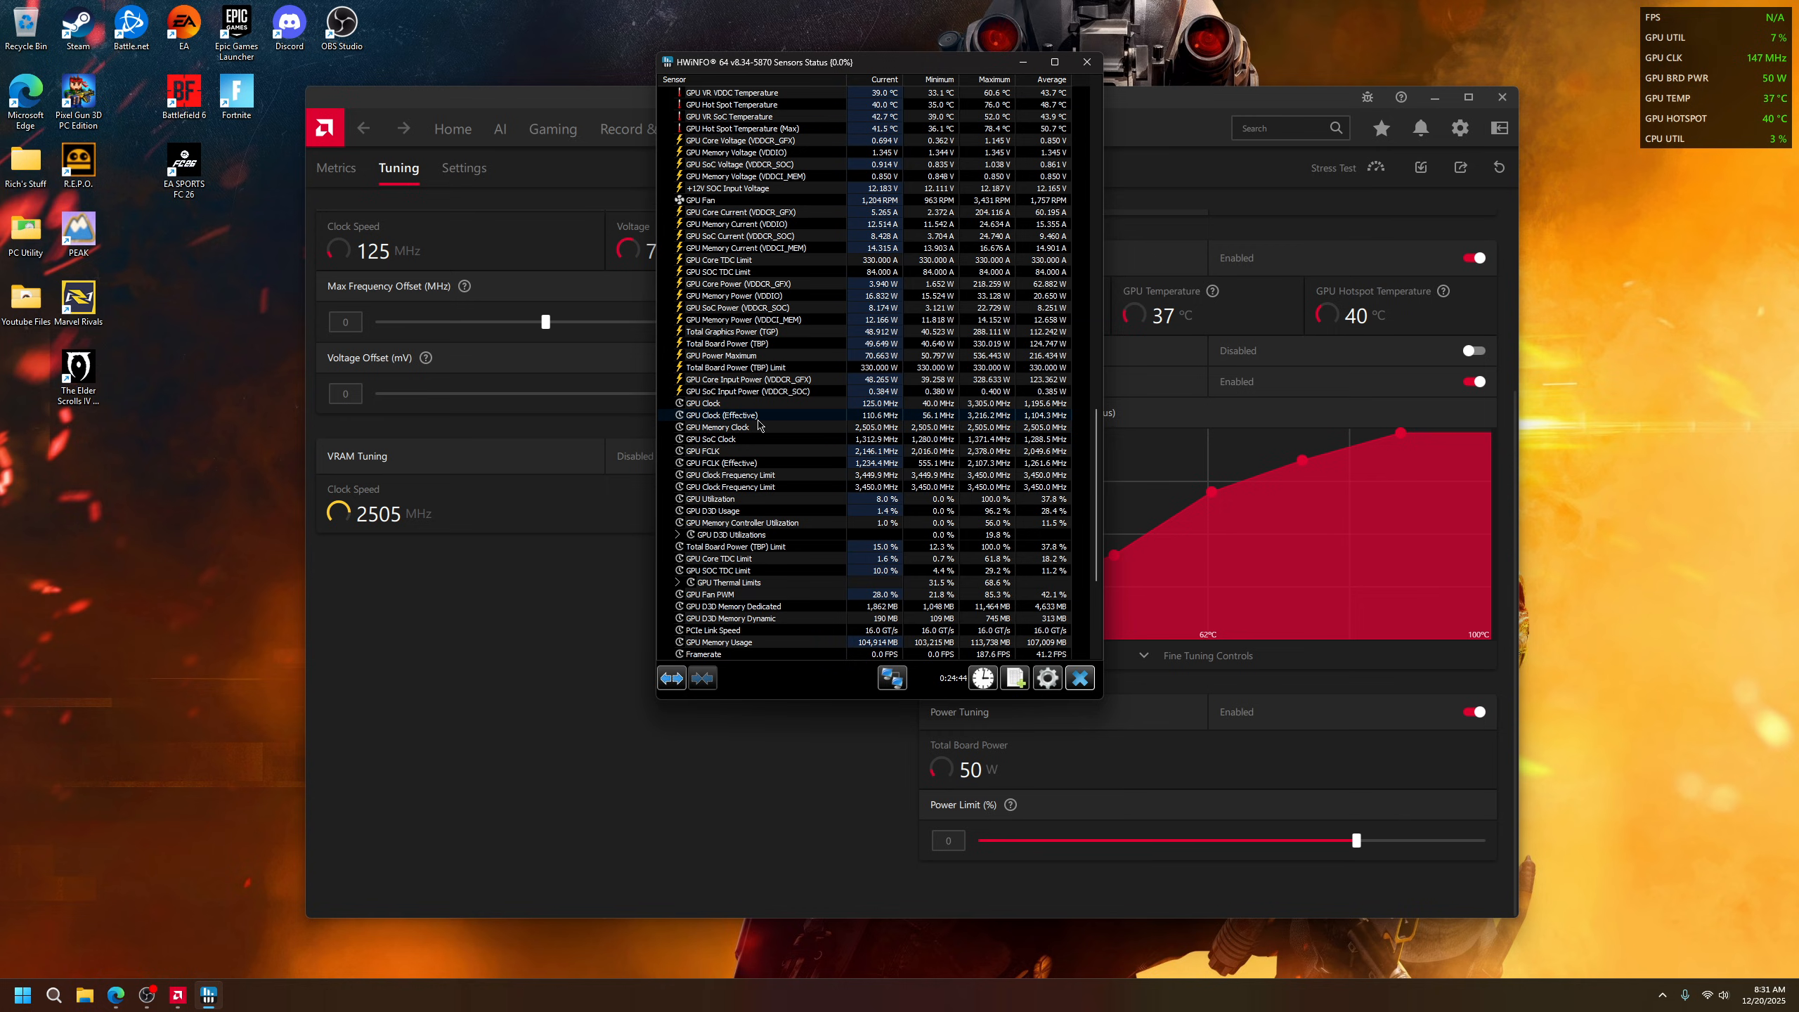
click(726, 403)
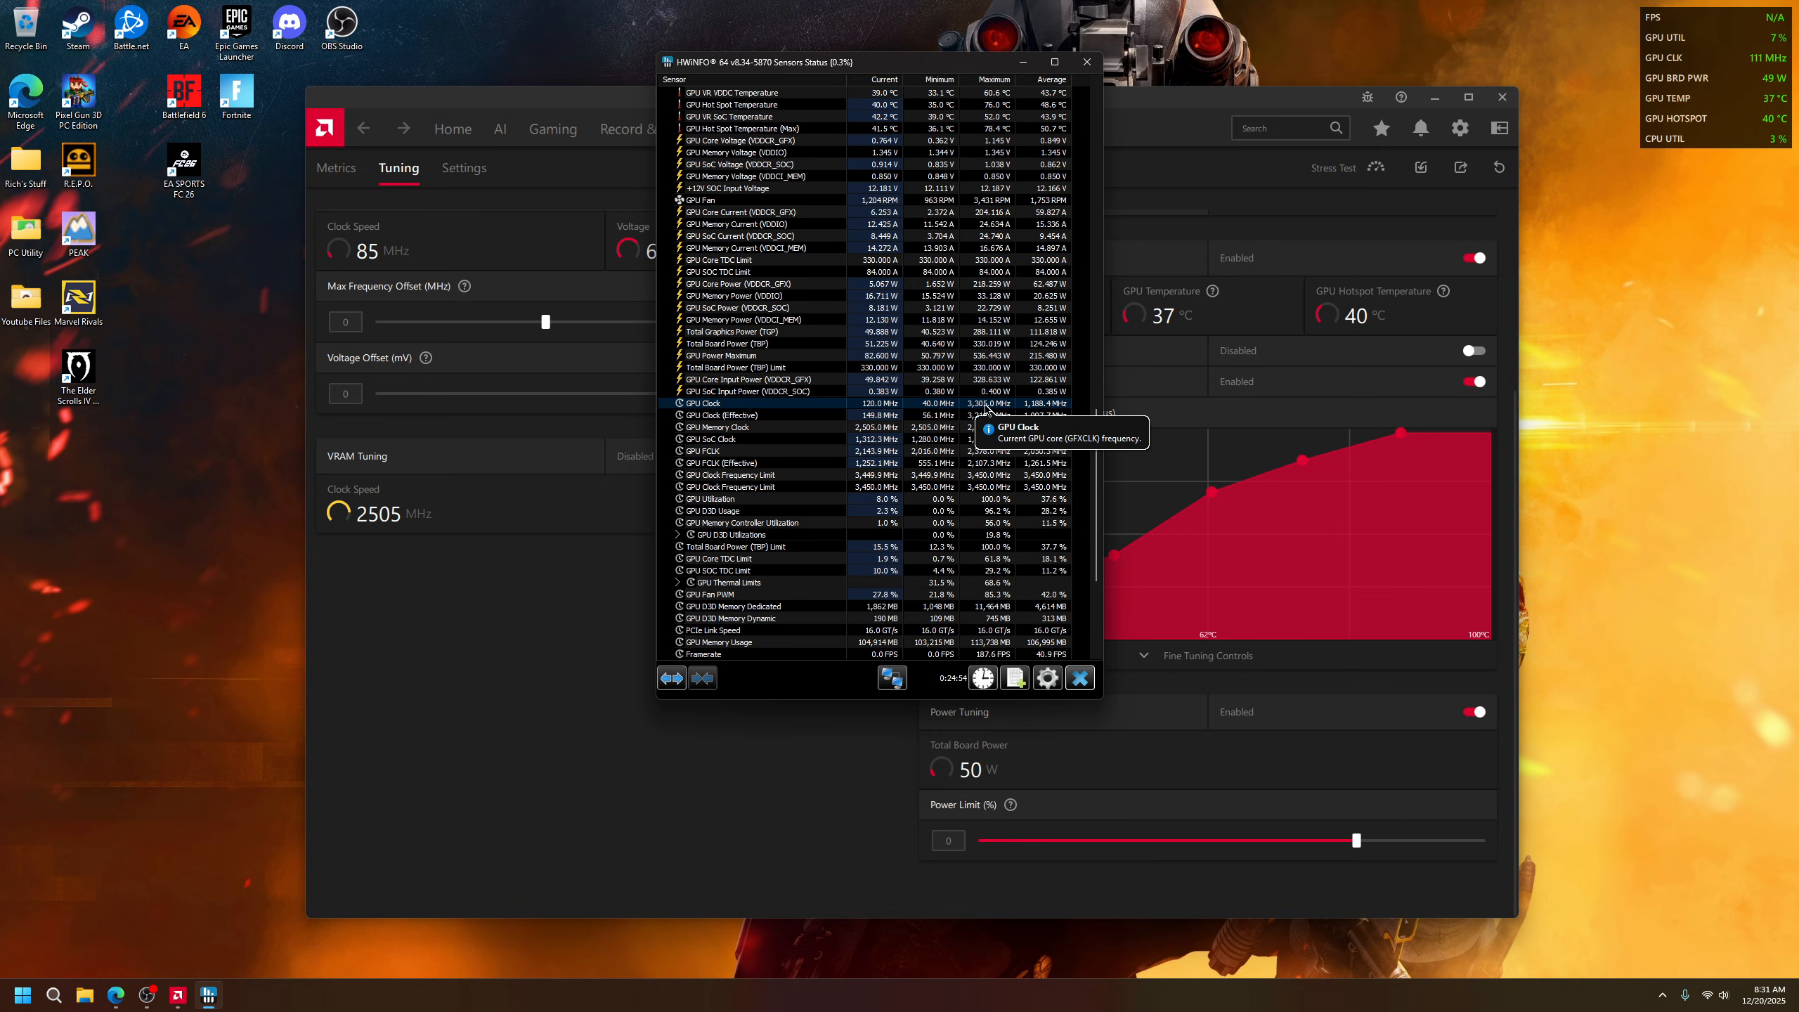
click(764, 477)
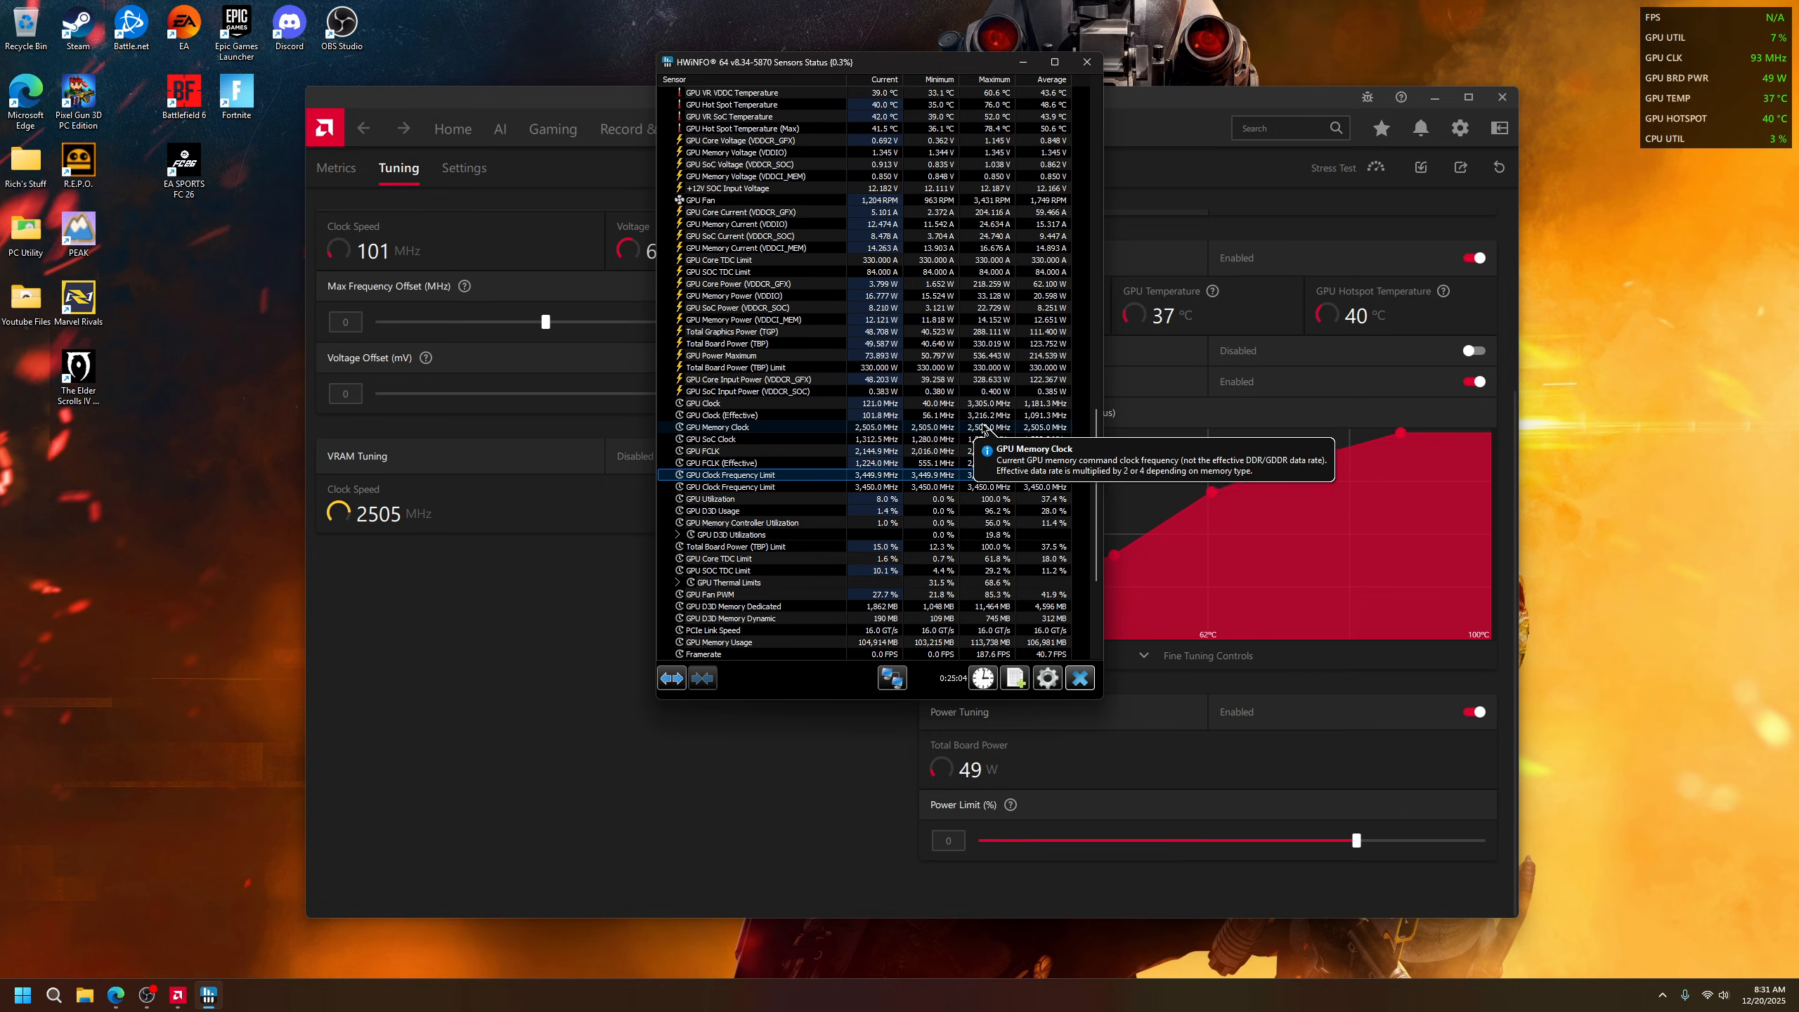
click(1008, 407)
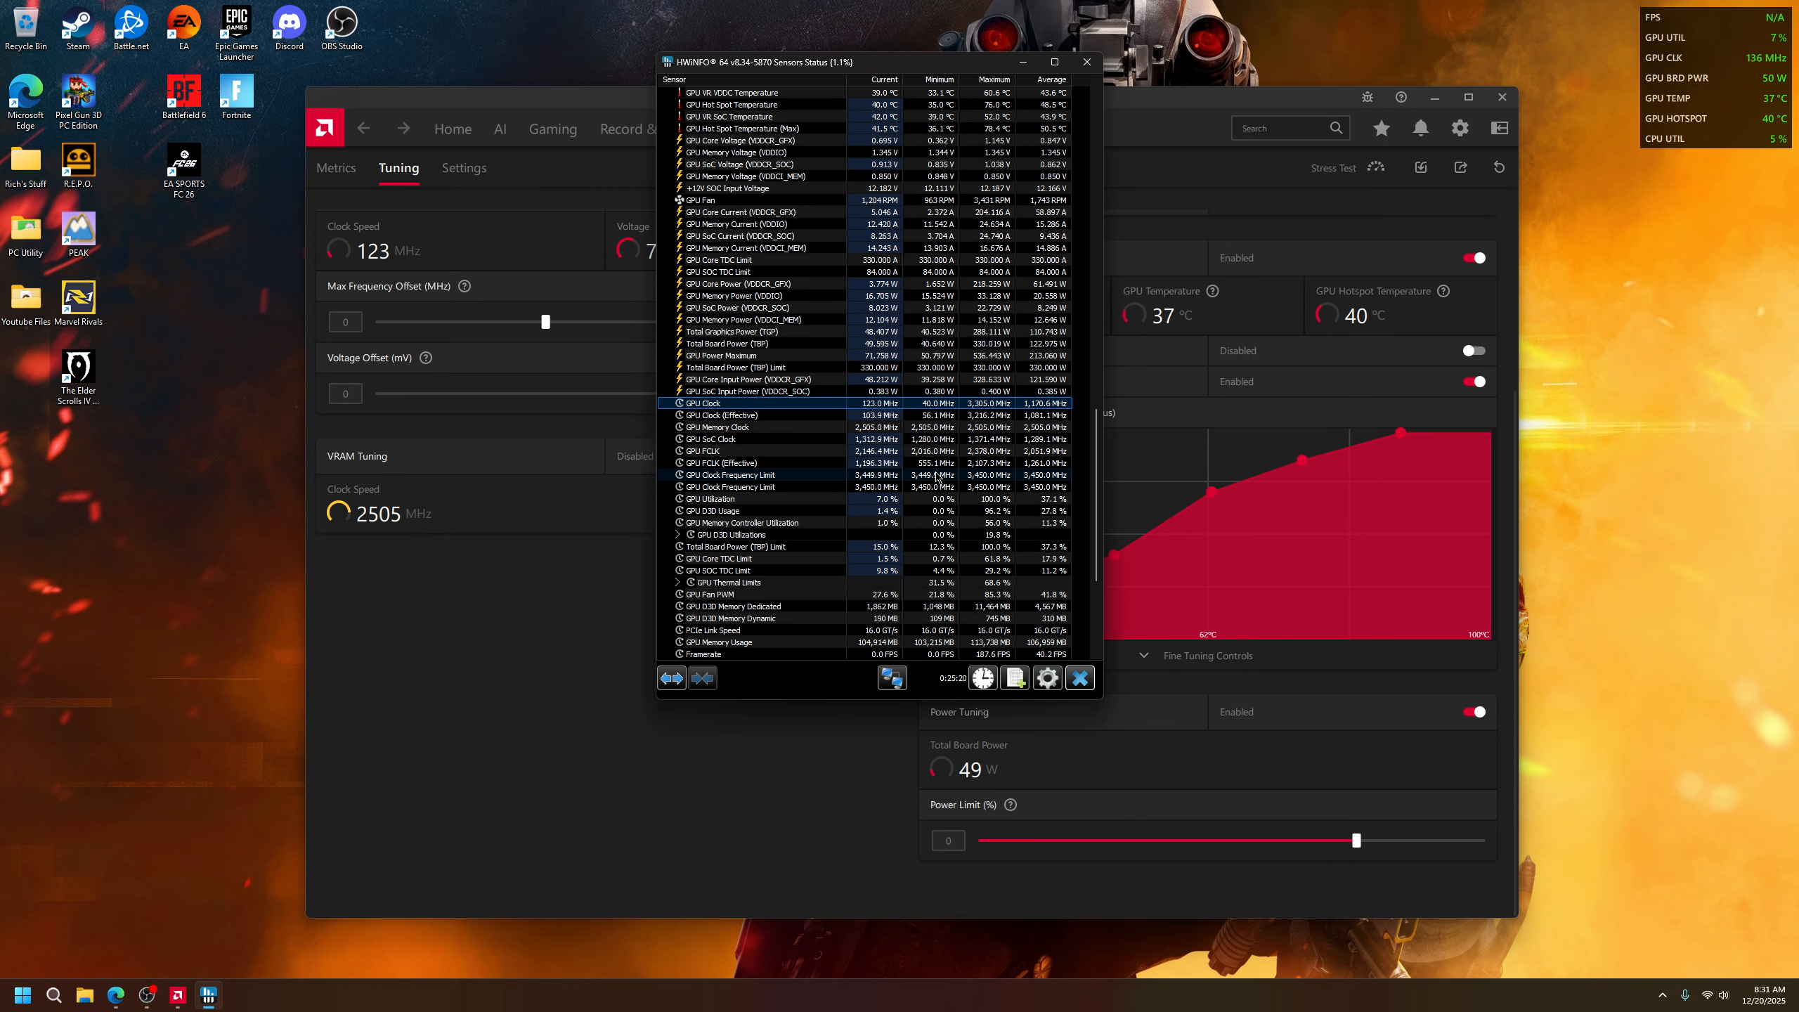
click(740, 369)
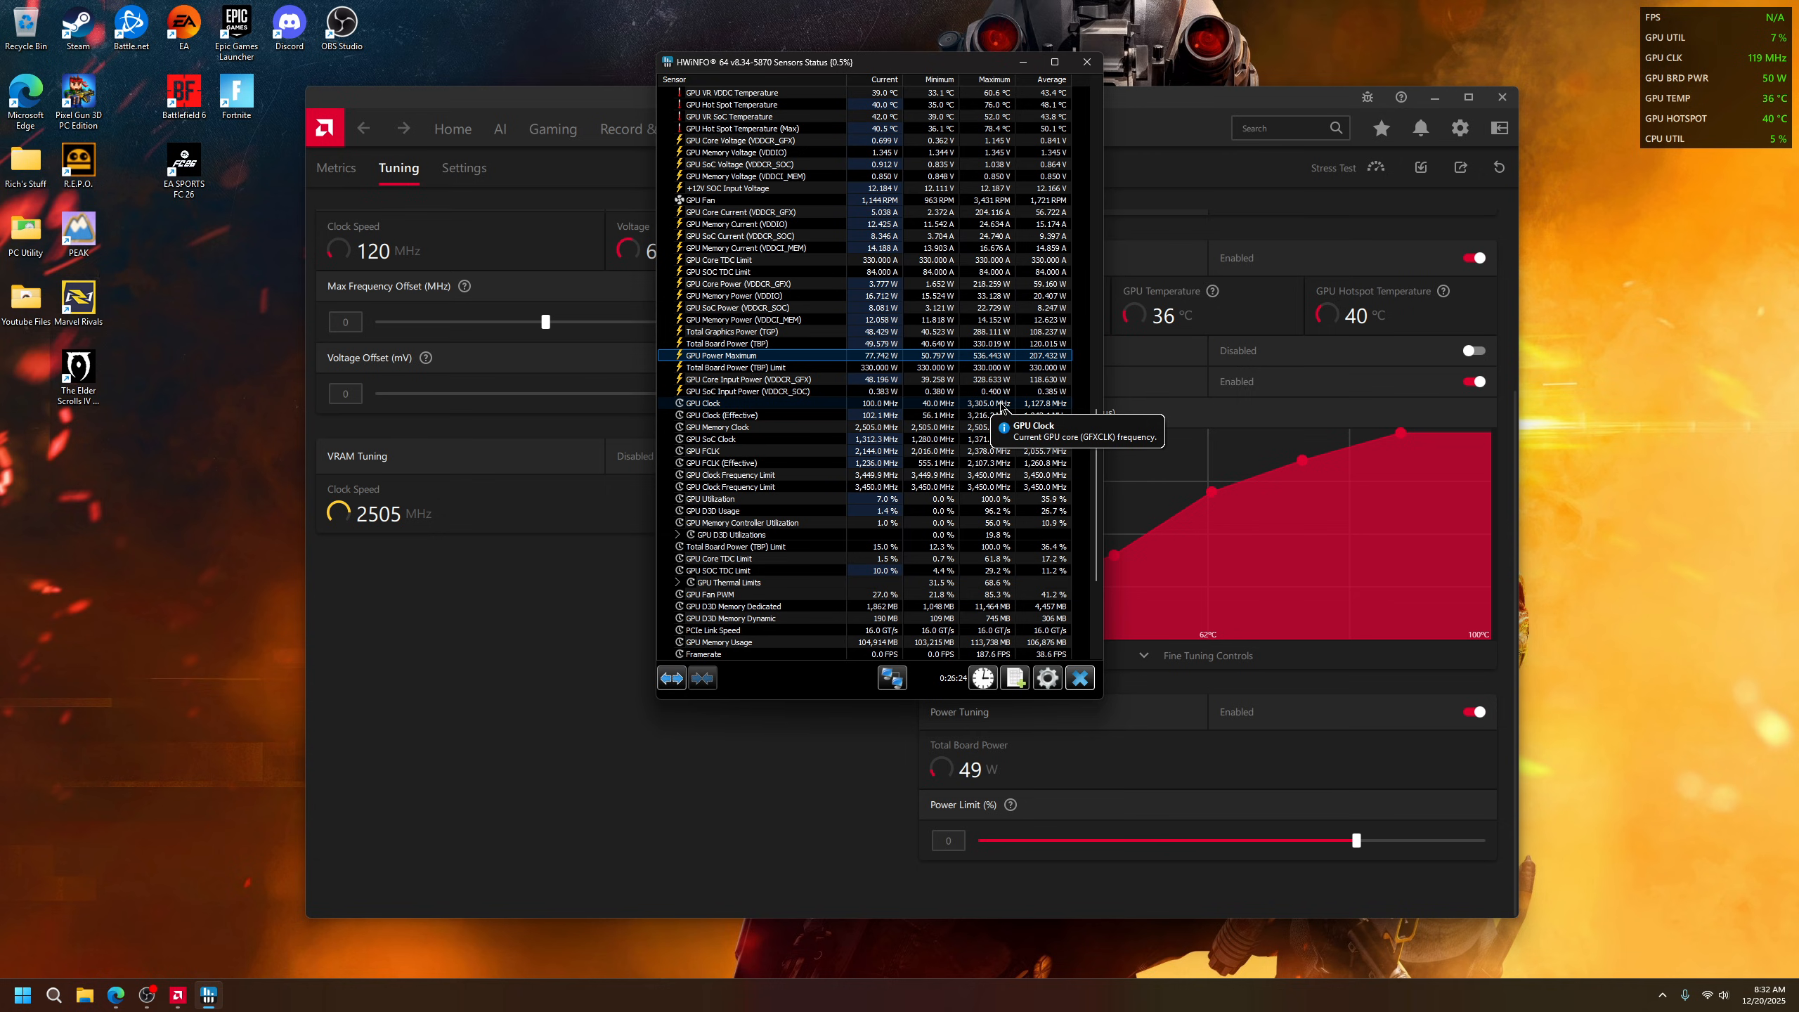
Check the GPU Power Maximum peak reading and move the sensor window aside.
drag(901, 62, 906, 88)
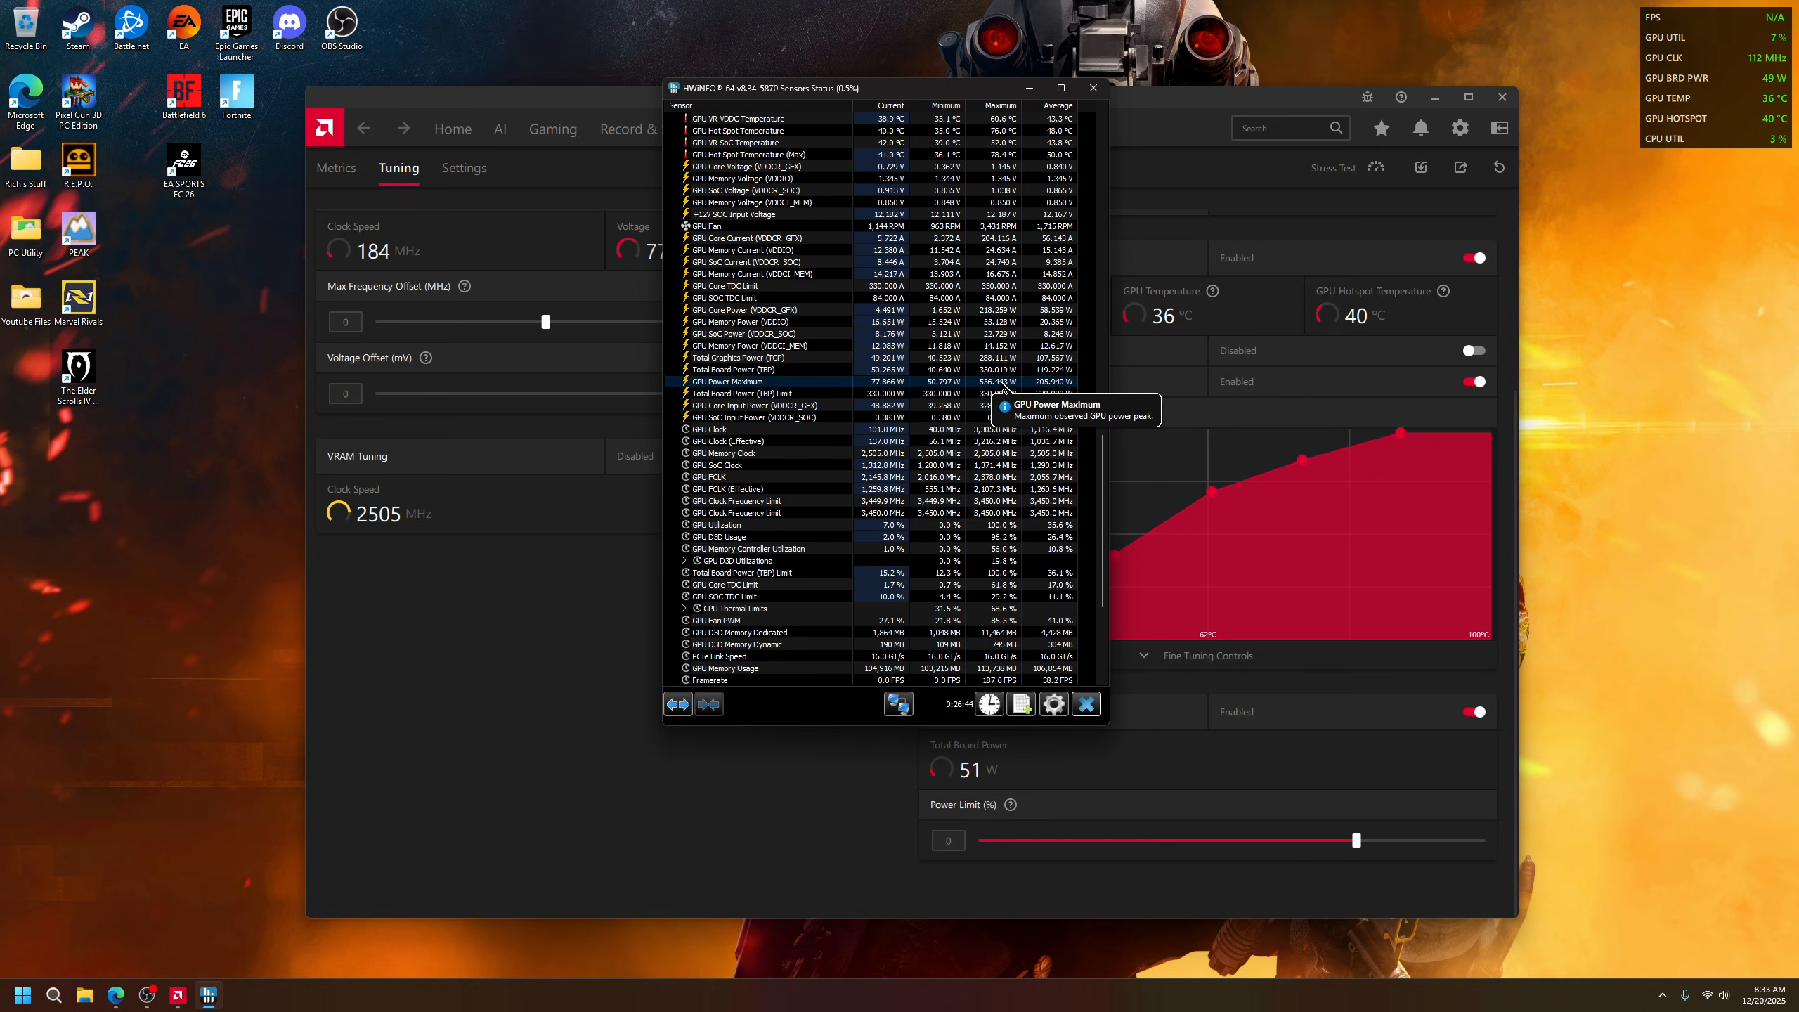
click(1001, 389)
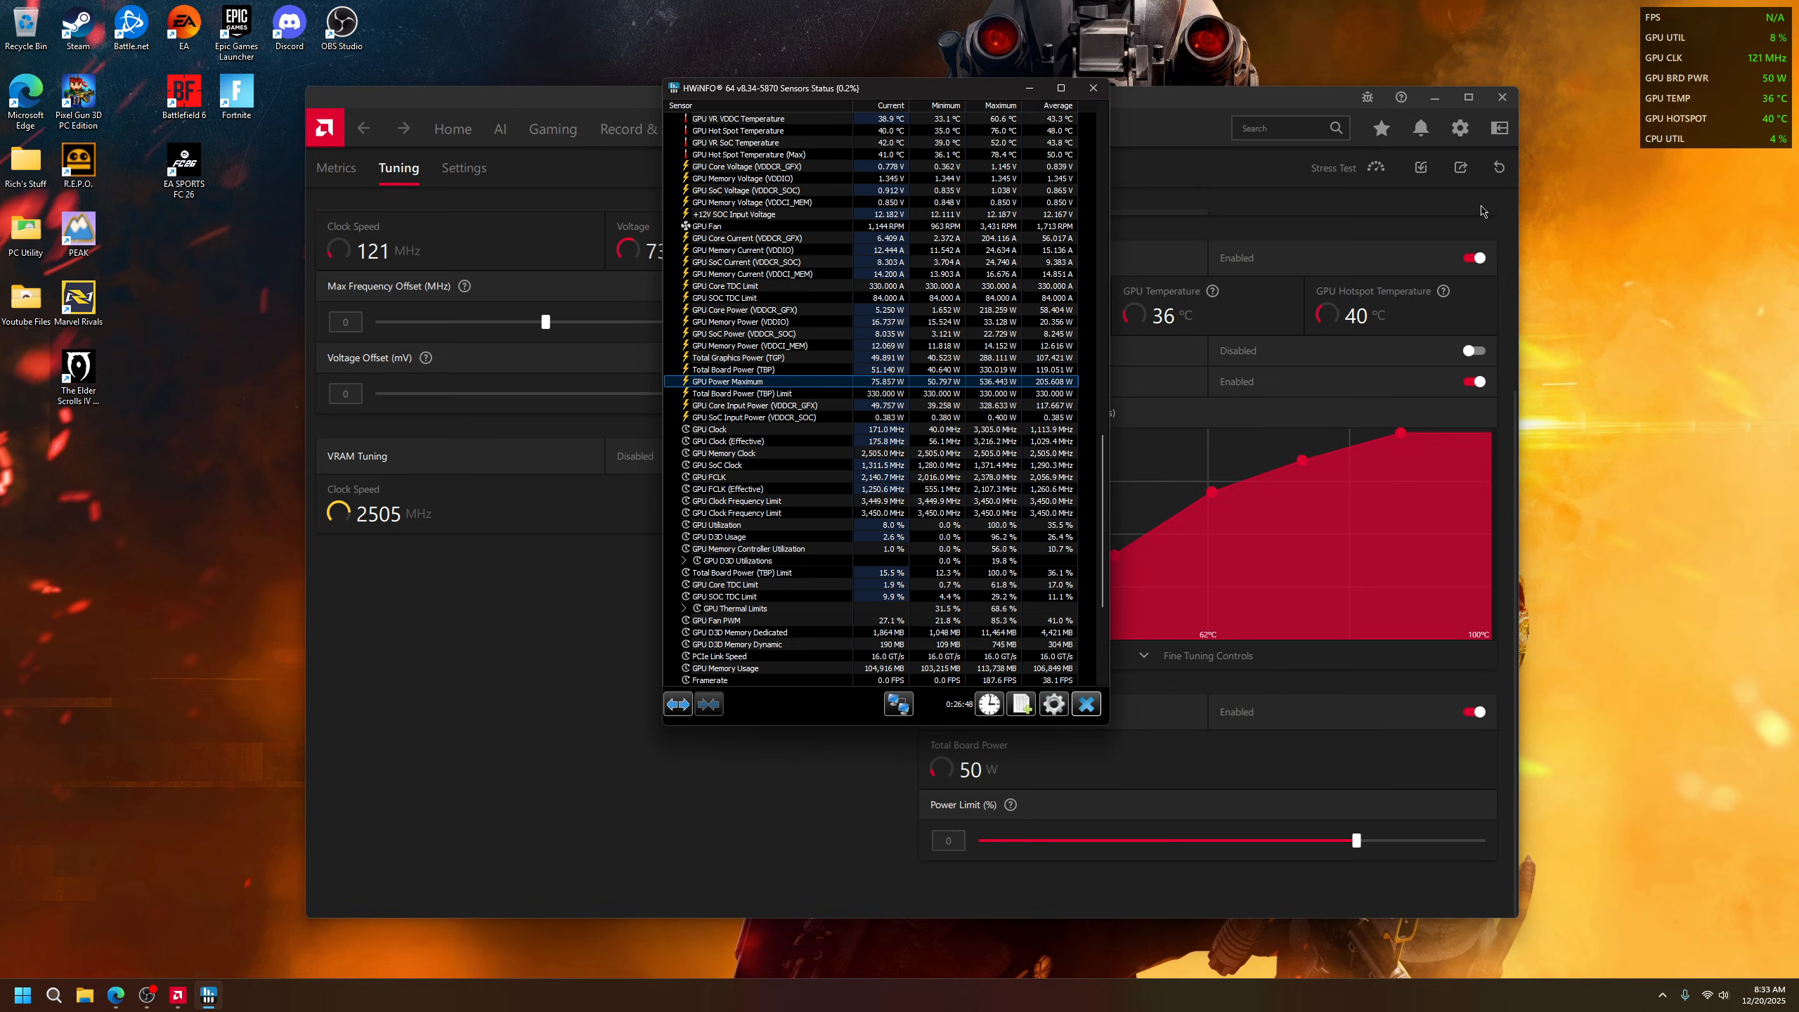
drag(931, 88, 1045, 111)
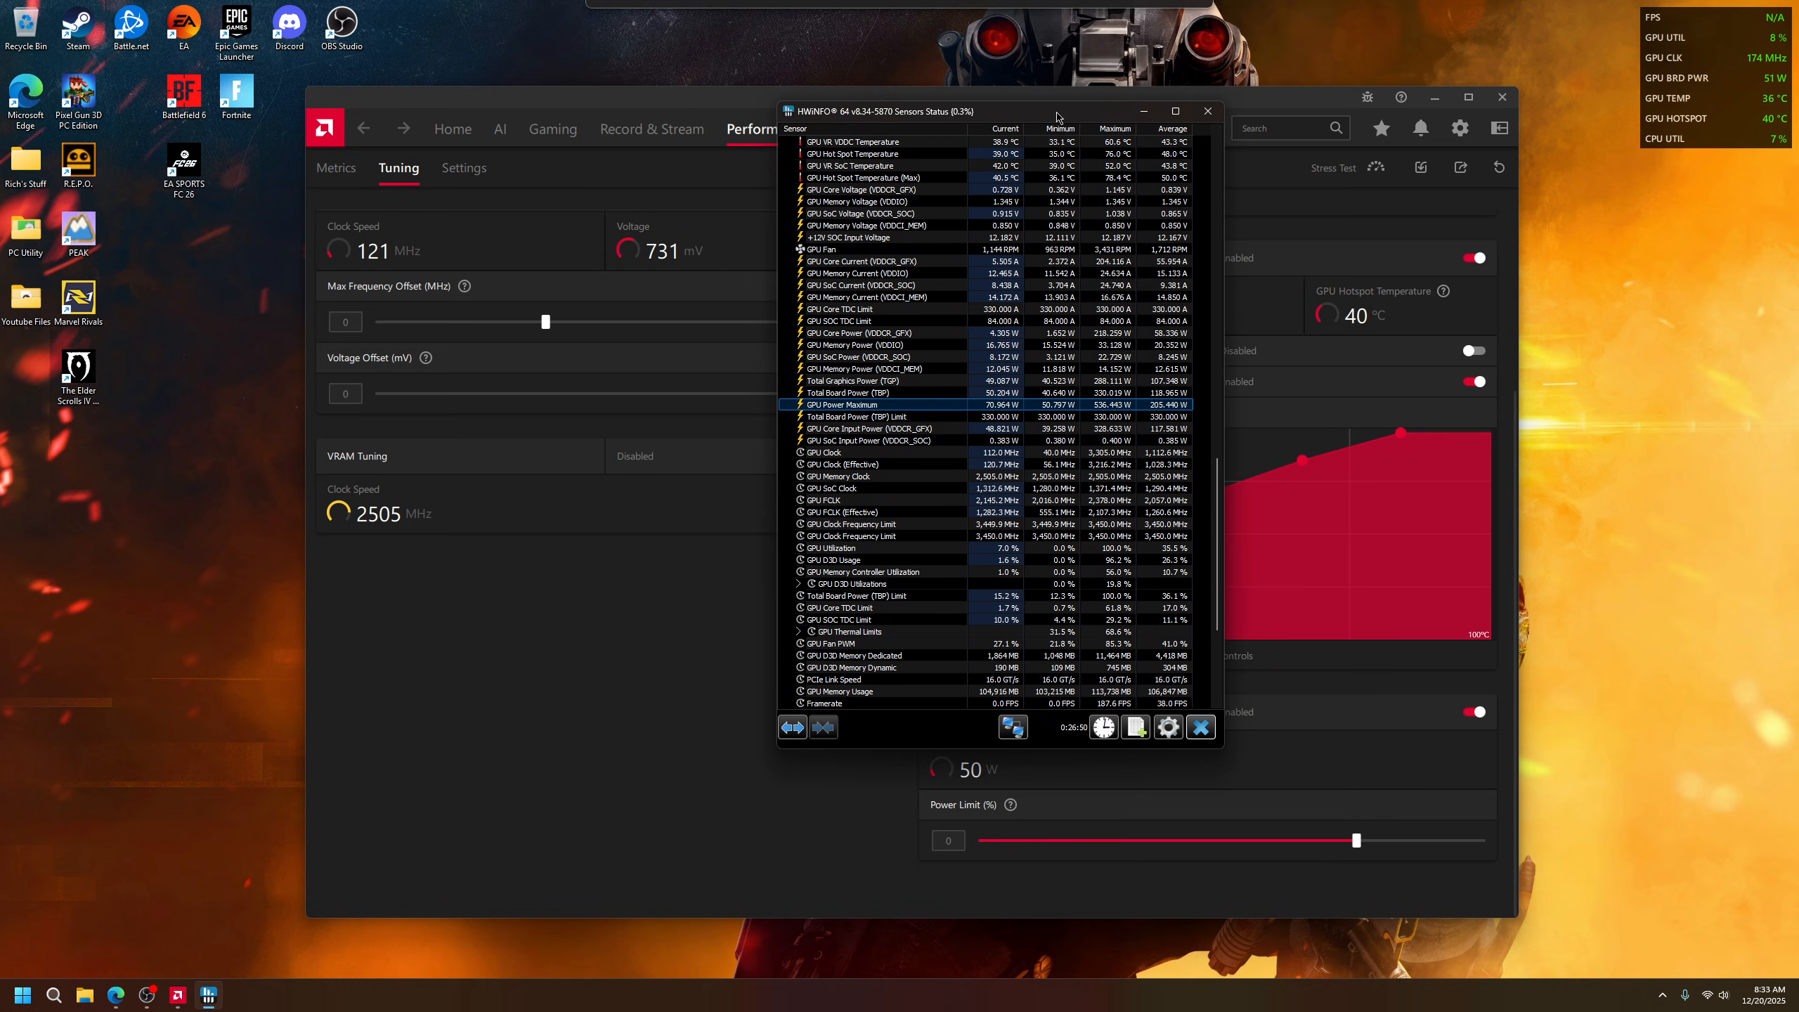
scroll(1043, 426, up, 2)
scroll(1044, 425, up, 2)
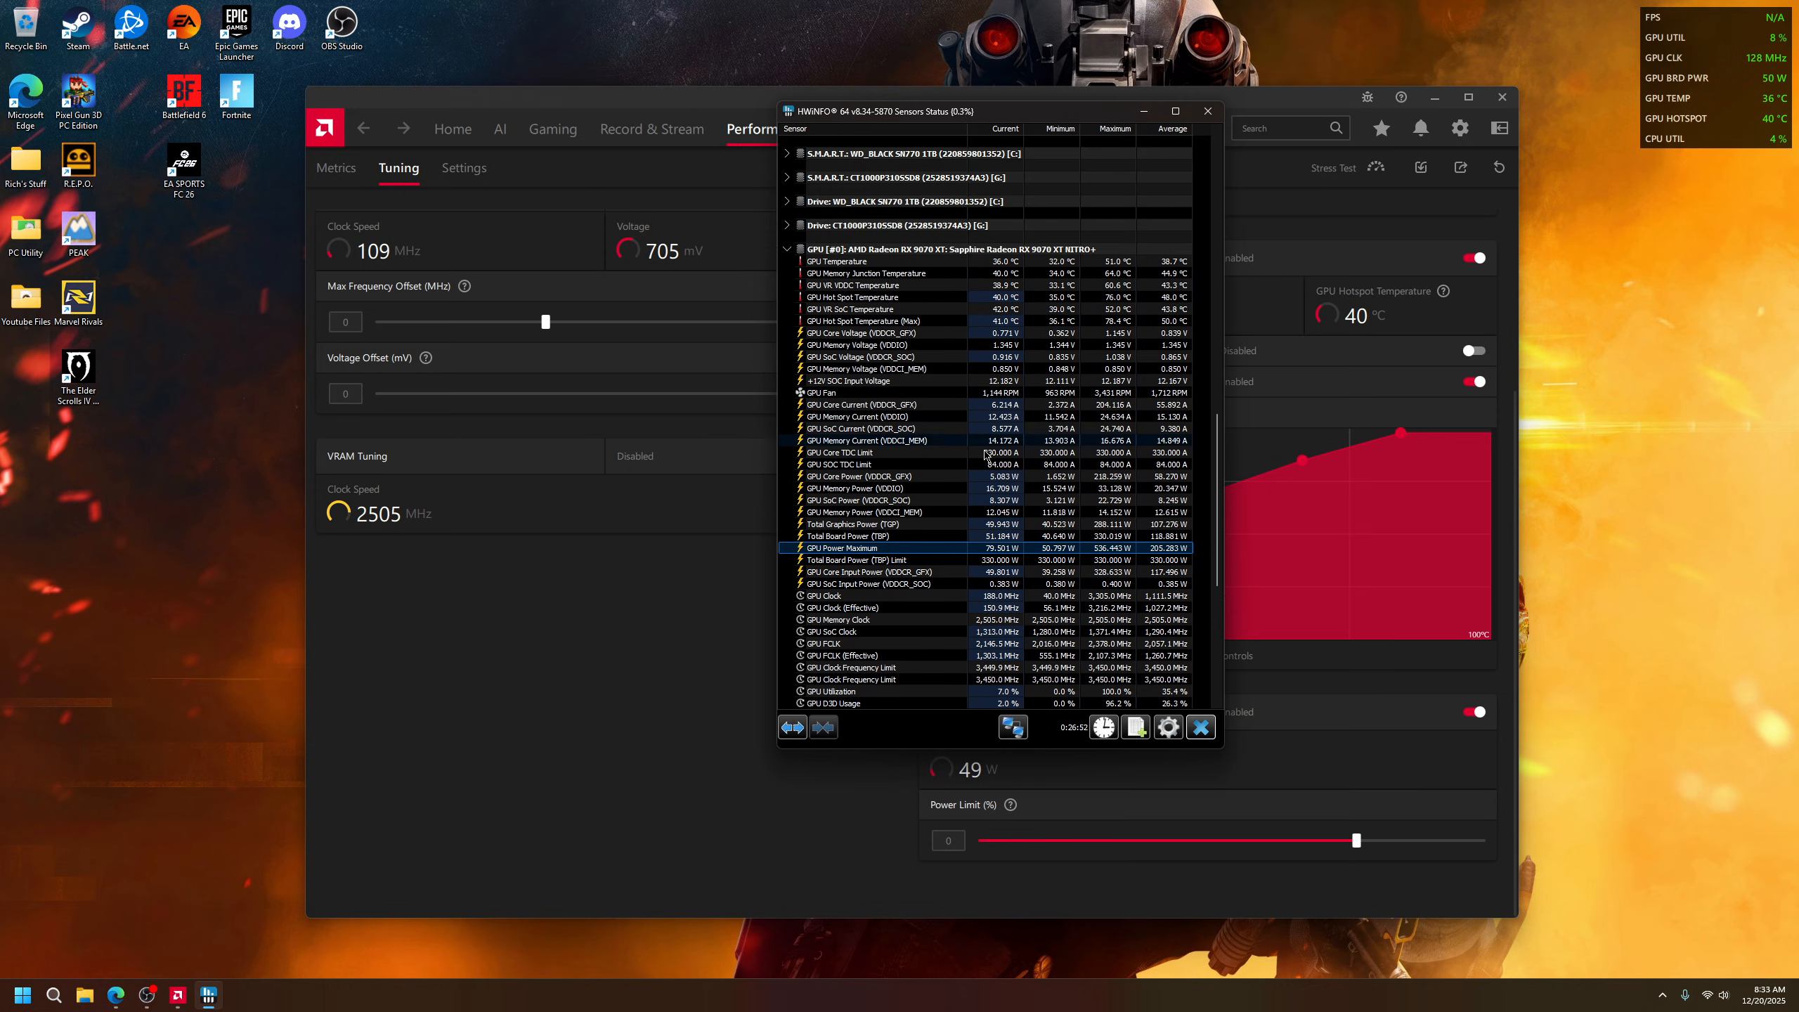
Compare the GPU Clock reading against the GPU Clock Frequency Limit row.
click(876, 598)
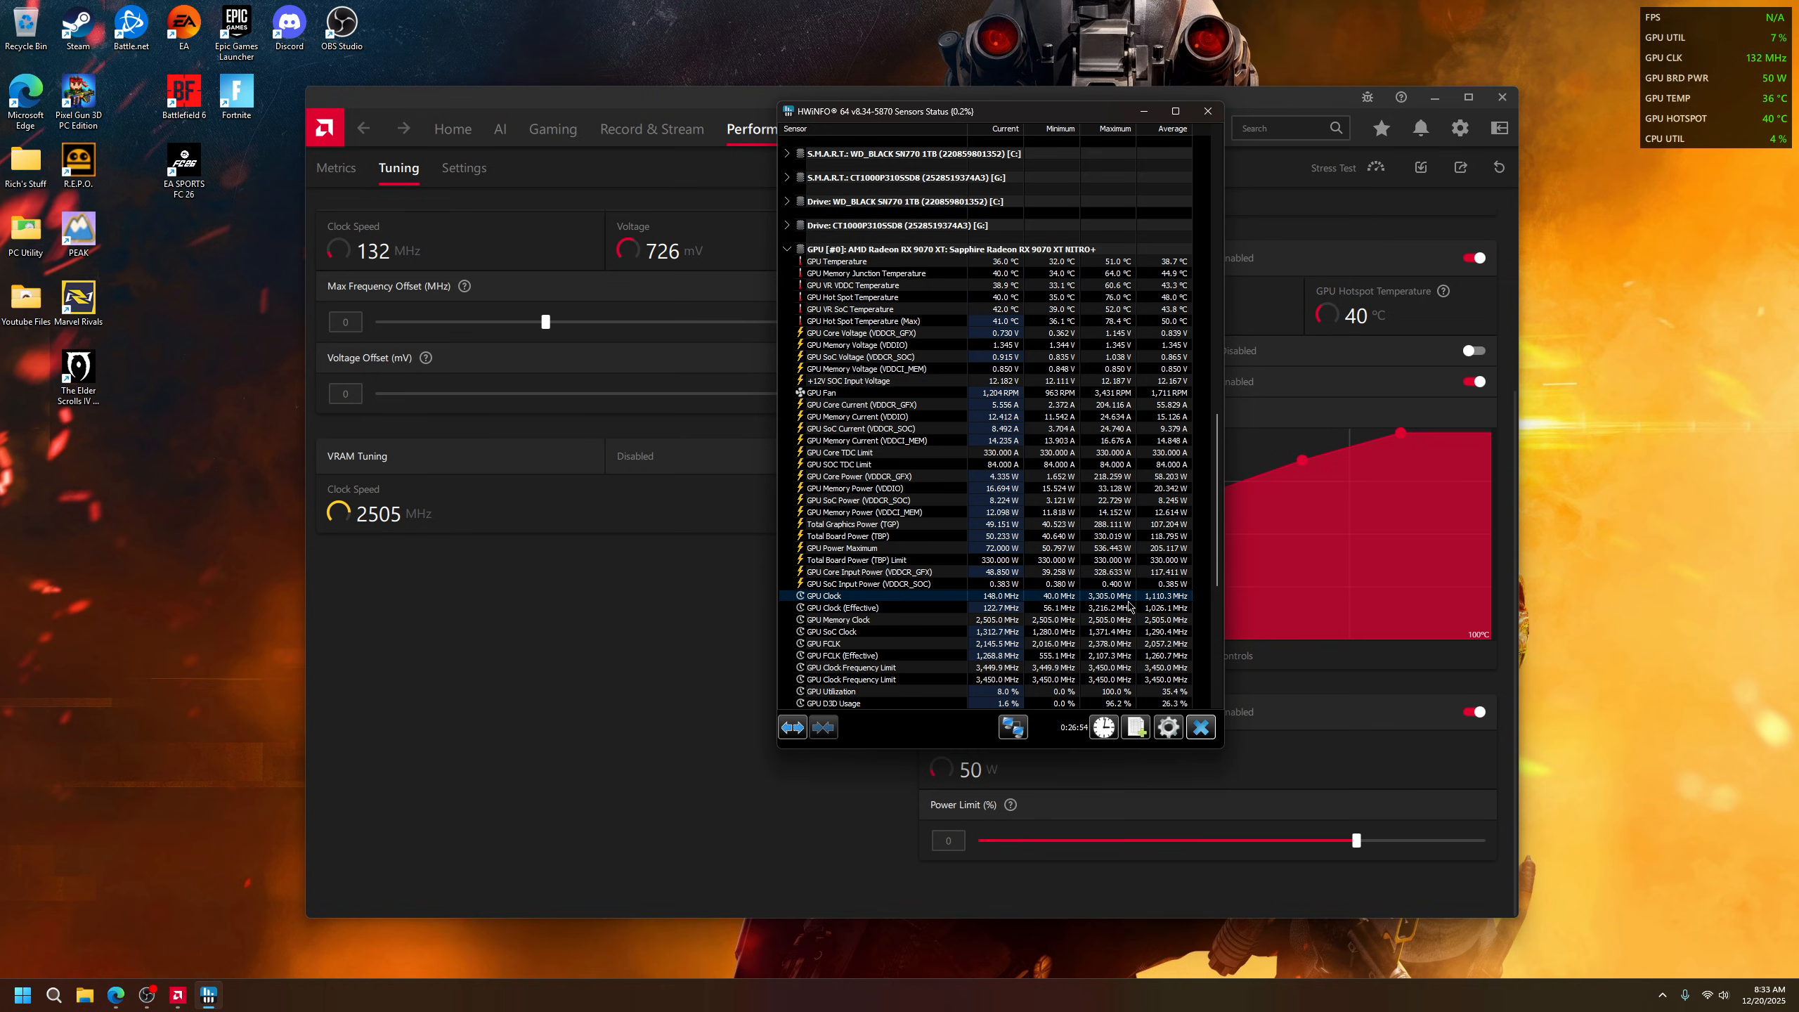
click(1107, 669)
click(1117, 596)
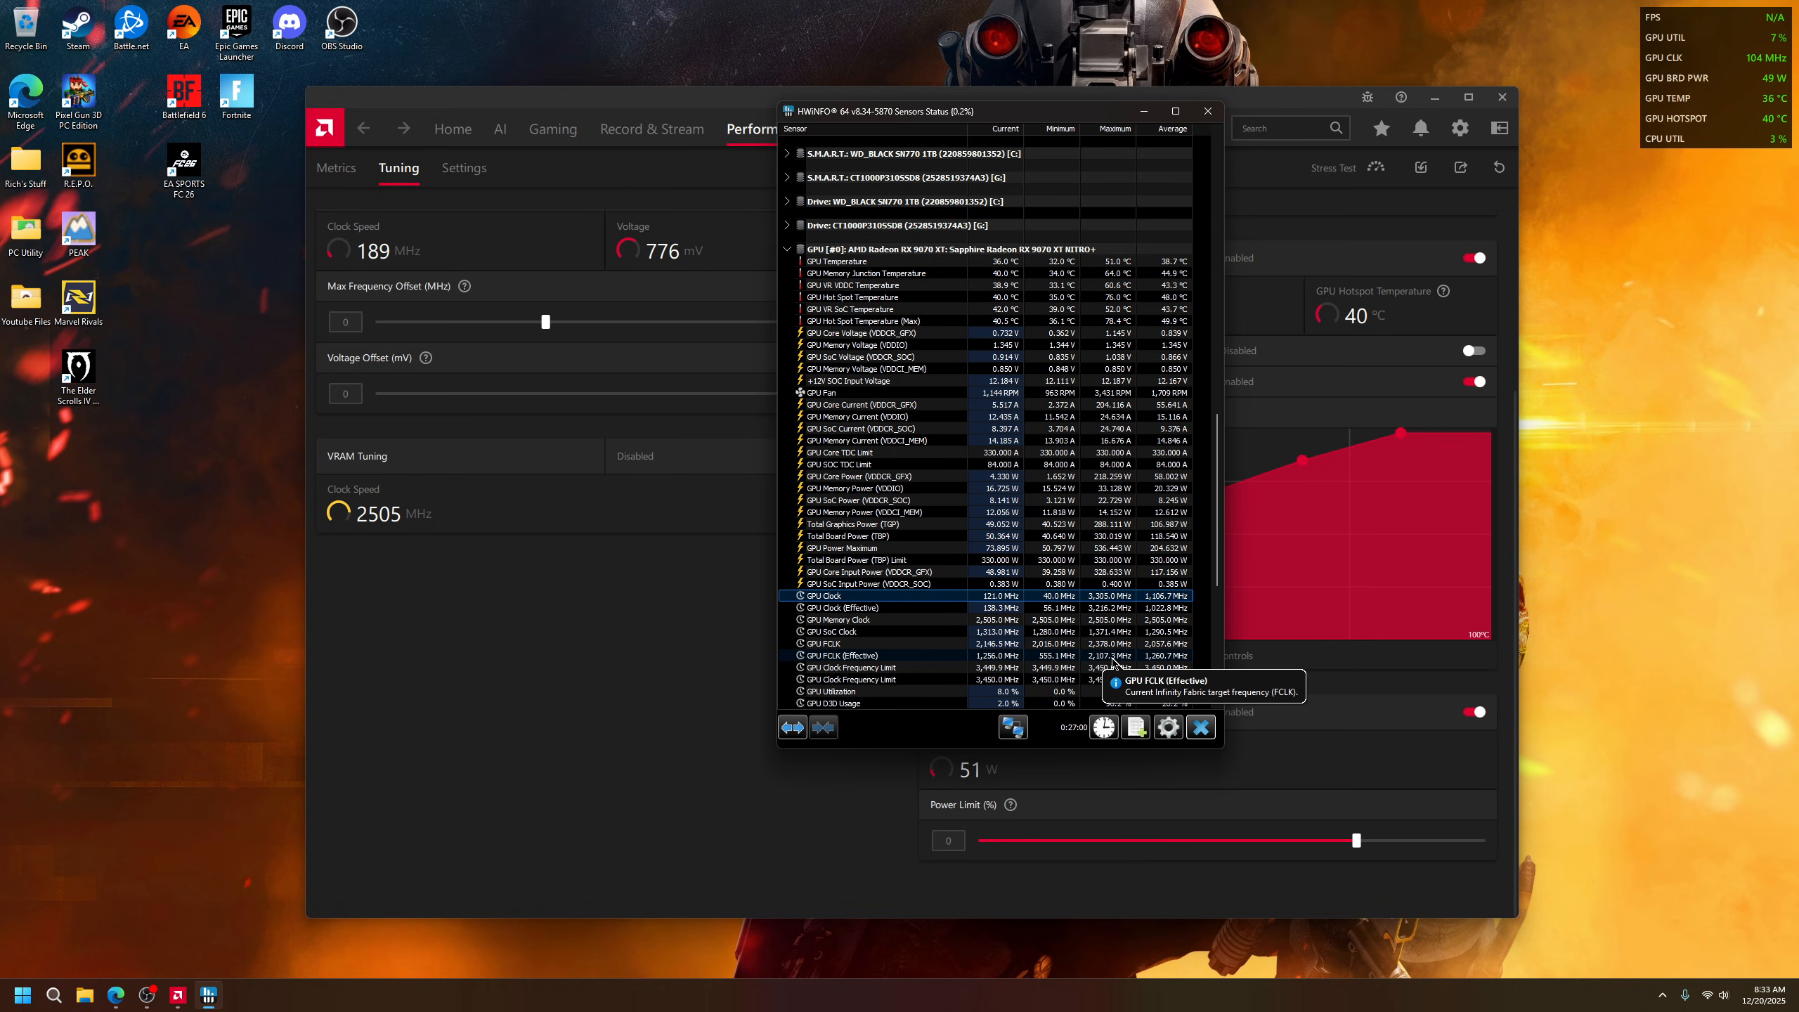
click(1143, 111)
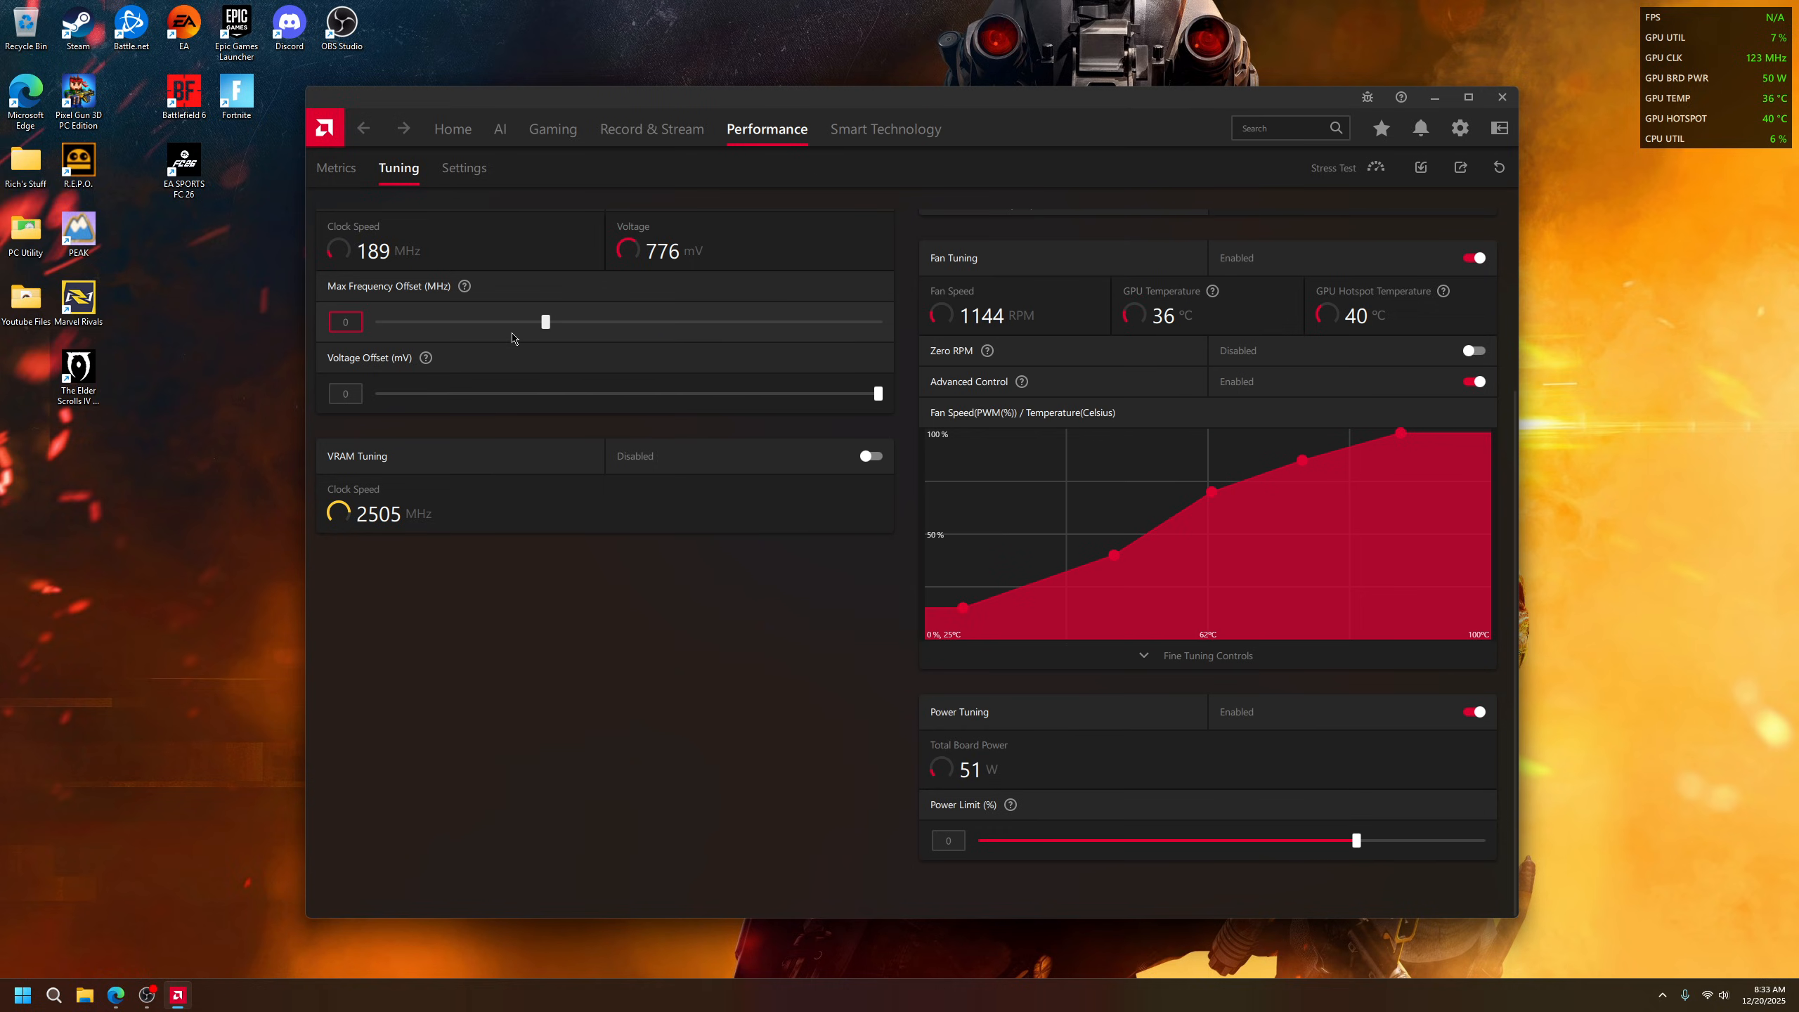
drag(546, 327, 512, 324)
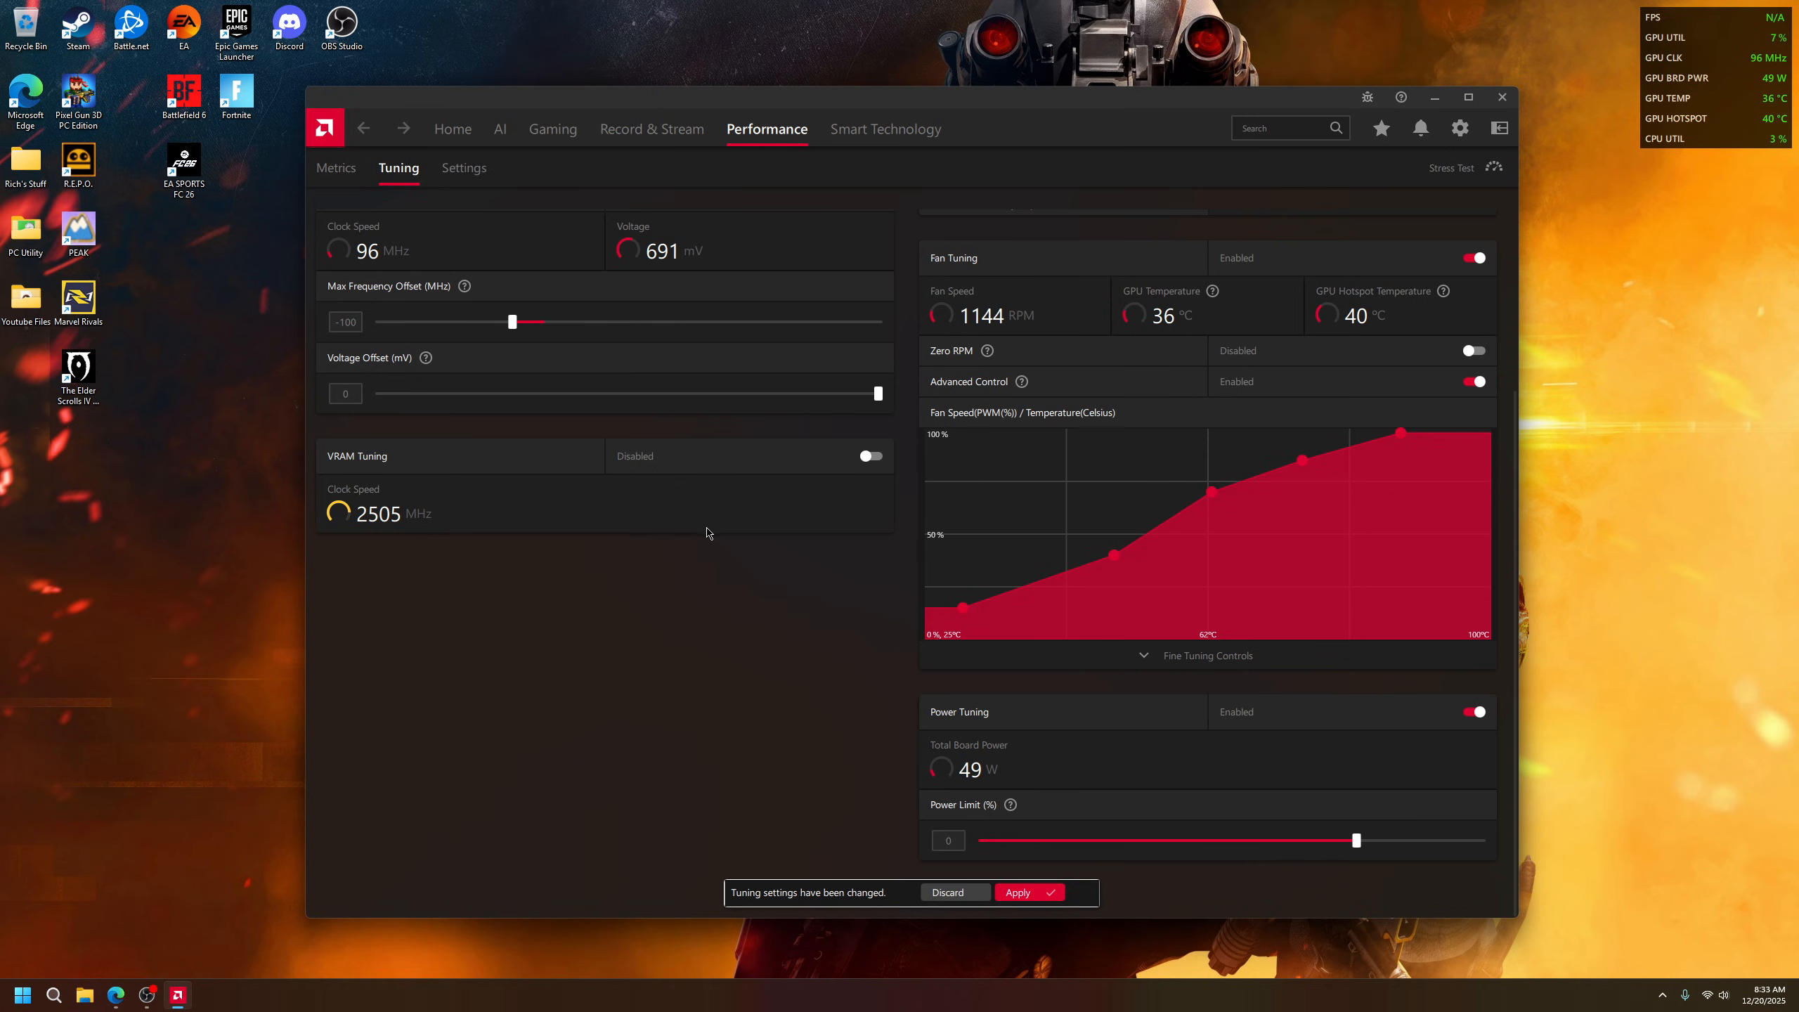
scroll(708, 532, up, 1)
click(946, 895)
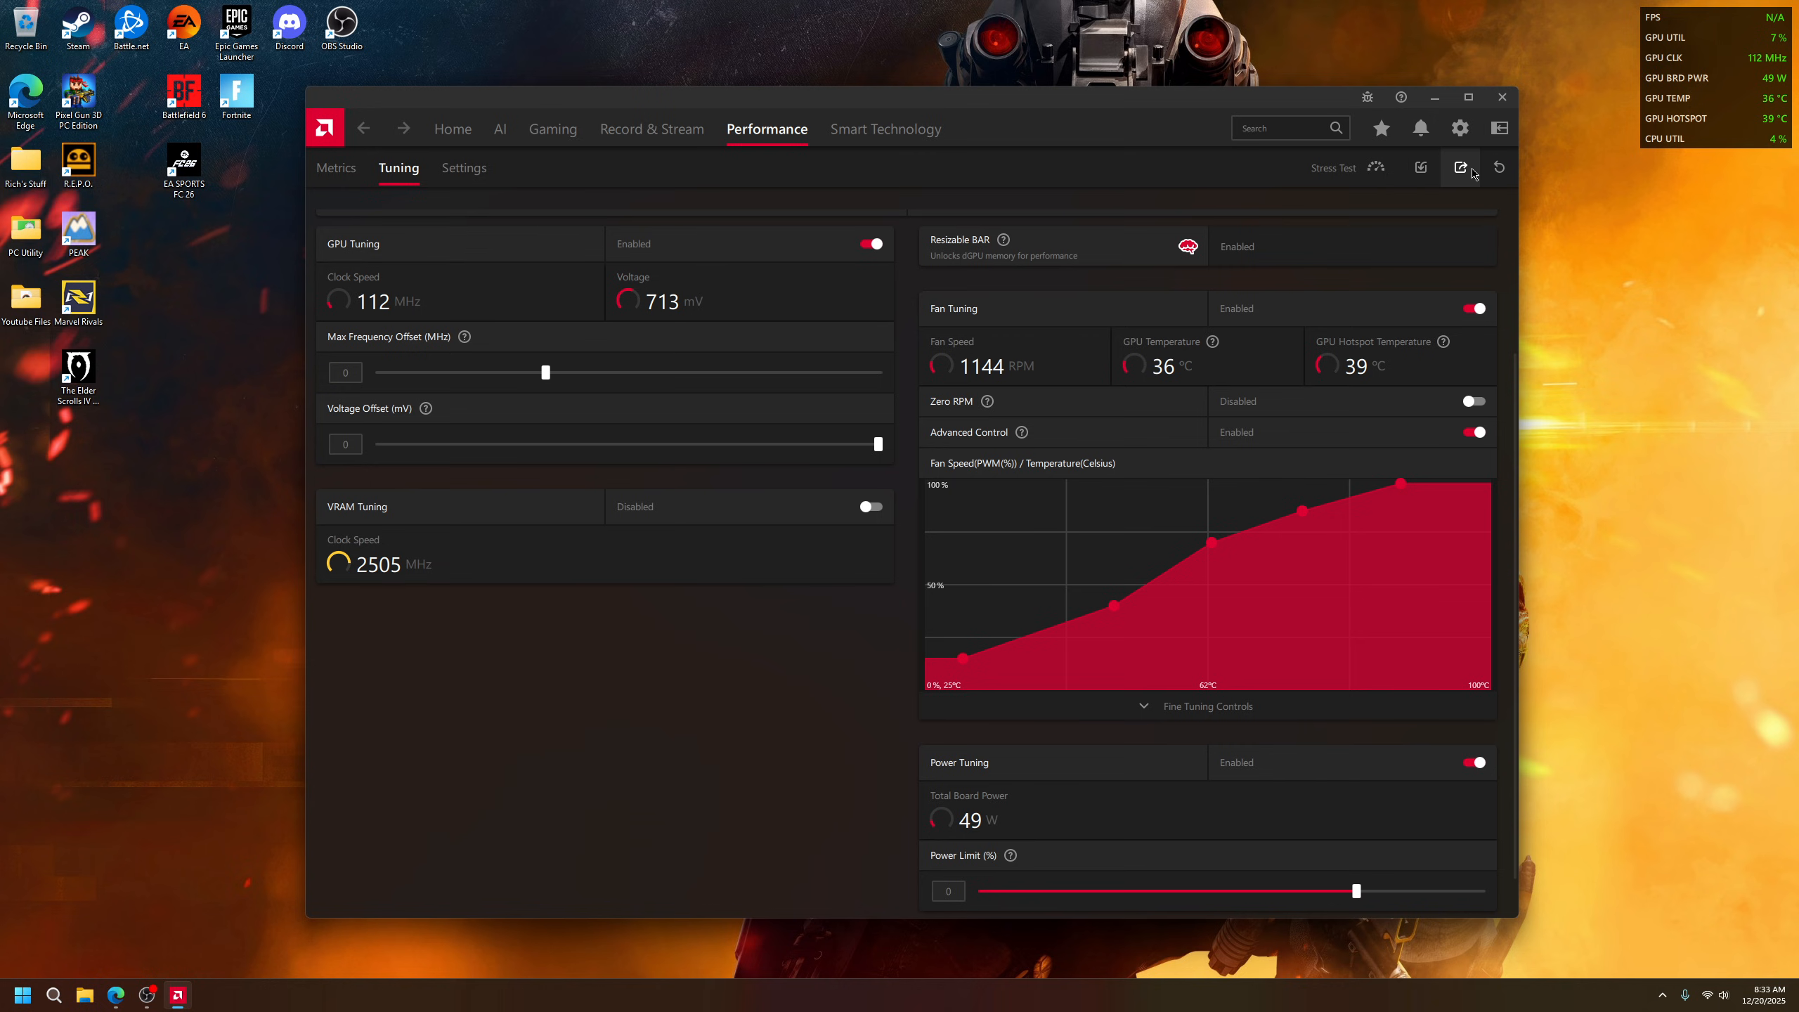
click(1422, 168)
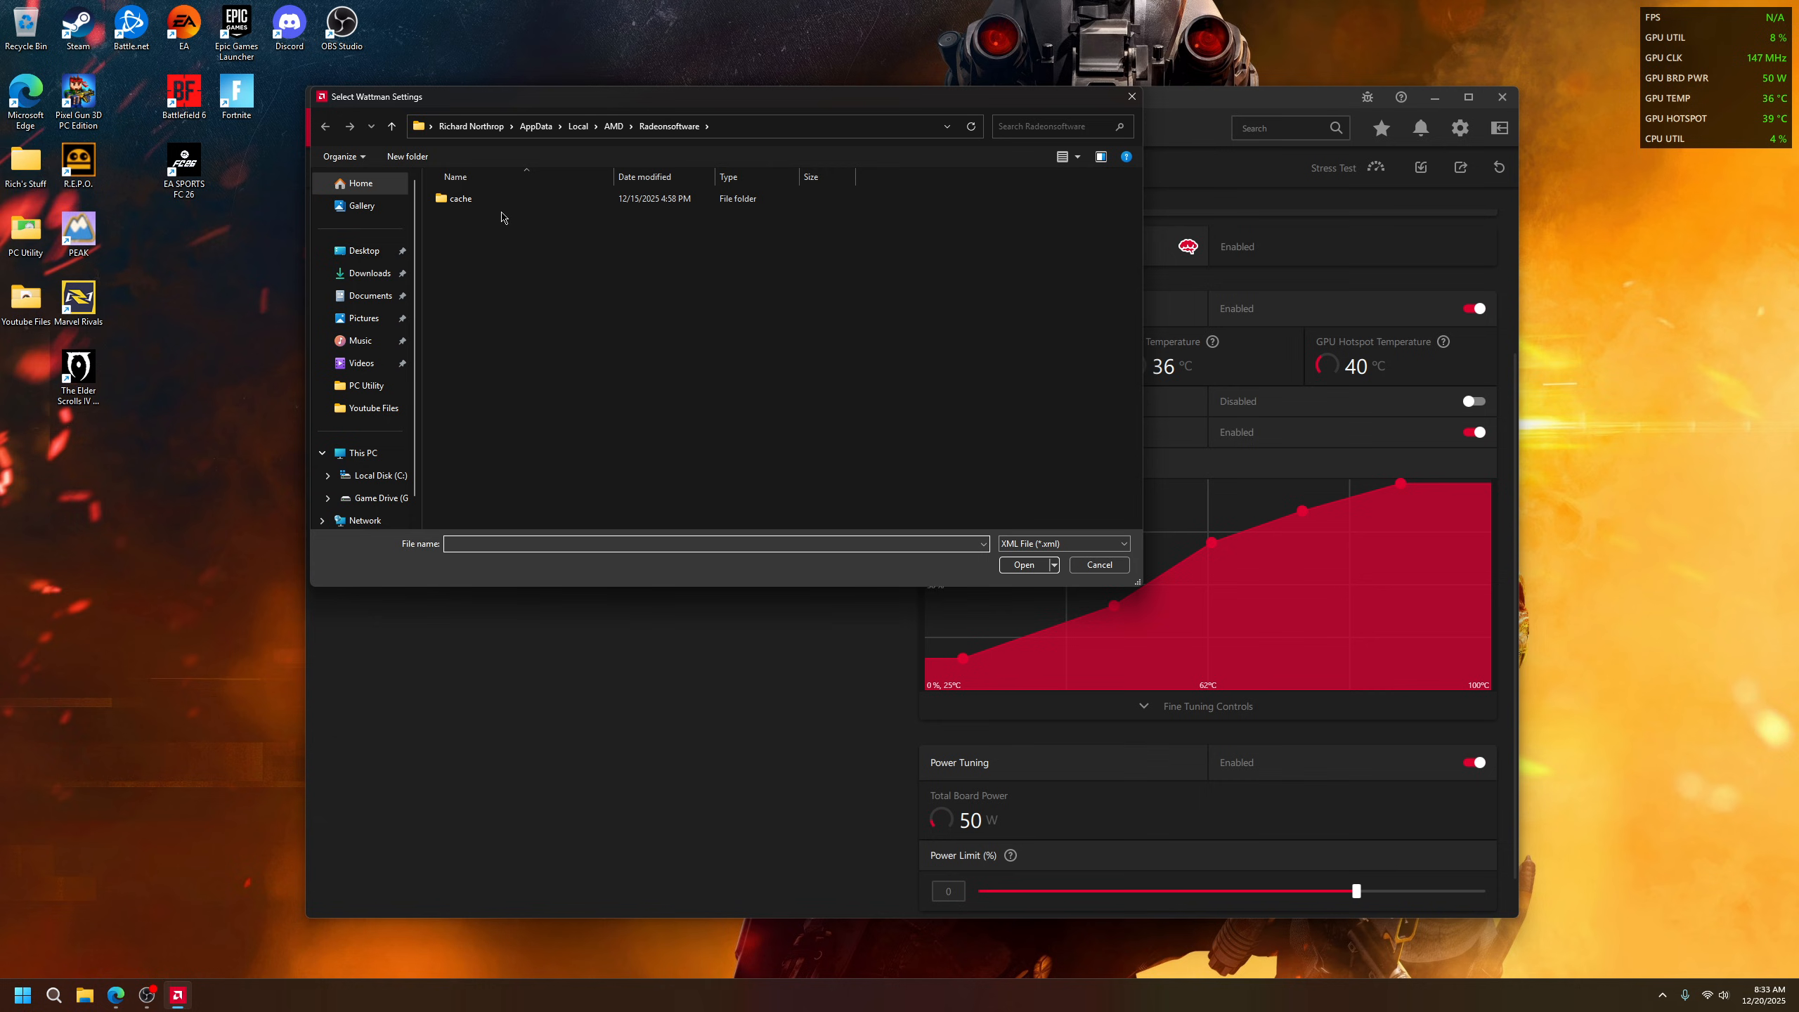
click(364, 251)
double_click(477, 206)
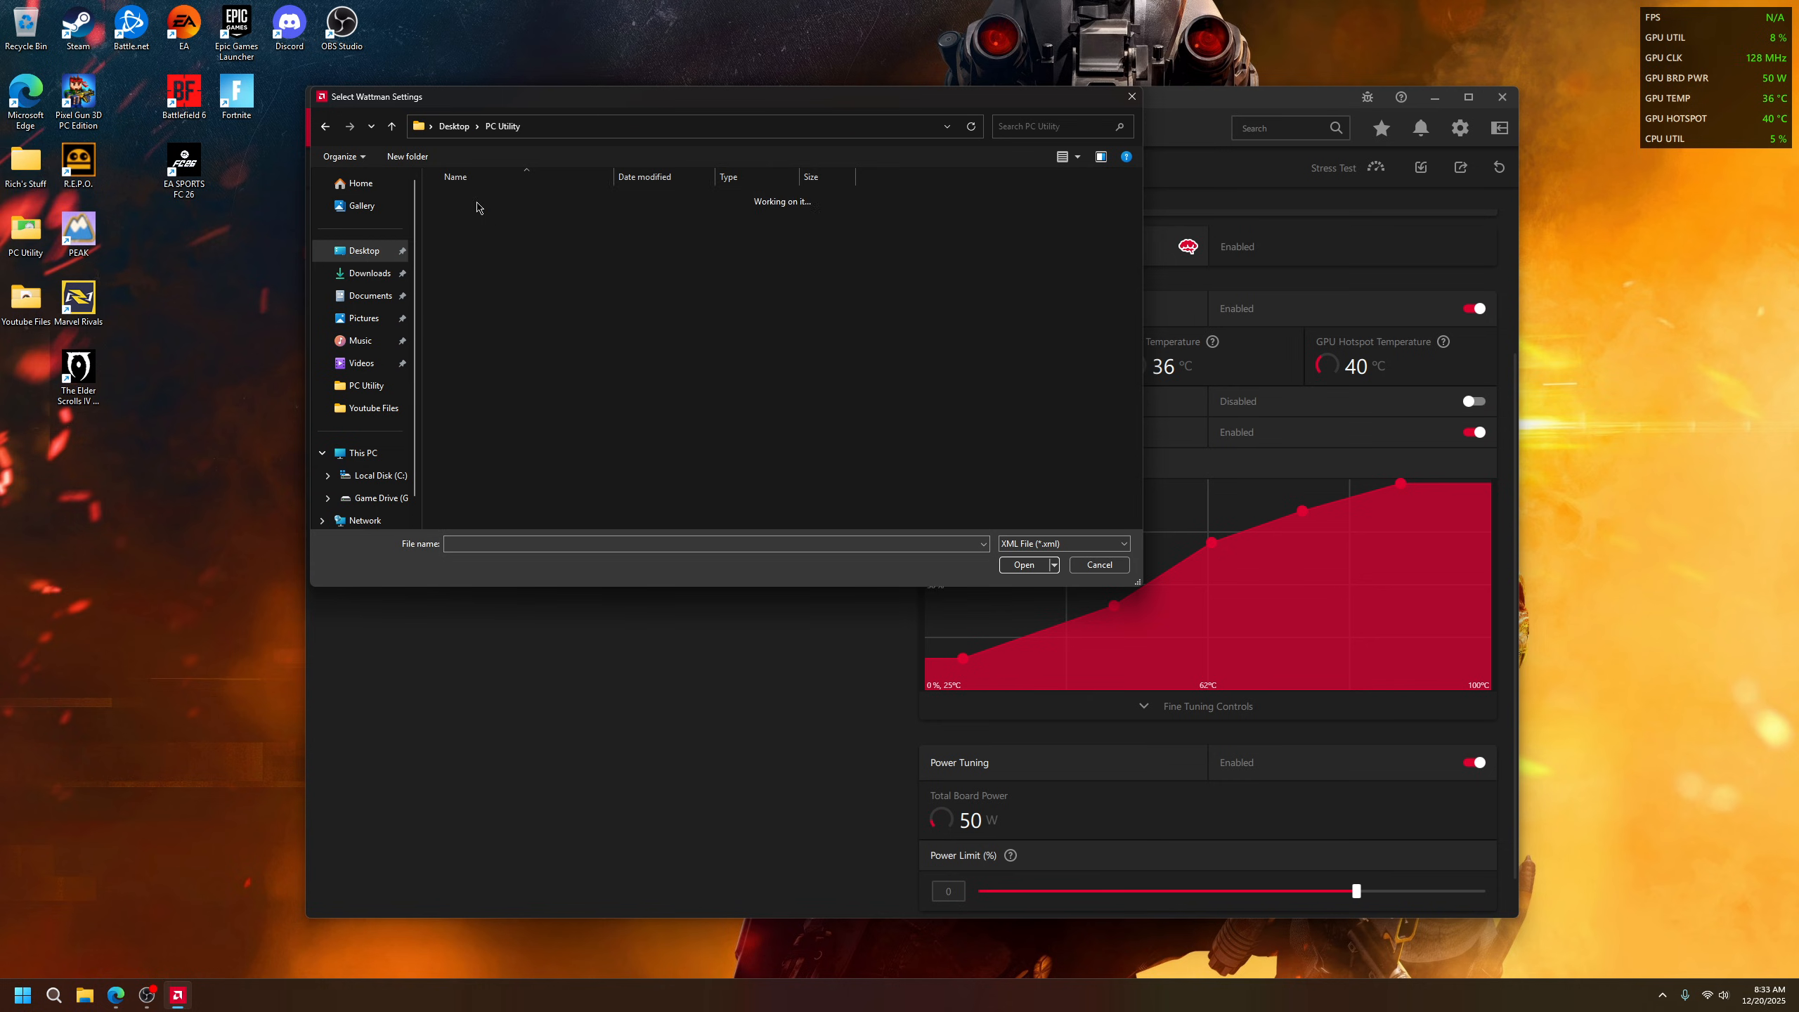
click(499, 219)
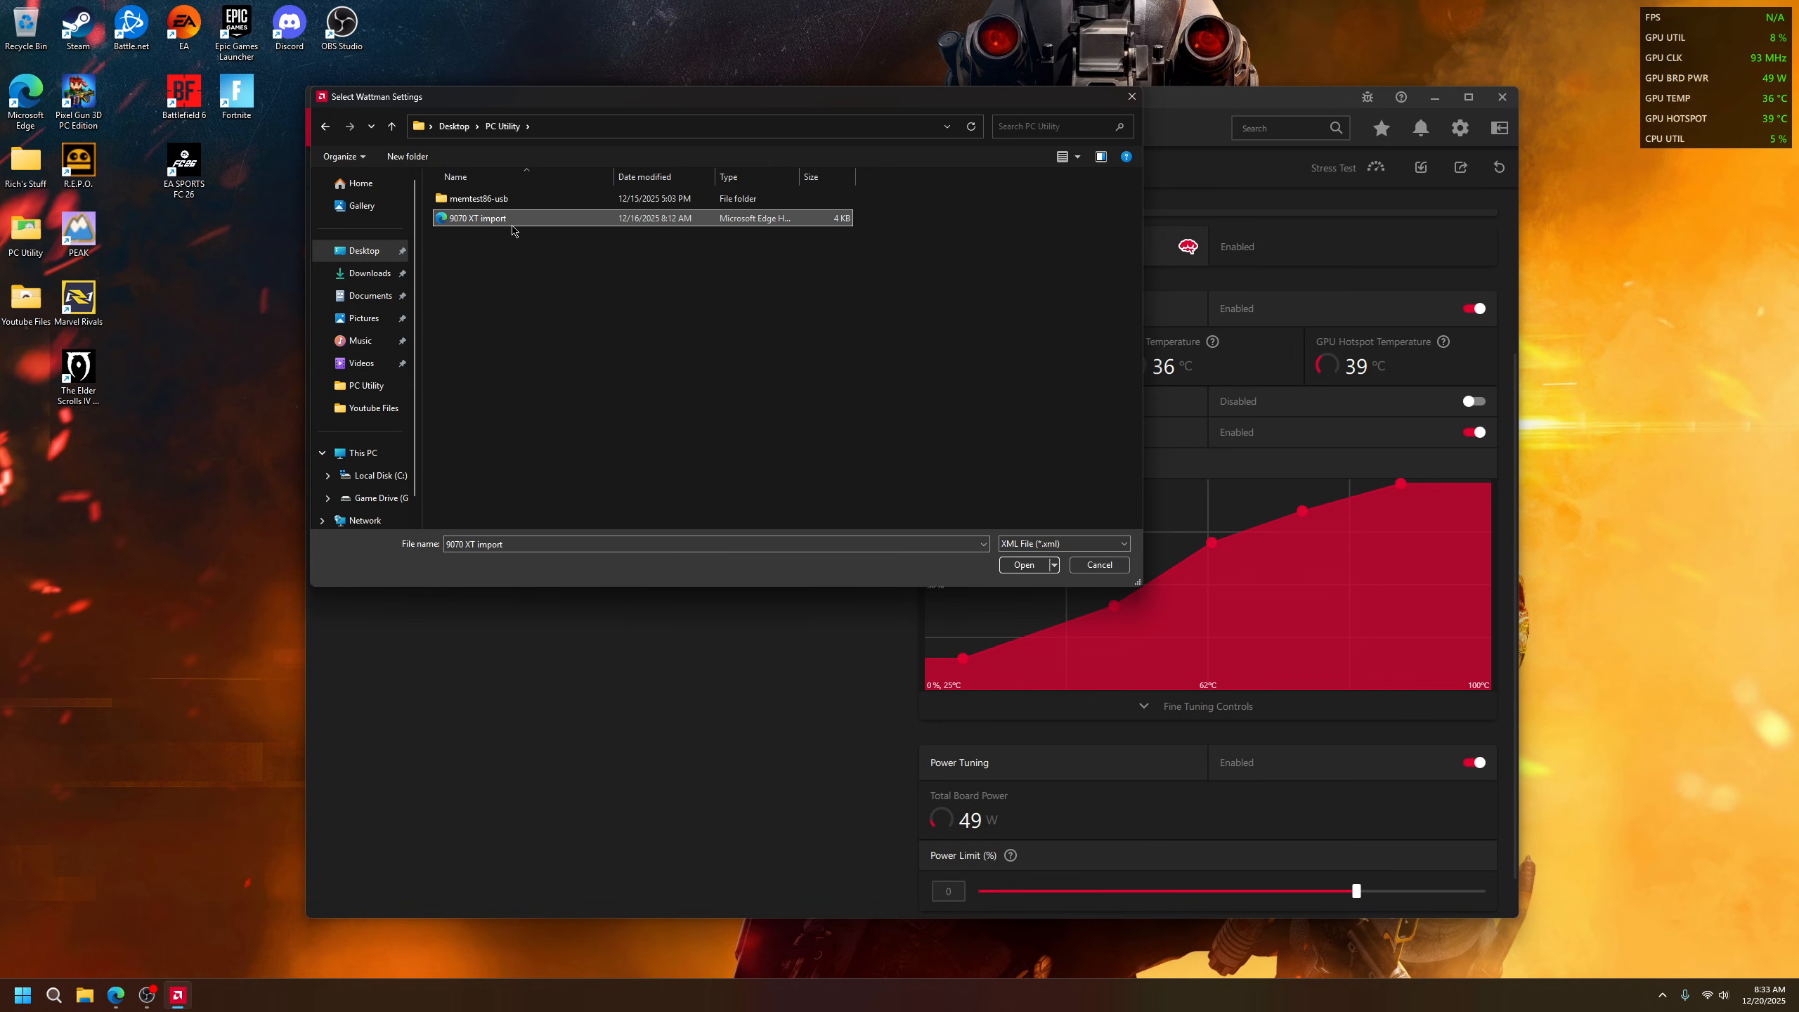
click(1137, 99)
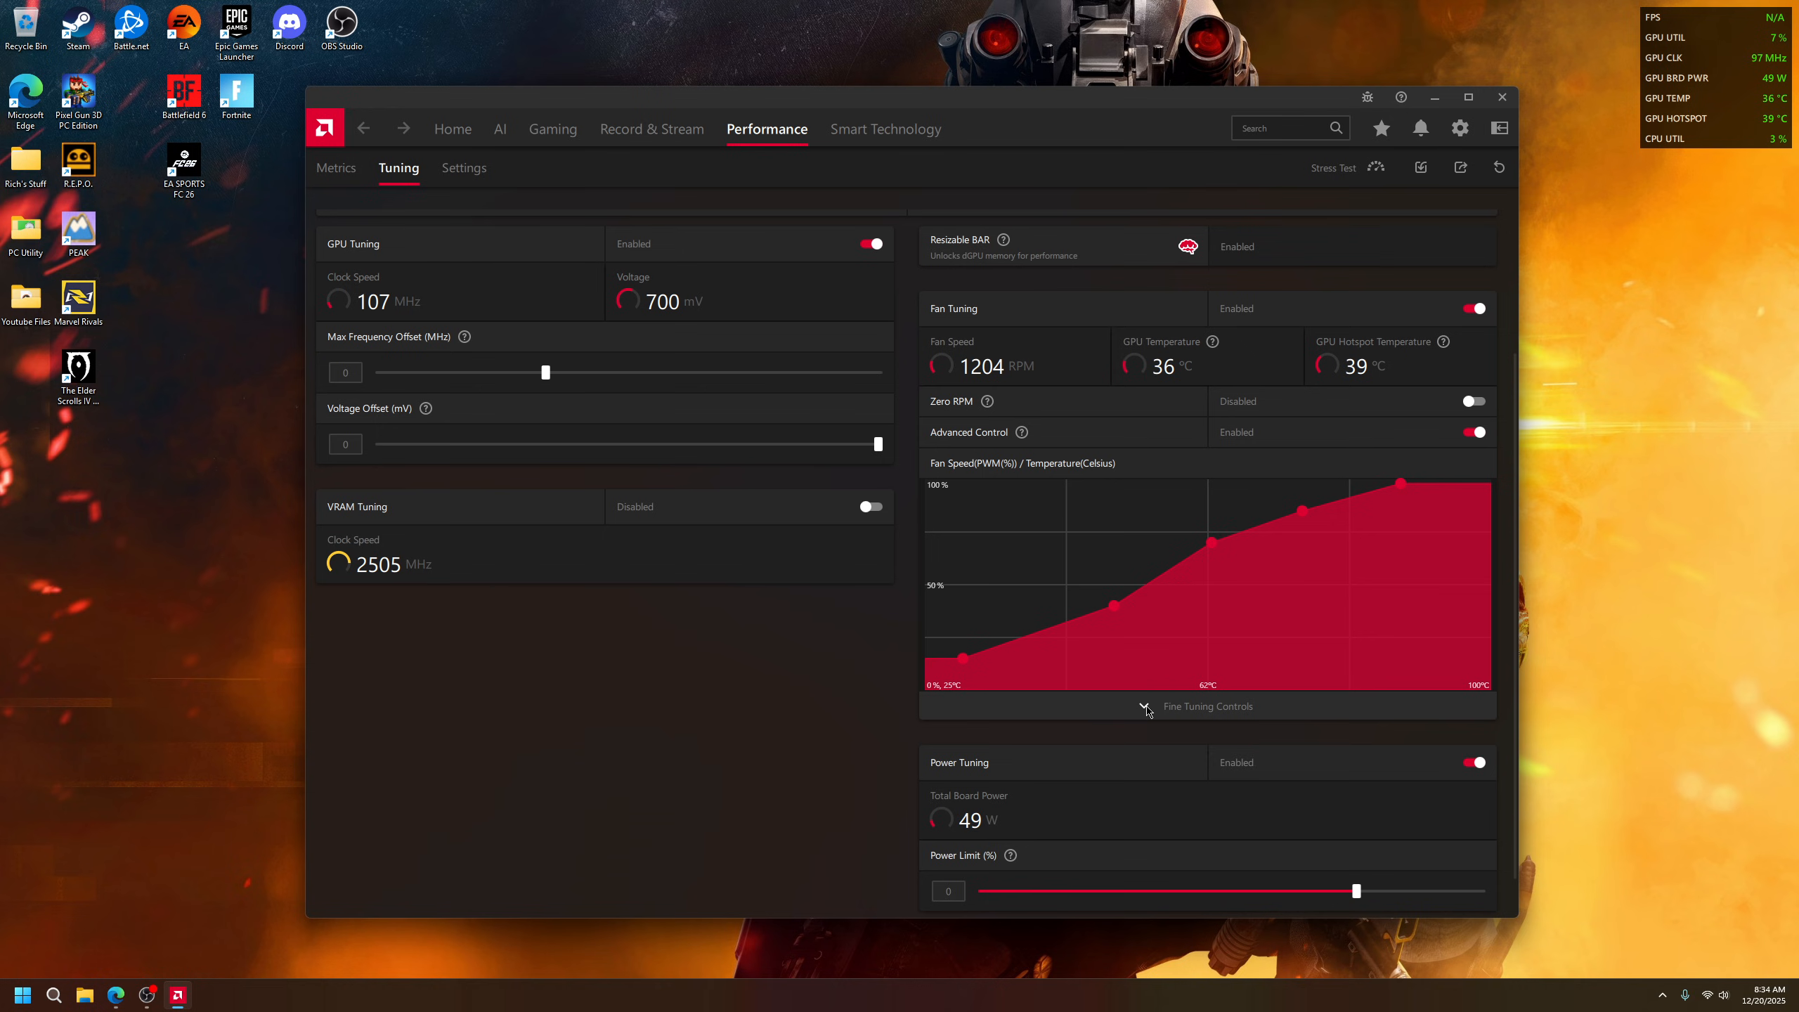
Expand the fan-curve Fine Tuning Controls to review them, then collapse them again.
click(1148, 710)
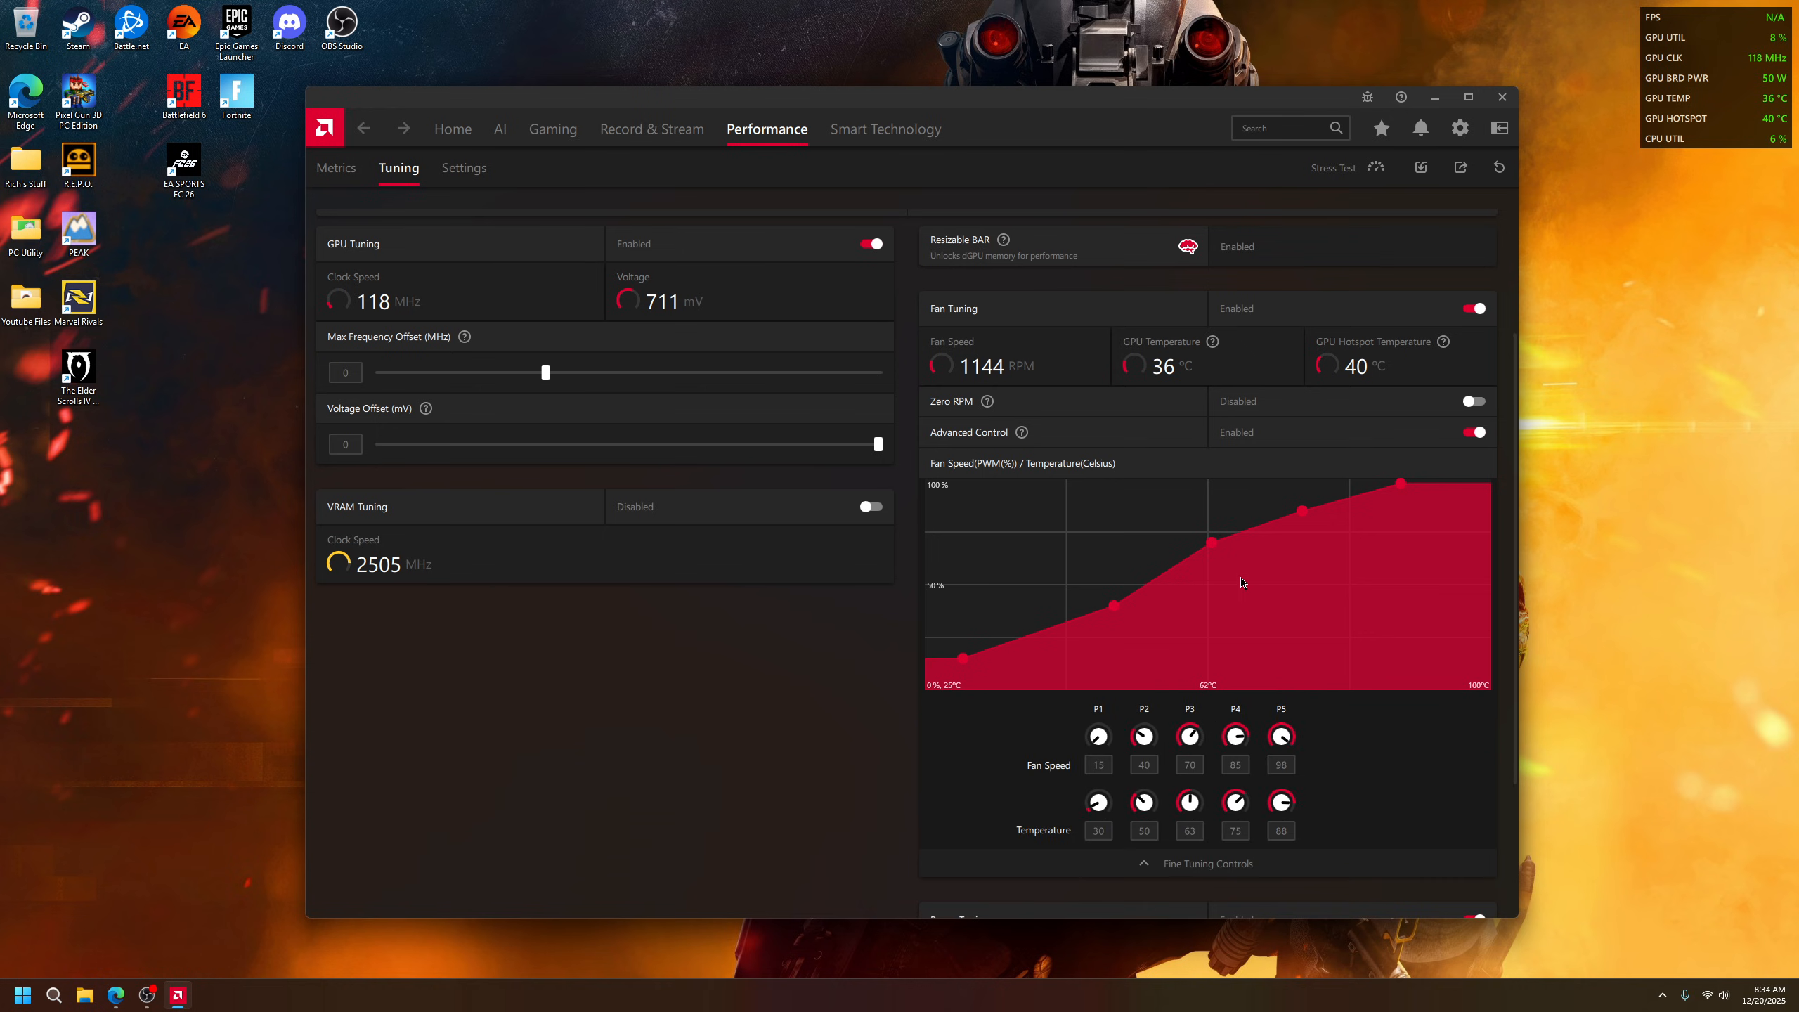
scroll(1297, 684, up, 3)
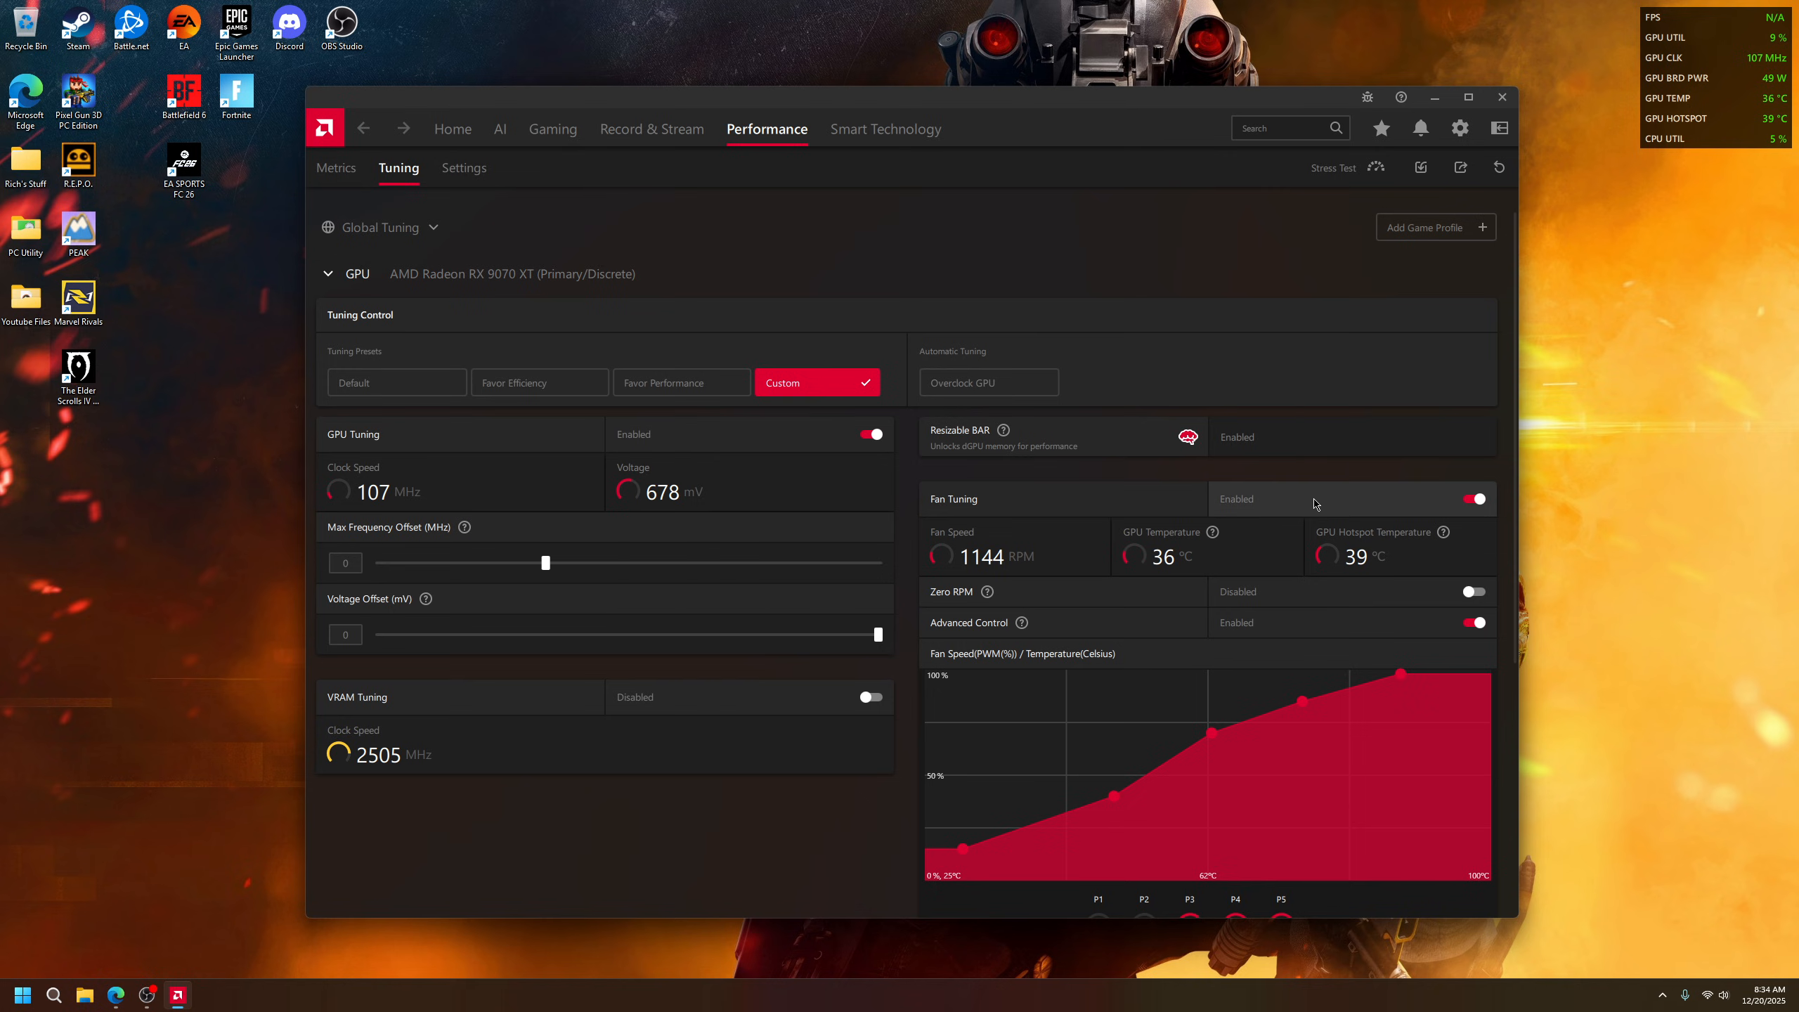
scroll(682, 734, down, 3)
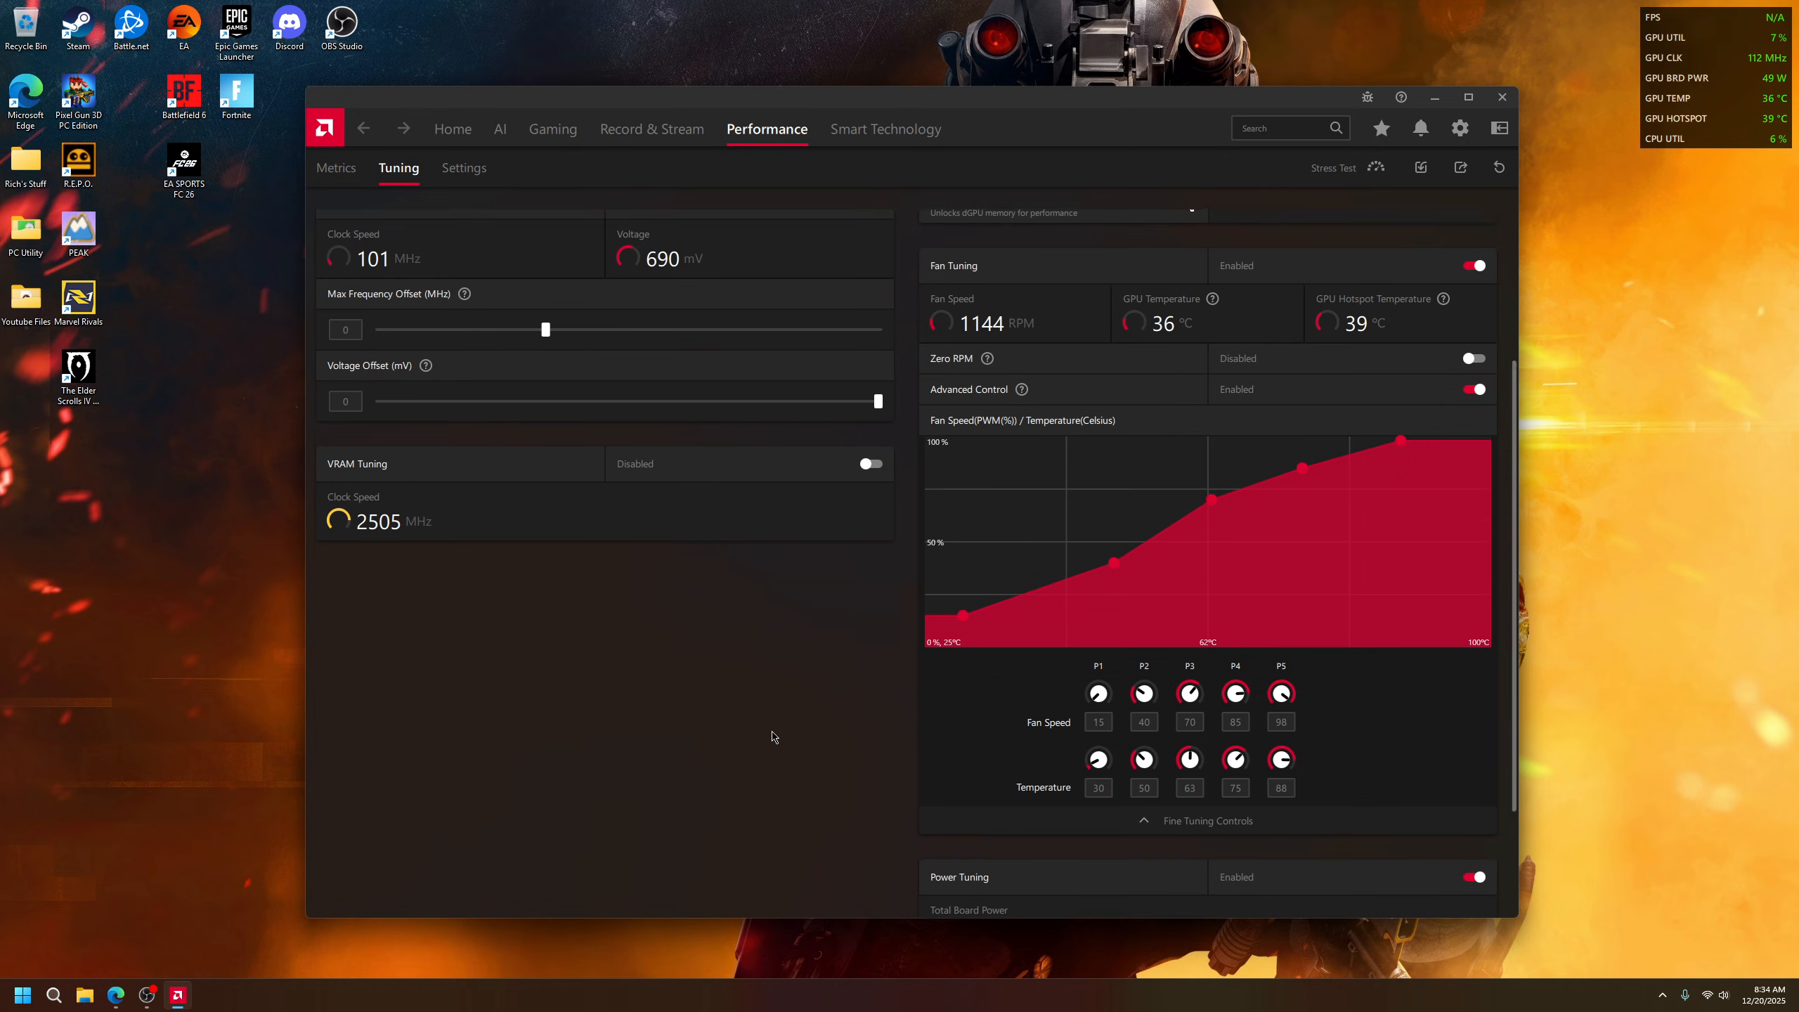
scroll(843, 727, down, 2)
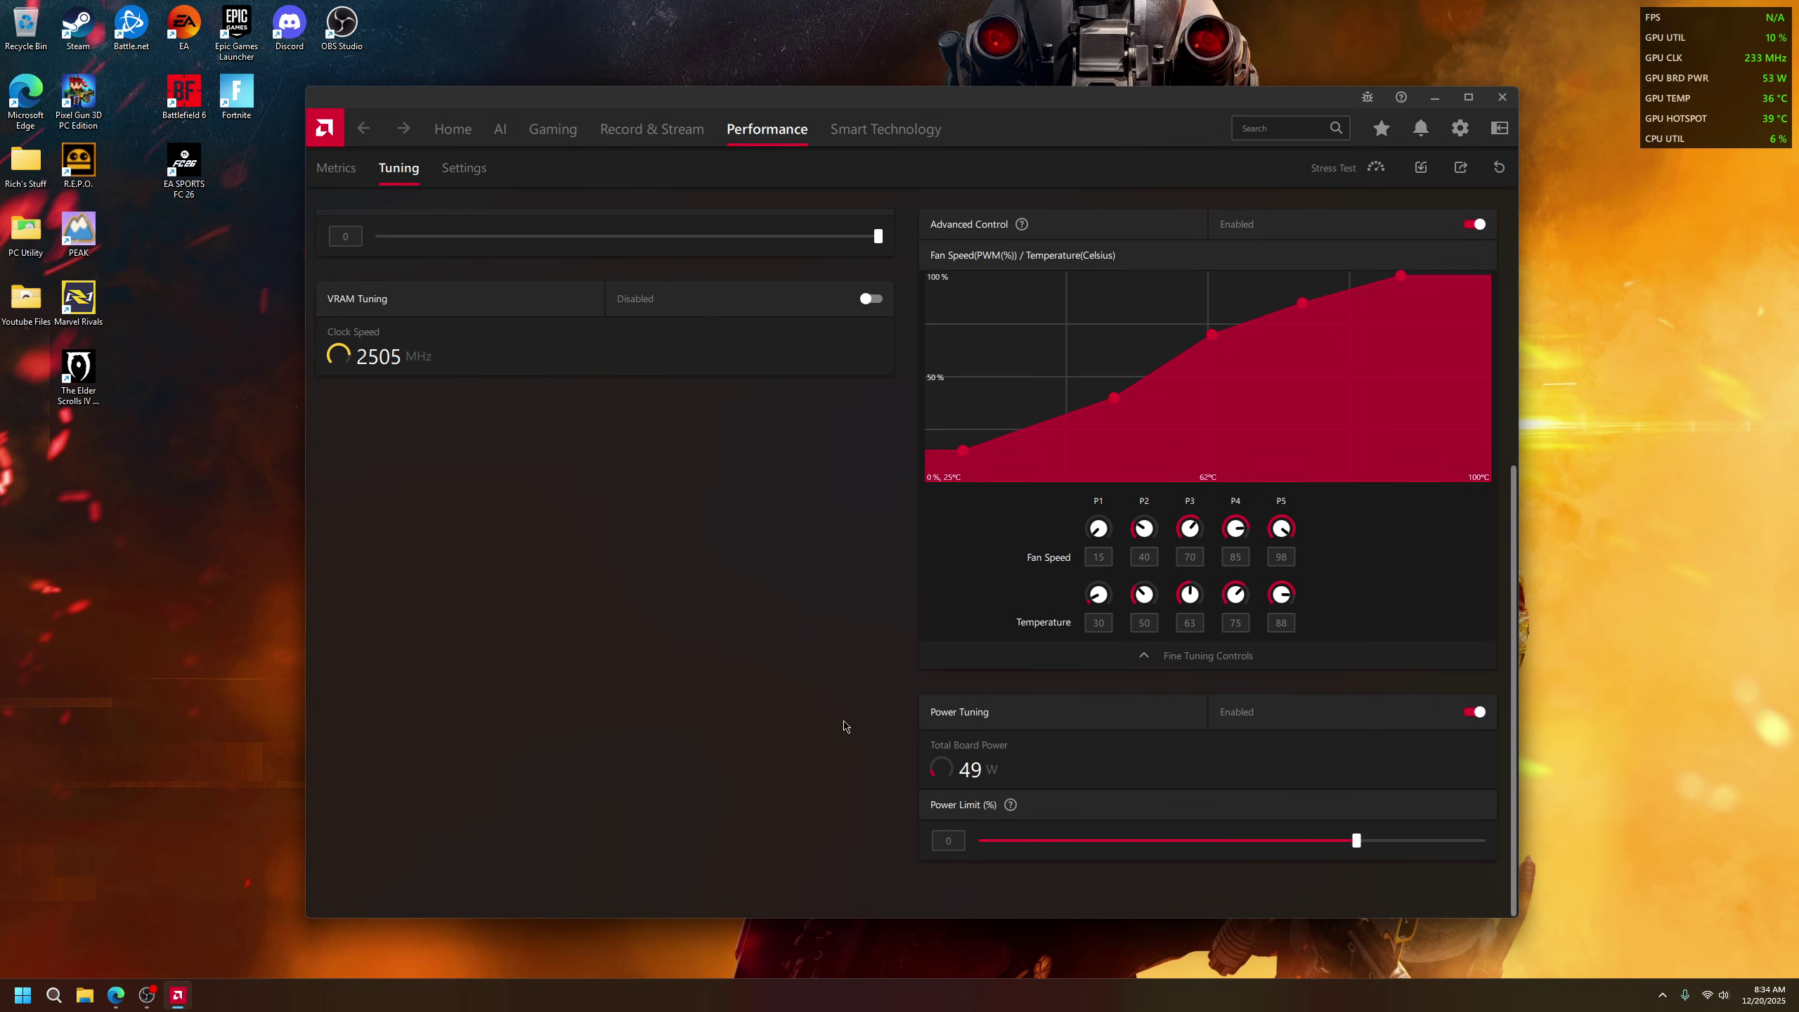
click(1178, 658)
scroll(1065, 489, up, 3)
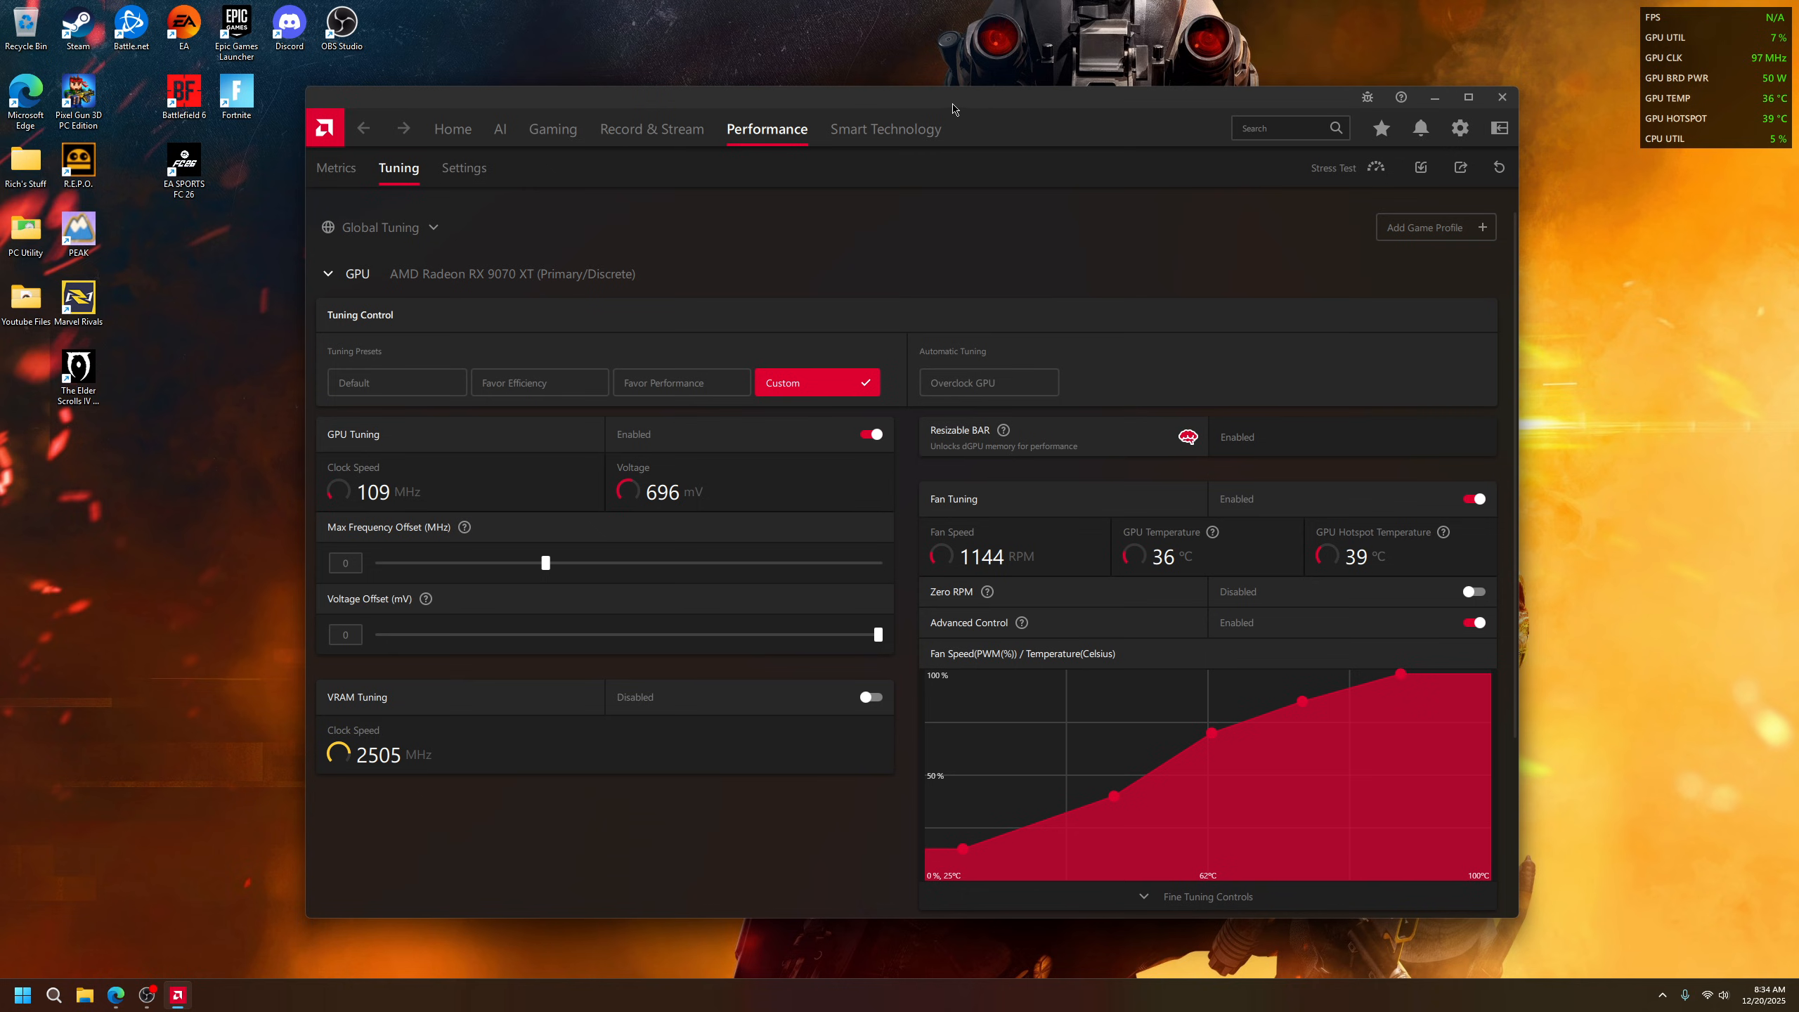
drag(953, 104, 962, 108)
Minimize Adrenalin, restore Edge and start a new tab for the Windows 11 December AMD search.
click(1443, 99)
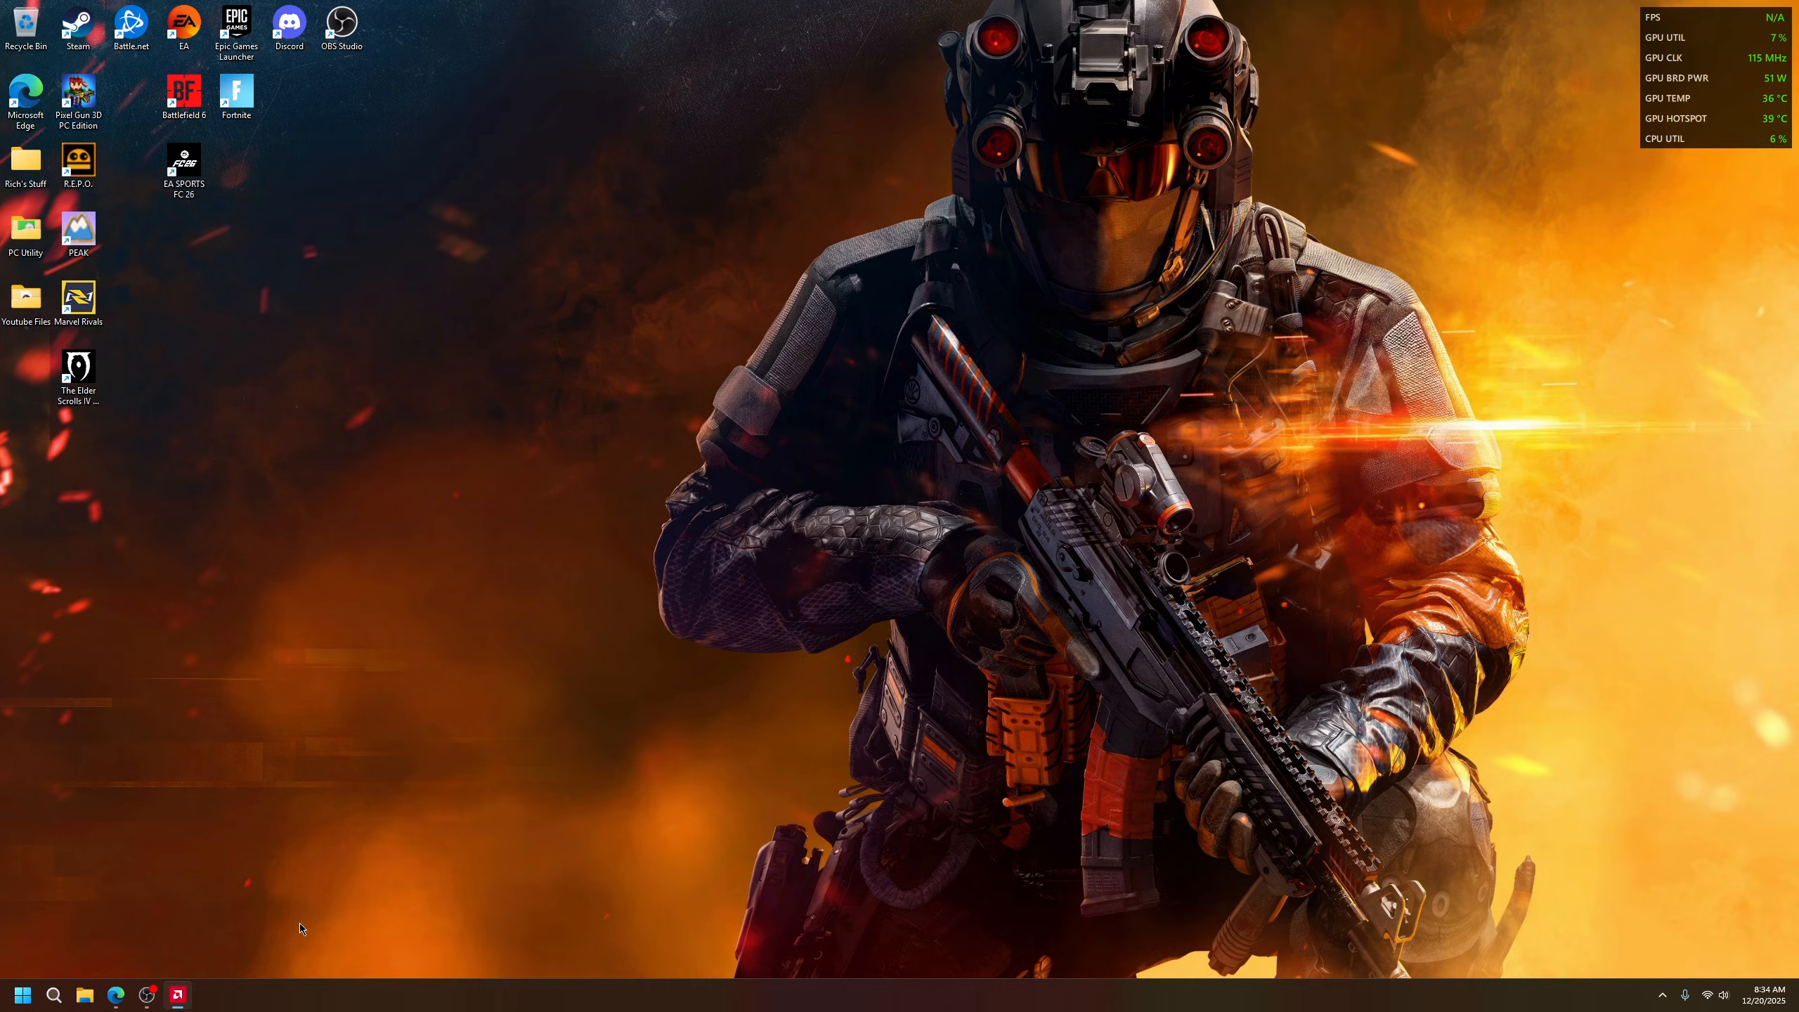
click(116, 995)
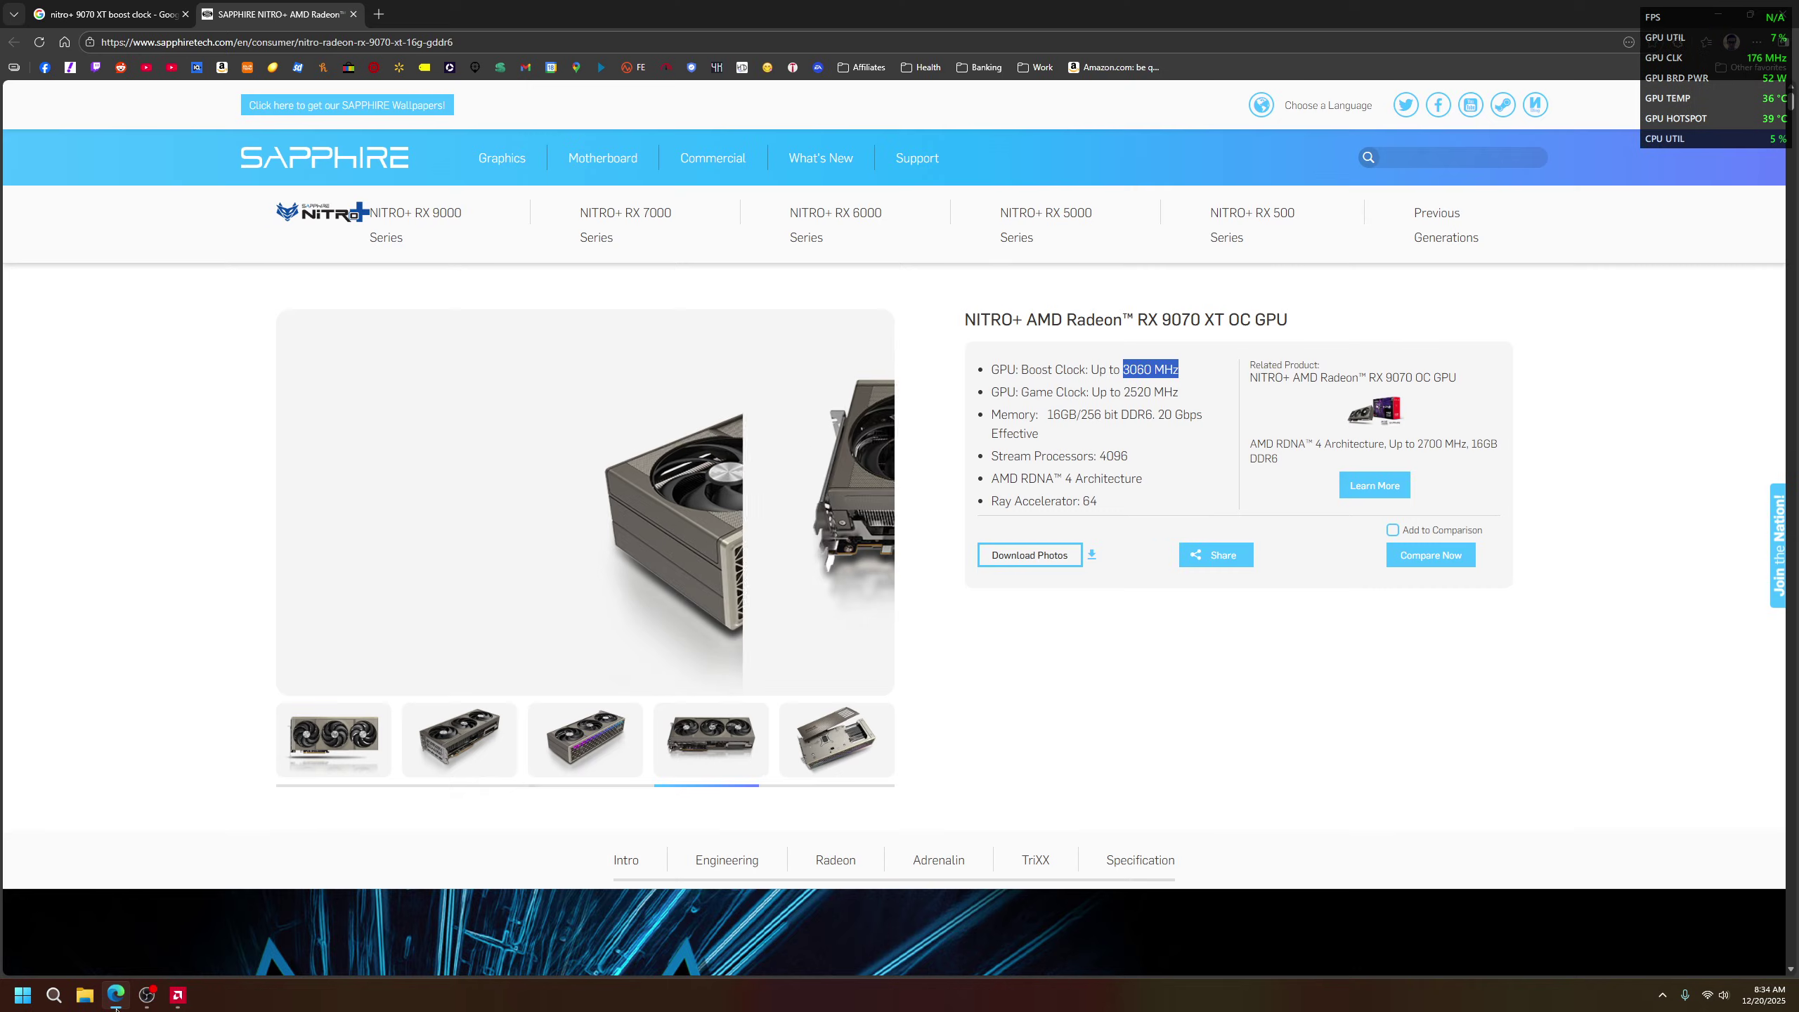
click(377, 15)
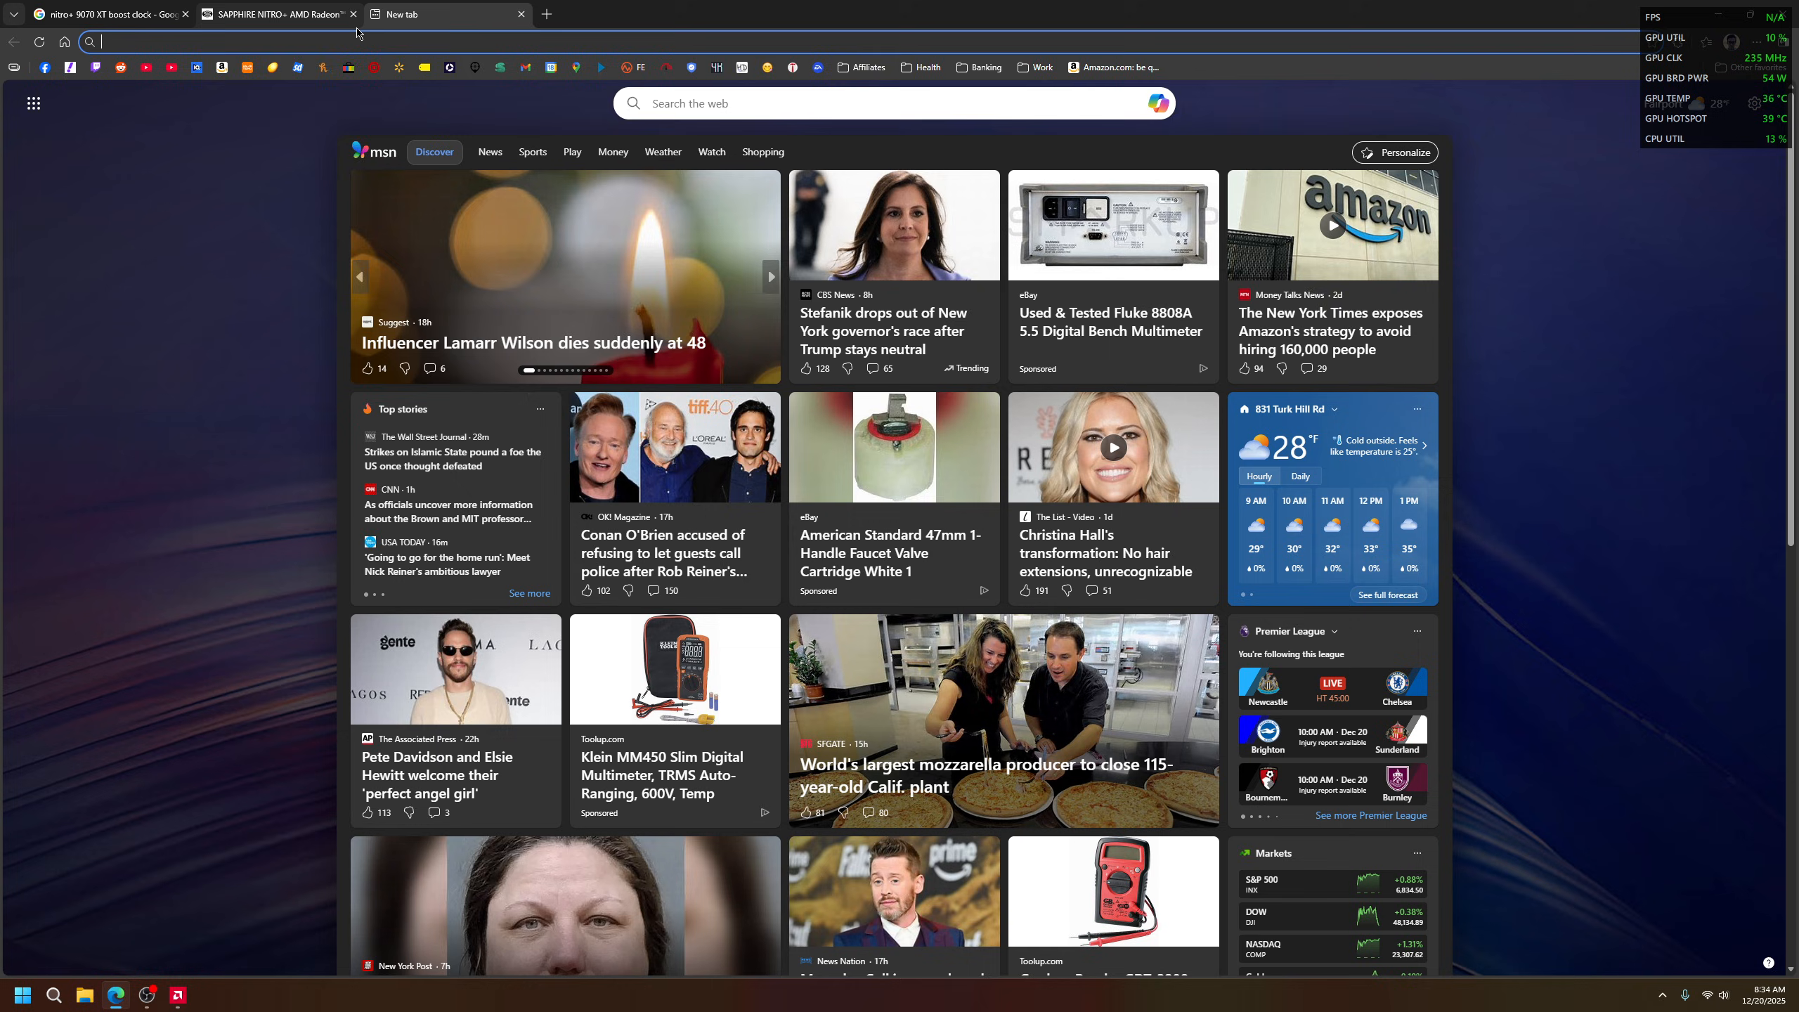
text(windows 11 december aMD)
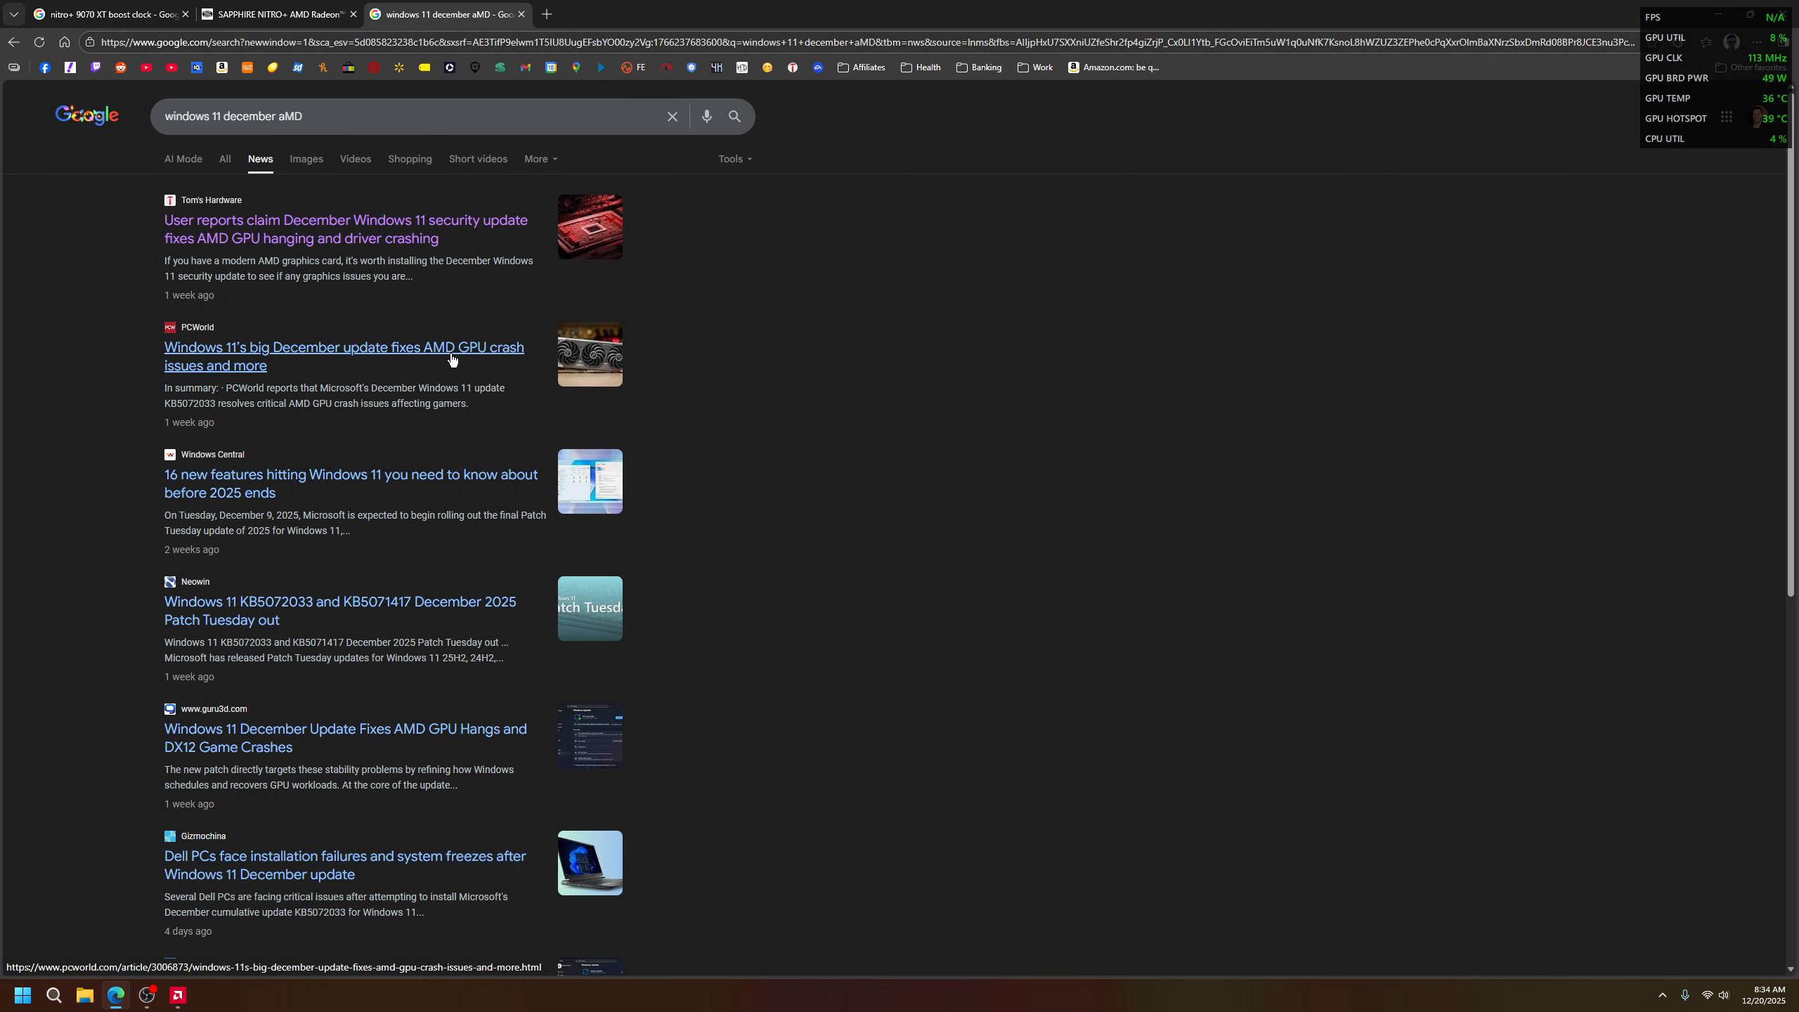
key(super)
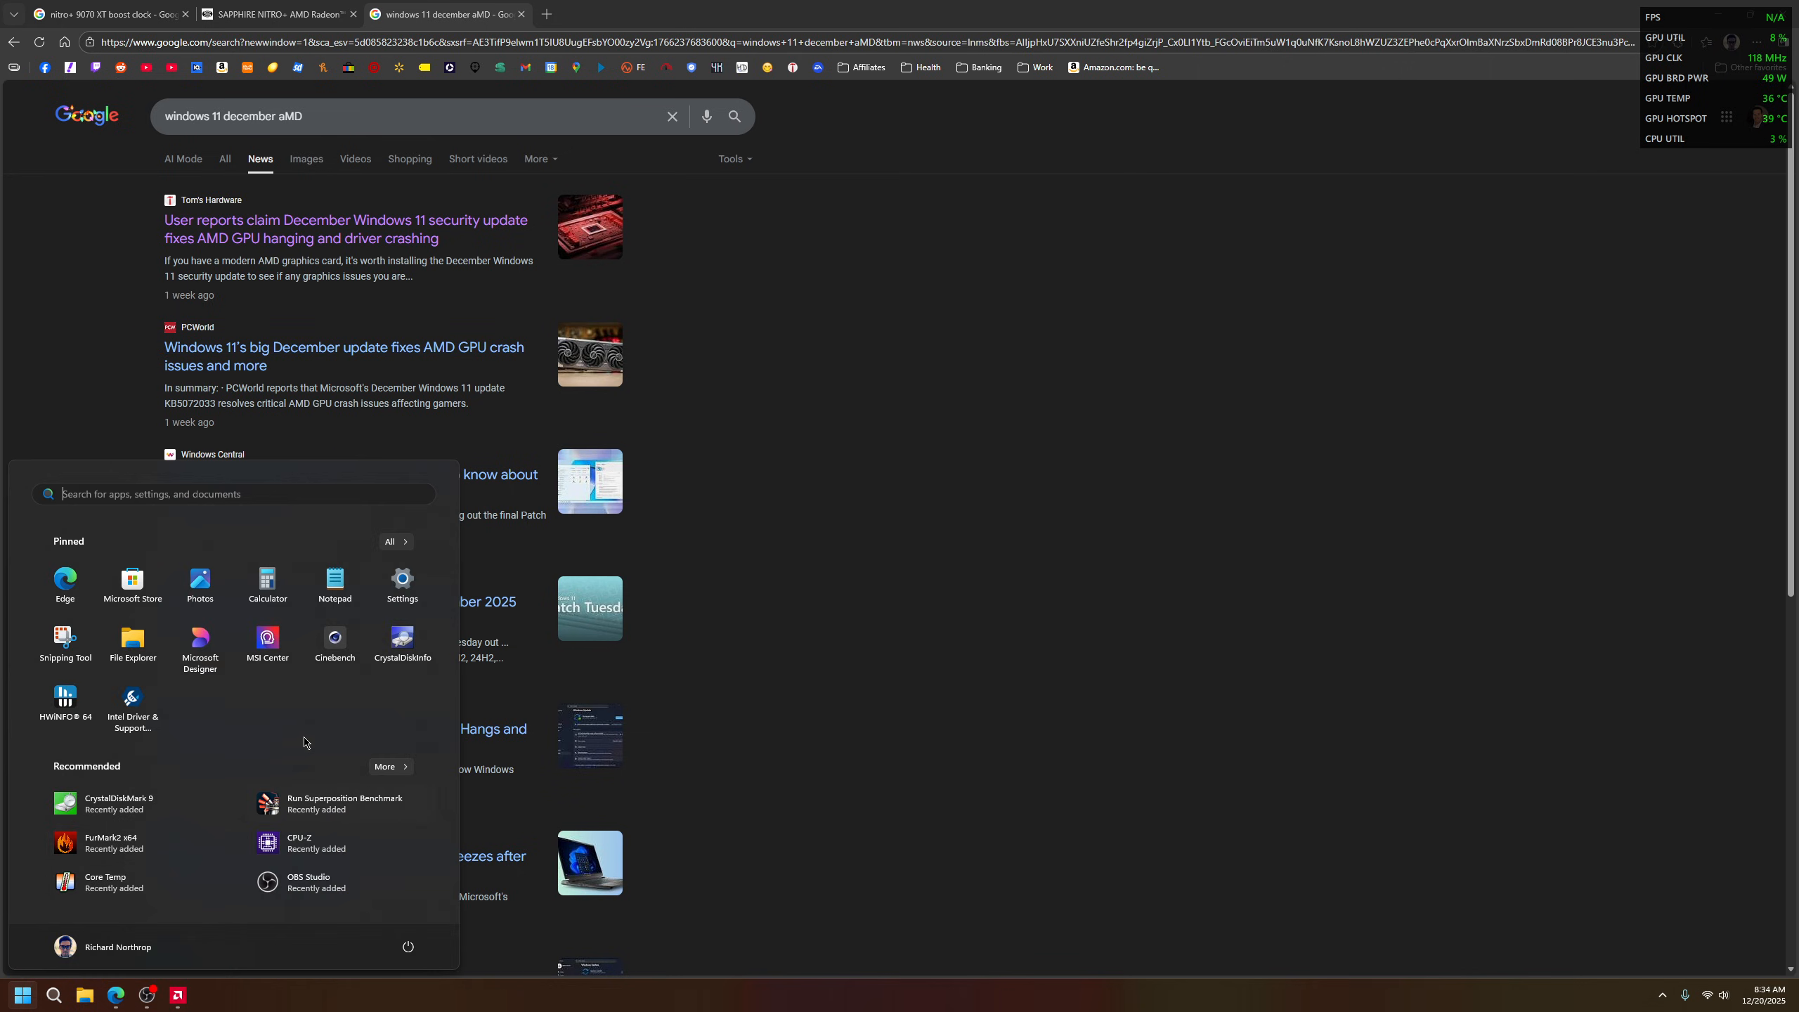
click(404, 611)
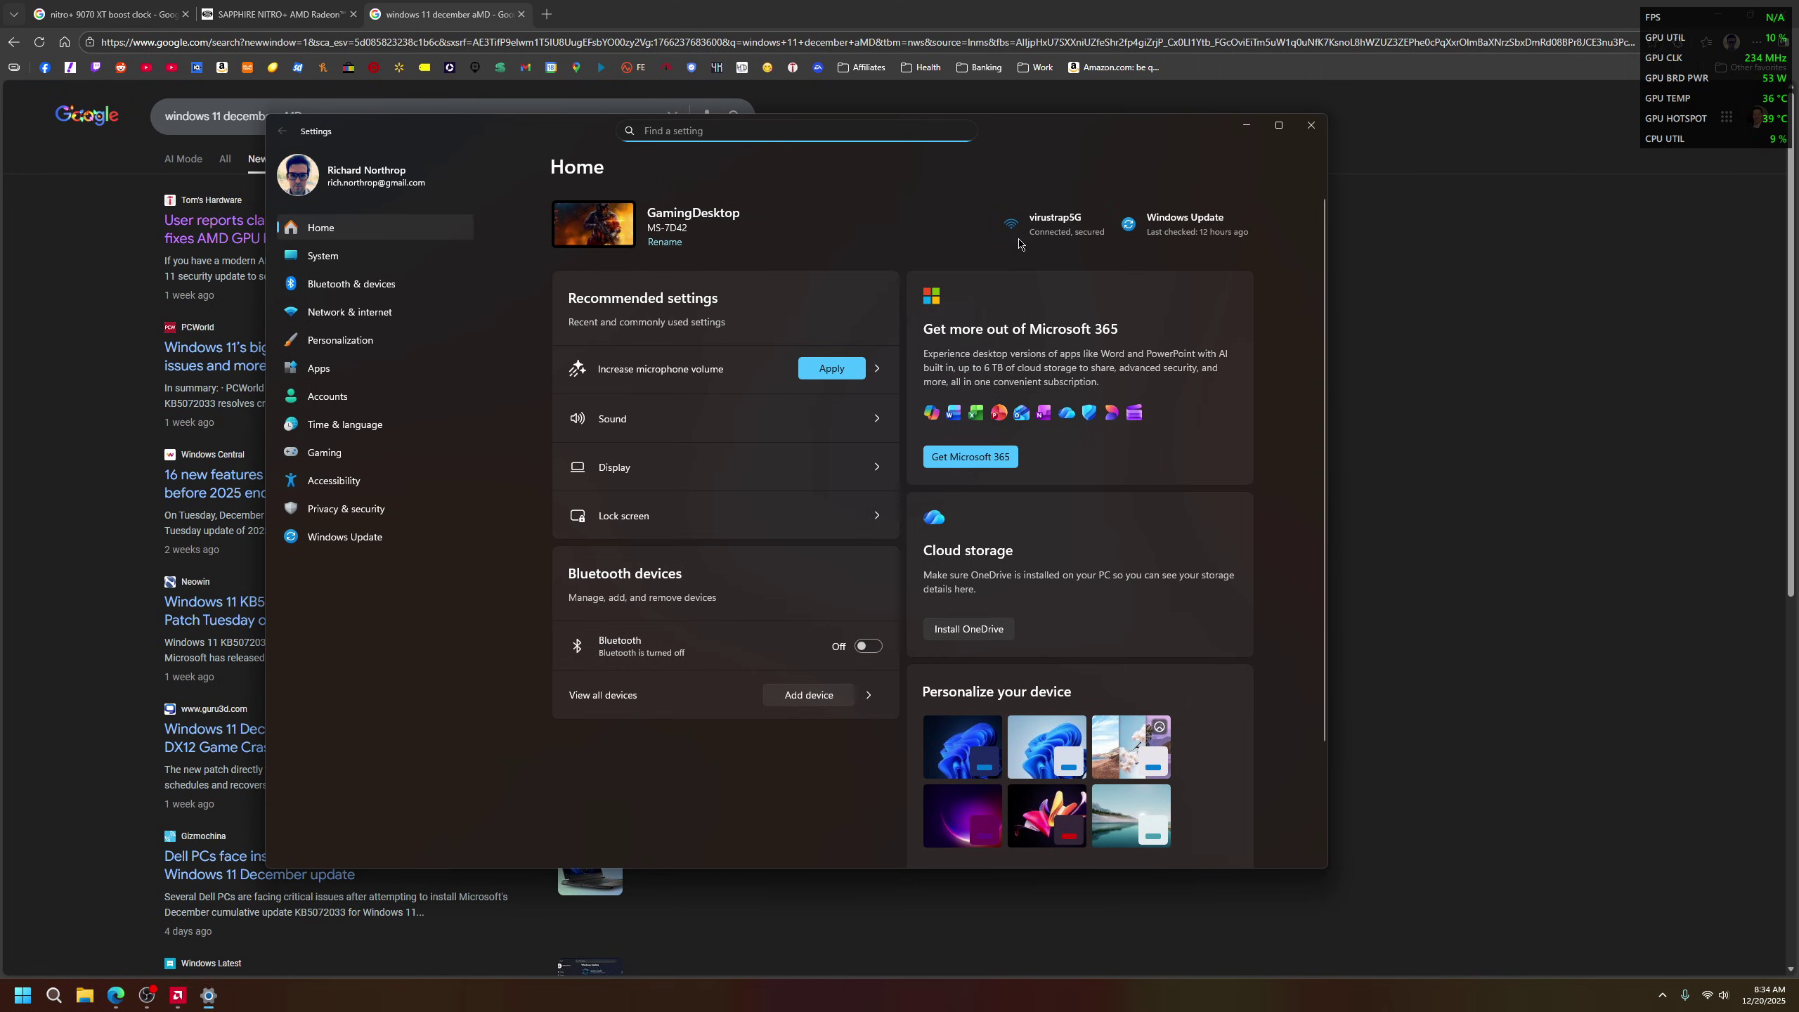
click(1313, 128)
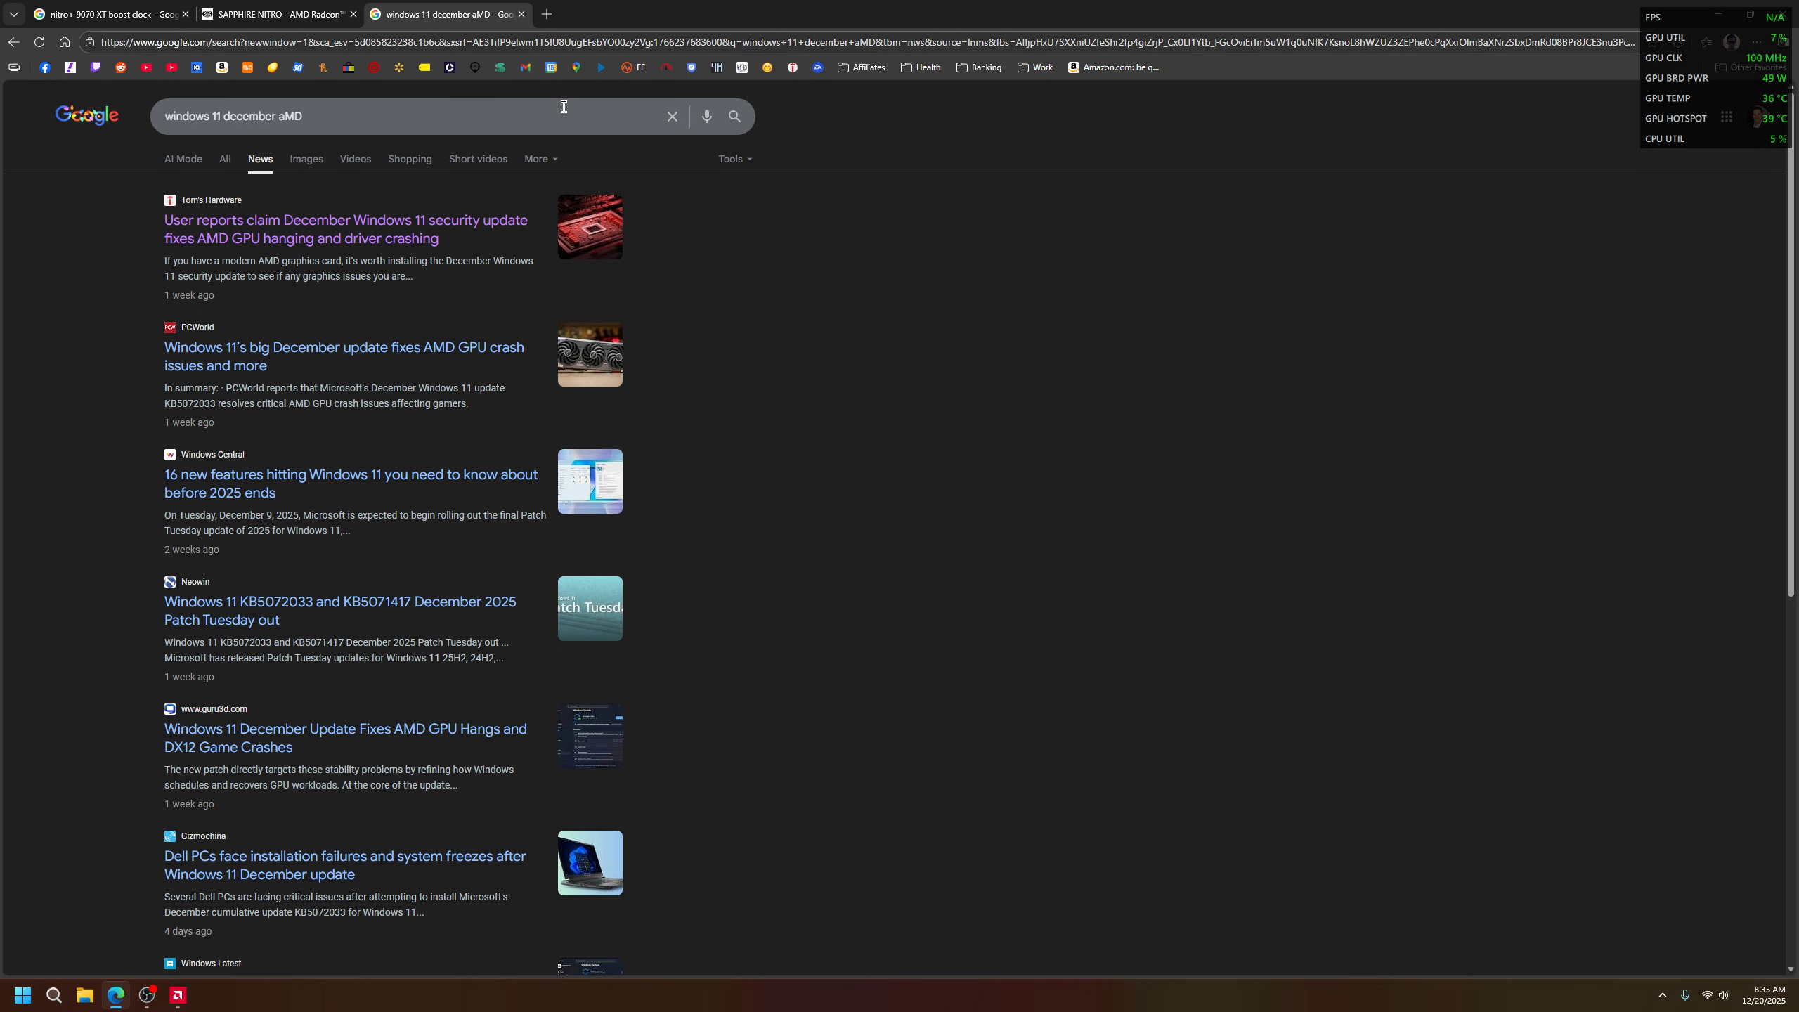
Close the news and Sapphire tabs and bring up the saved Amazon listing for the Power Zone 2 1000W PSU.
click(521, 15)
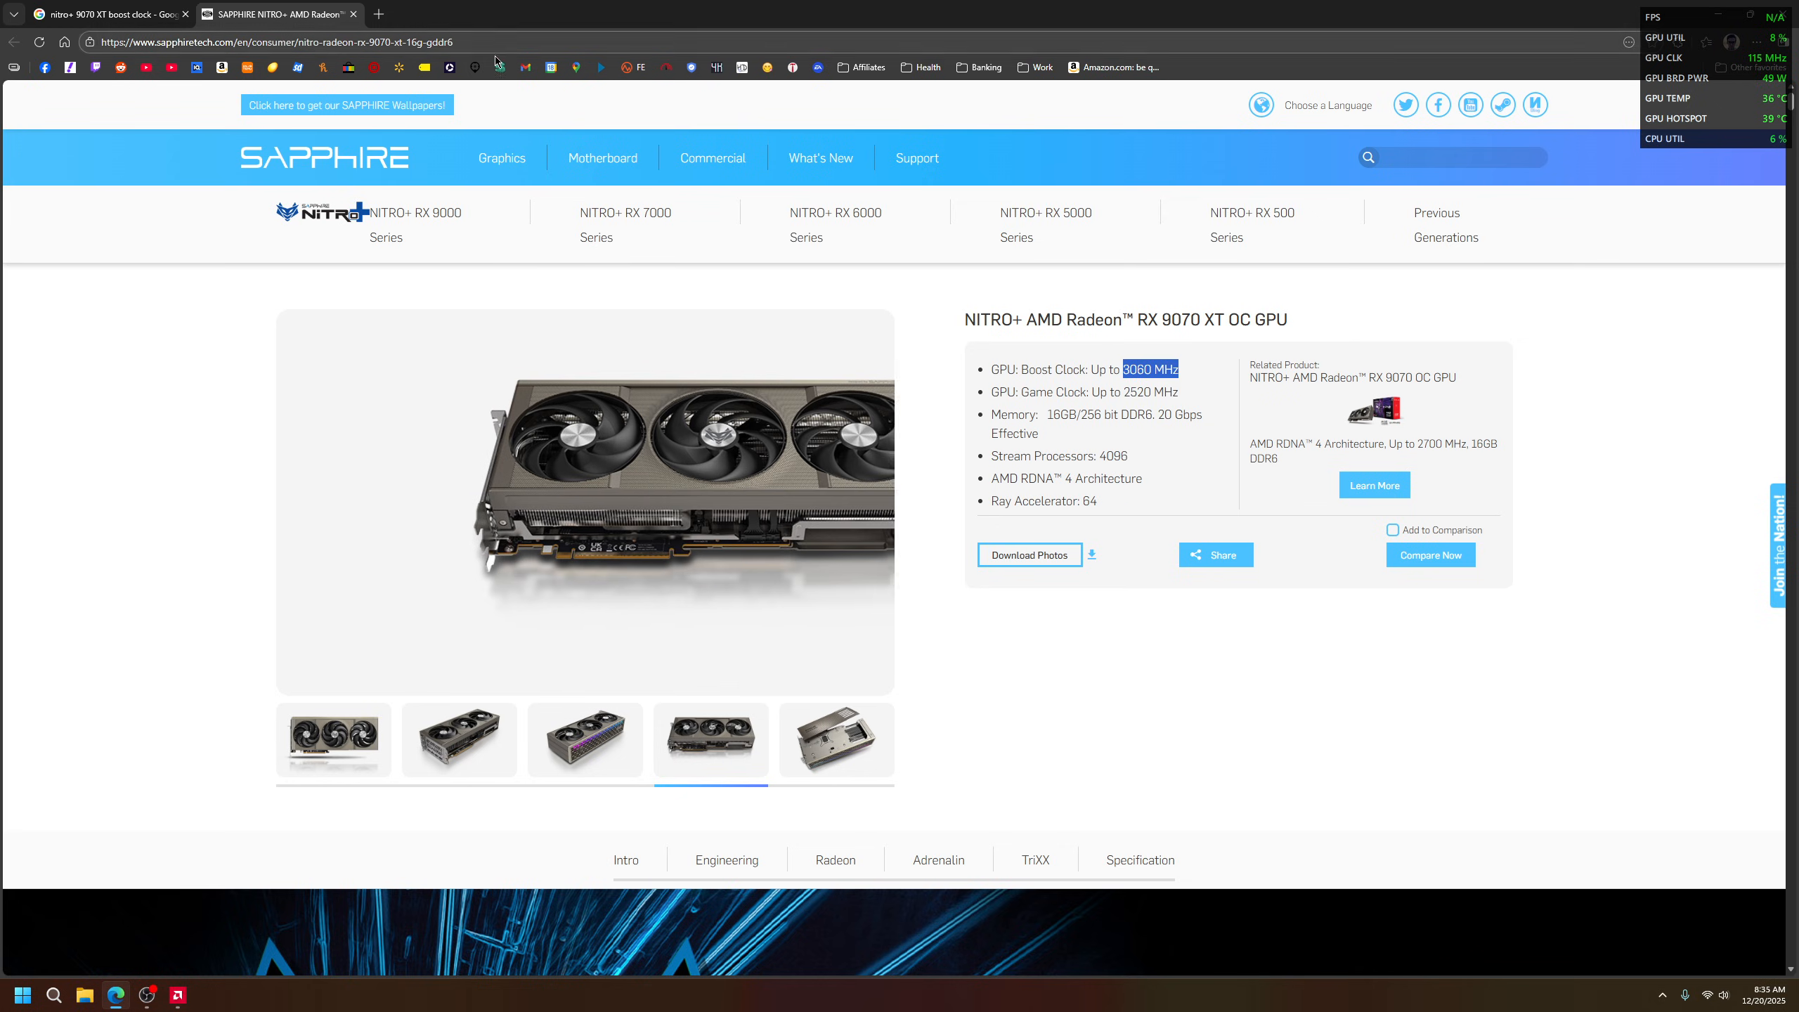
click(355, 14)
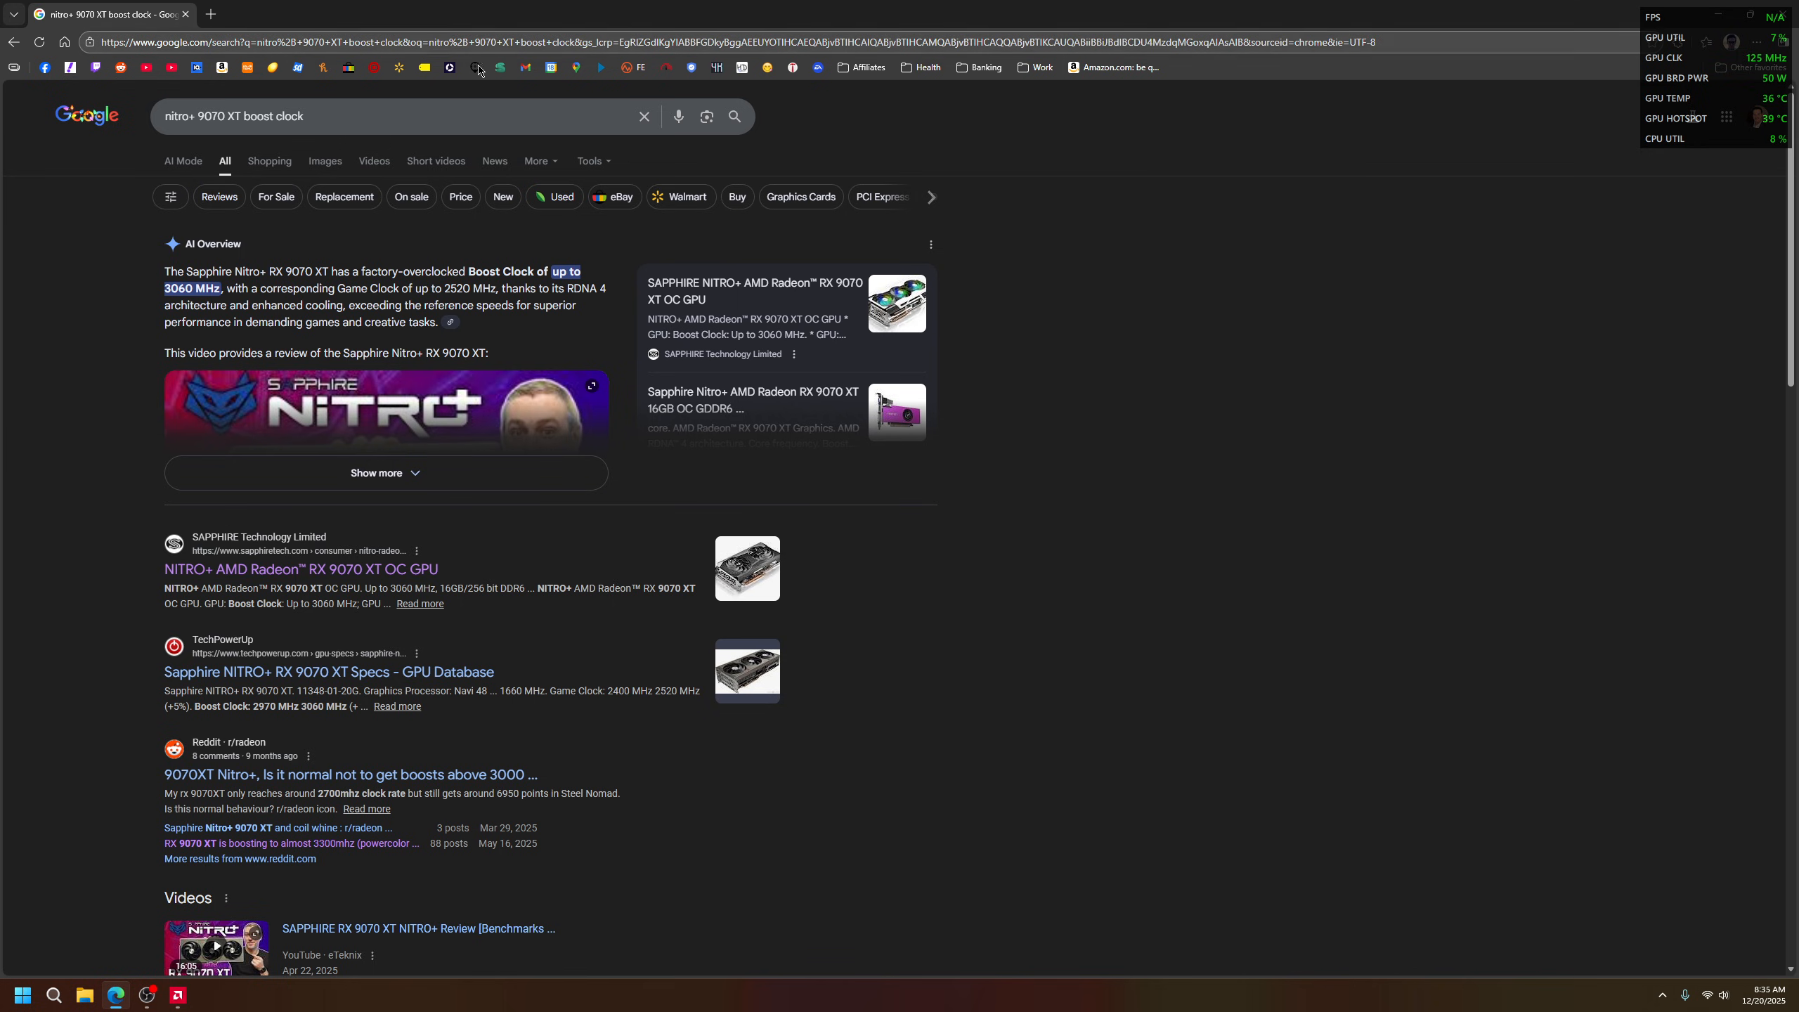
click(1109, 70)
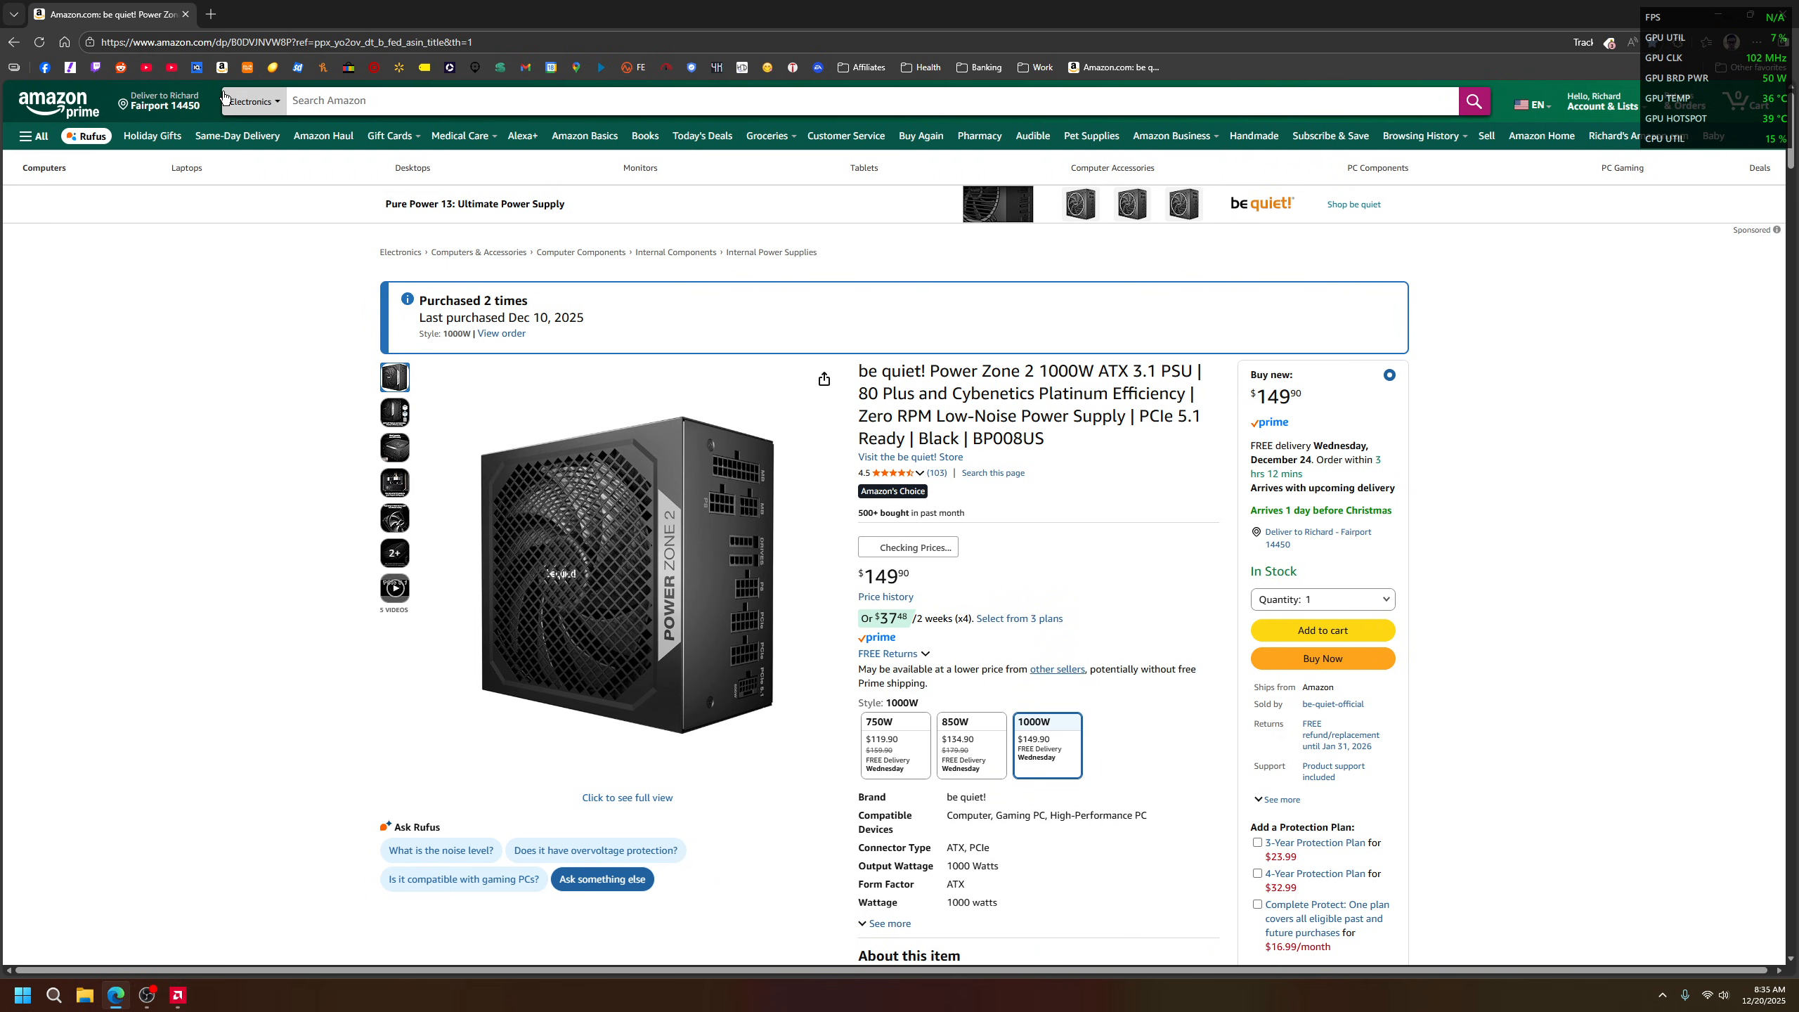
mouse_move(395, 448)
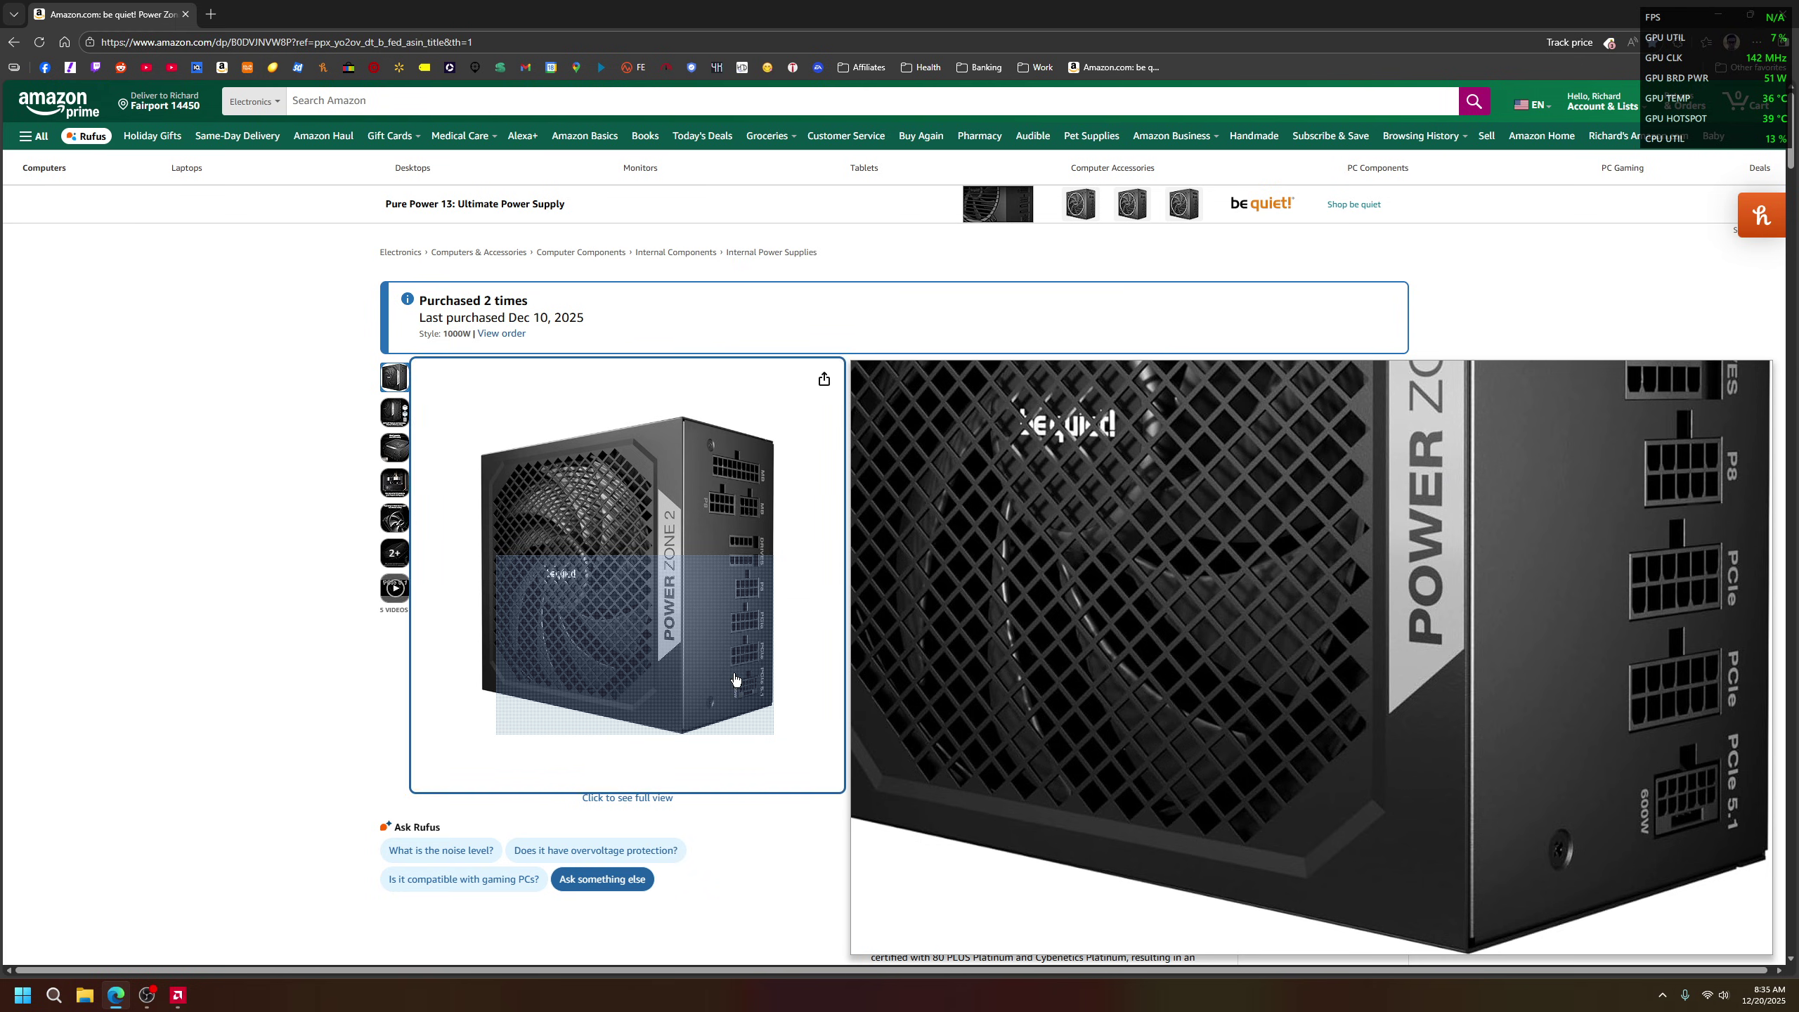
View the full-size PSU photo, then highlight '1000W ATX 3.1' in the product title.
click(841, 714)
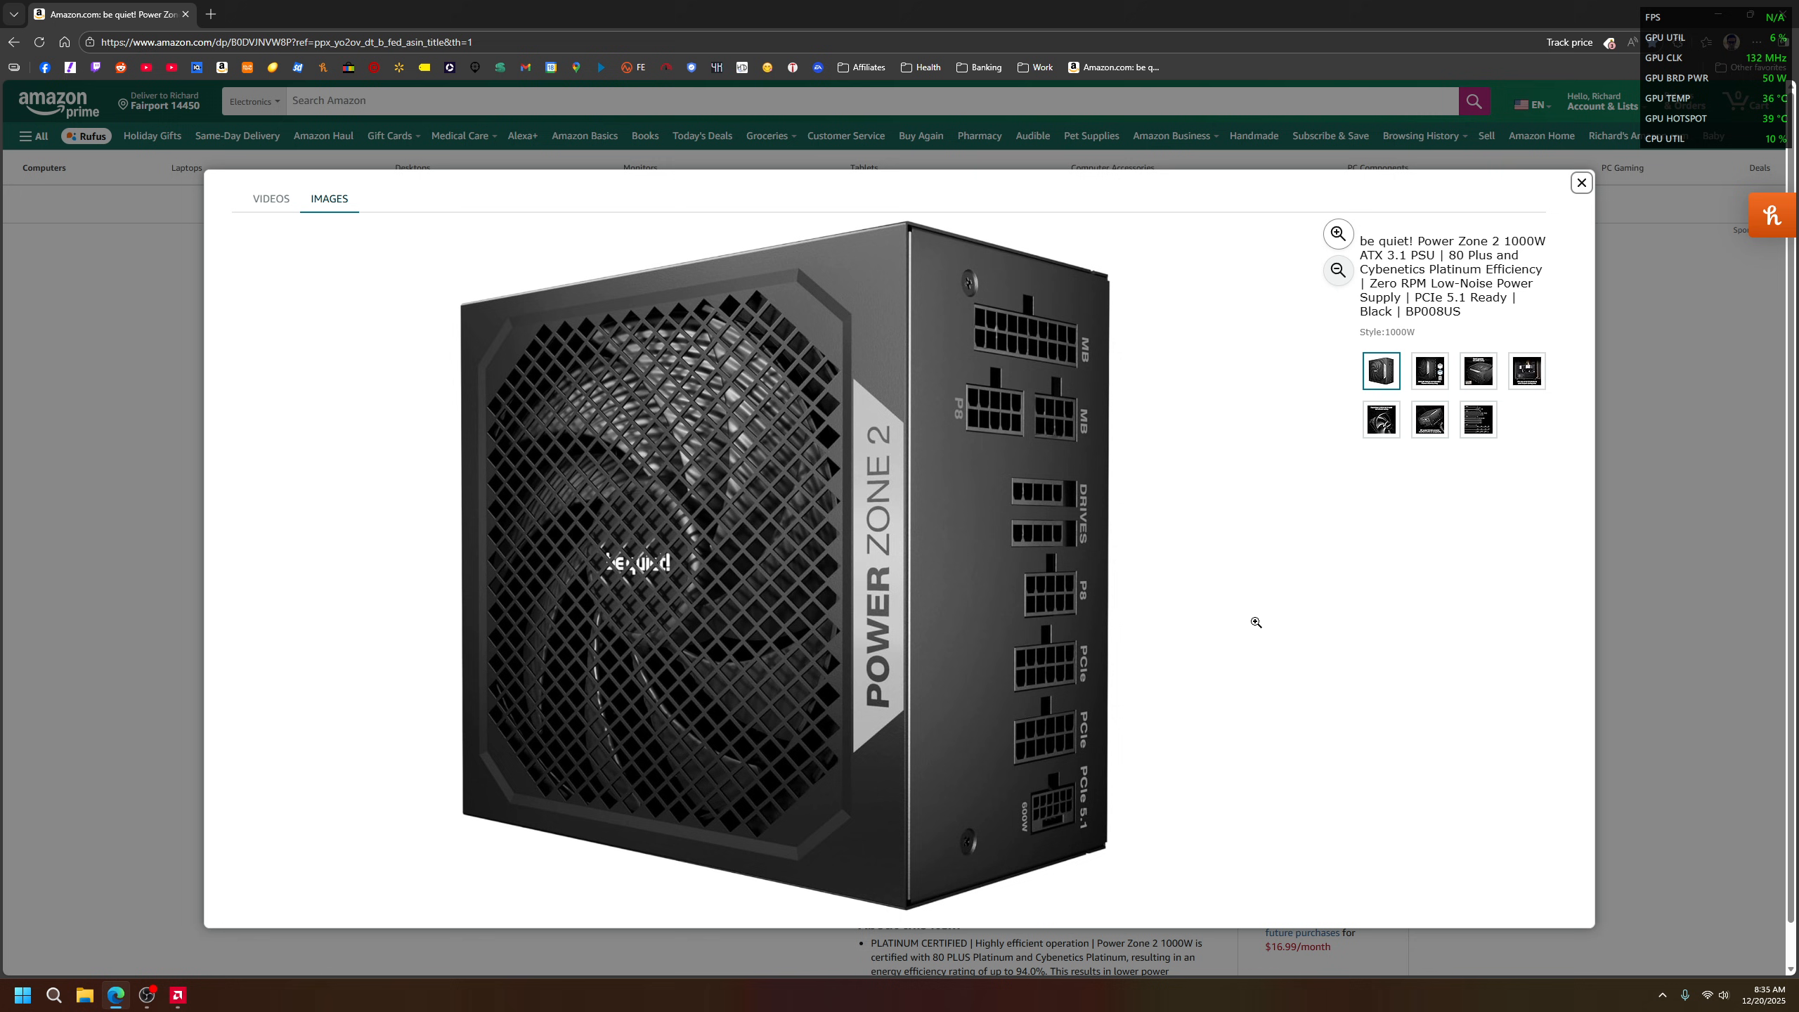
click(1580, 181)
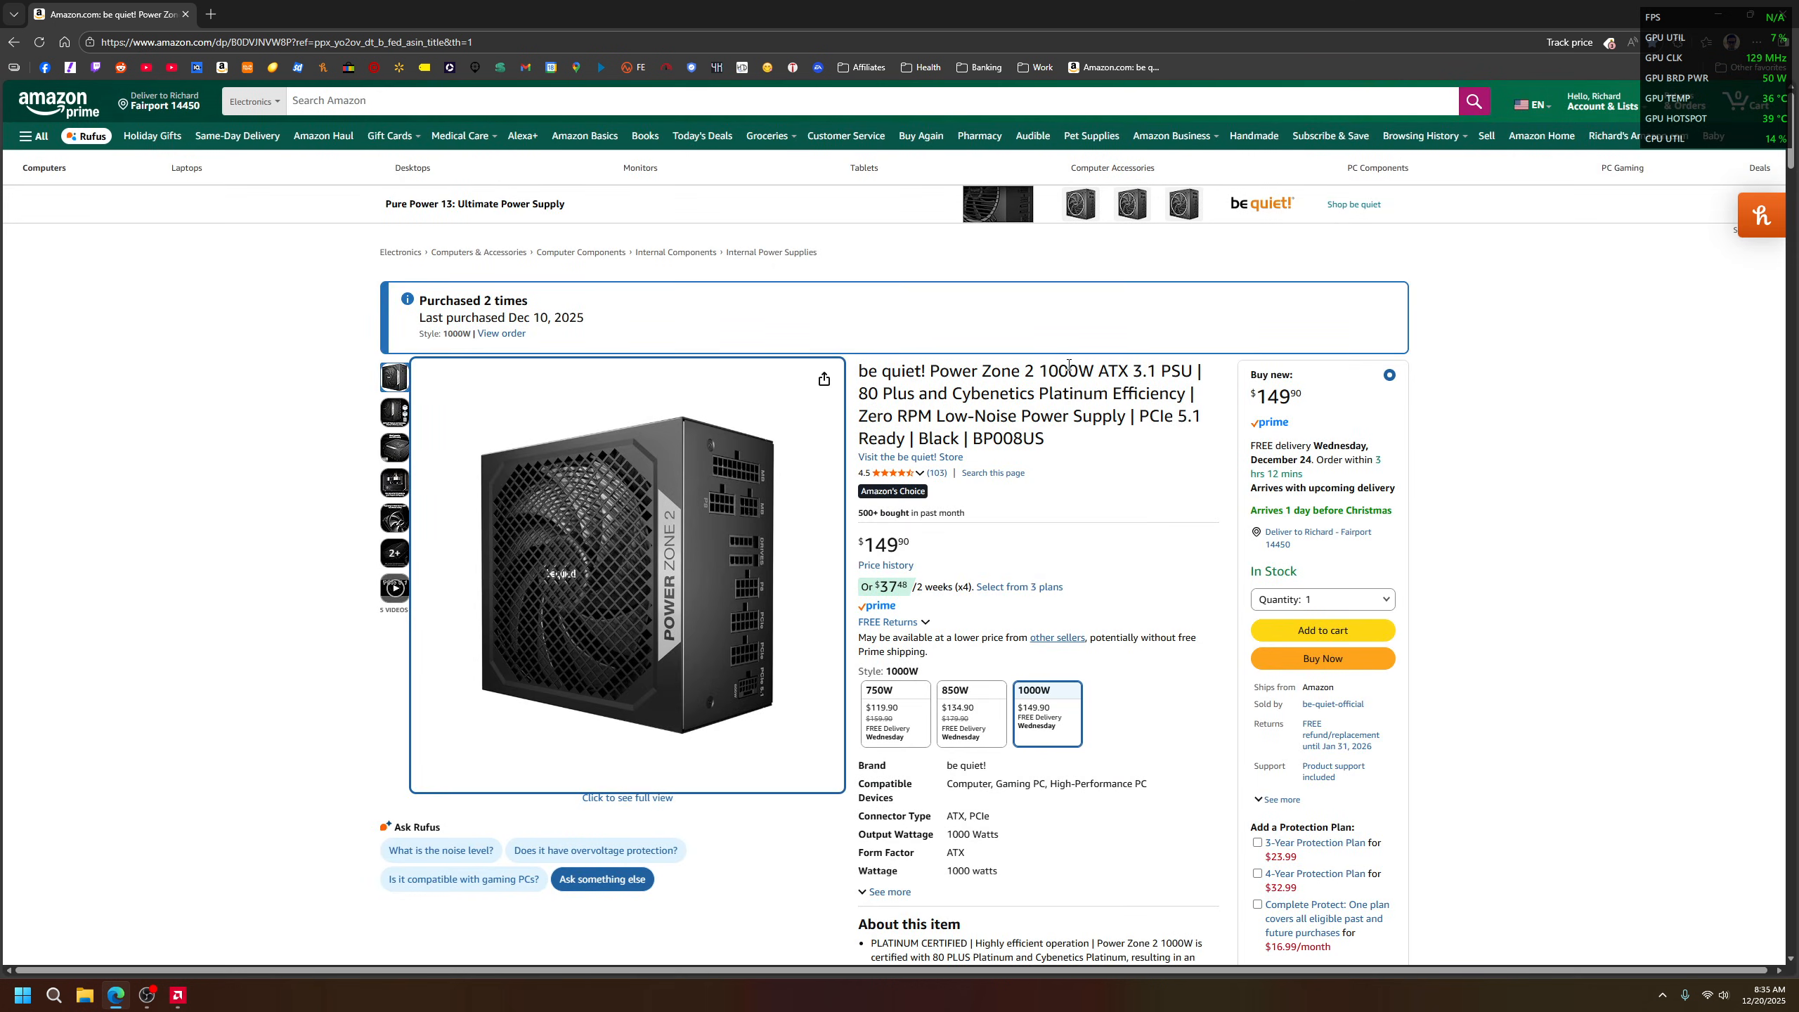
drag(1098, 371, 1158, 371)
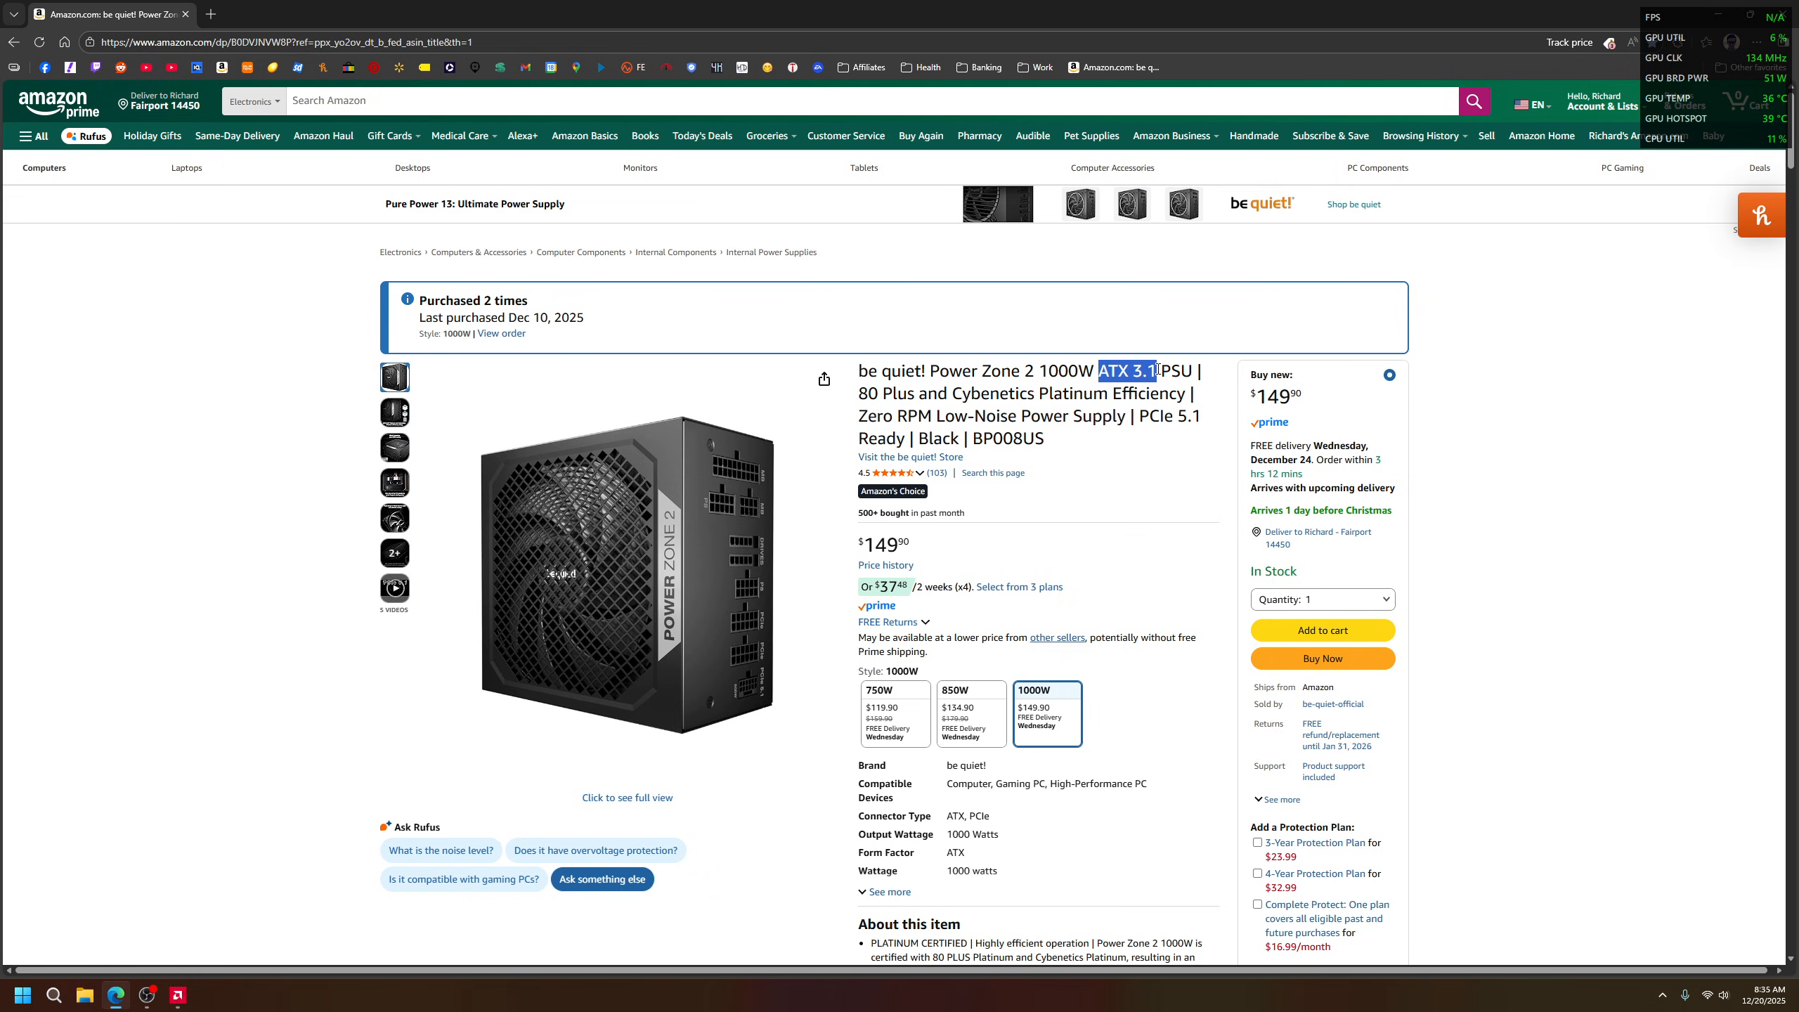
drag(1039, 373, 1159, 375)
click(1140, 444)
drag(1041, 374, 1166, 375)
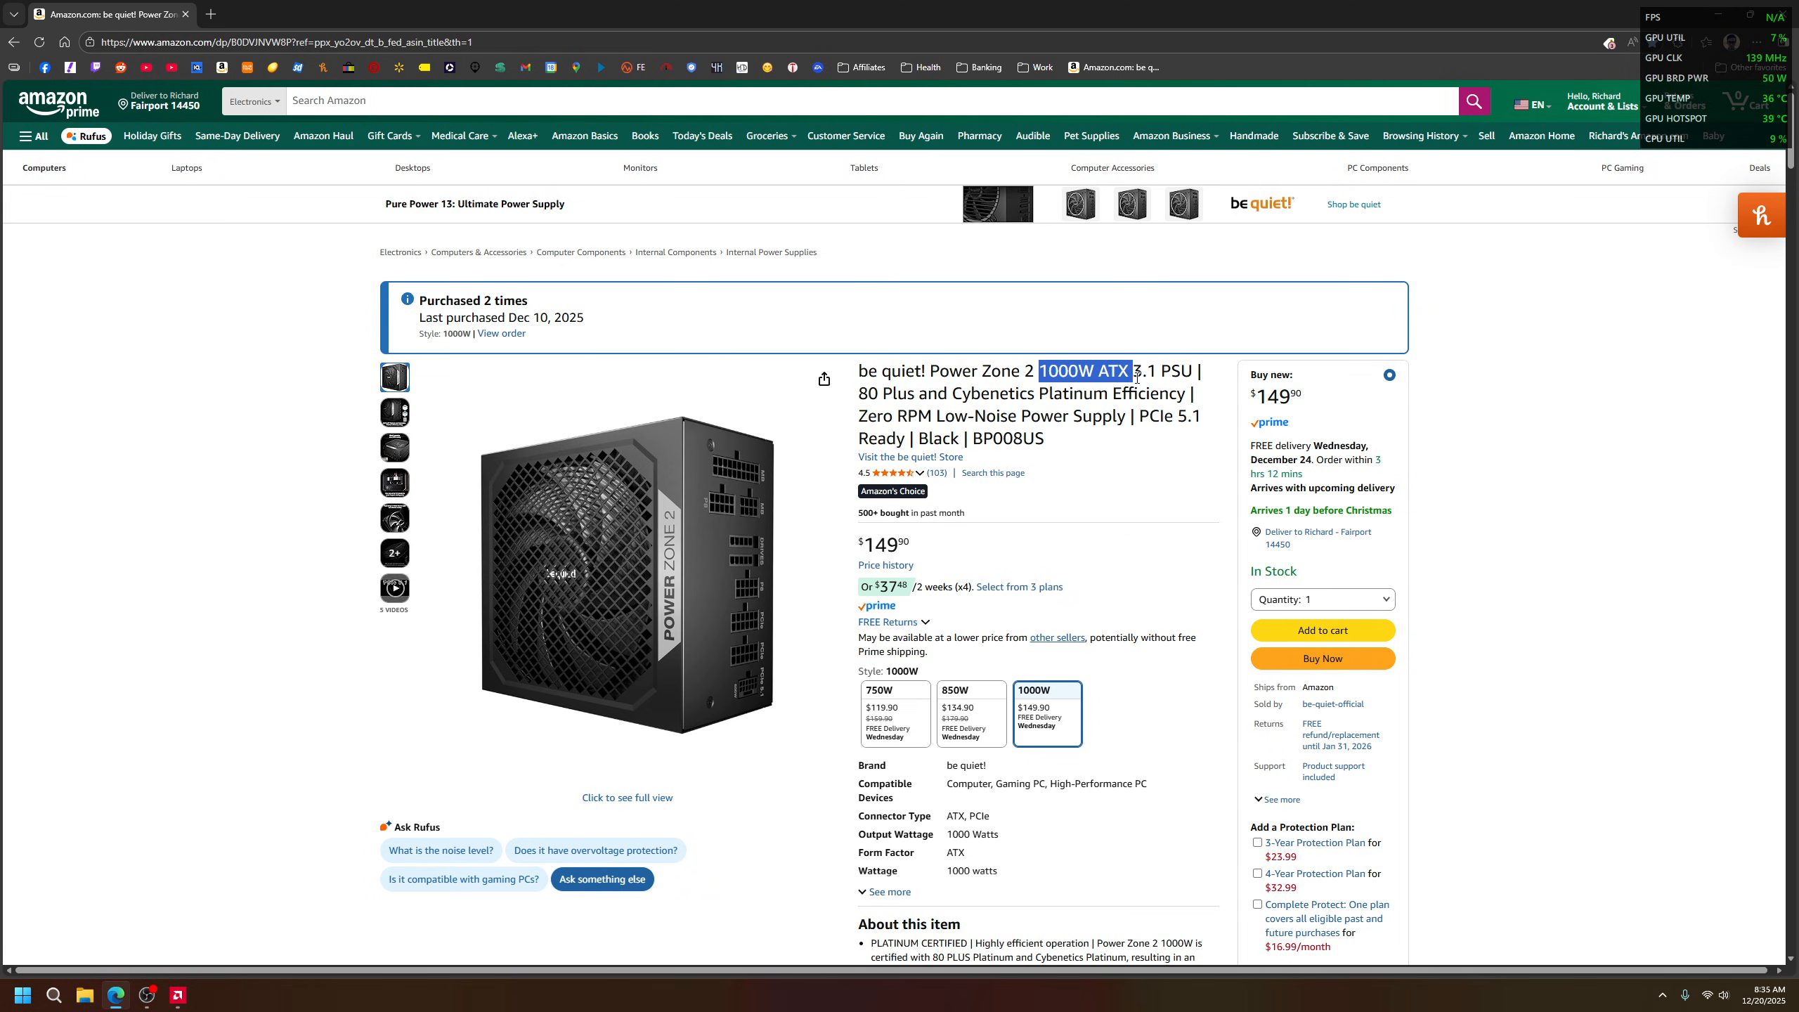
Bring up the HWiNFO64 sensor readings from the system tray.
click(1663, 996)
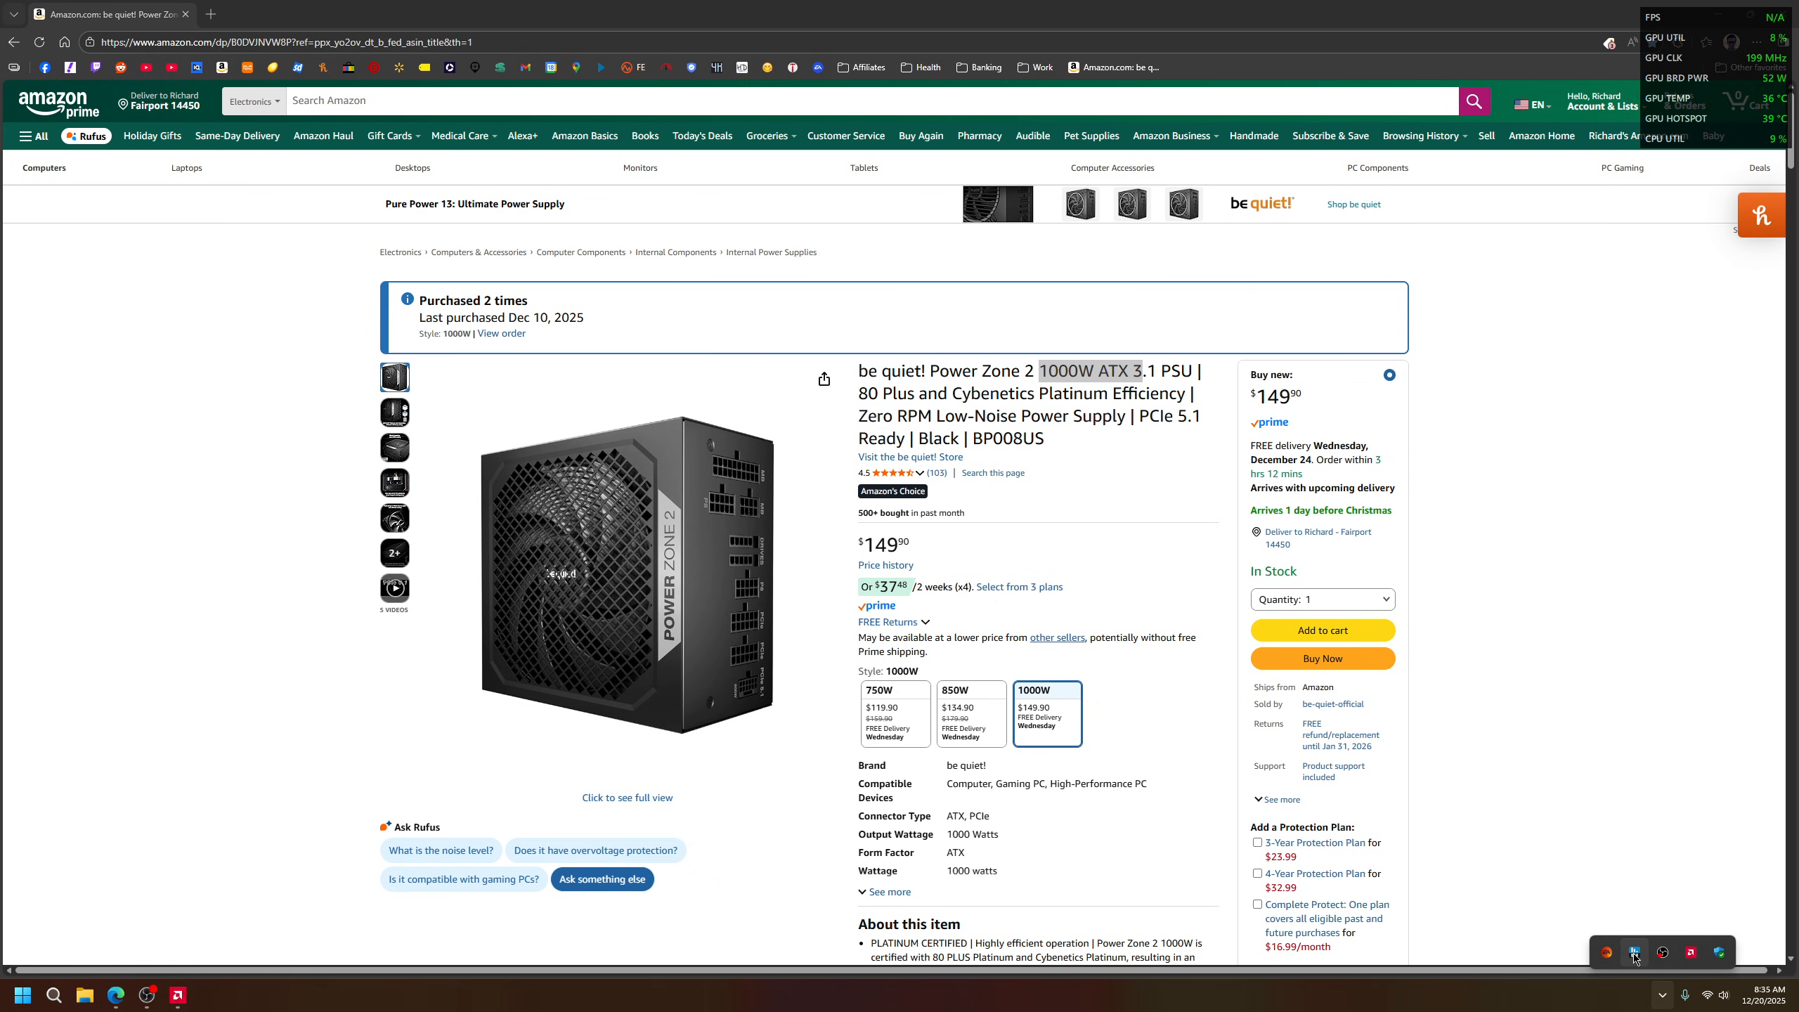
click(1636, 954)
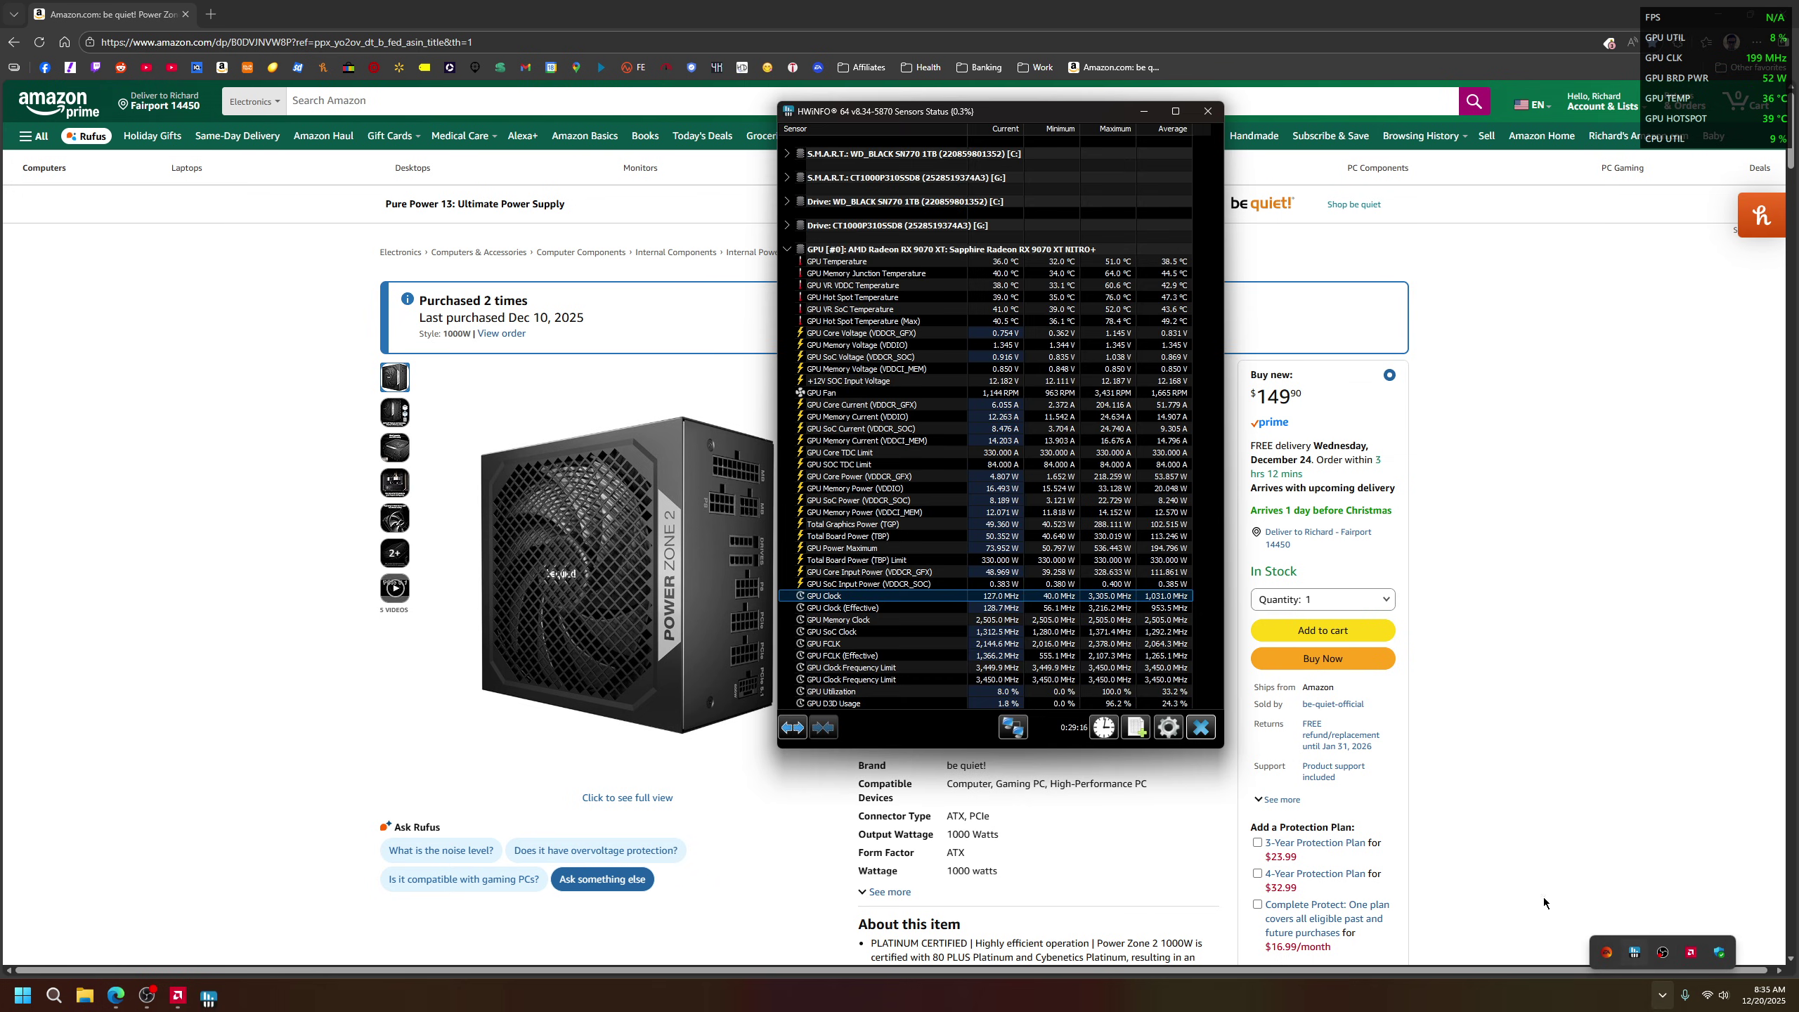
Pick out the GPU Power Maximum reading, then close the HWiNFO sensor window.
click(1120, 549)
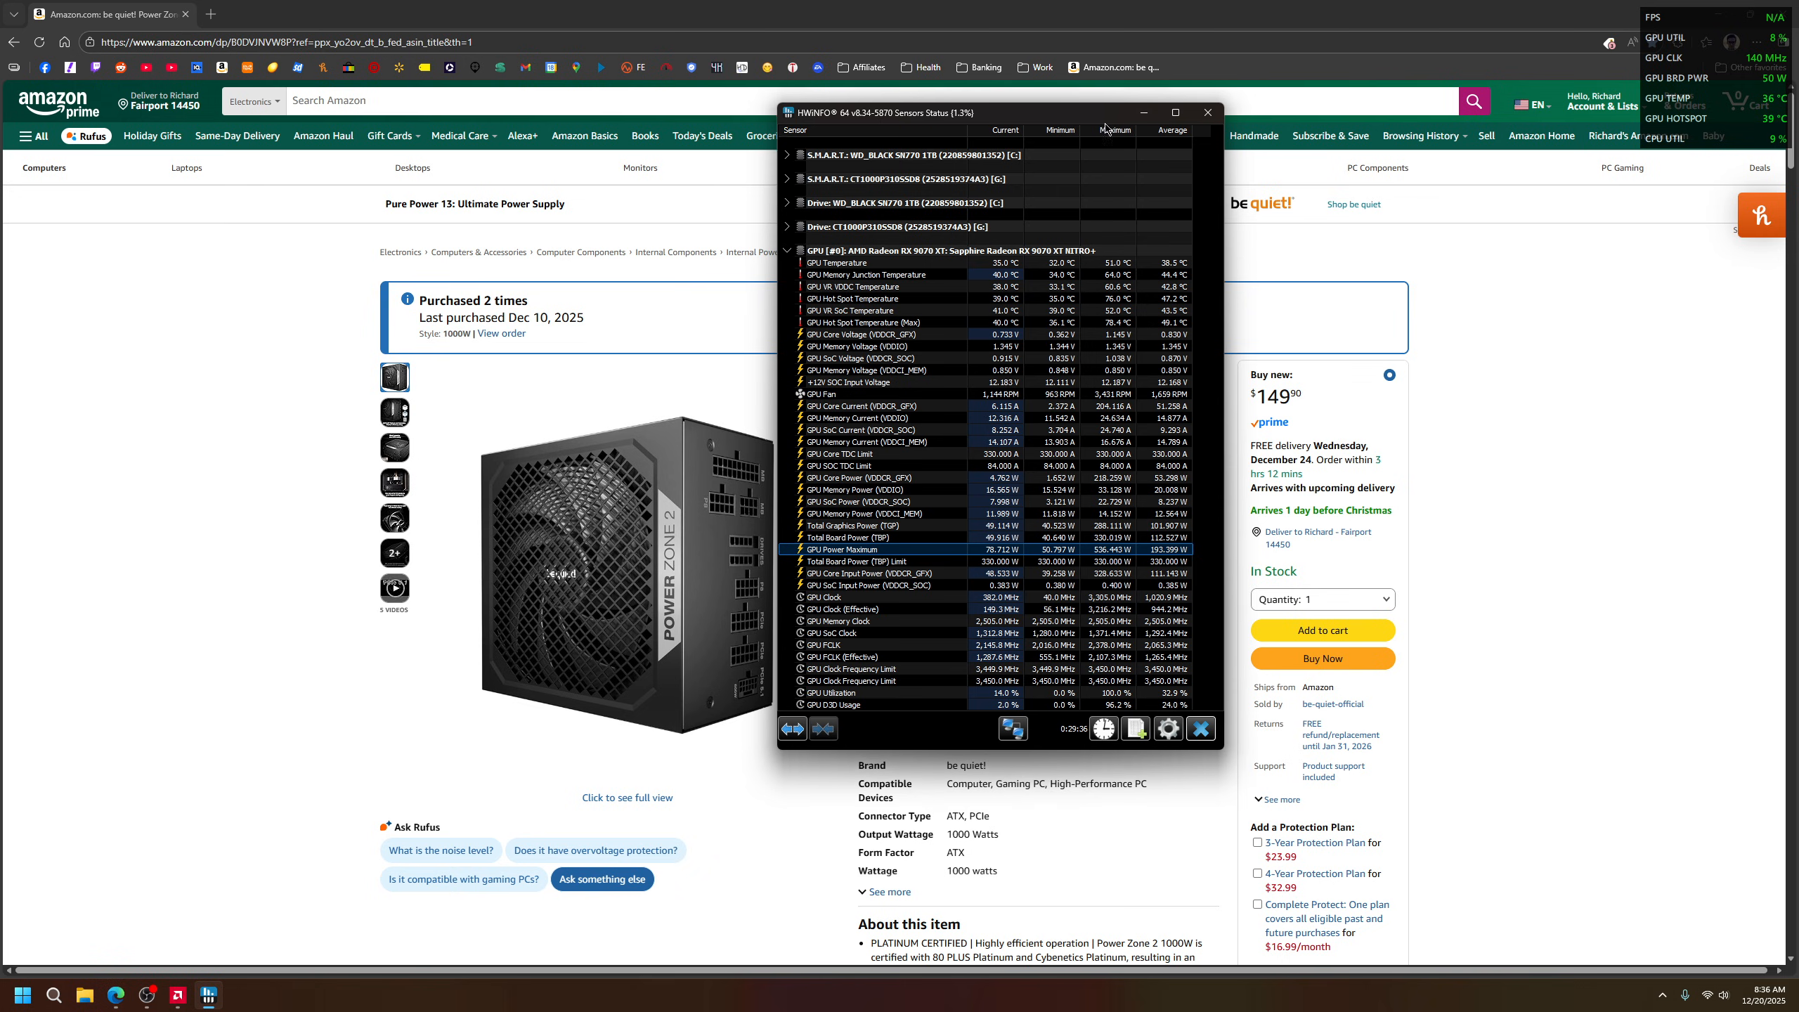
drag(1112, 110, 1104, 144)
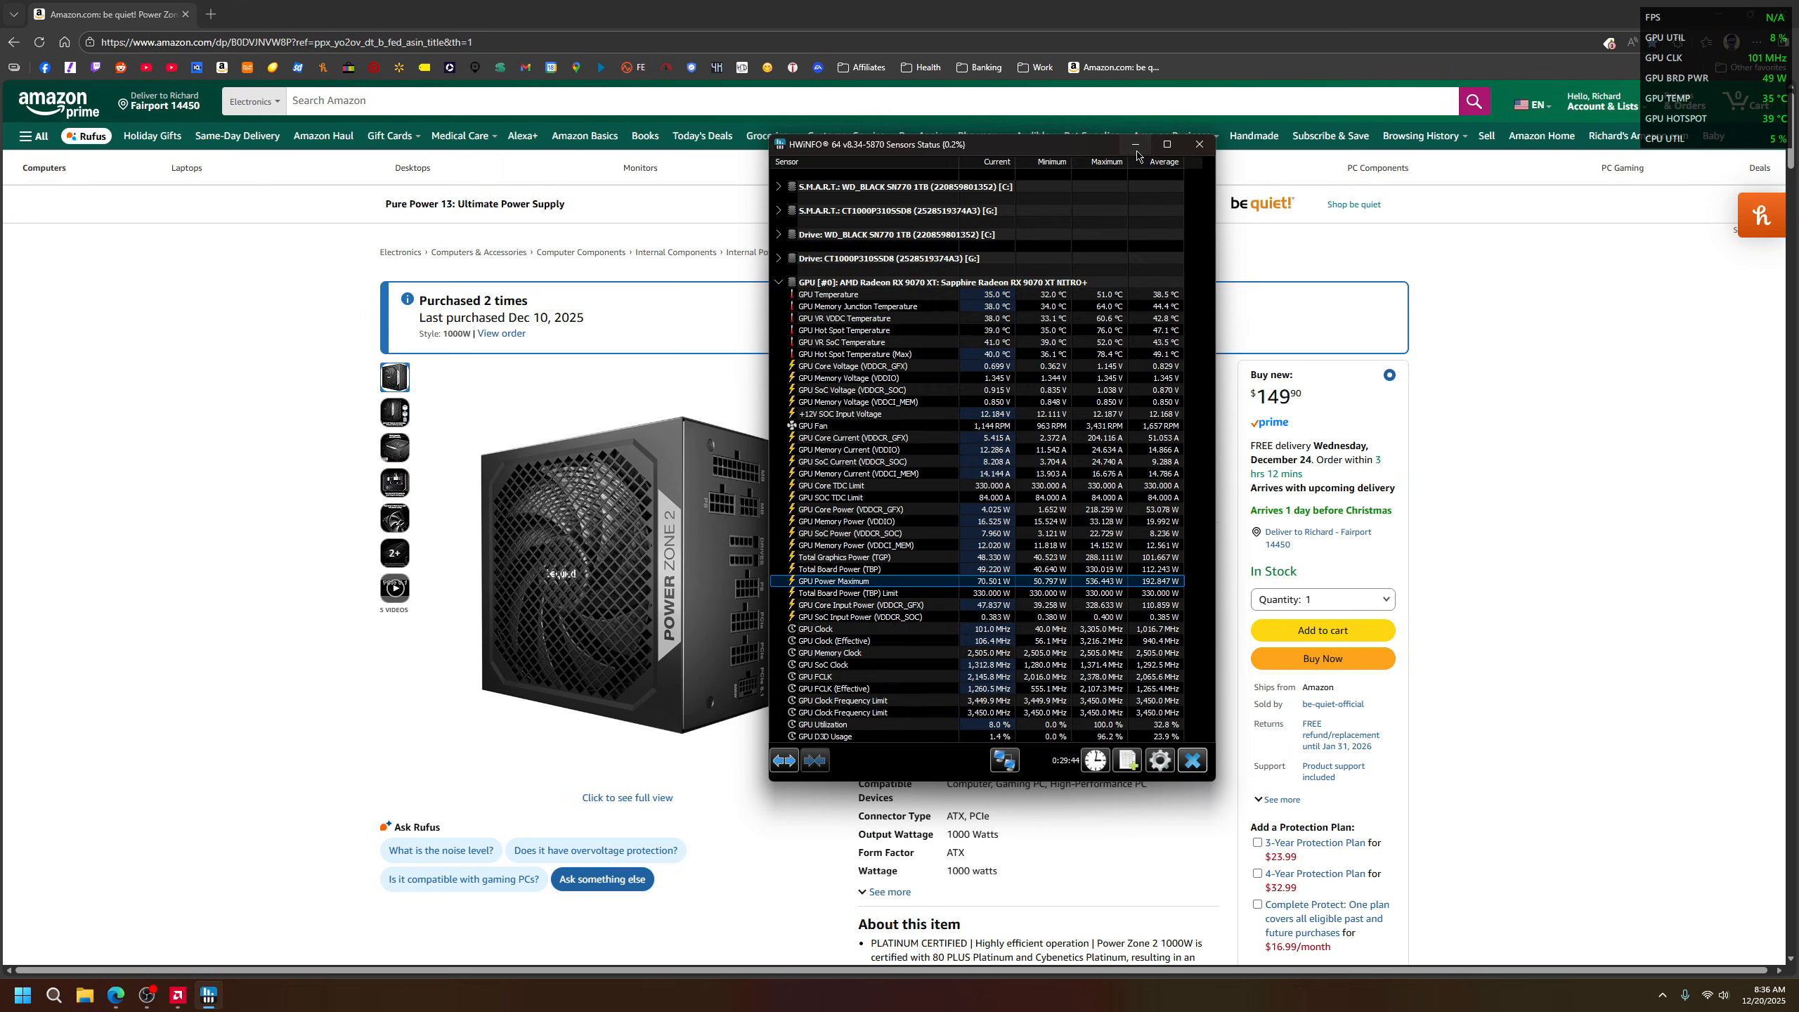
click(1137, 145)
Minimize the browser and launch AMD Software: Adrenalin Edition from the desktop context menu.
click(1716, 10)
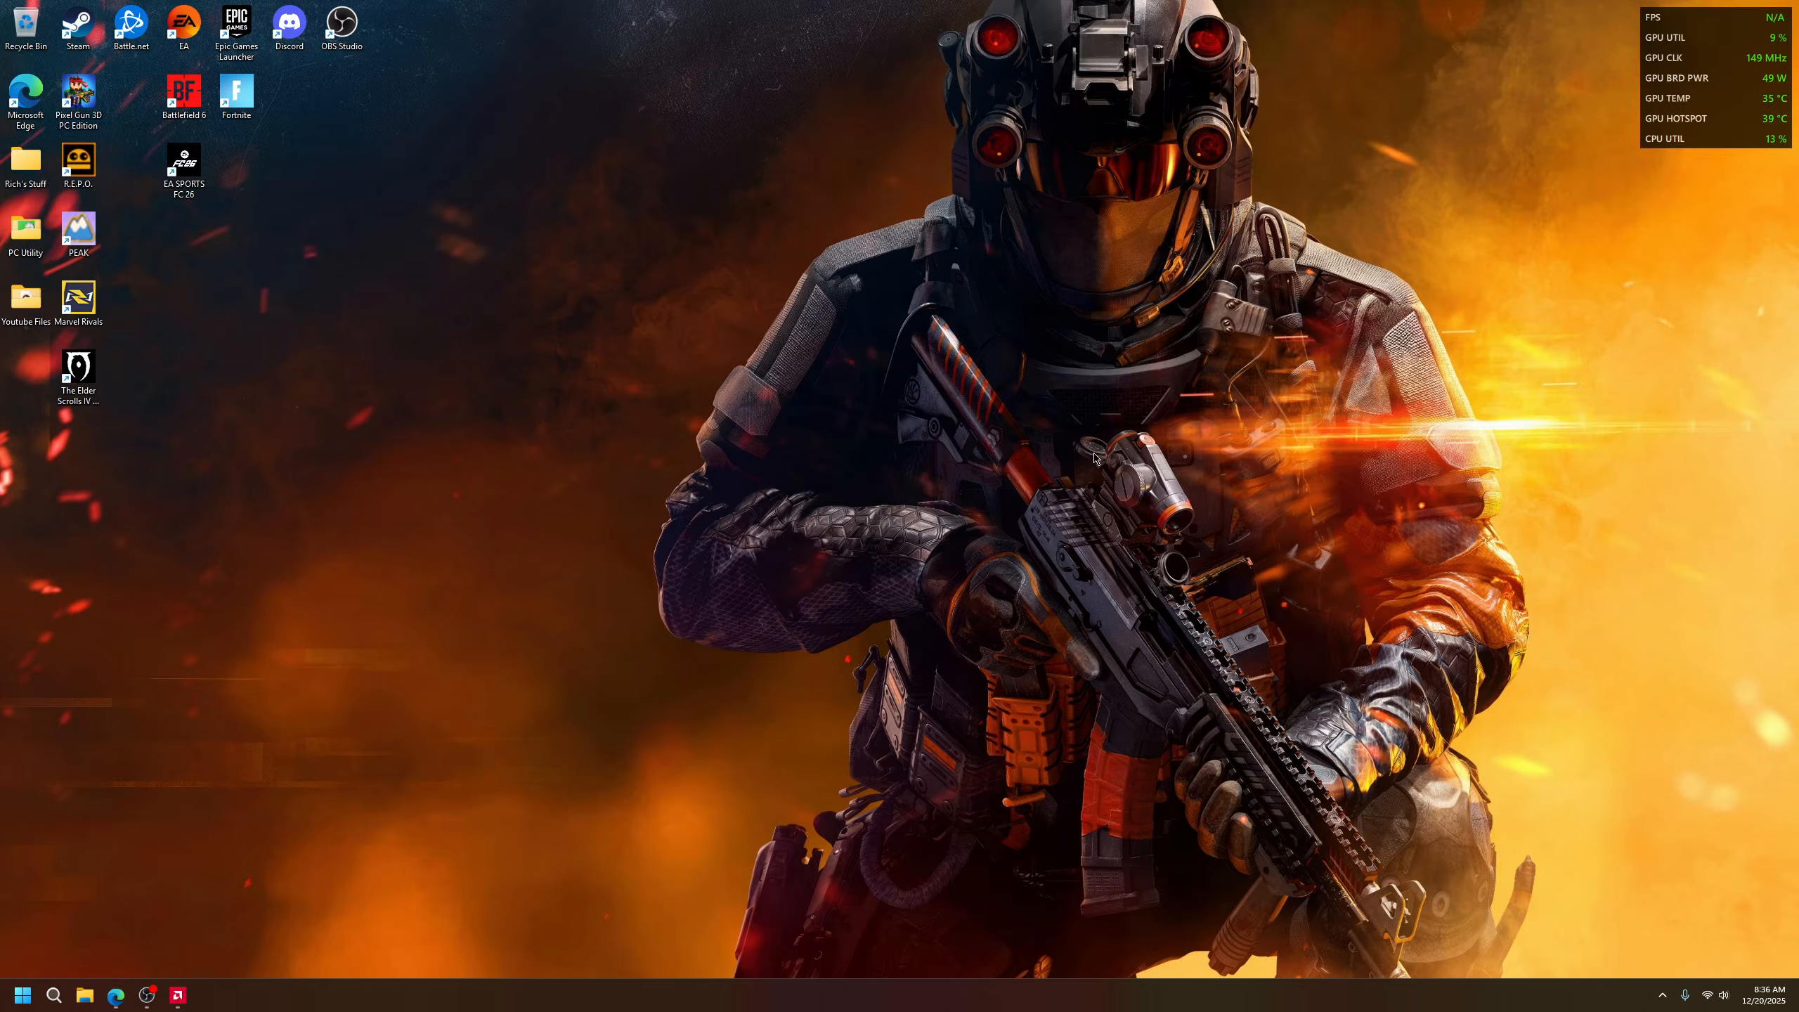
click(22, 996)
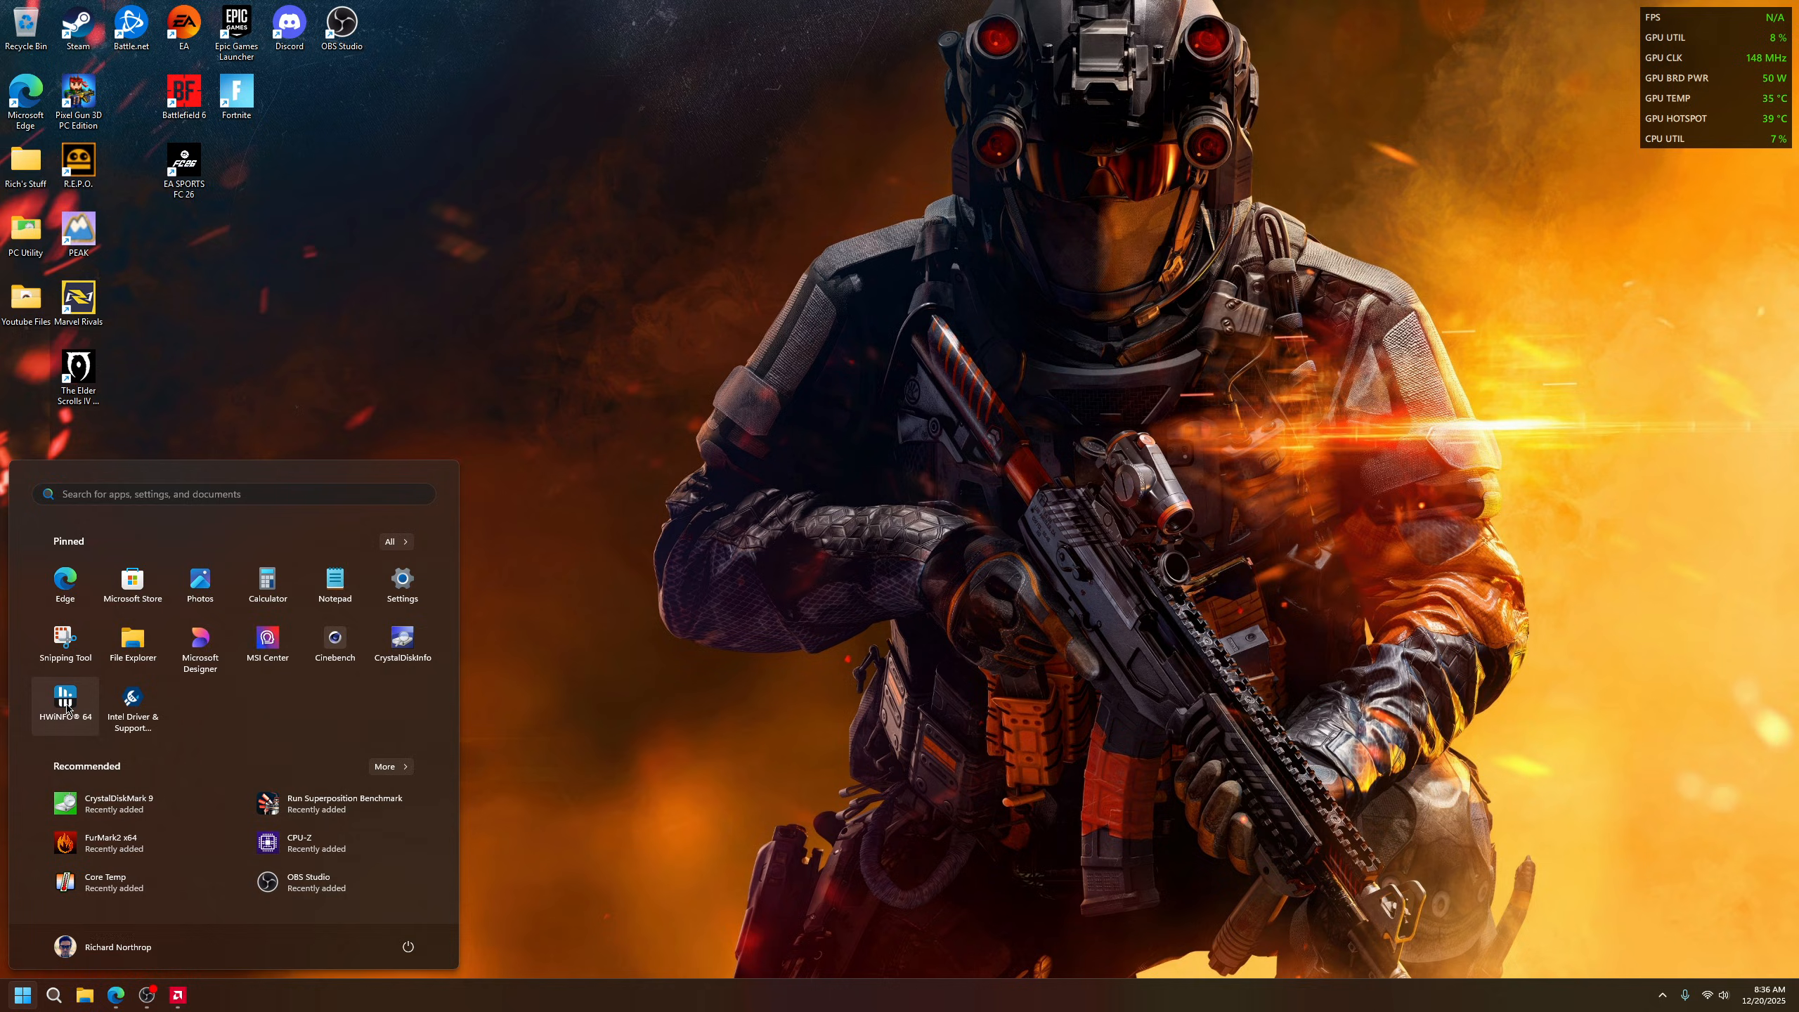
click(747, 437)
right_click(747, 438)
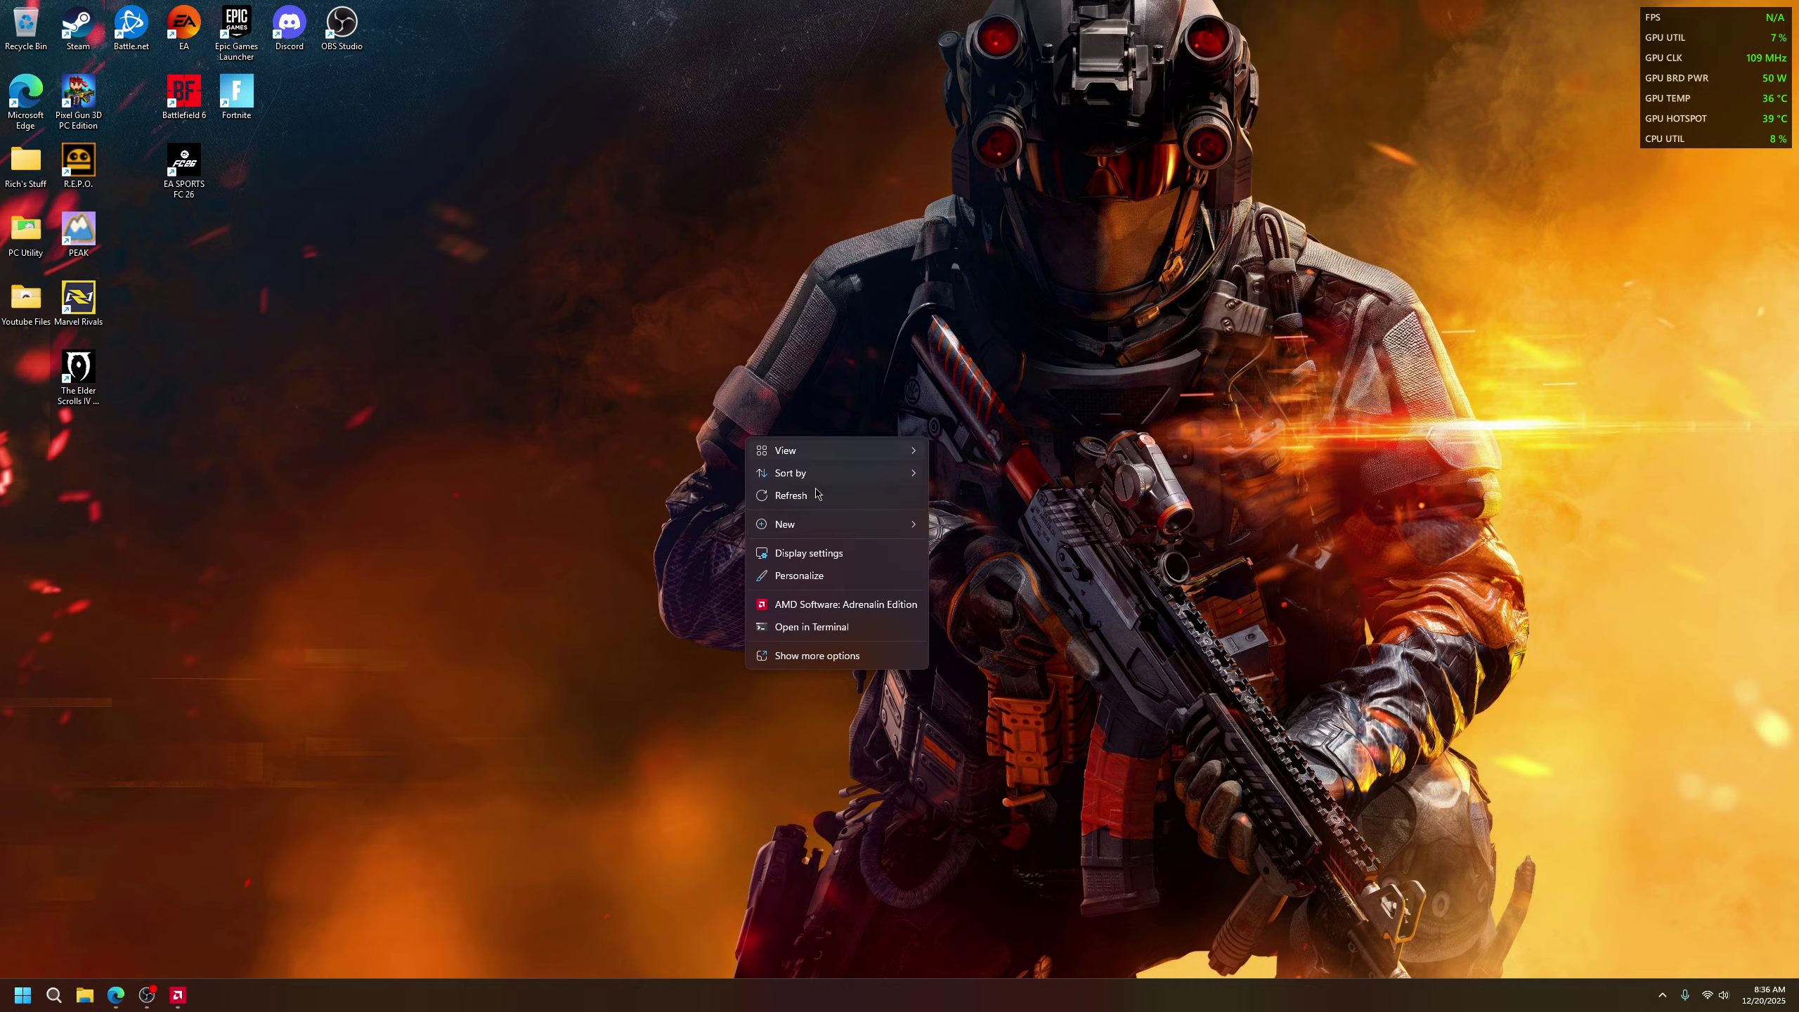
click(844, 606)
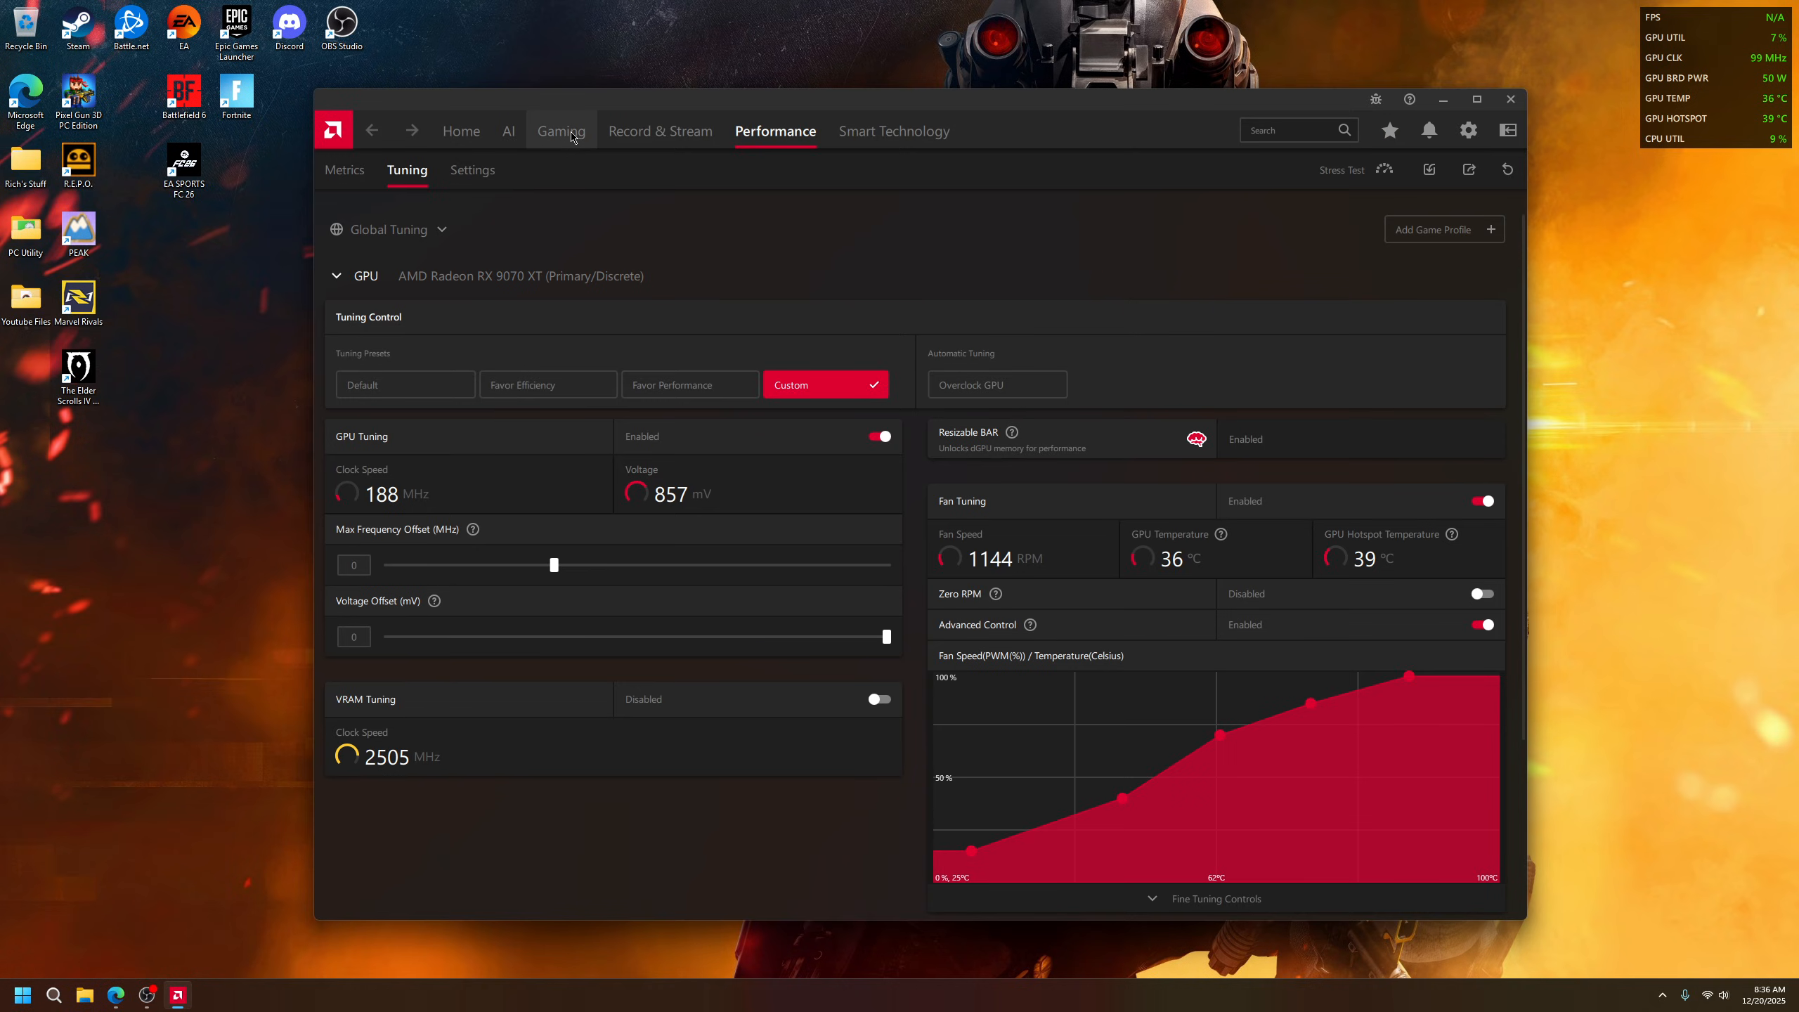
Browse the metrics overlay and games library, then return to the GPU tuning settings.
click(345, 169)
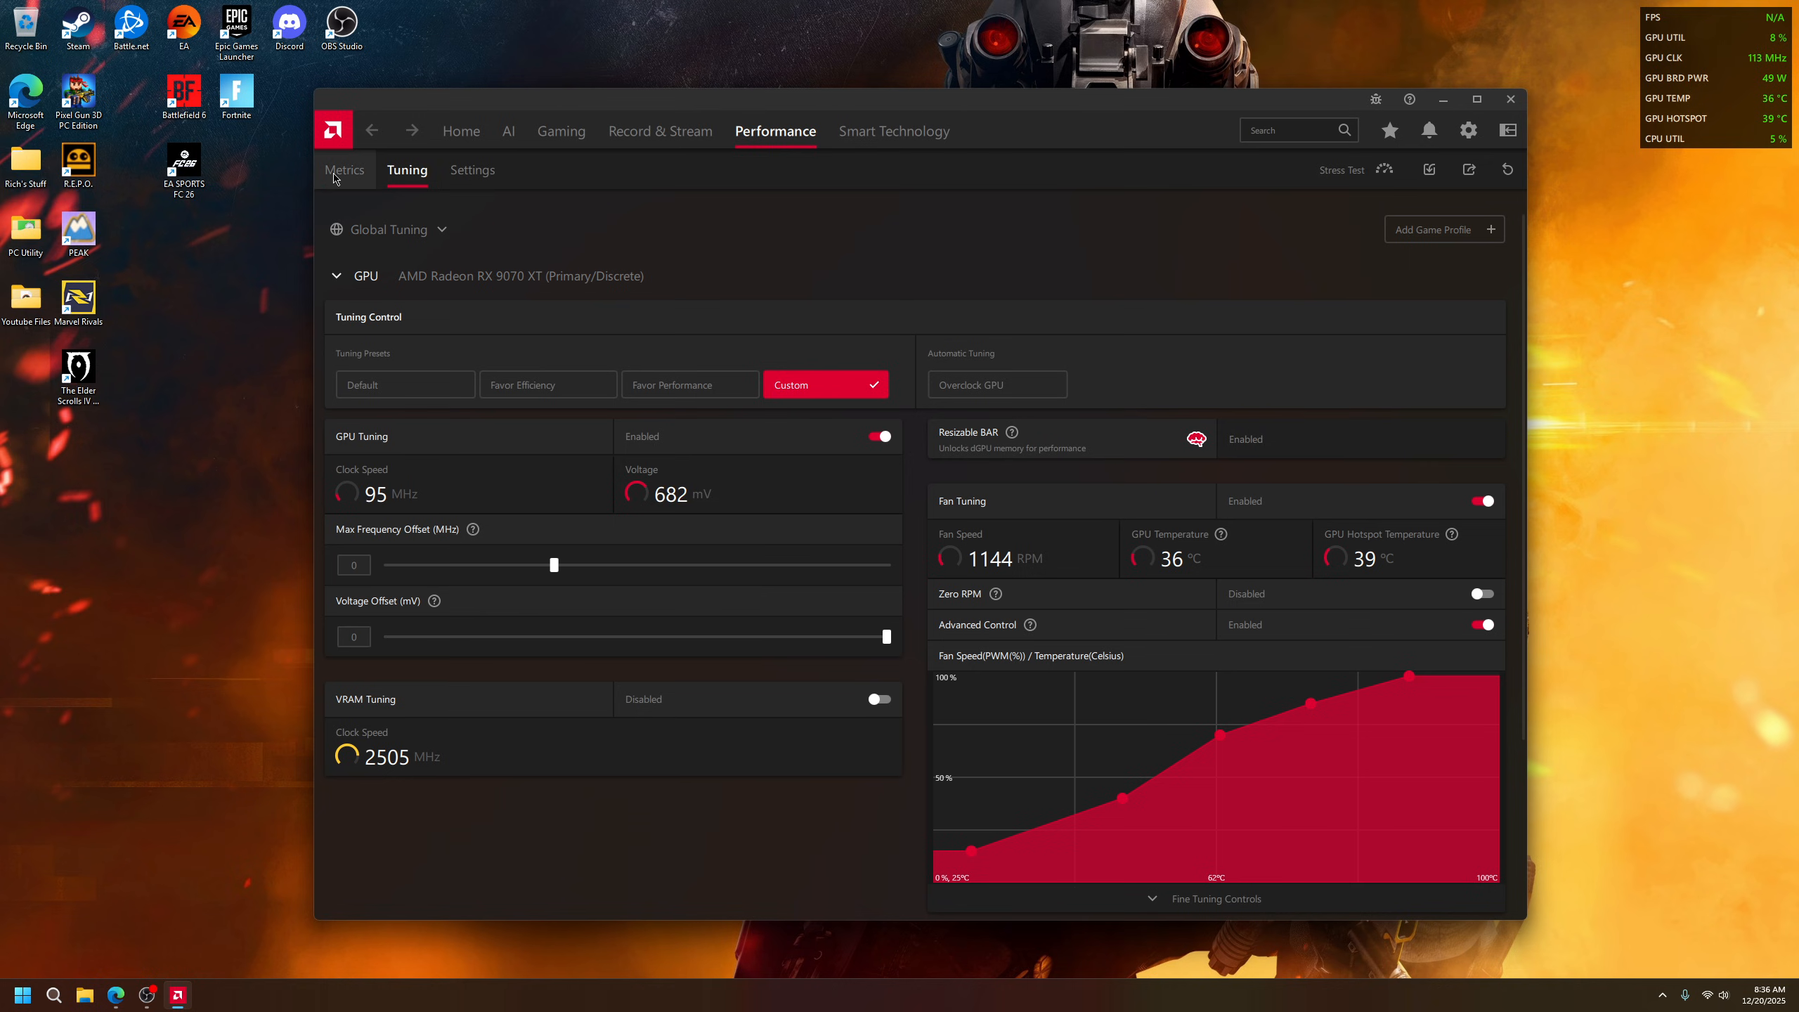
click(1435, 232)
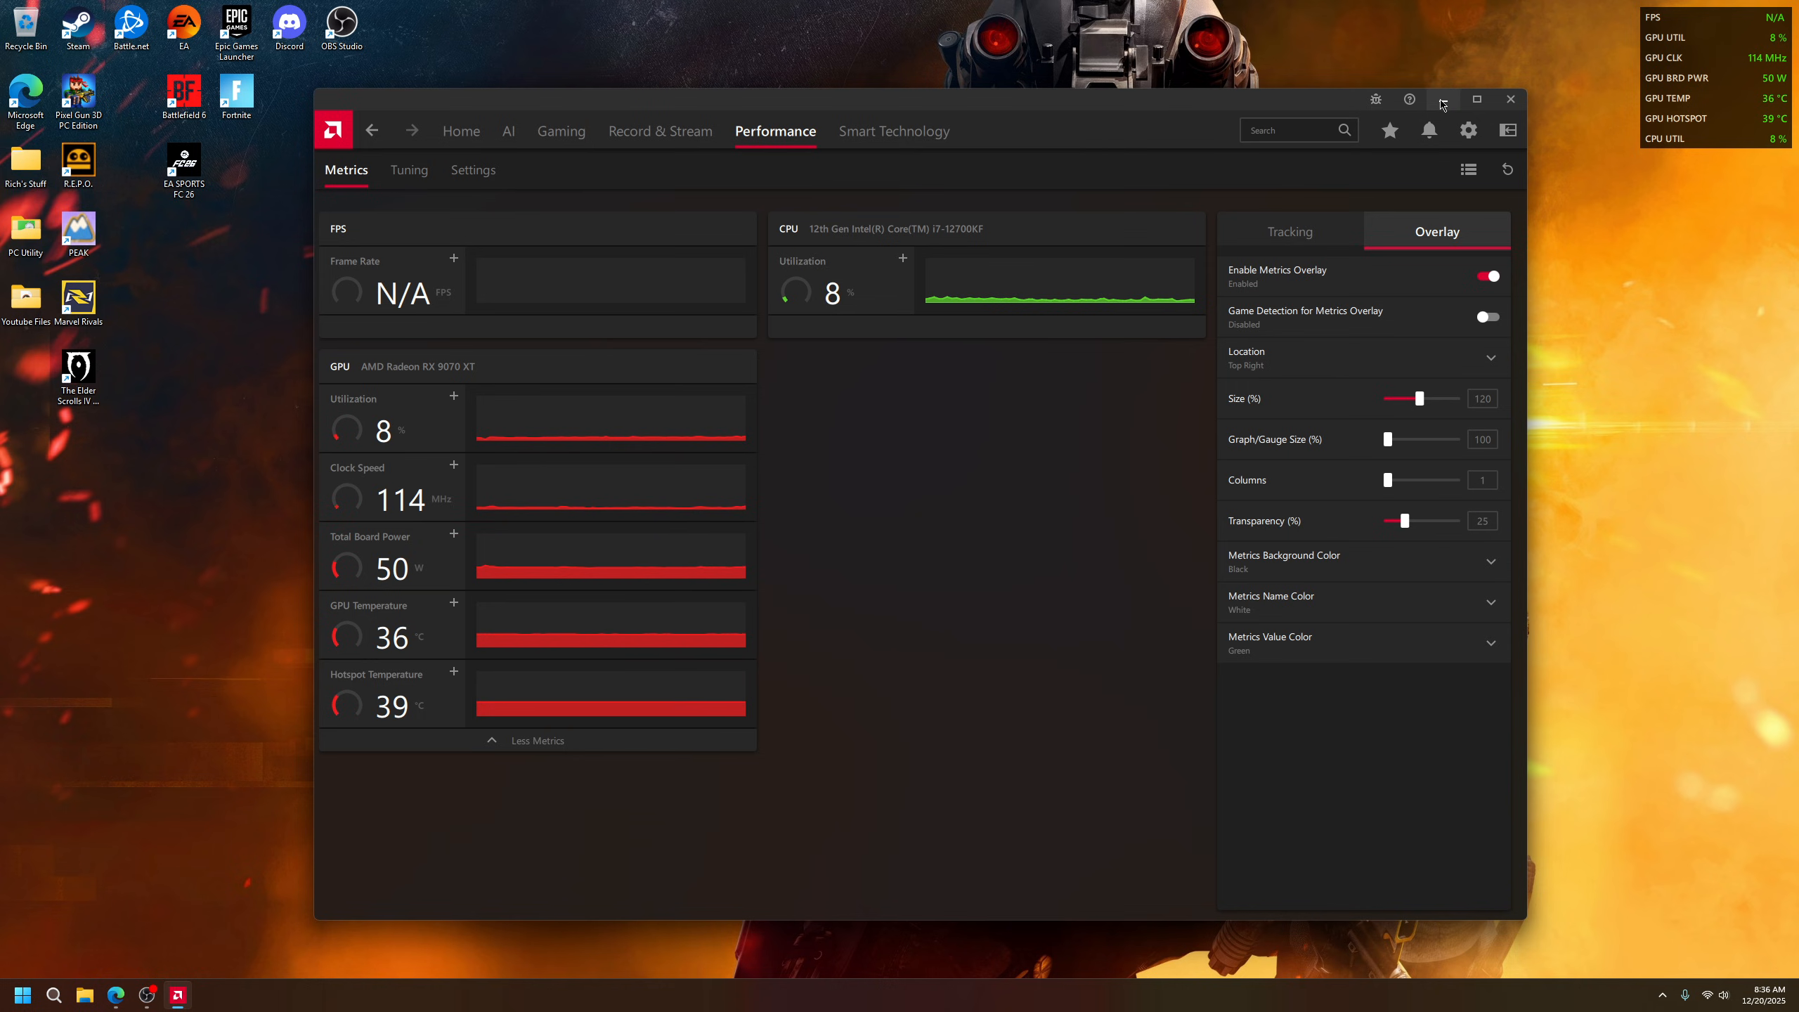
click(561, 131)
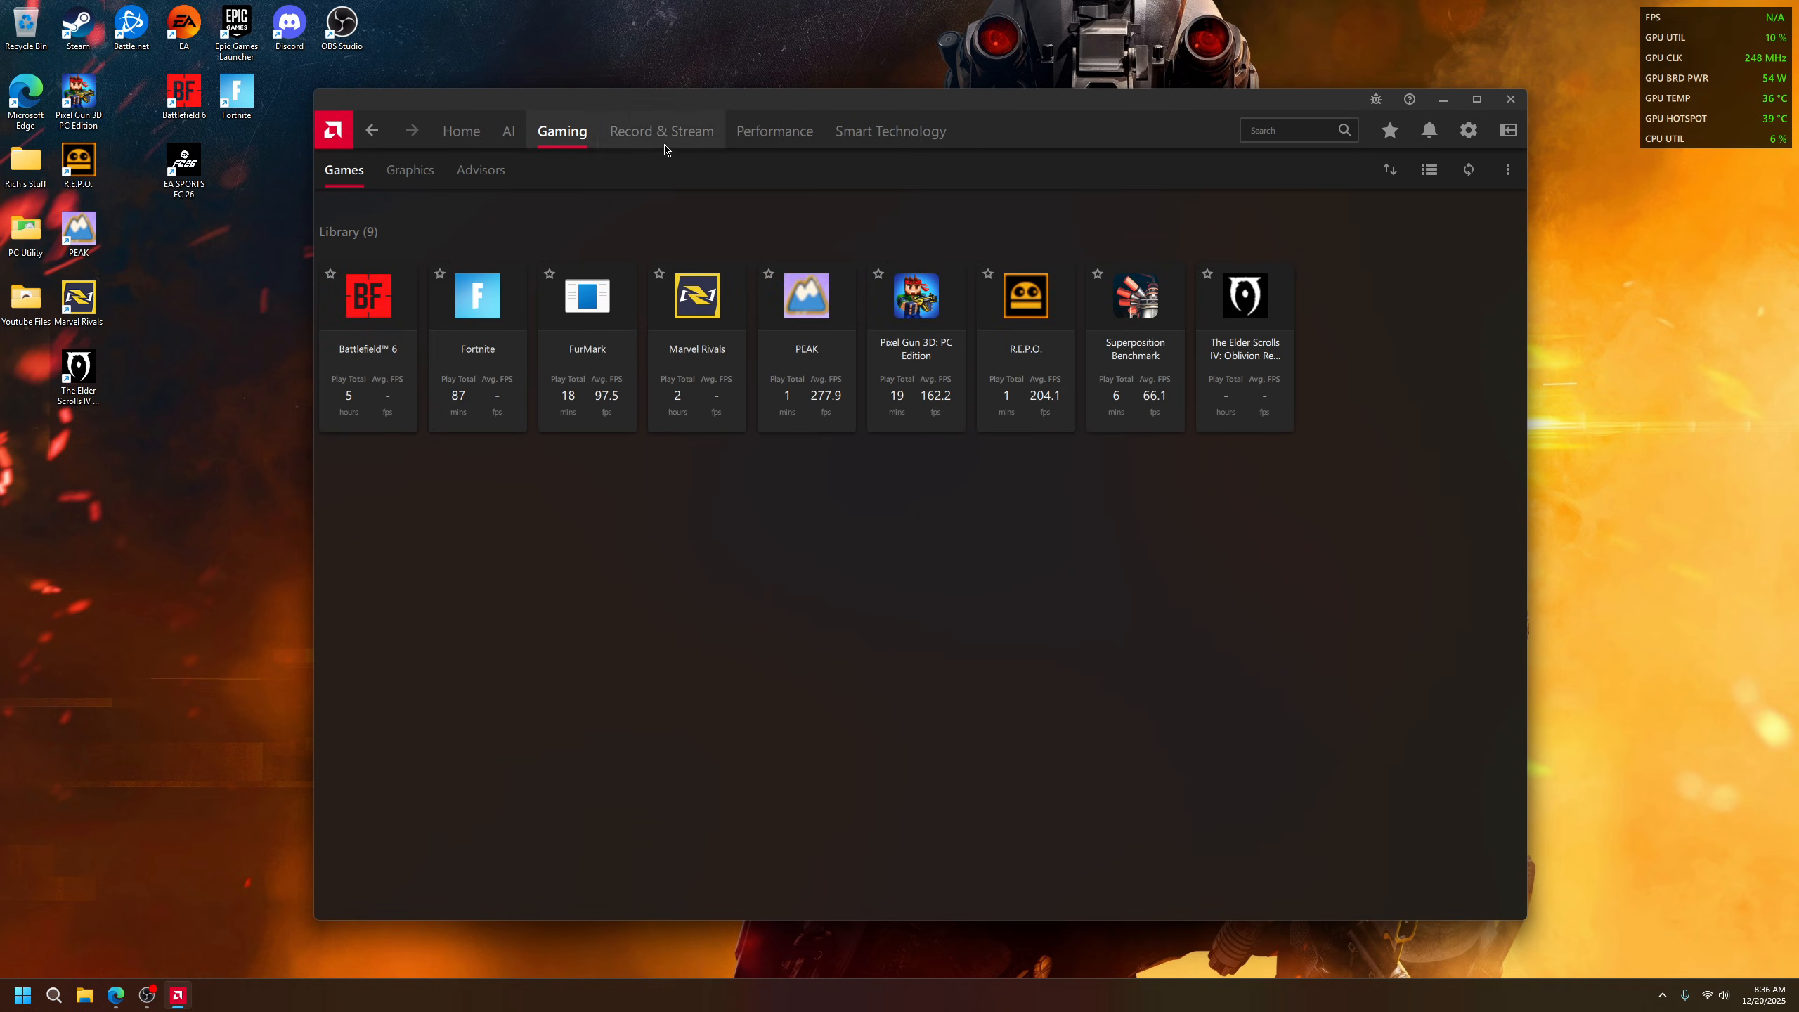
click(892, 131)
click(775, 131)
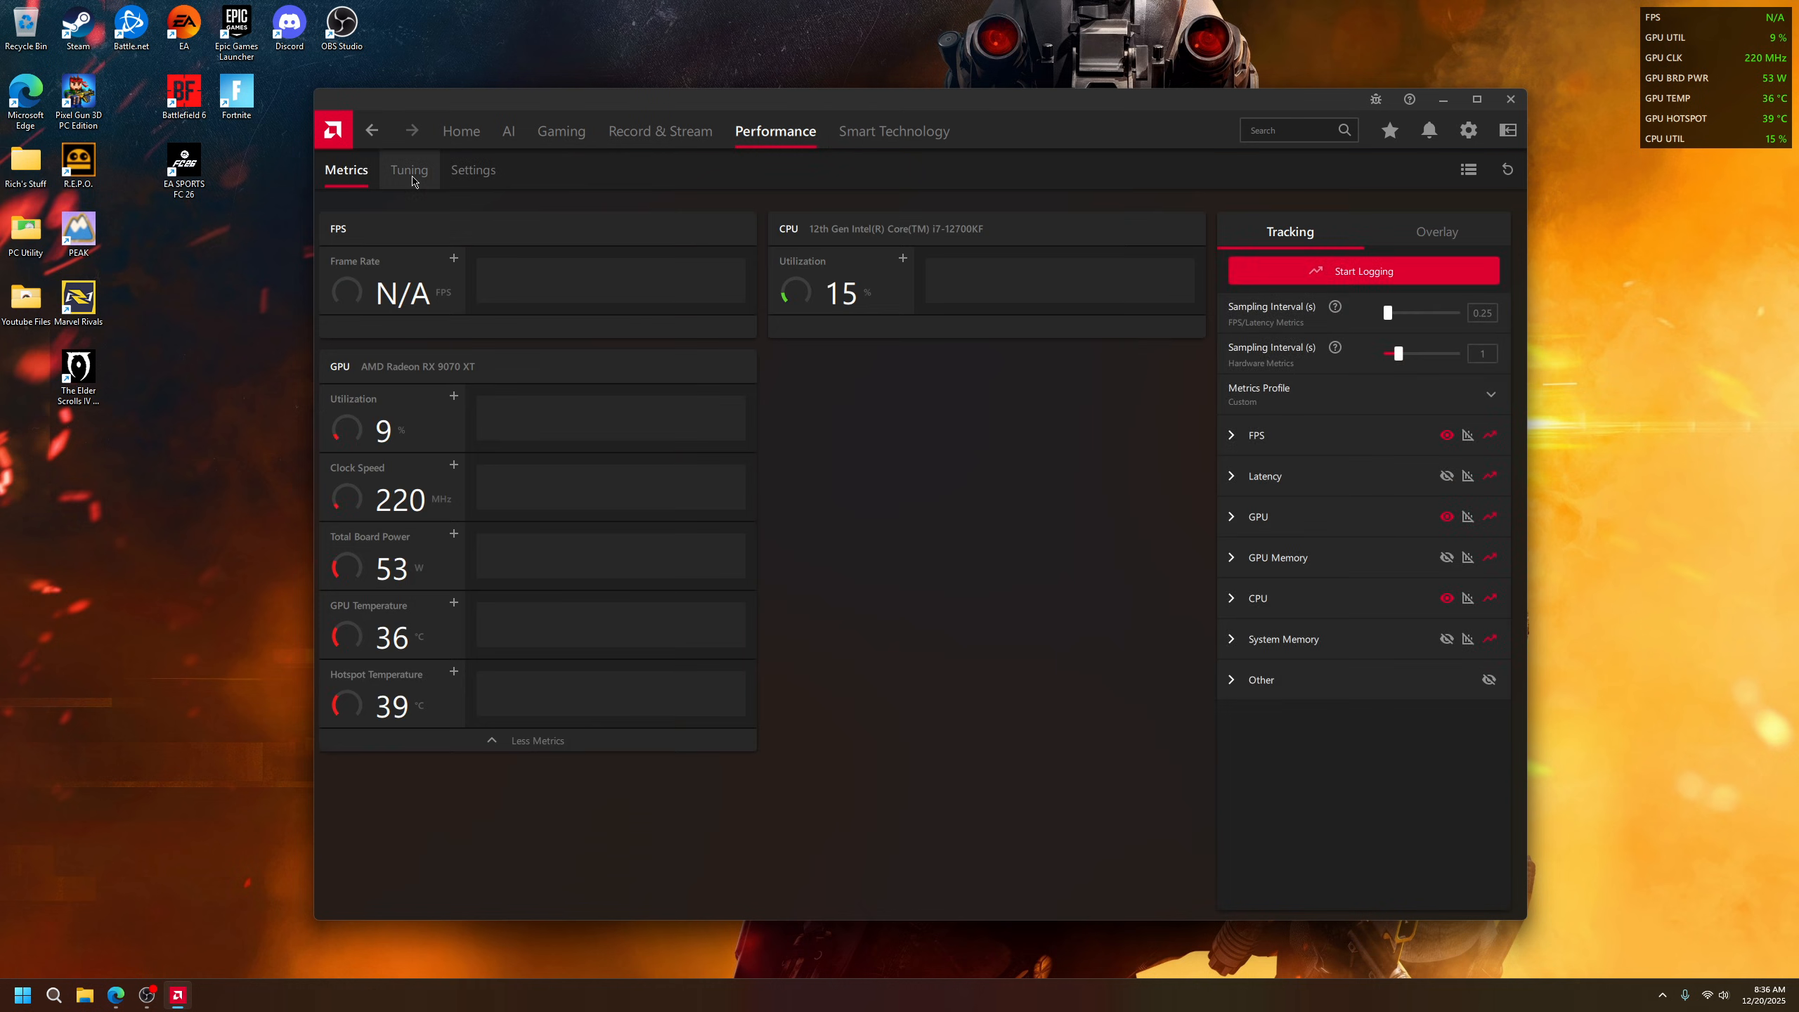
click(407, 170)
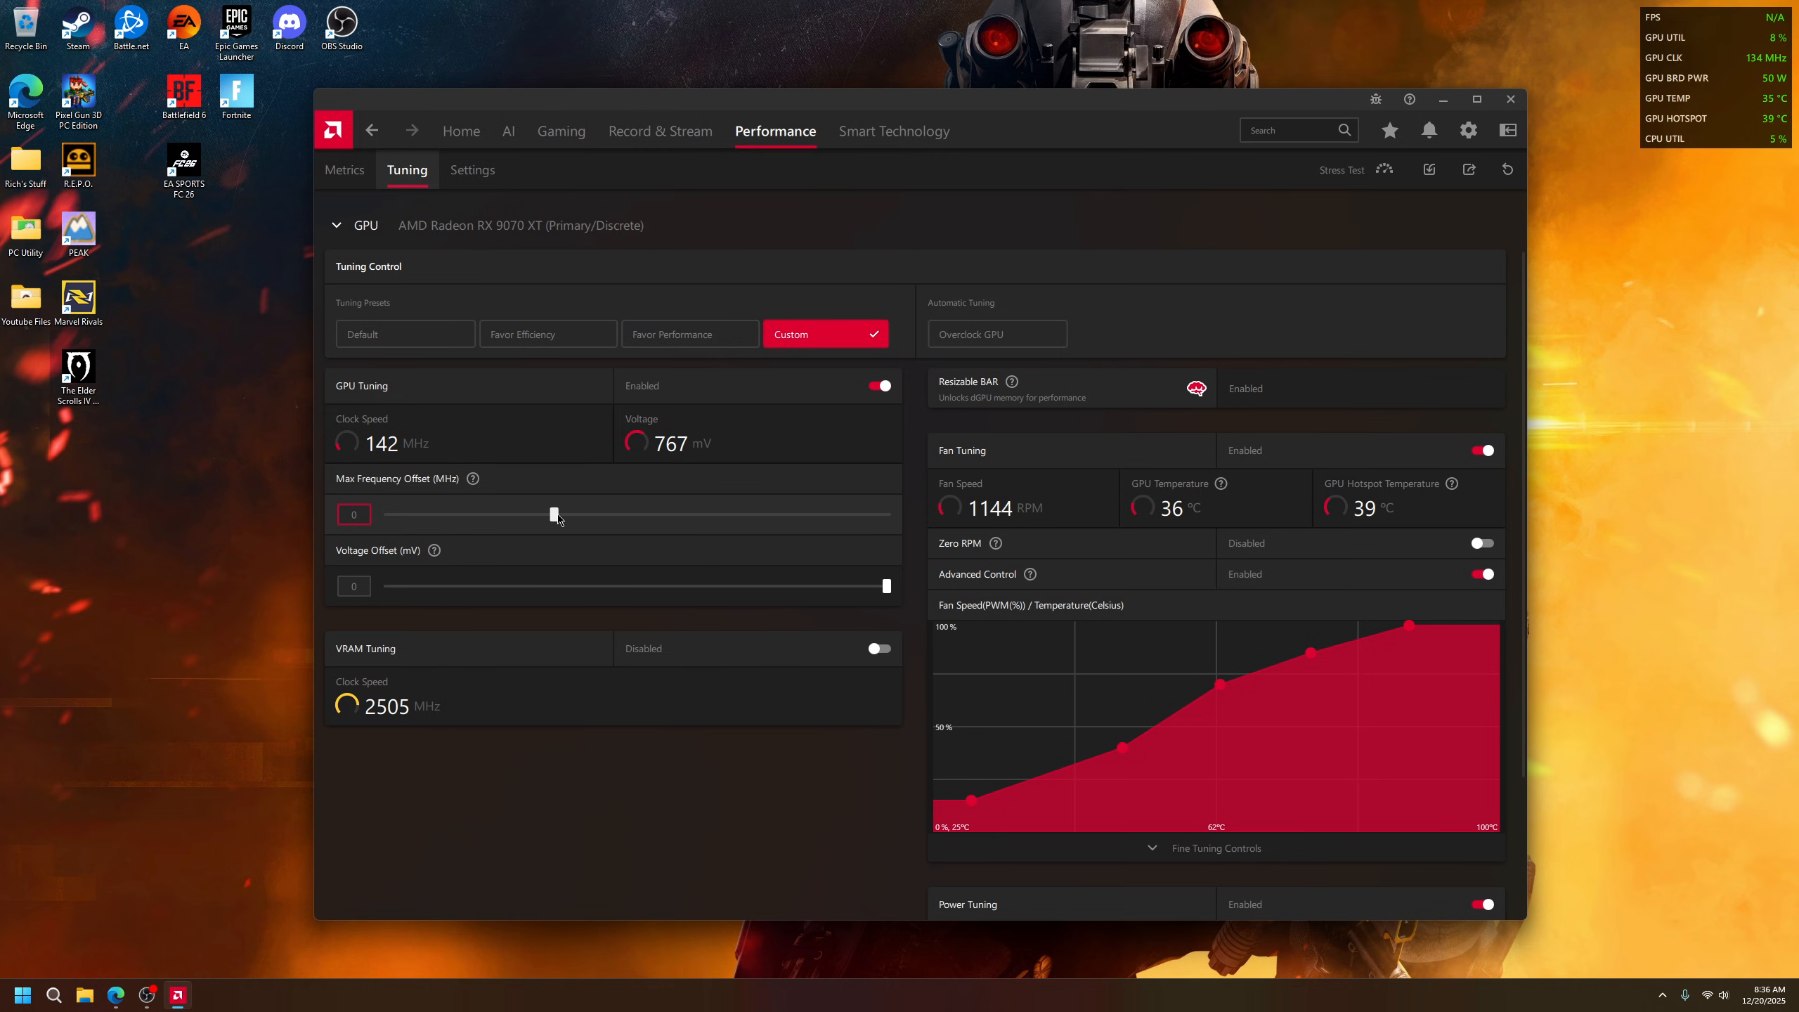
Try a -155 MHz max frequency offset, discard it to keep 0, and minimize Adrenalin.
drag(555, 516, 502, 515)
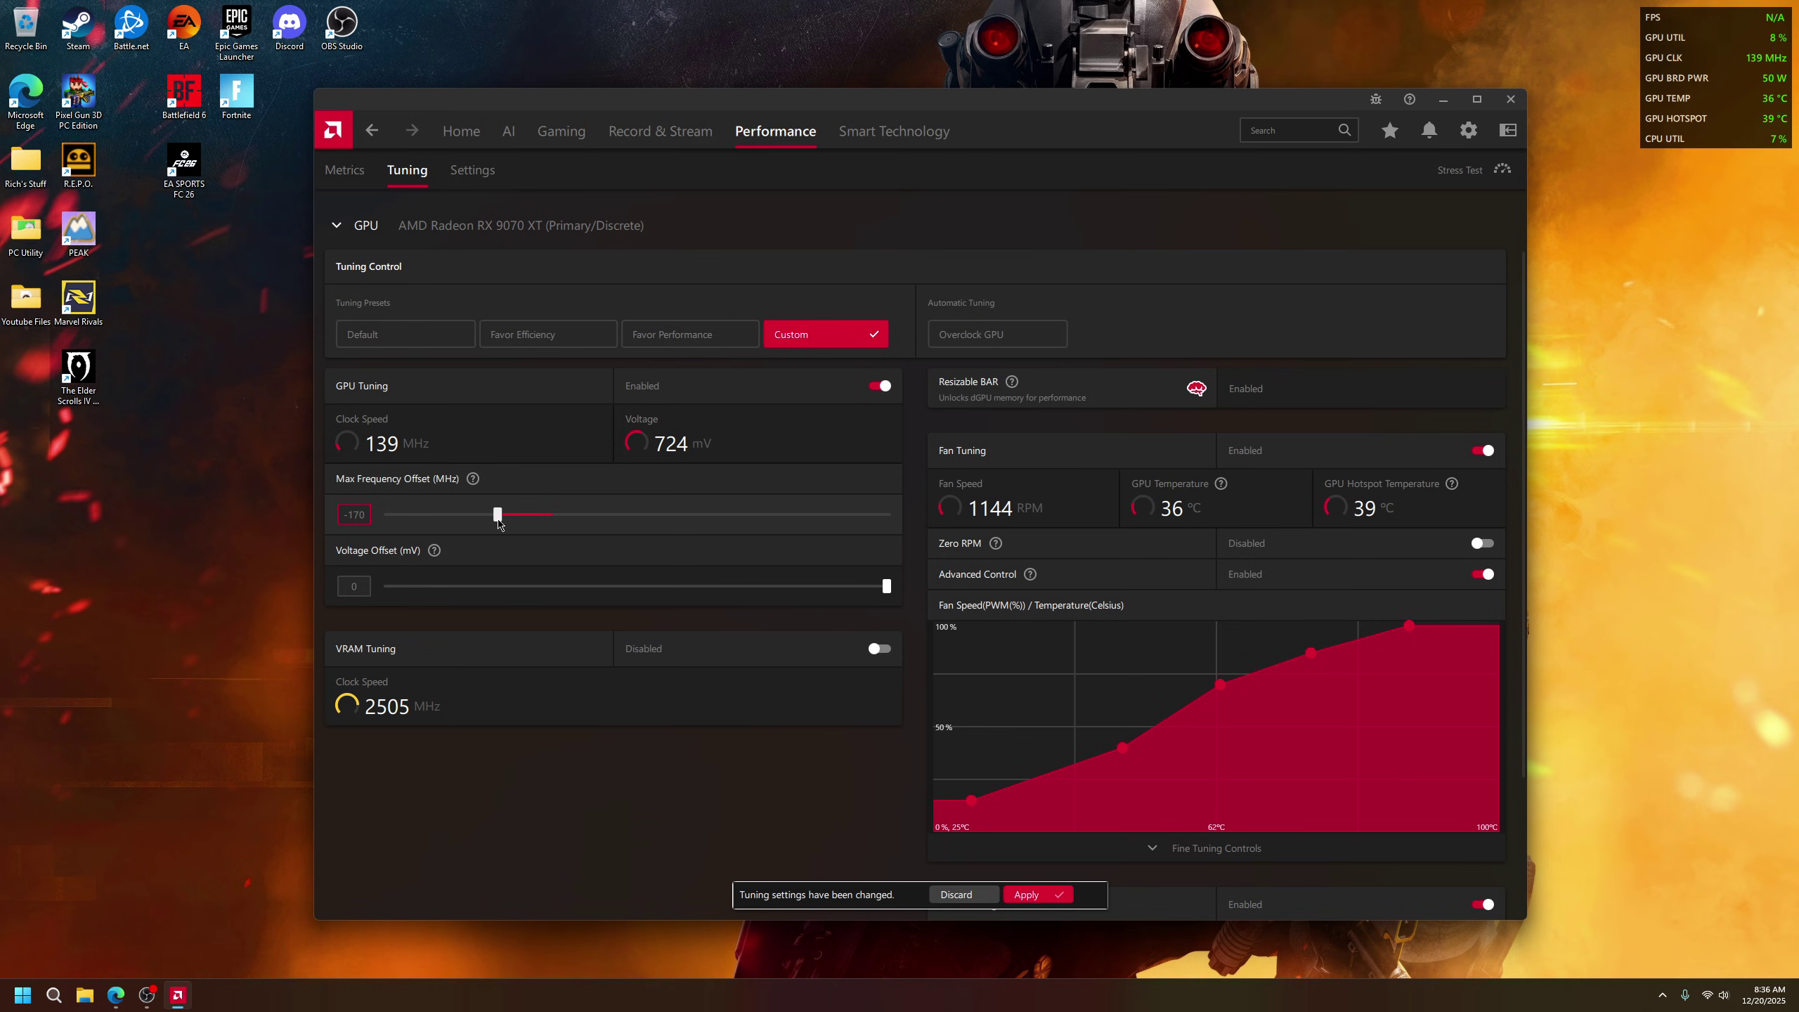
click(960, 900)
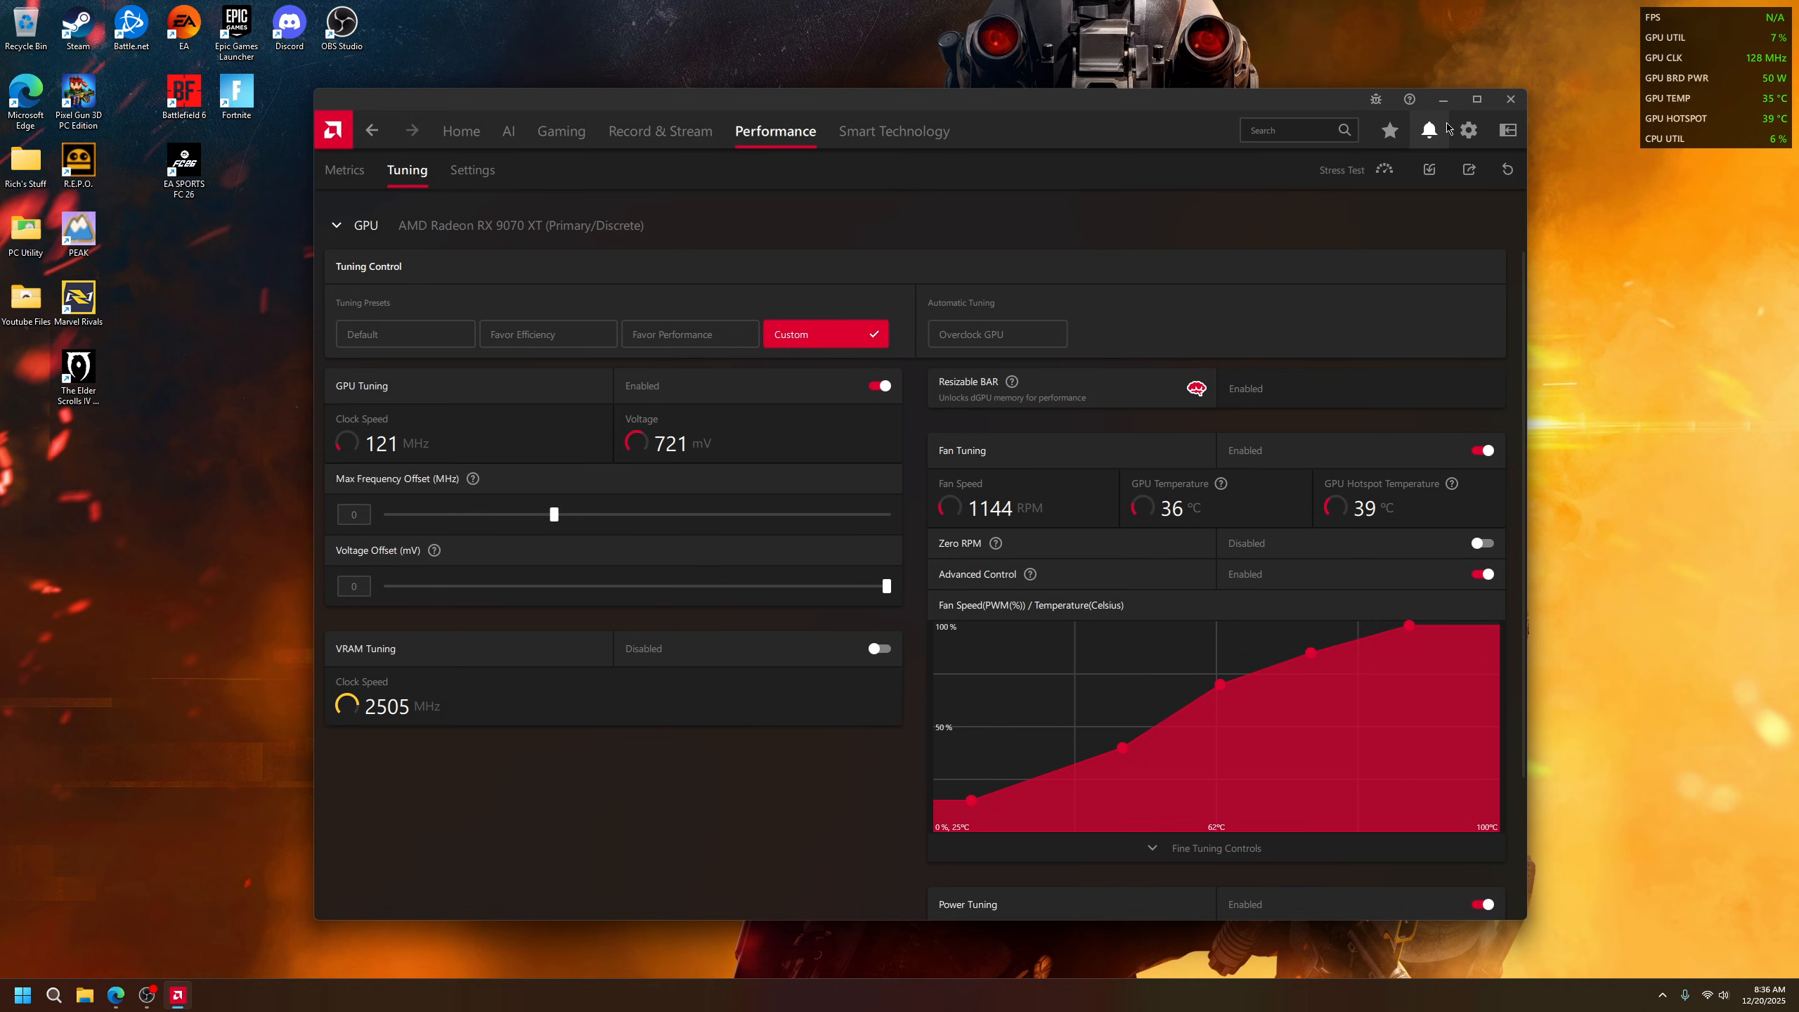
click(1443, 99)
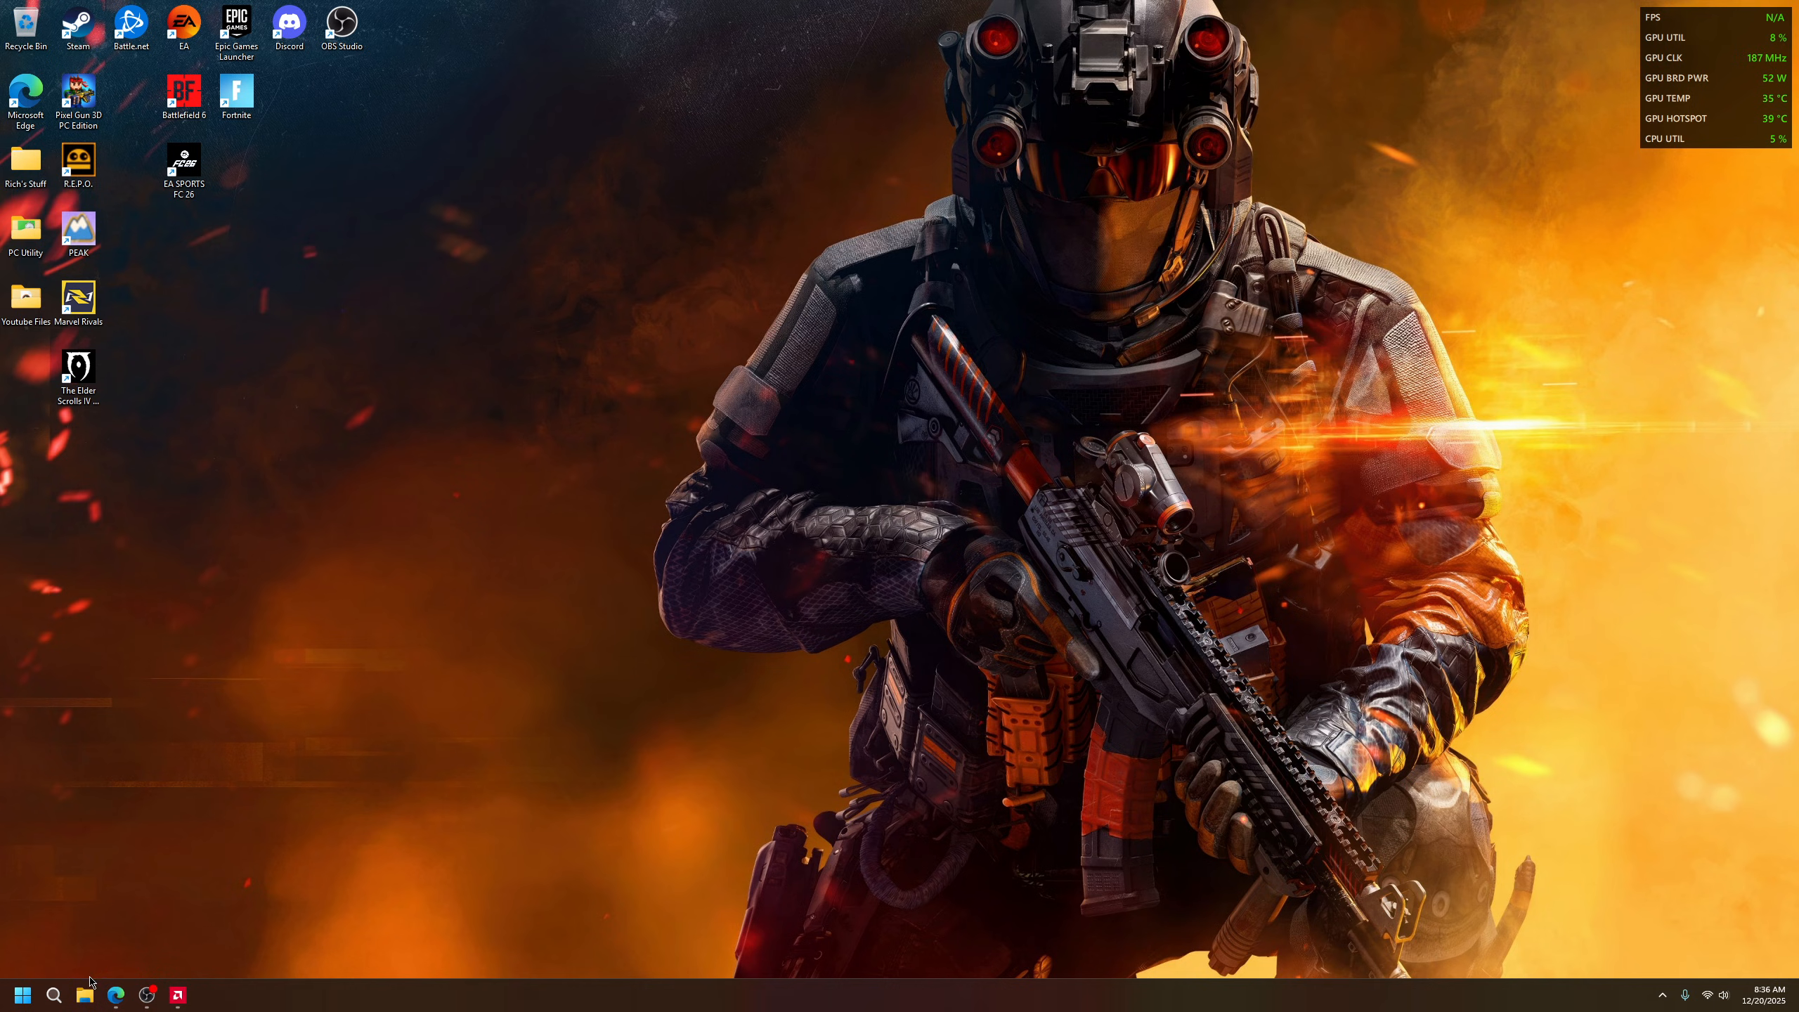
Restore the Adrenalin tuning window from the taskbar, showing the Custom preset with zero offsets.
click(21, 996)
click(586, 745)
click(177, 996)
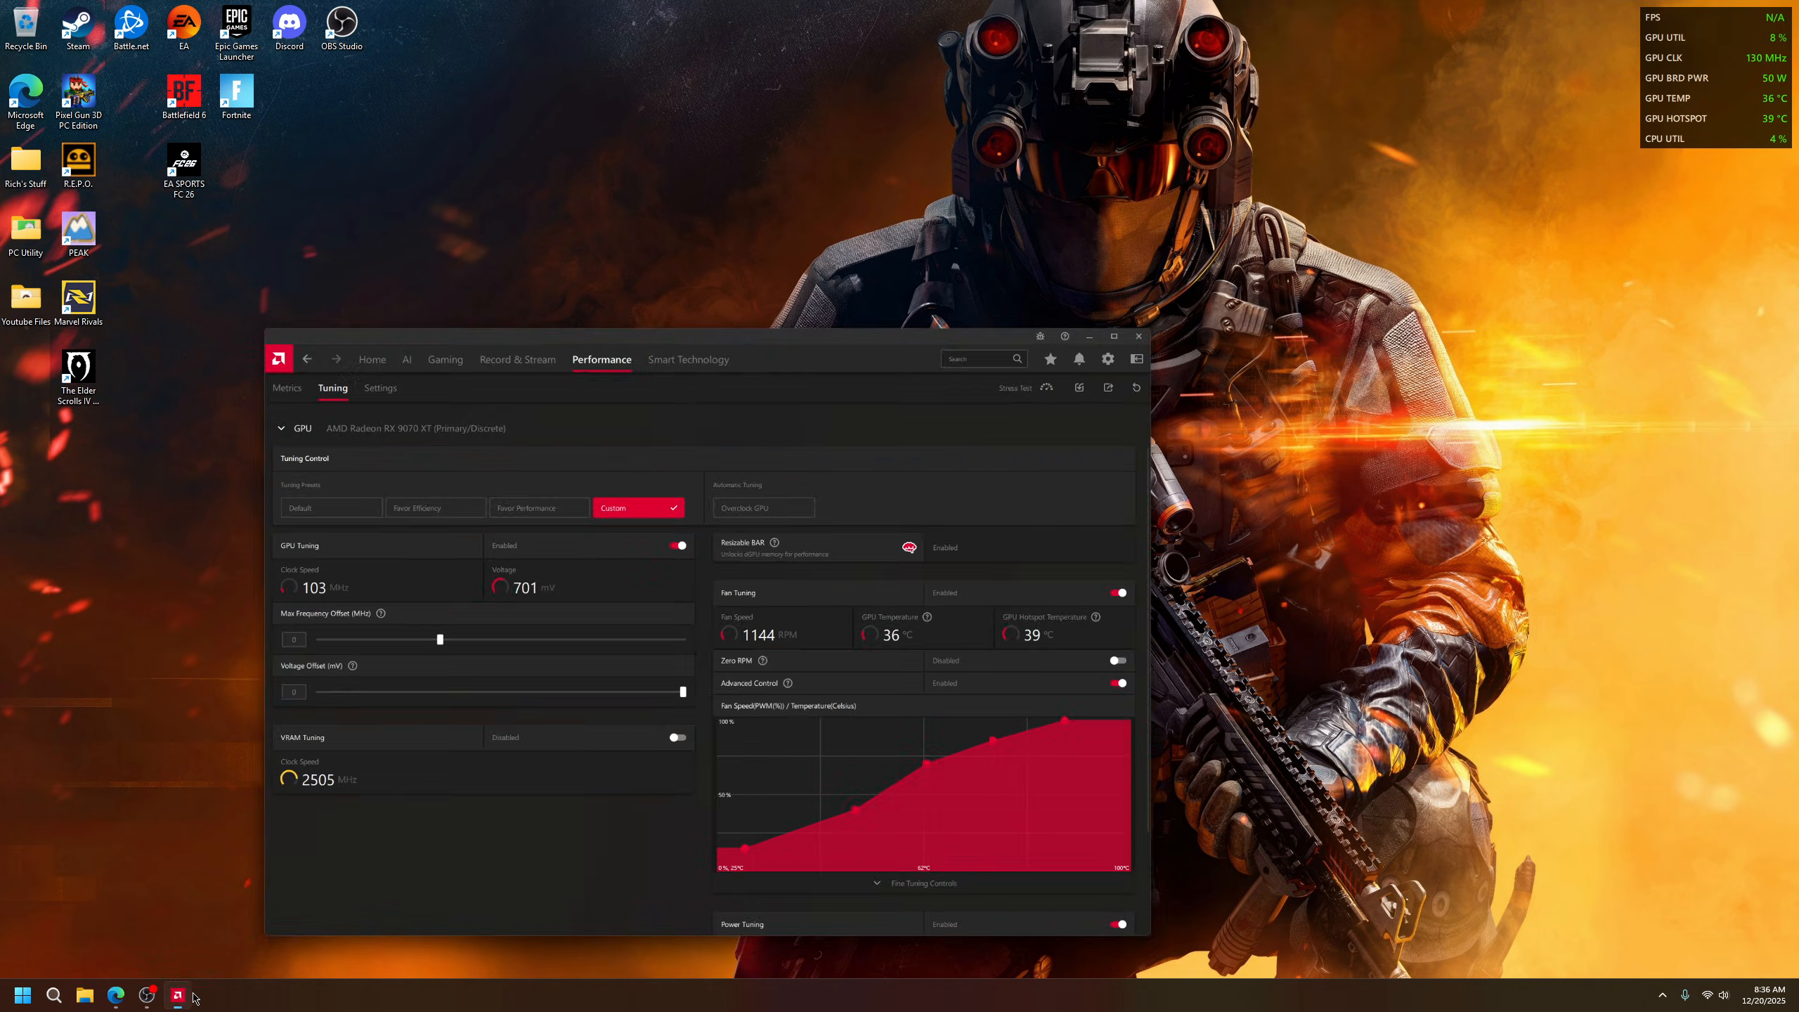
scroll(1025, 726, down, 2)
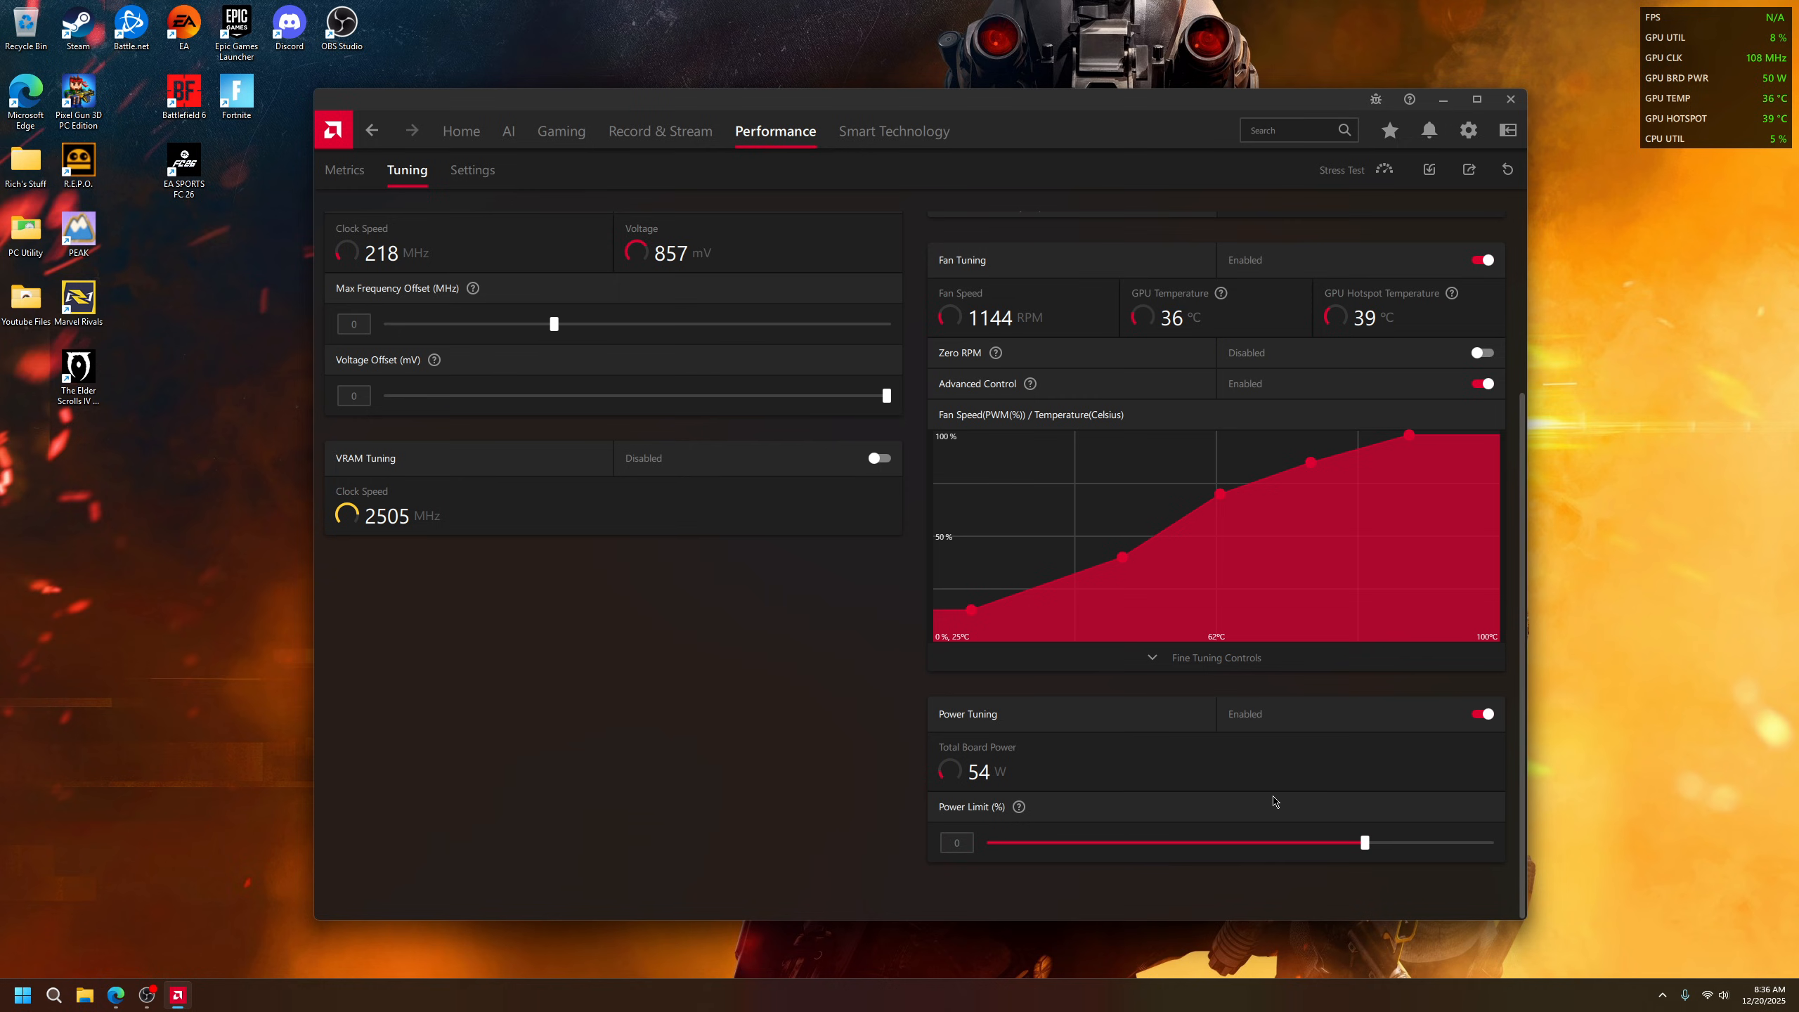
scroll(1371, 856, up, 3)
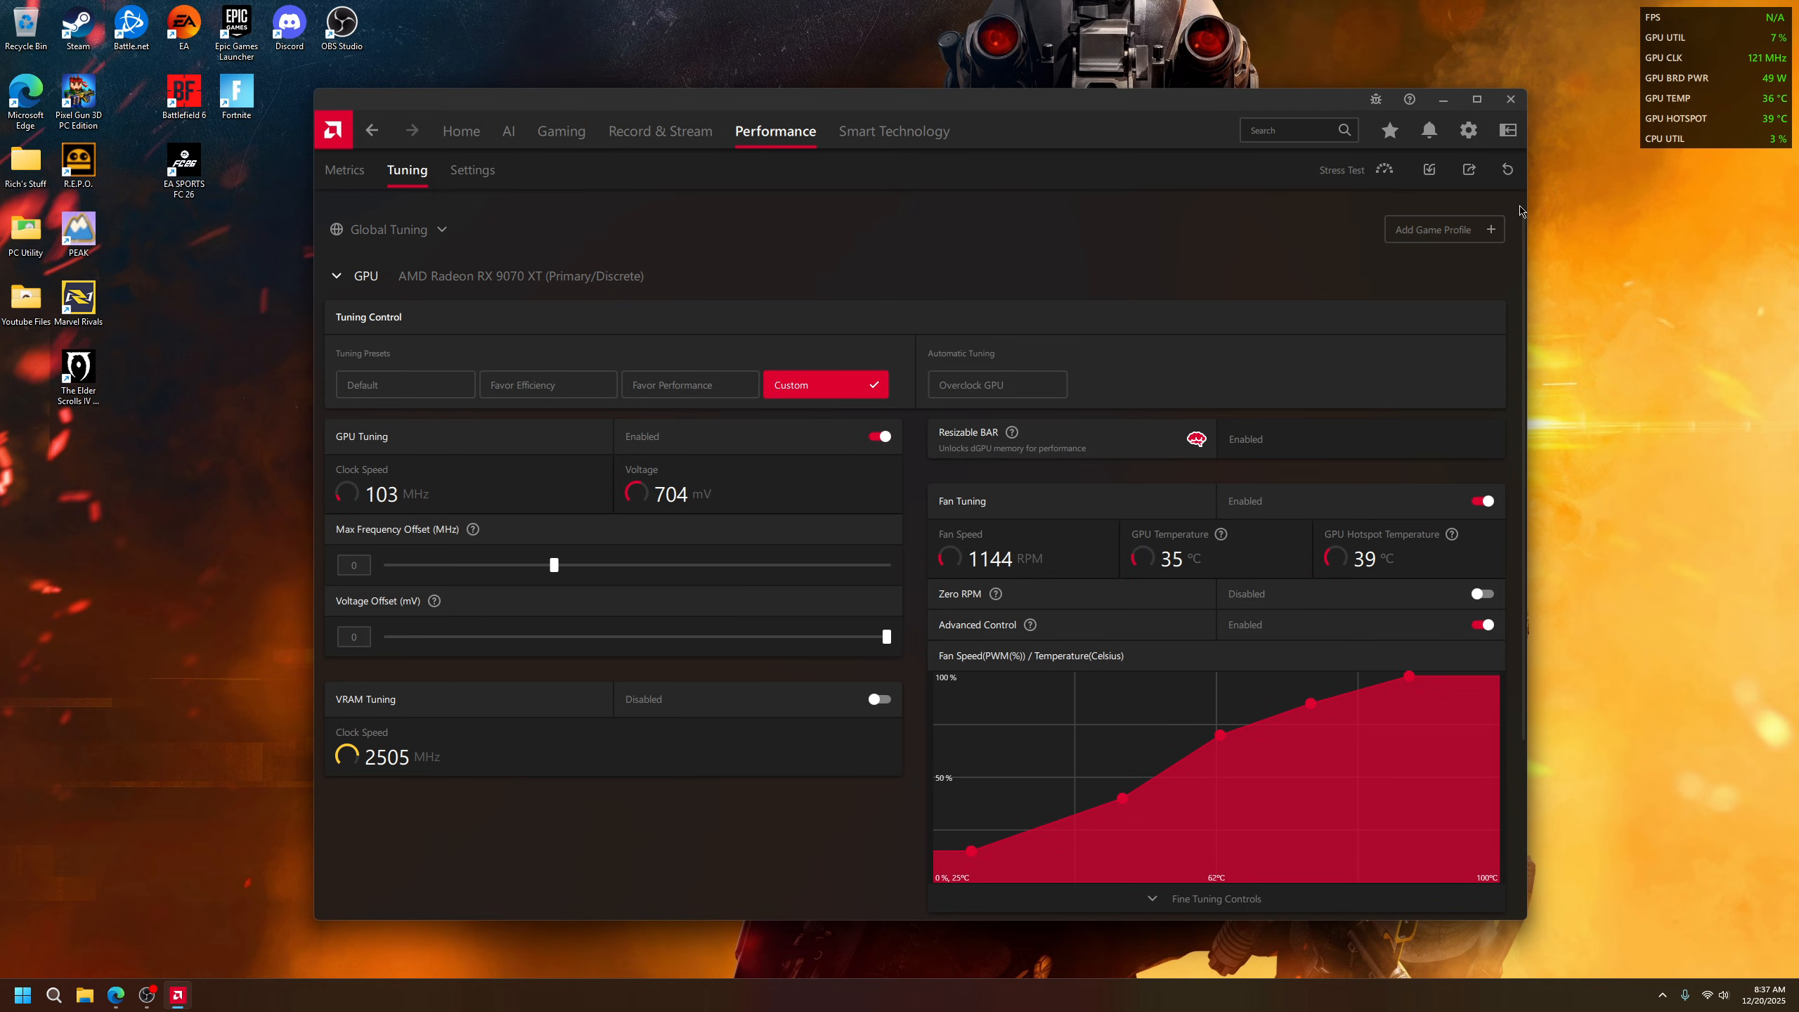
click(176, 999)
Bring up HWiNFO64 from the tray and select the GPU Clock and GPU Clock Frequency Limit readings.
click(1663, 996)
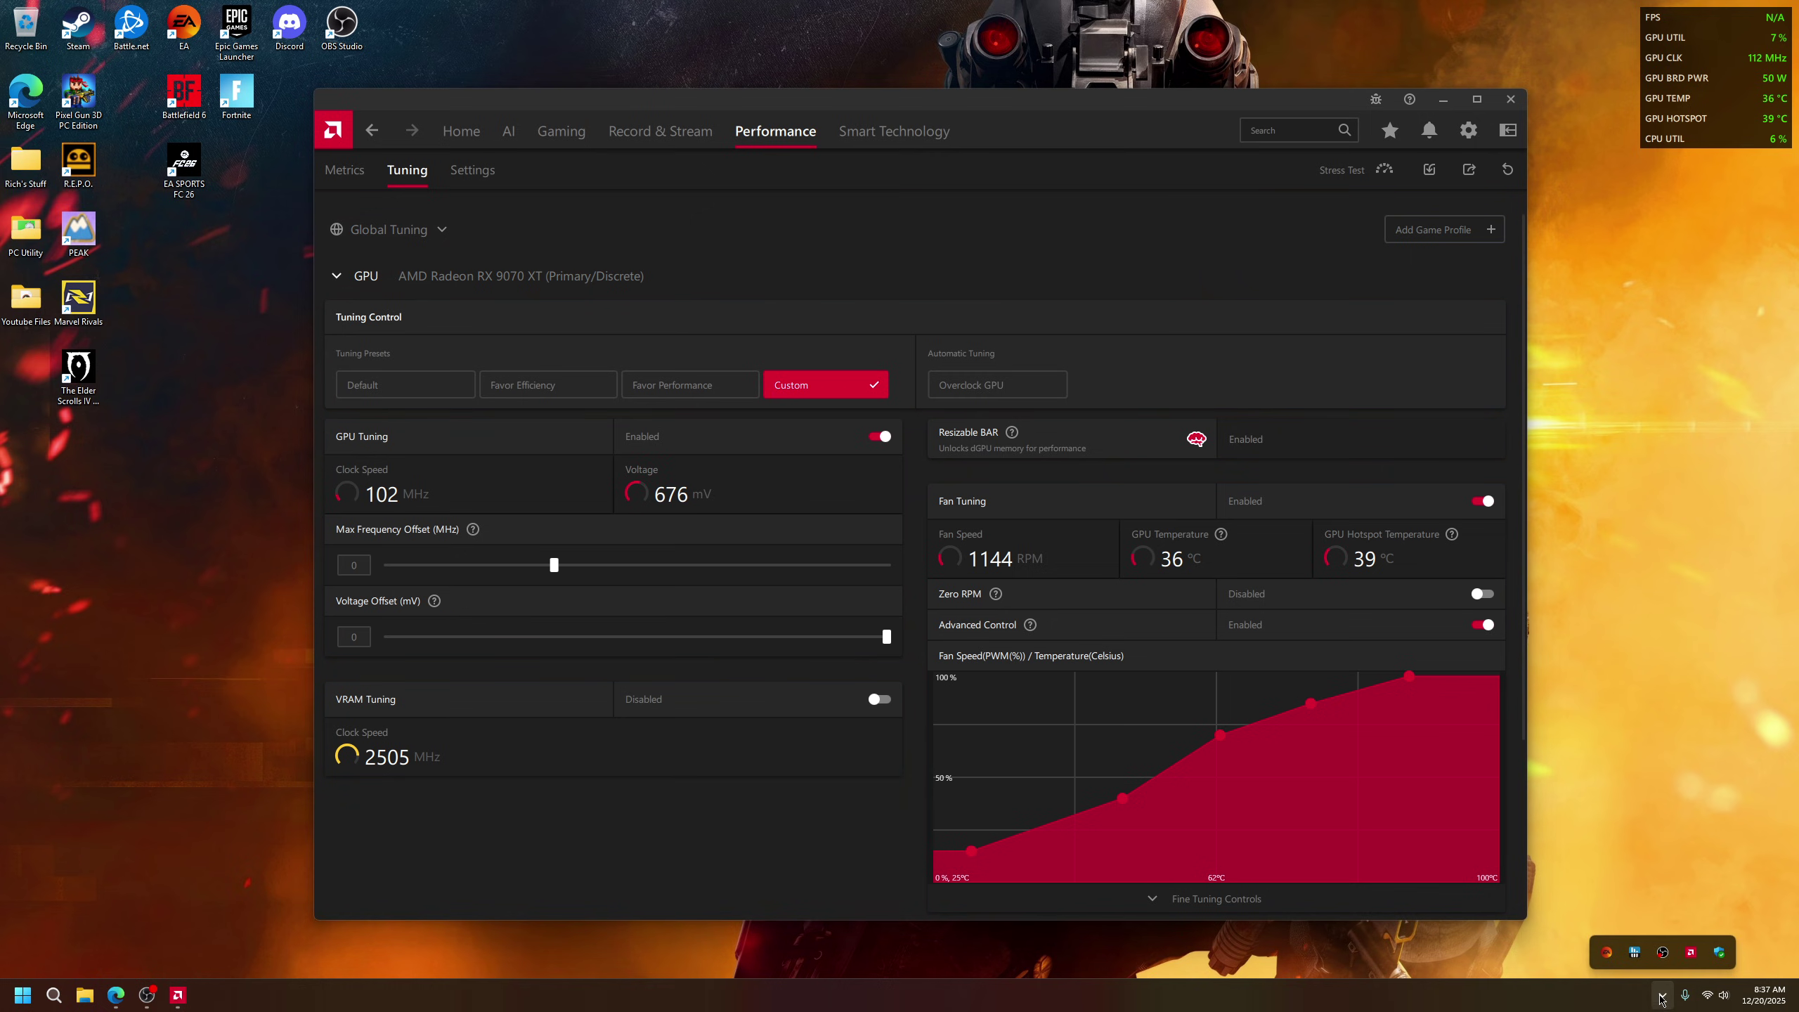
click(1635, 953)
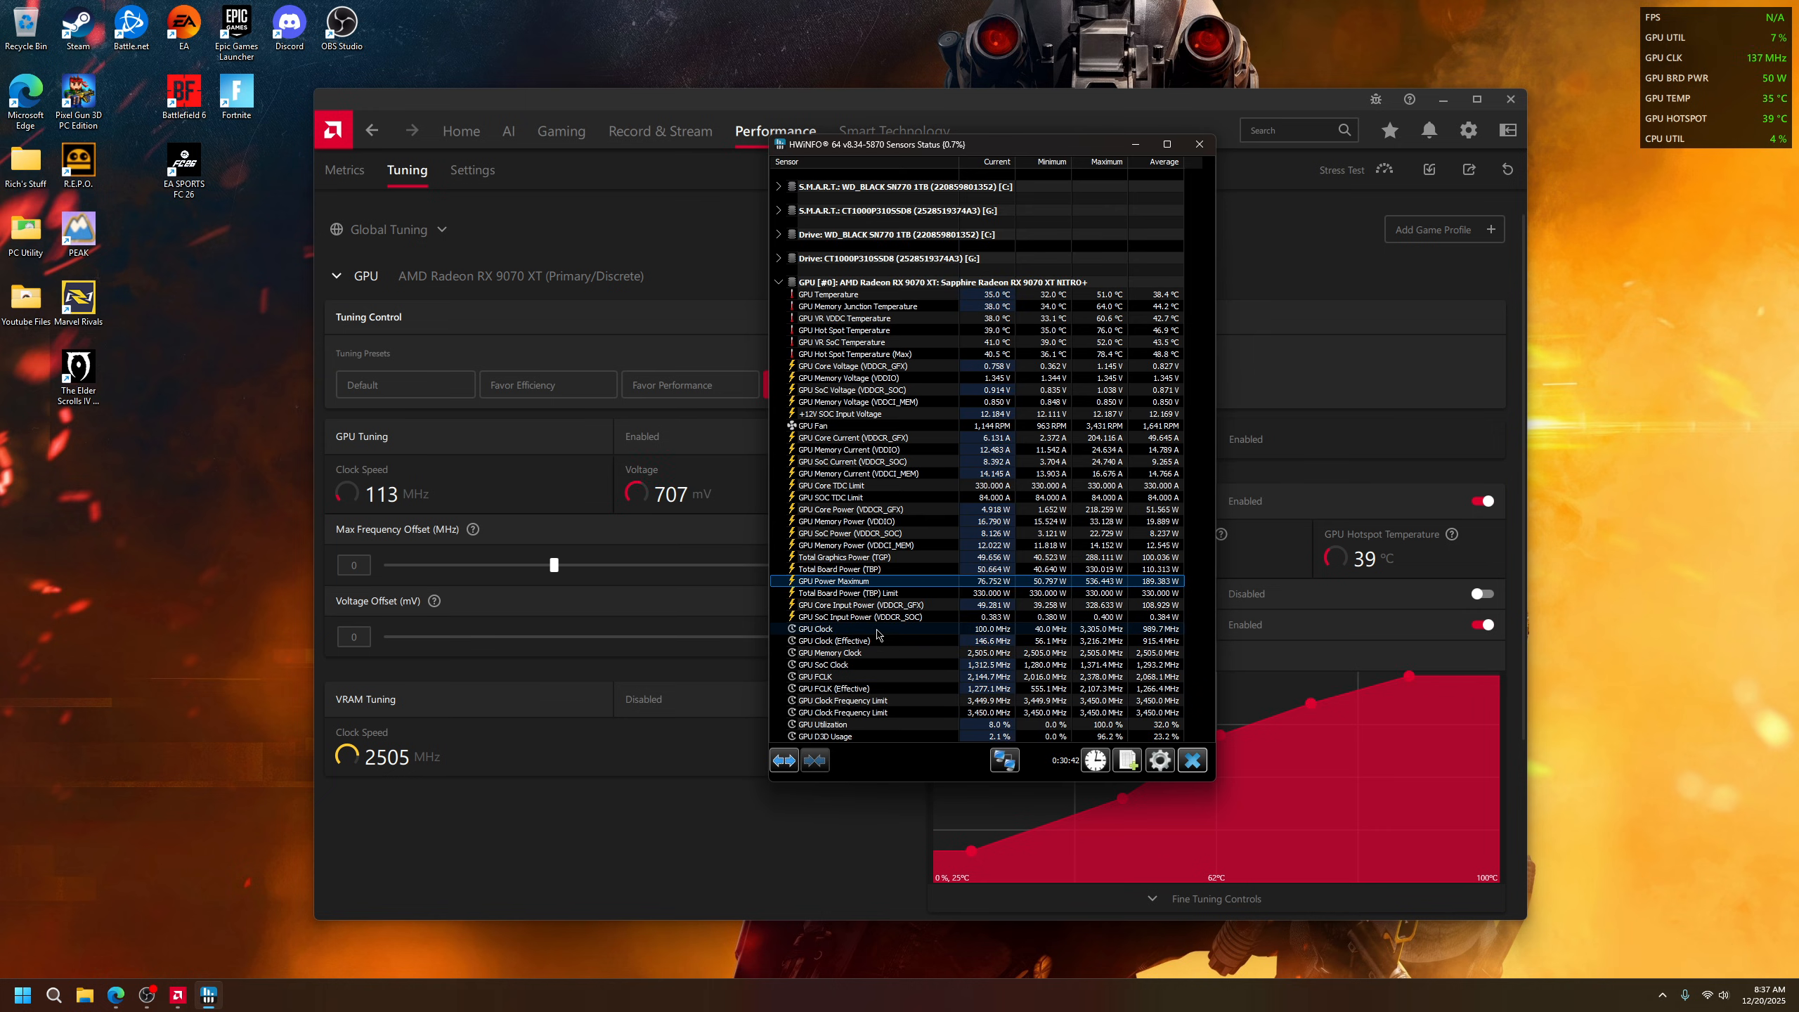
click(914, 629)
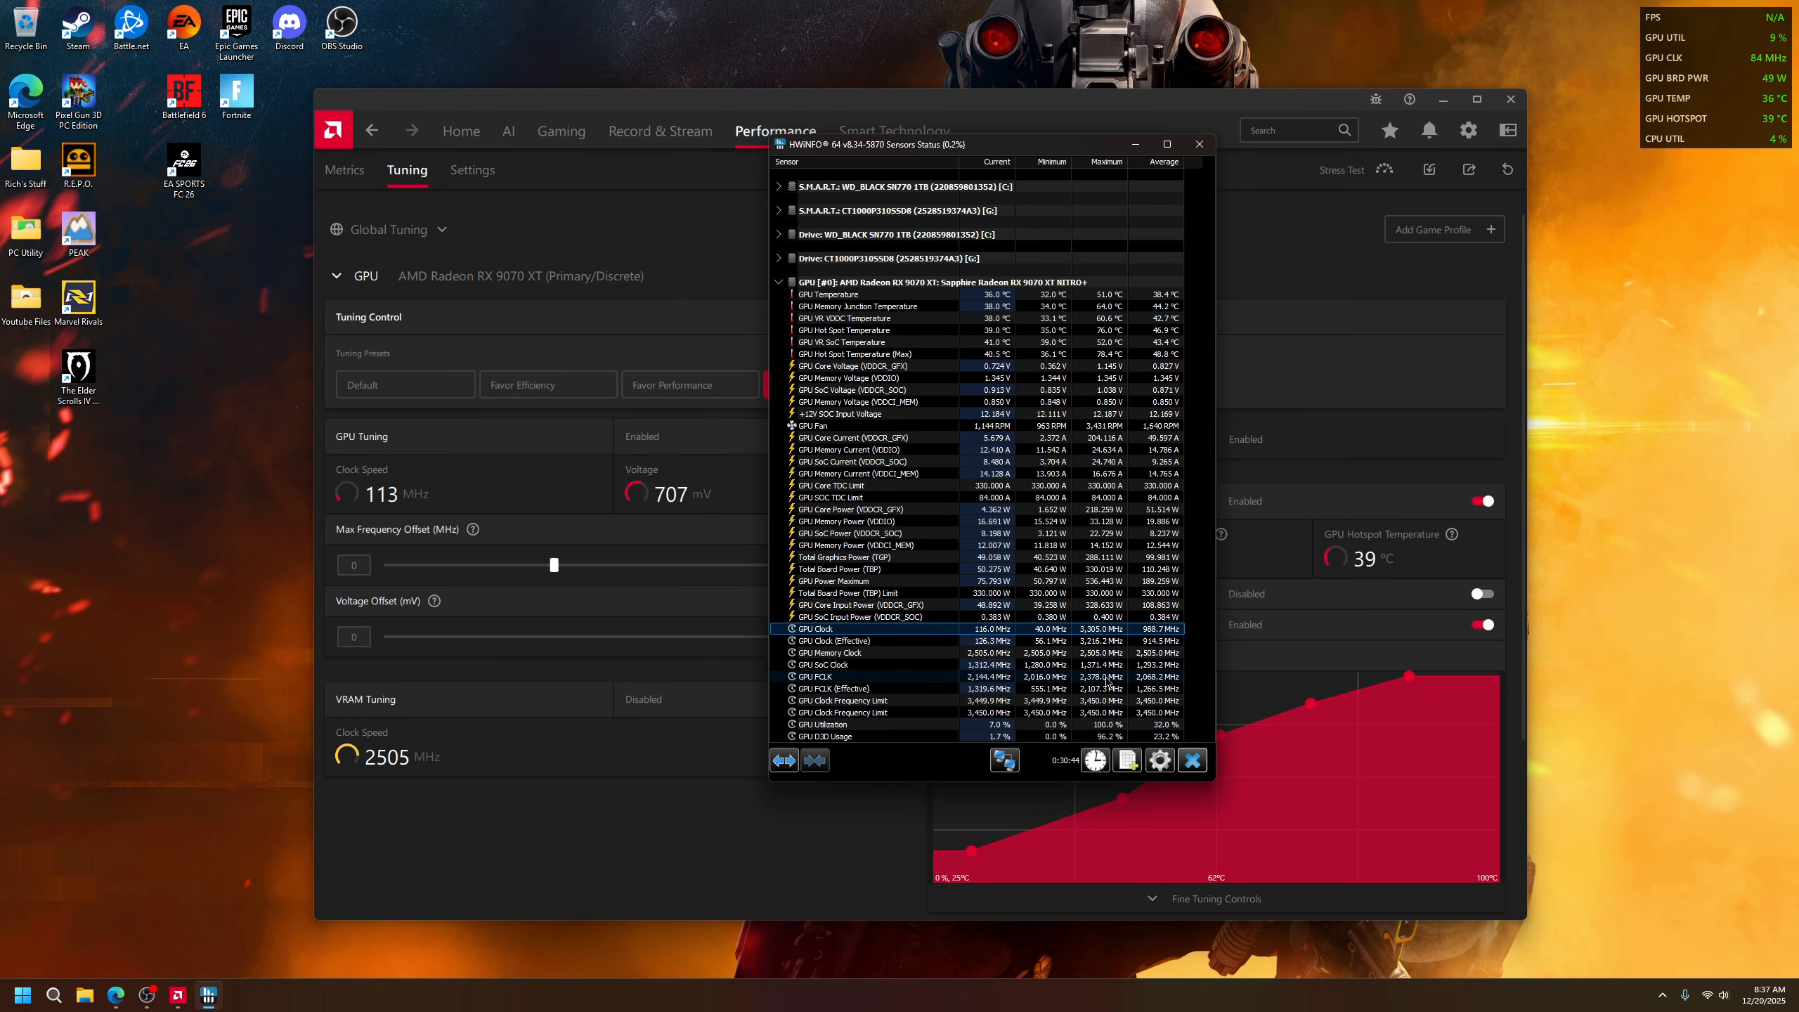
click(1101, 714)
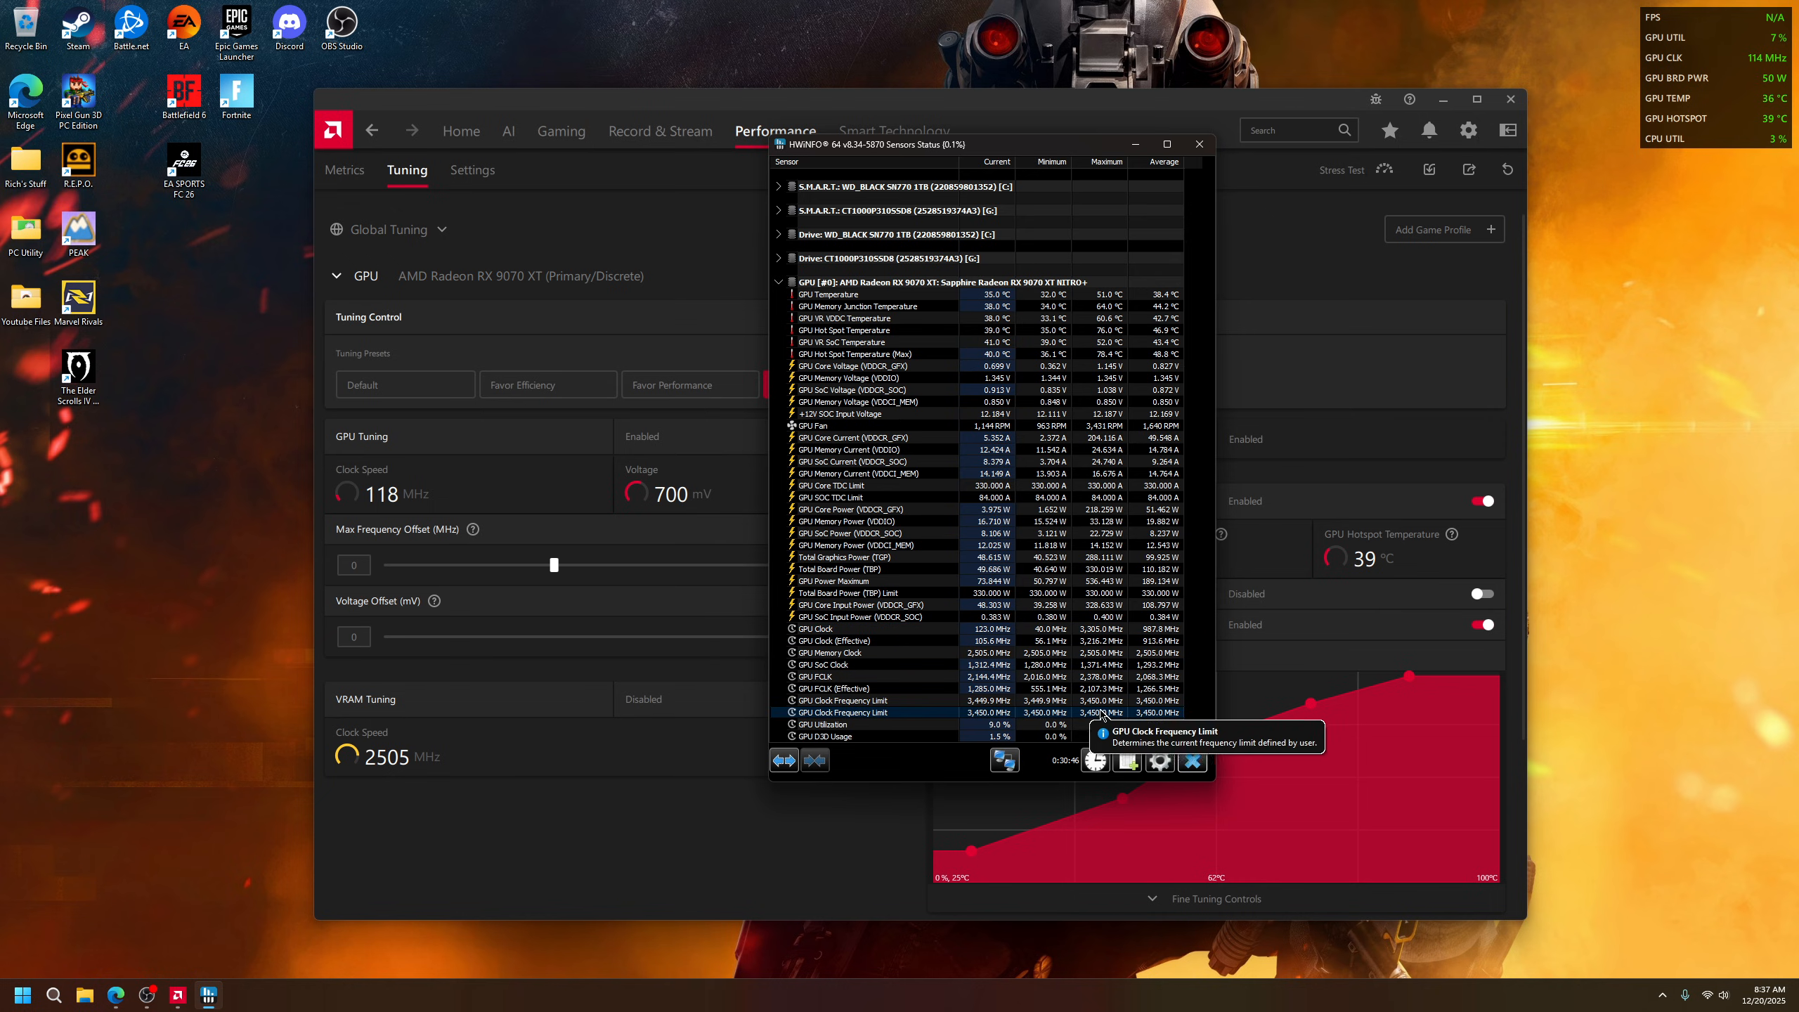
click(1110, 700)
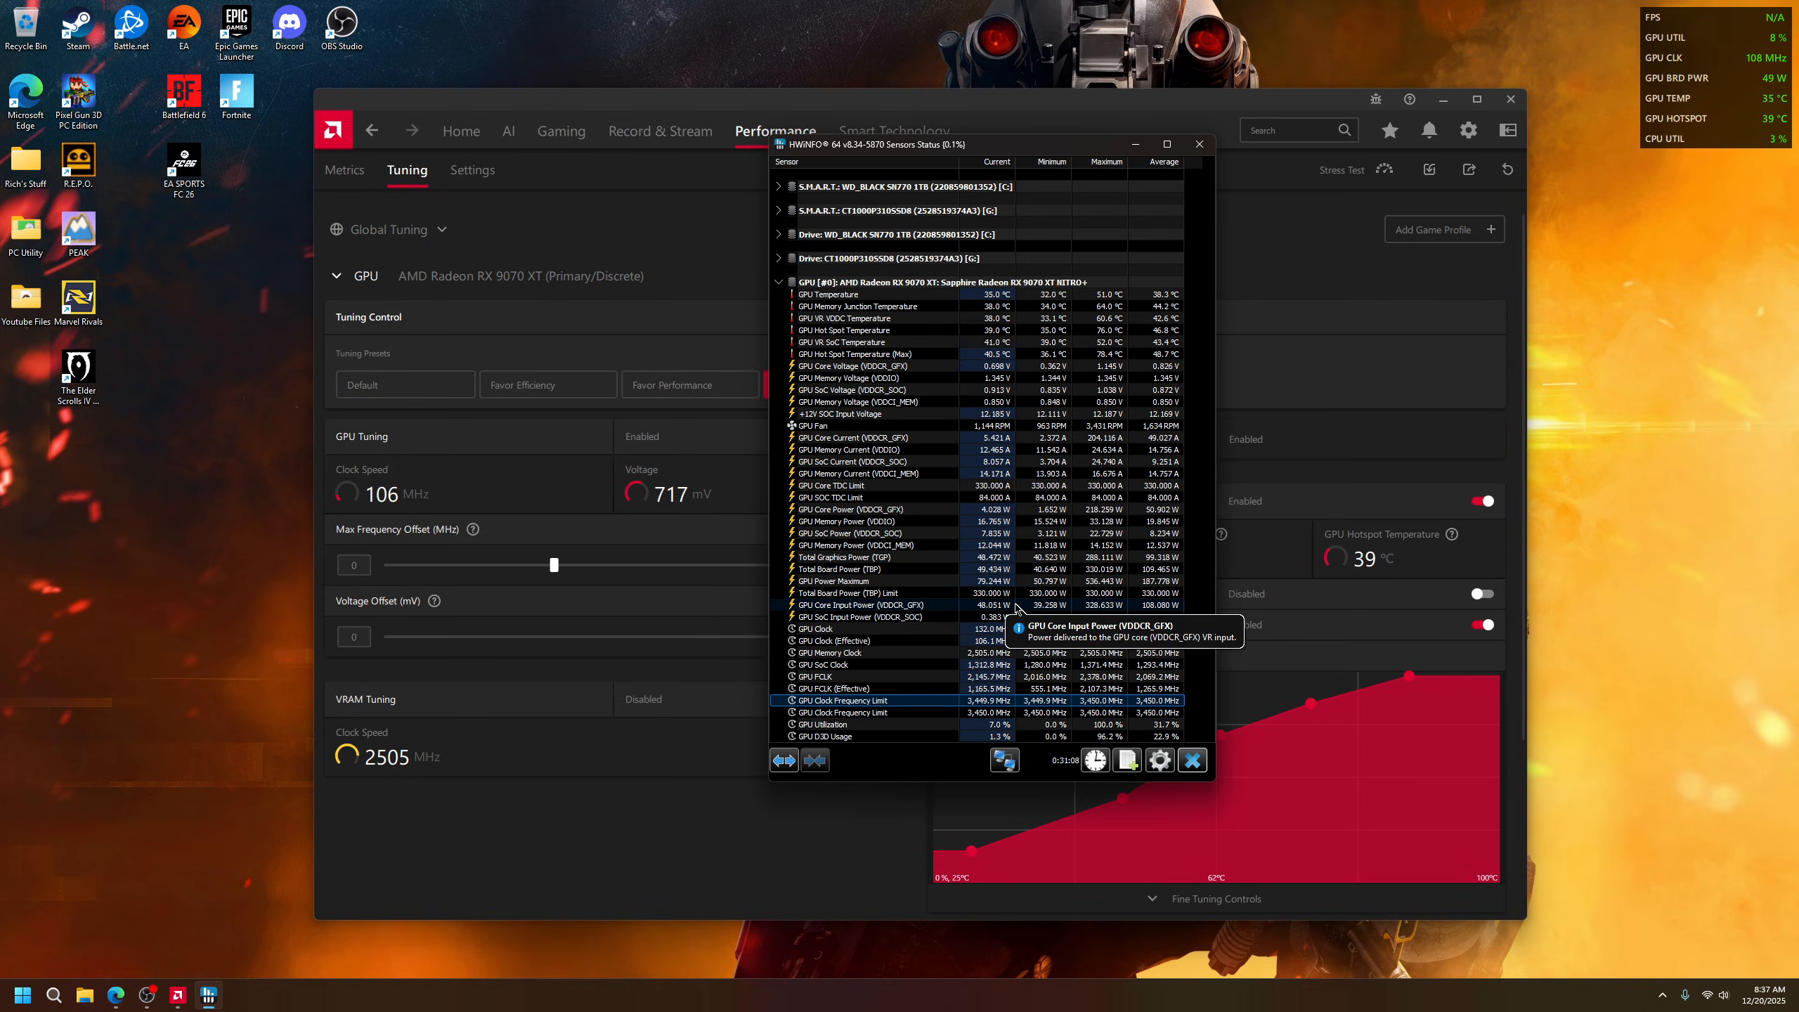
Review the Gaming > Graphics global options such as FSR Upscaling, then return to Home.
click(563, 131)
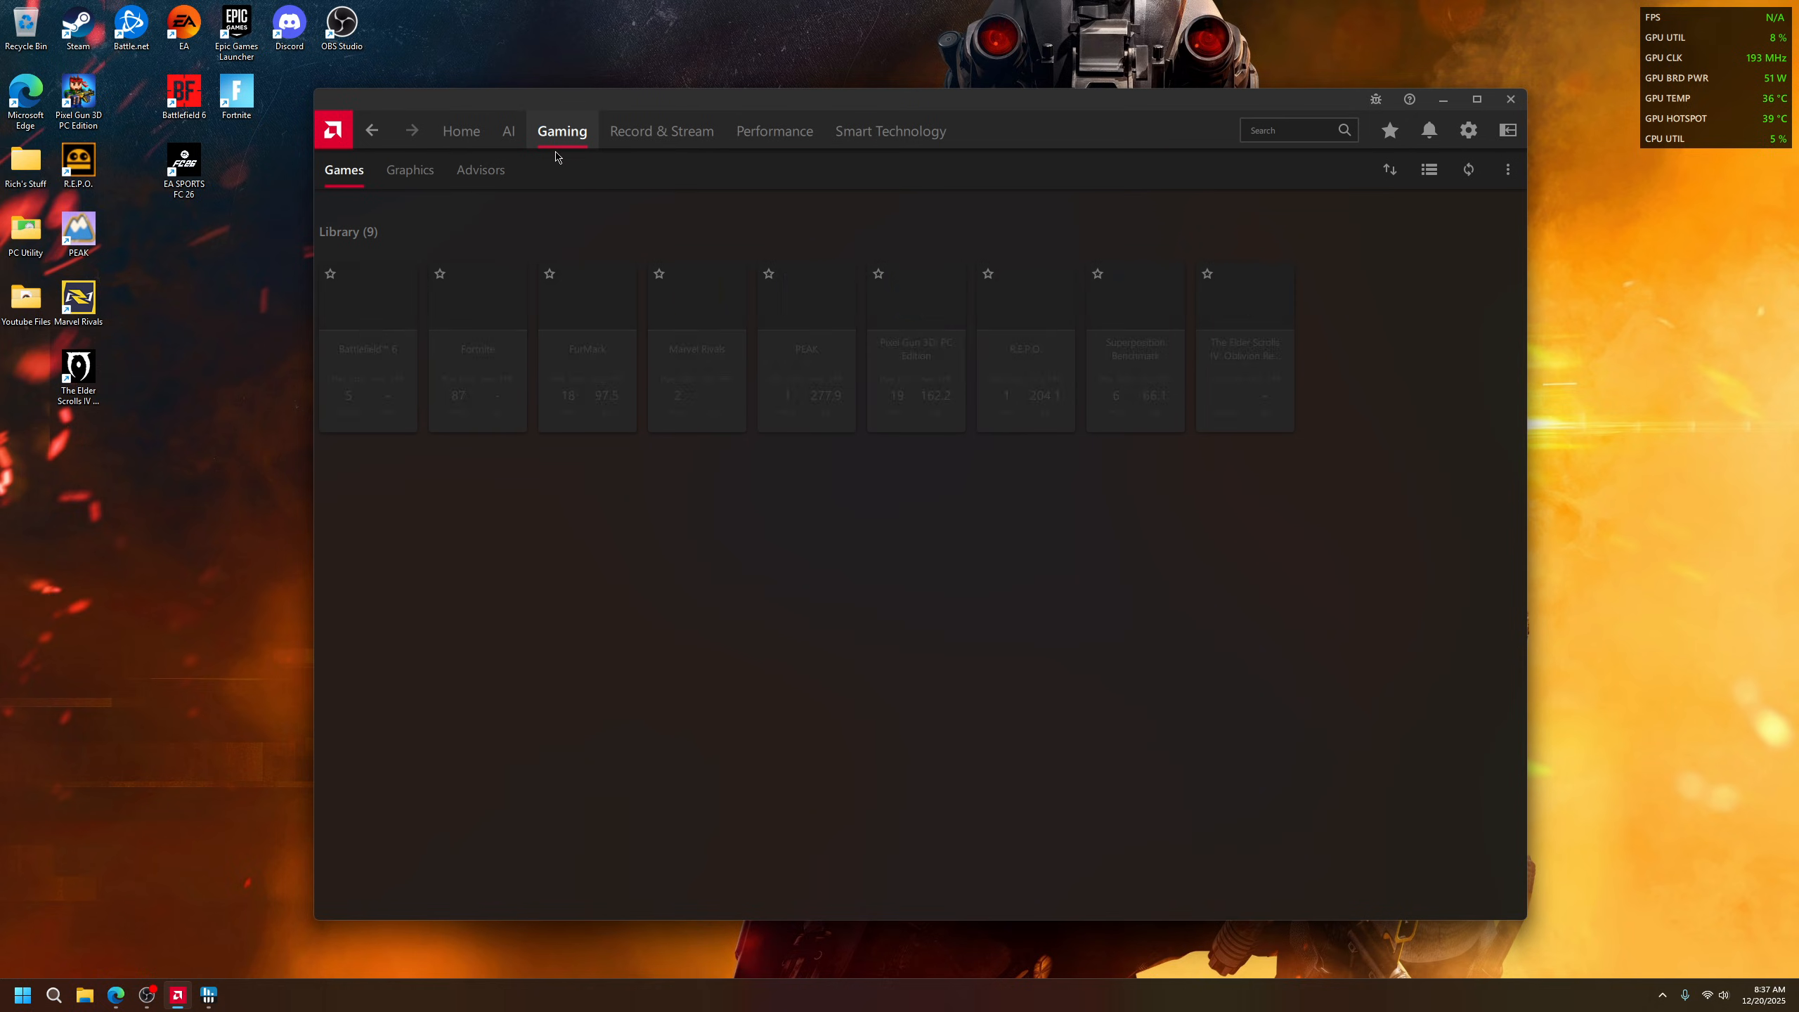
click(411, 171)
scroll(788, 464, down, 2)
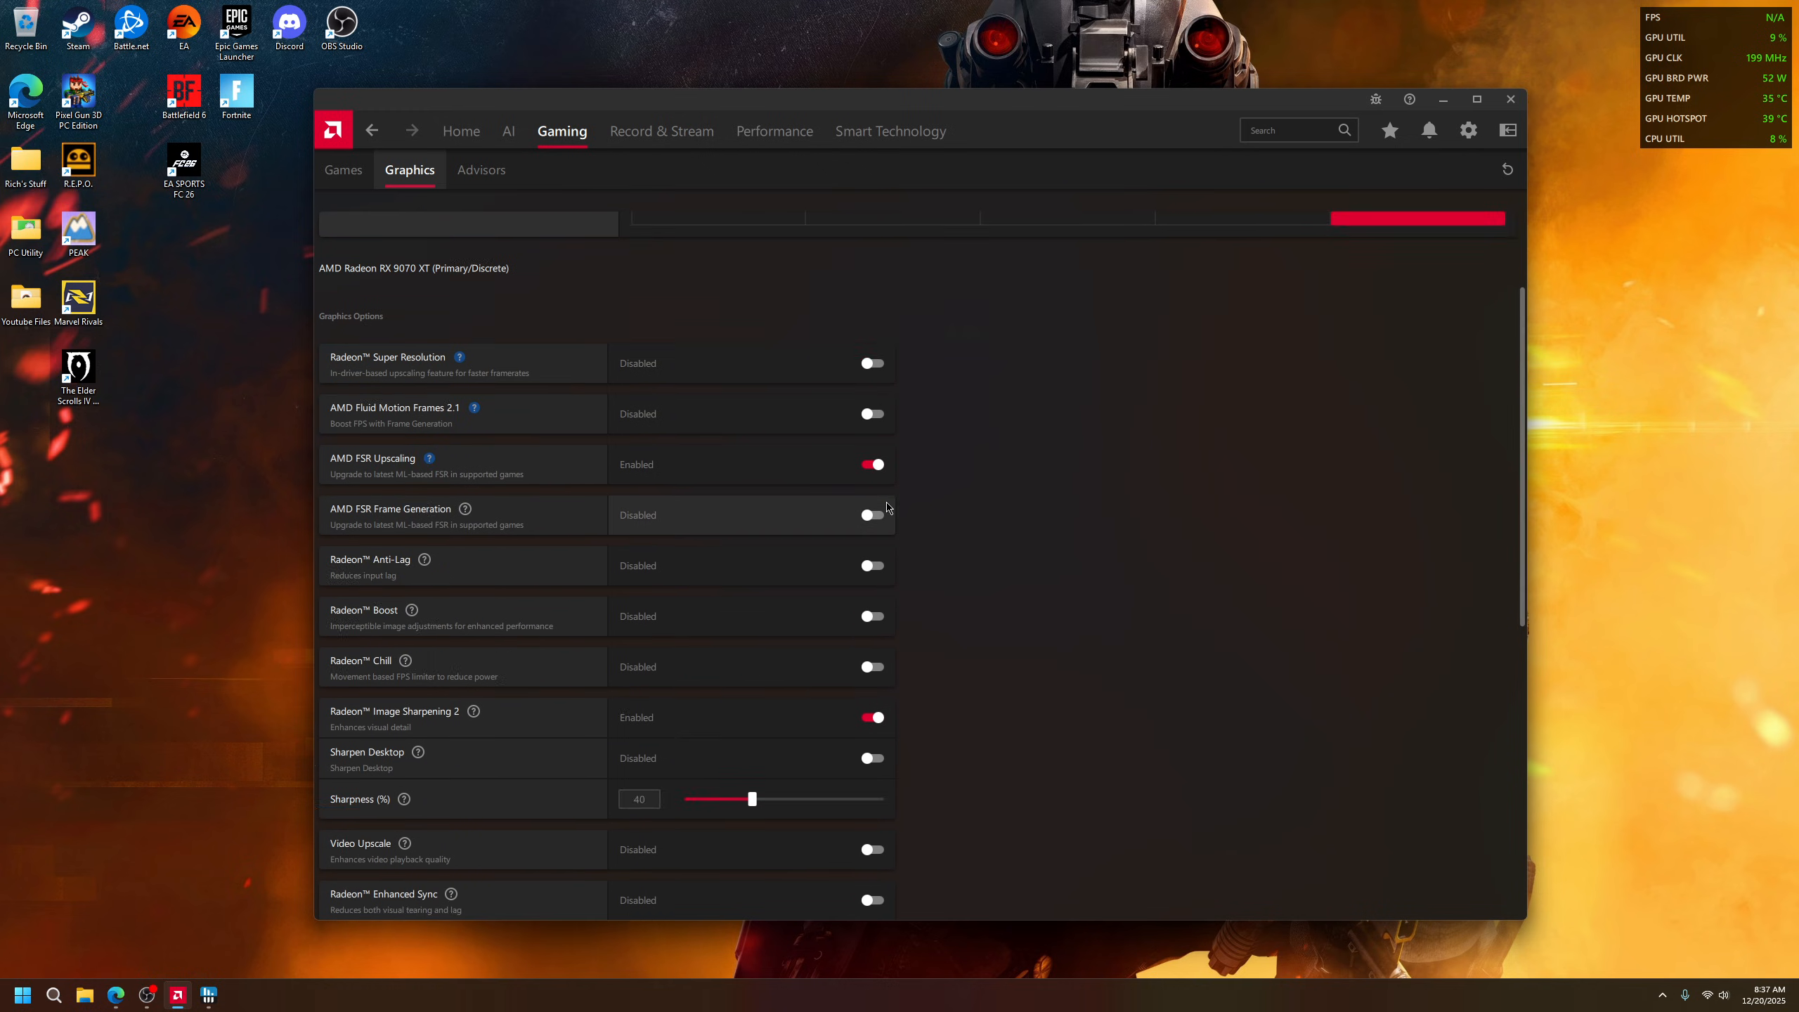
scroll(900, 451, down, 3)
scroll(914, 422, up, 1)
scroll(920, 409, up, 2)
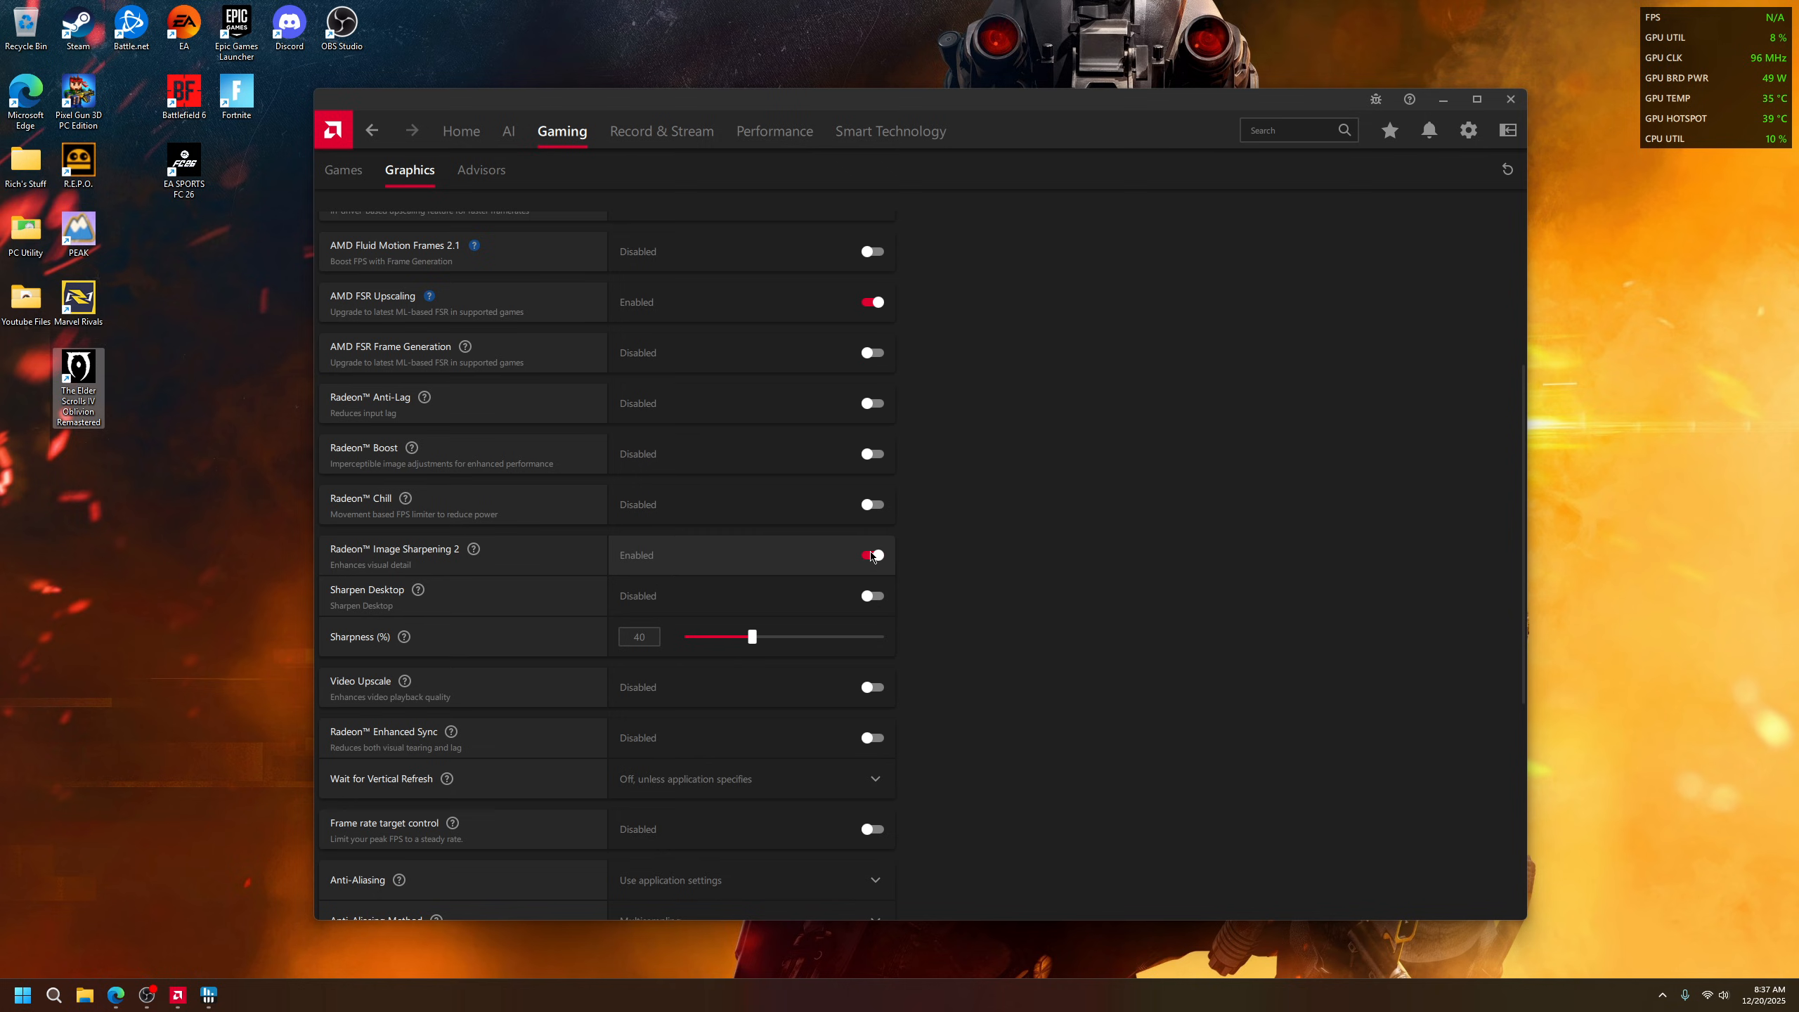
scroll(816, 661, down, 5)
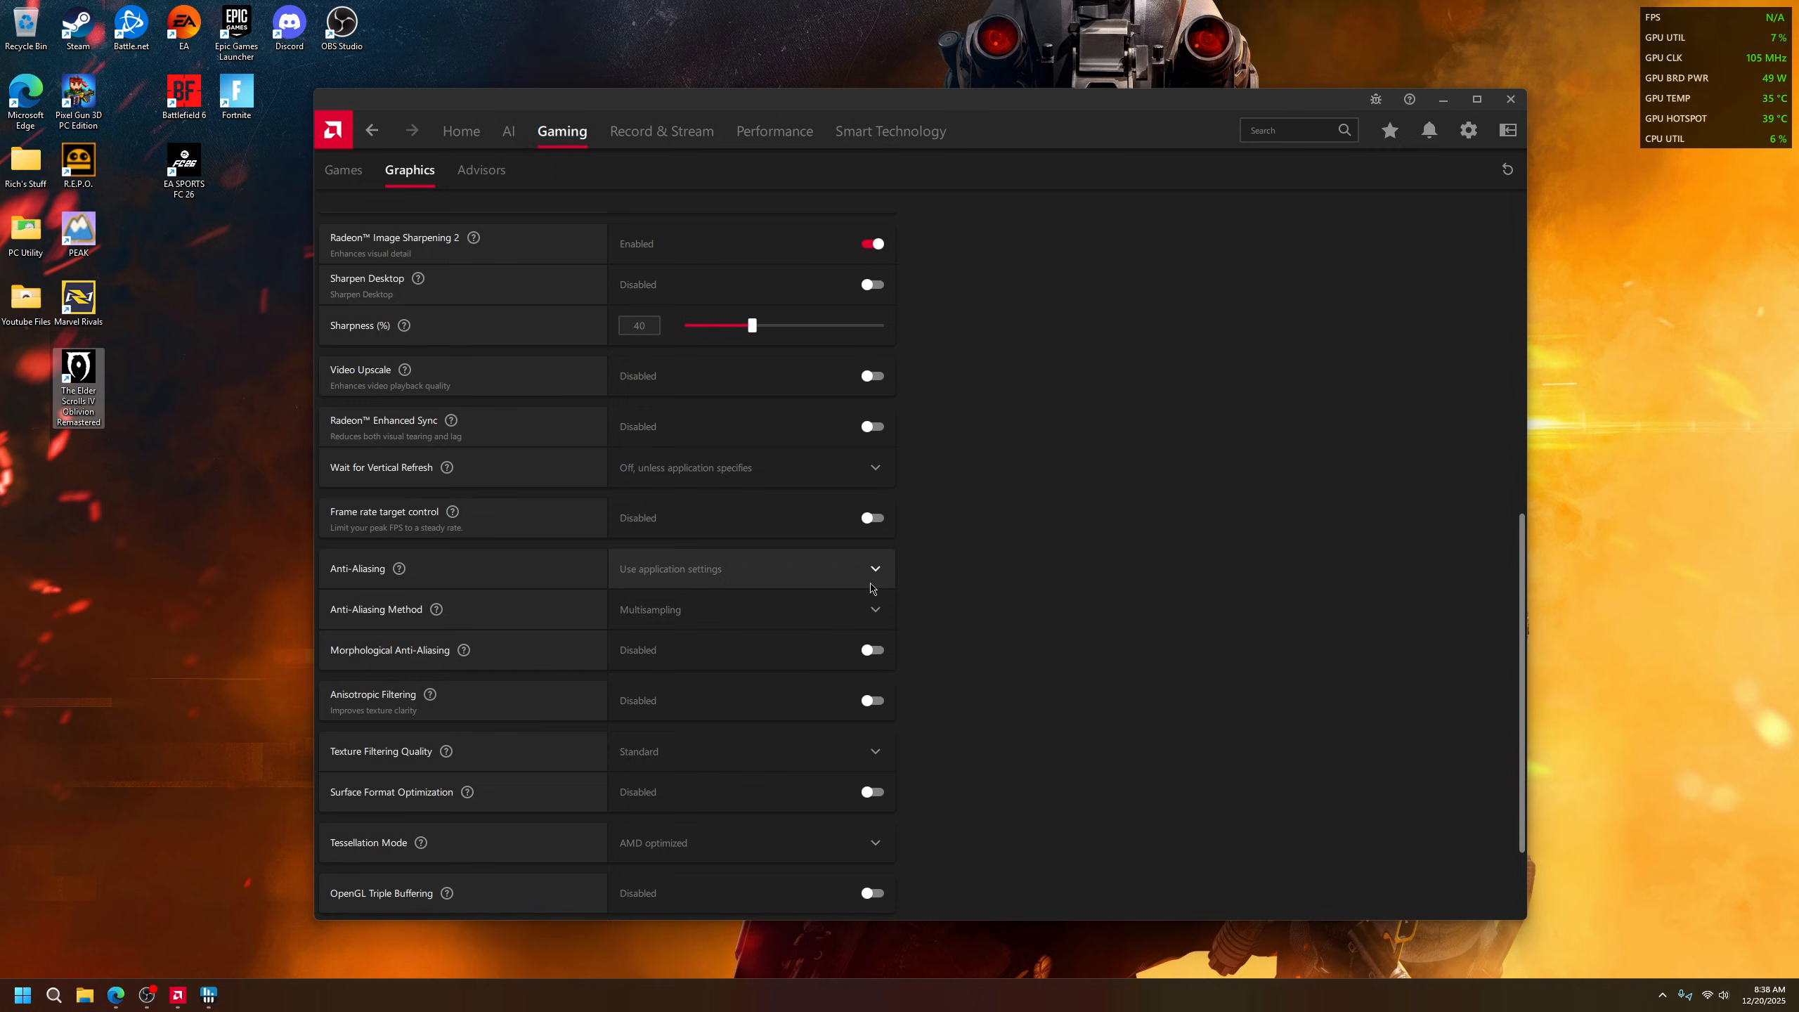
scroll(809, 732, up, 5)
scroll(796, 671, up, 5)
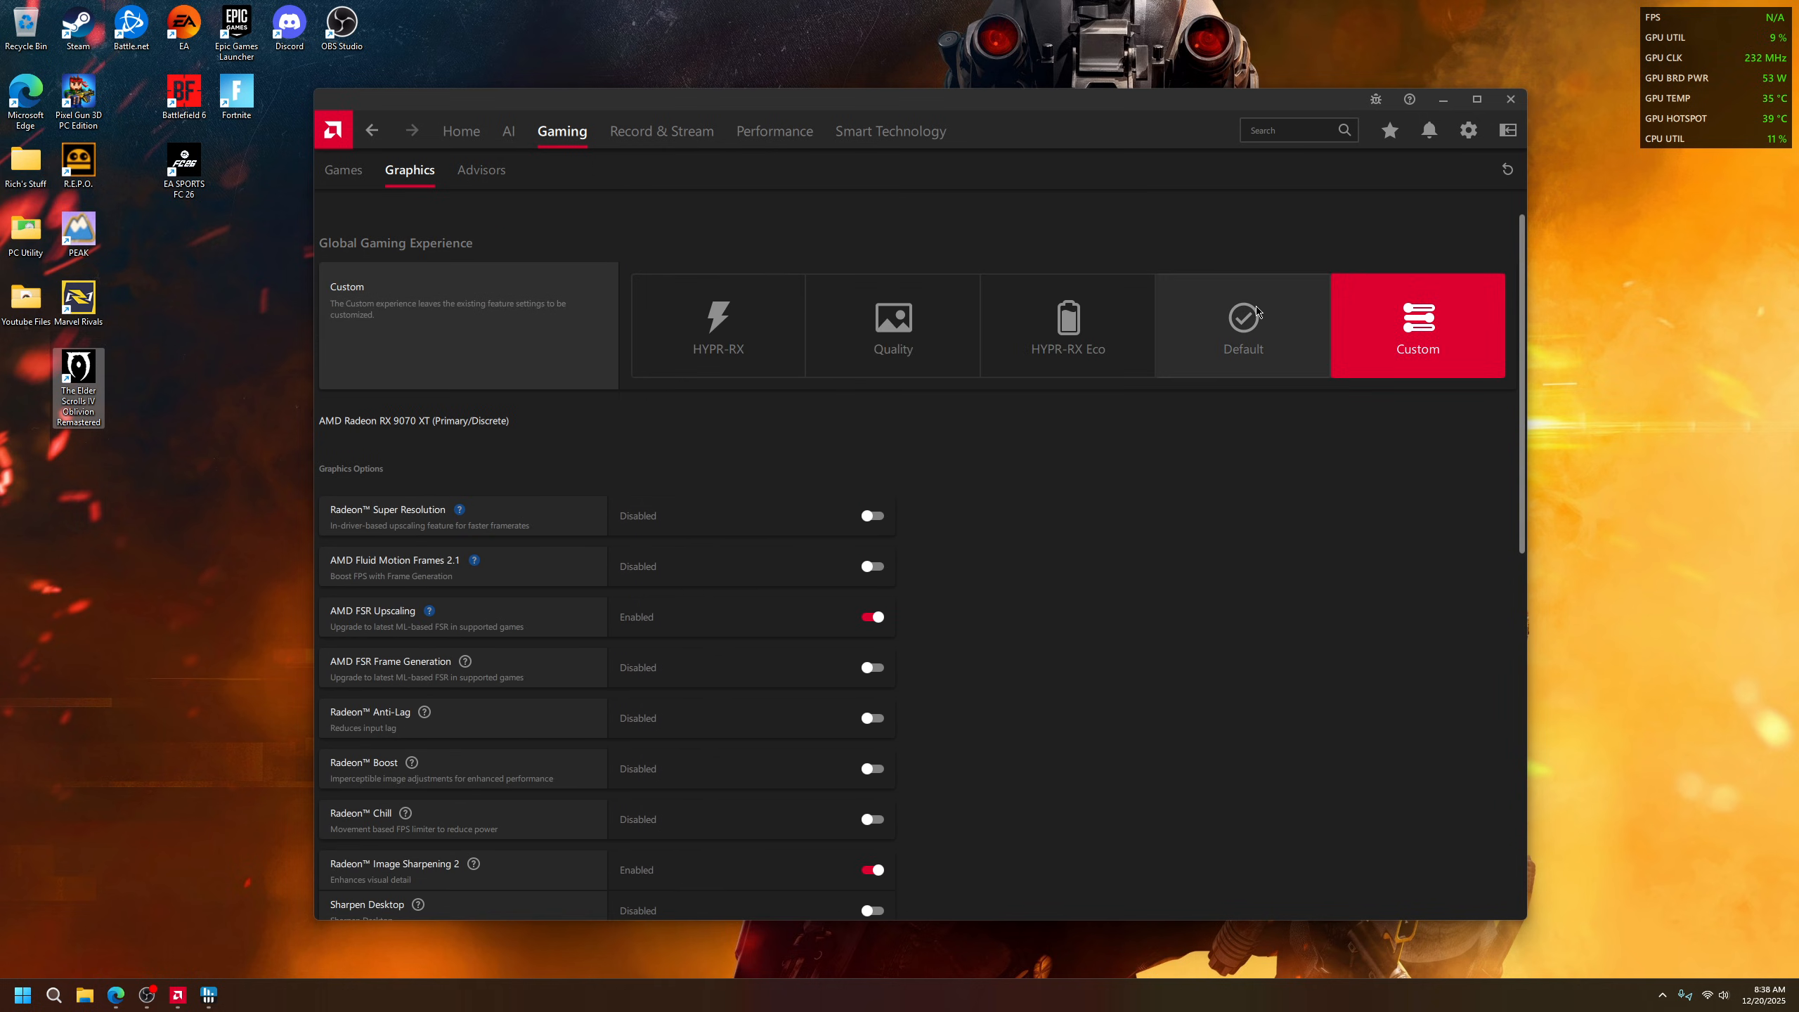
click(462, 131)
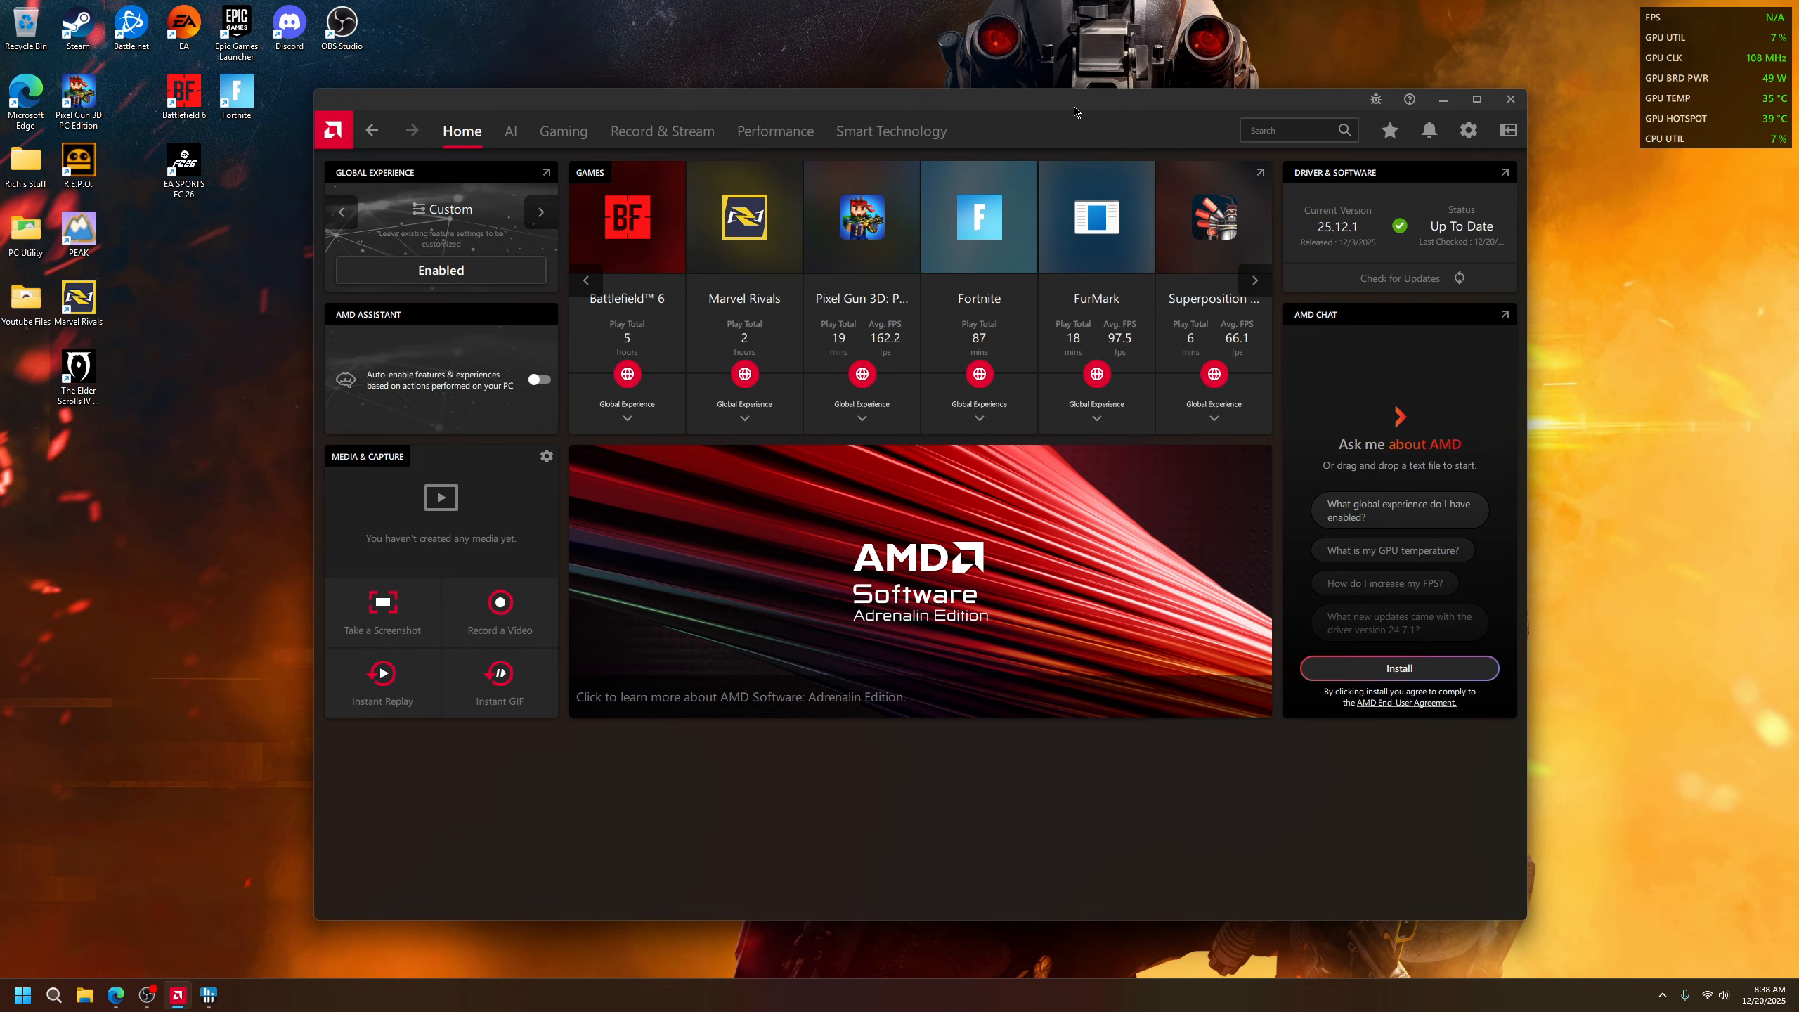
click(1663, 996)
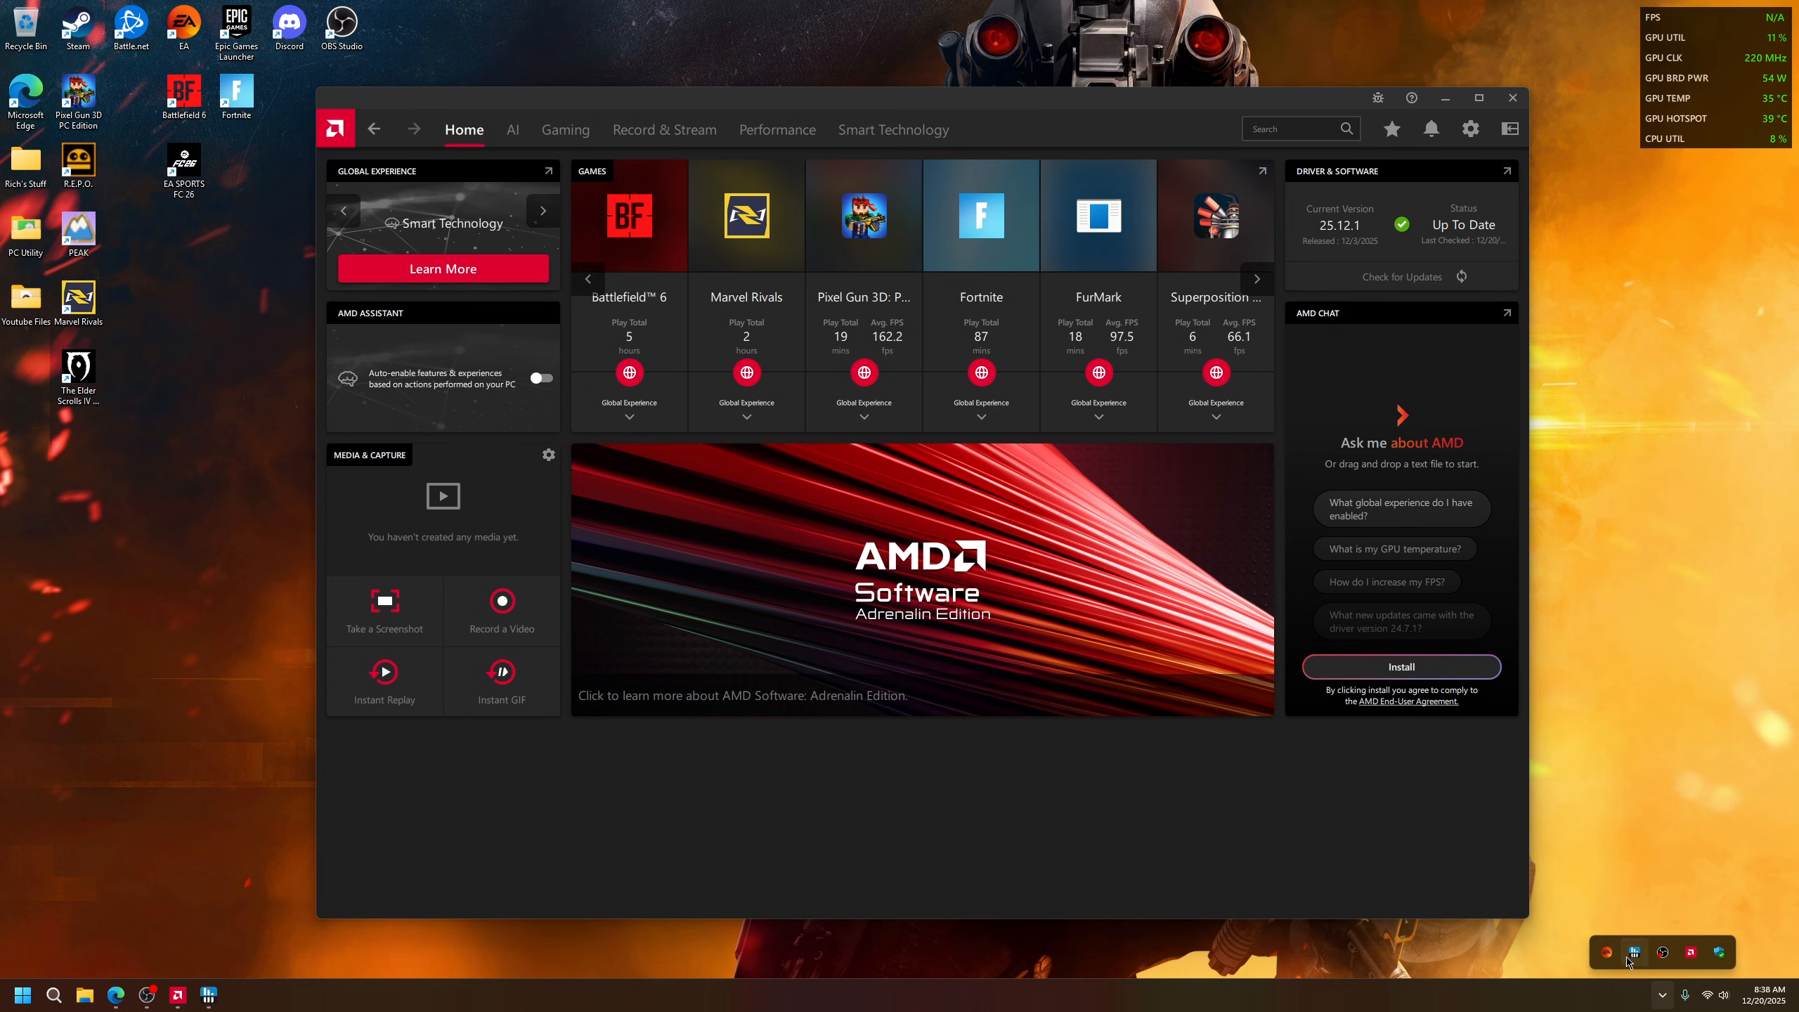
click(1634, 955)
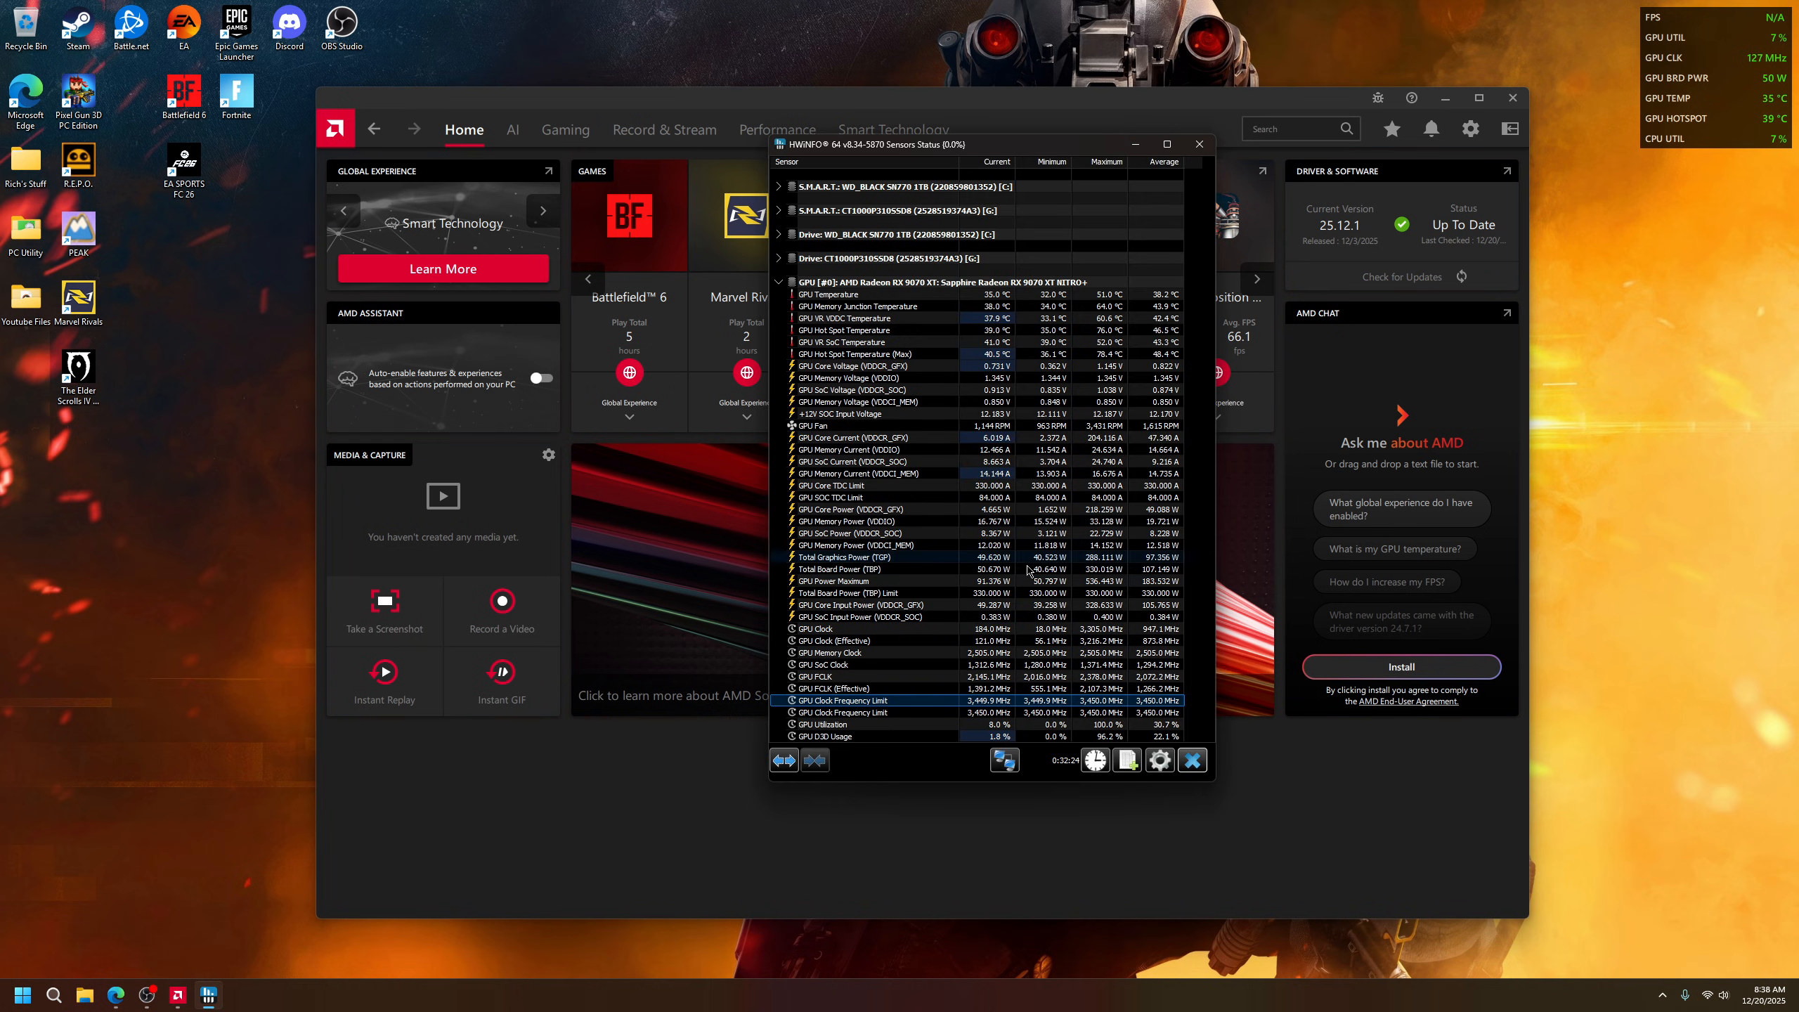
scroll(1027, 571, down, 2)
scroll(1012, 576, down, 3)
scroll(984, 584, down, 3)
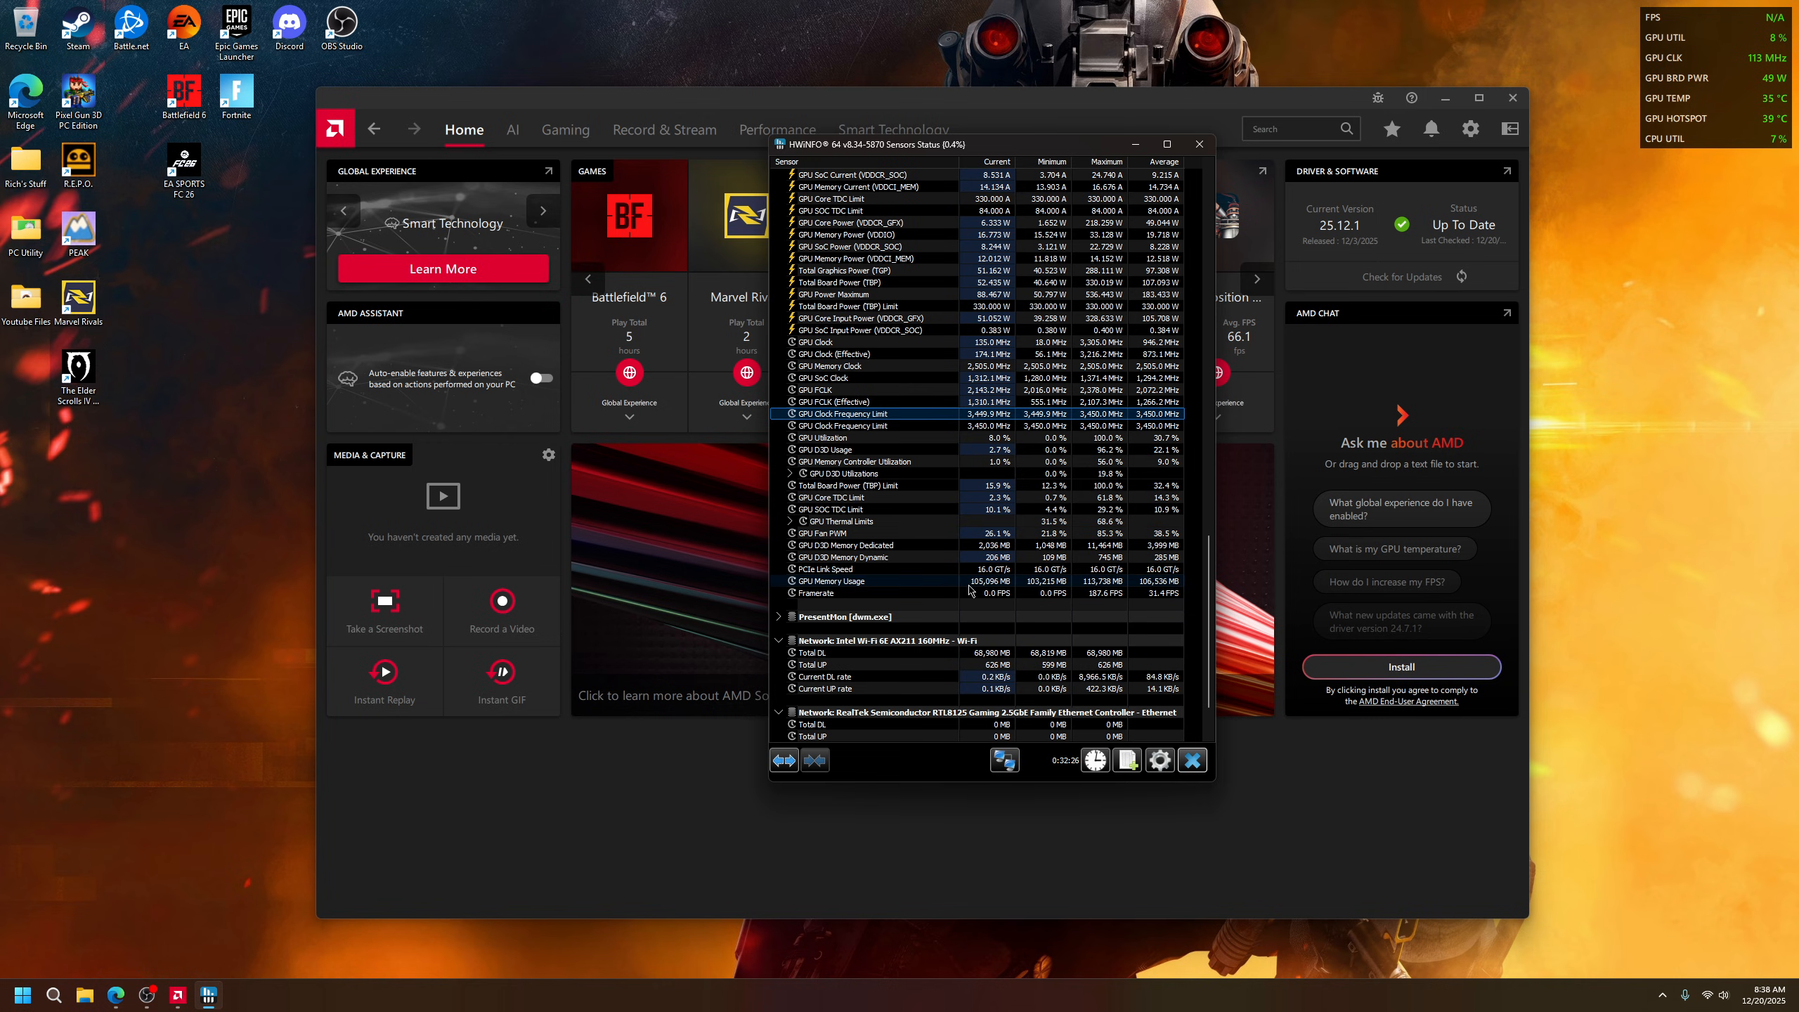
scroll(984, 598, up, 3)
scroll(1041, 633, up, 4)
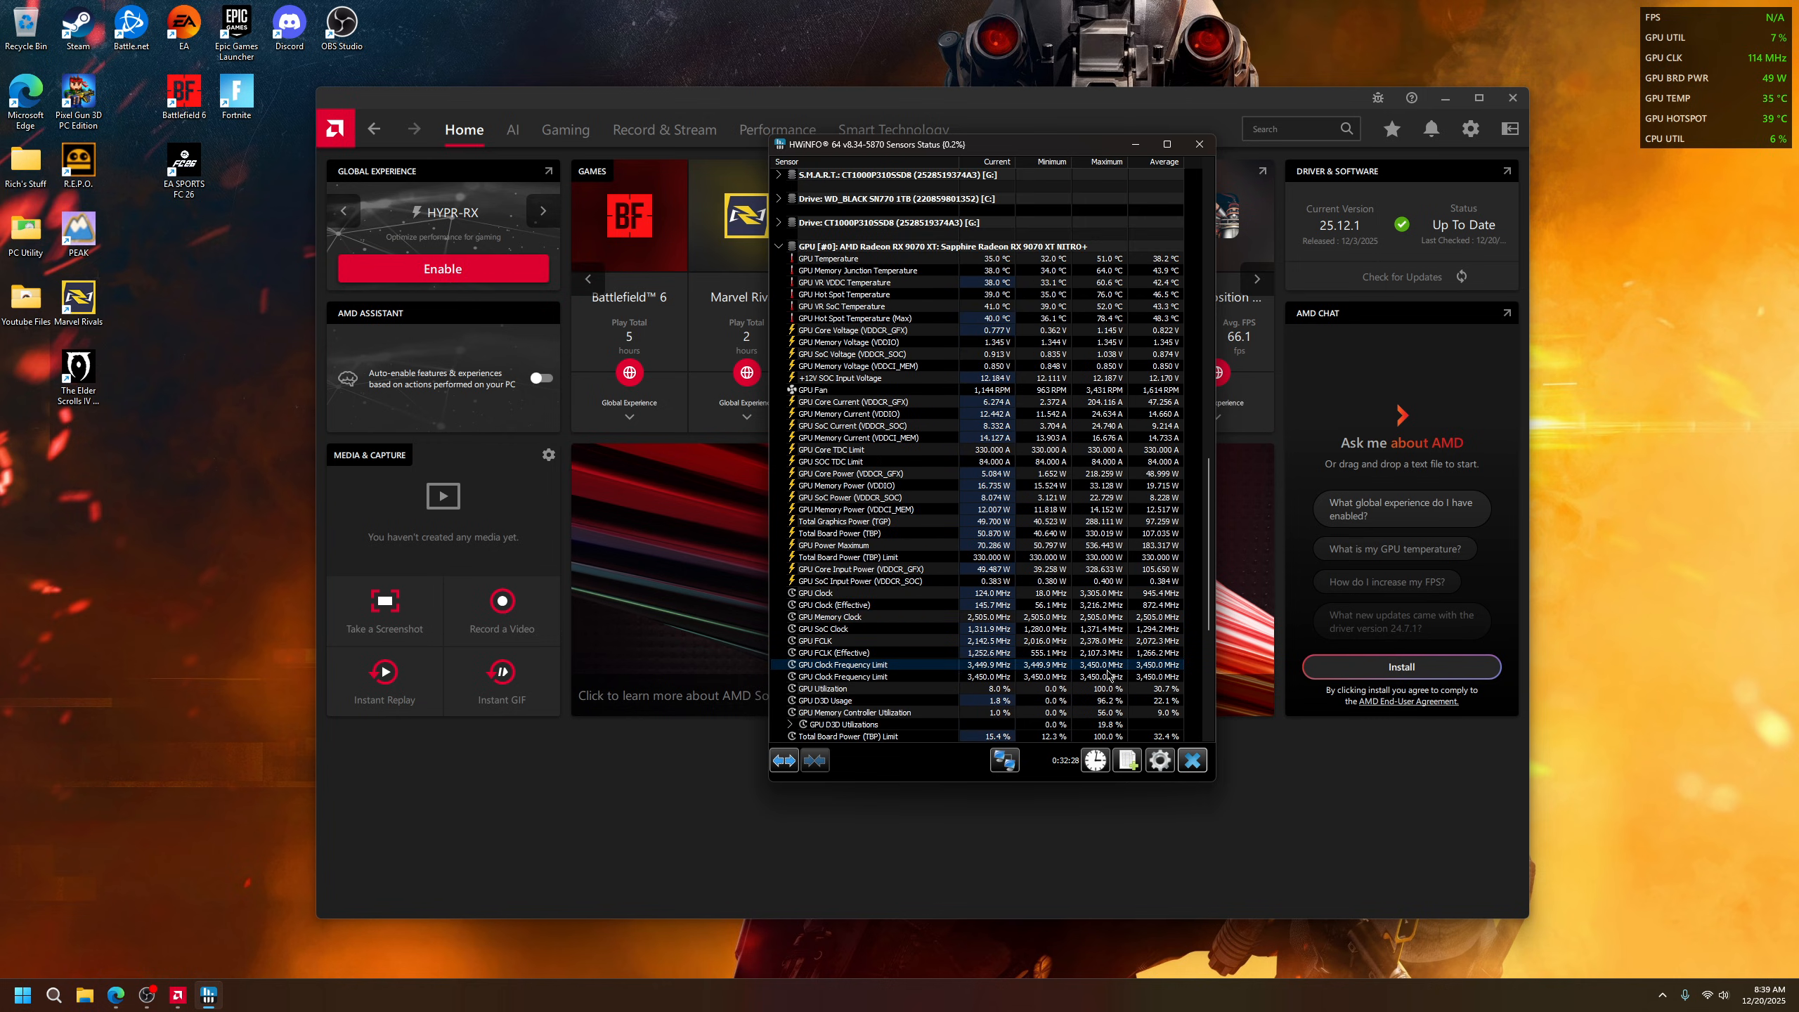
scroll(1109, 661, up, 3)
scroll(1105, 644, up, 4)
scroll(1103, 633, up, 5)
scroll(1099, 613, up, 3)
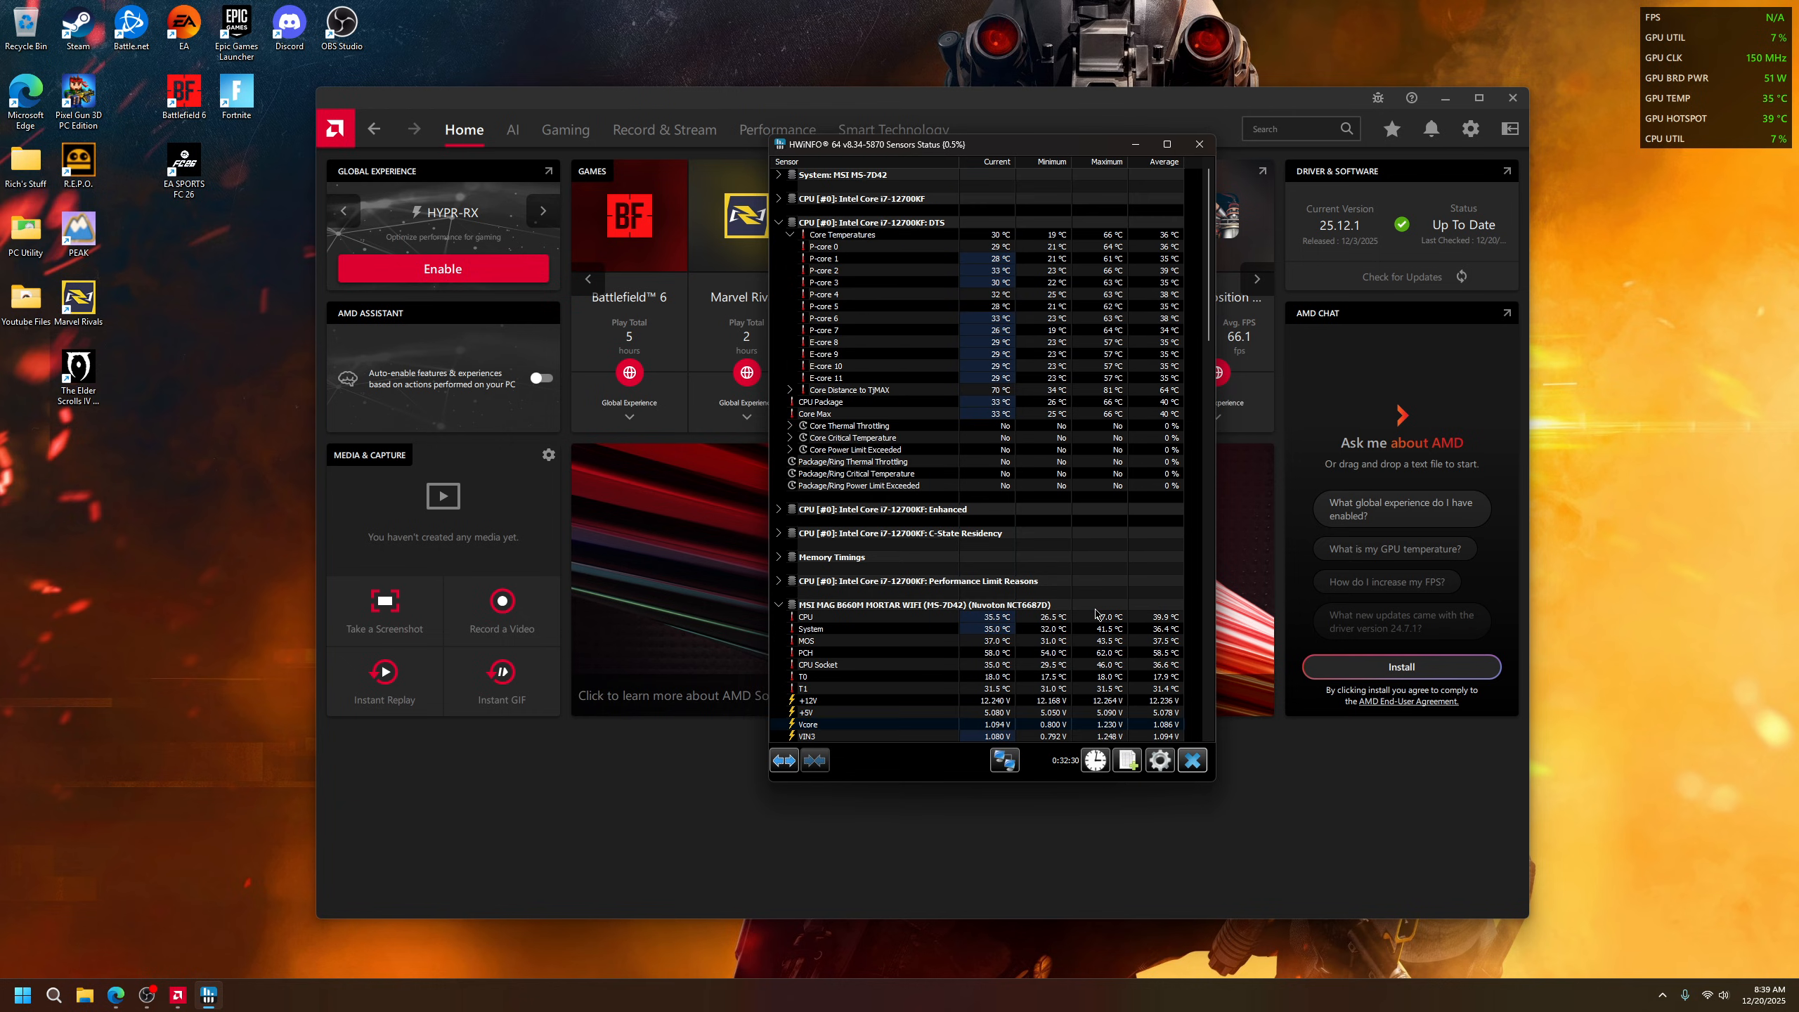
scroll(1098, 590, down, 7)
scroll(1098, 548, down, 10)
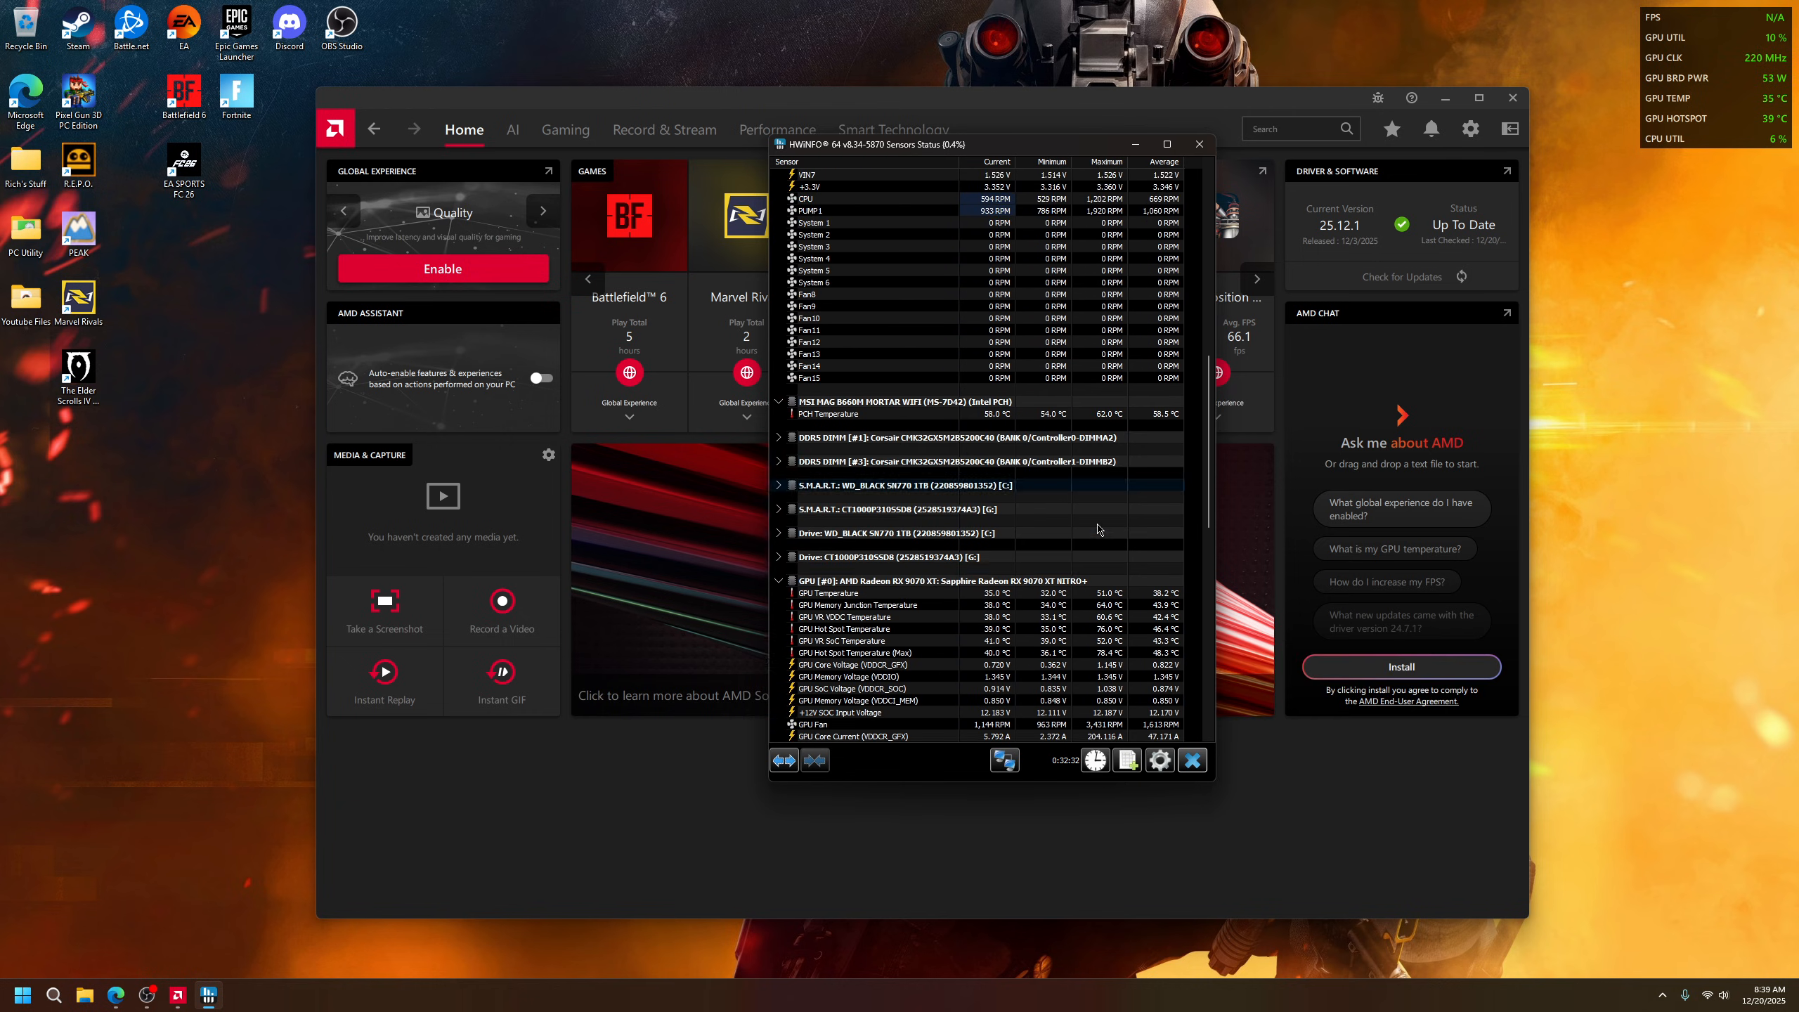
scroll(1099, 542, down, 7)
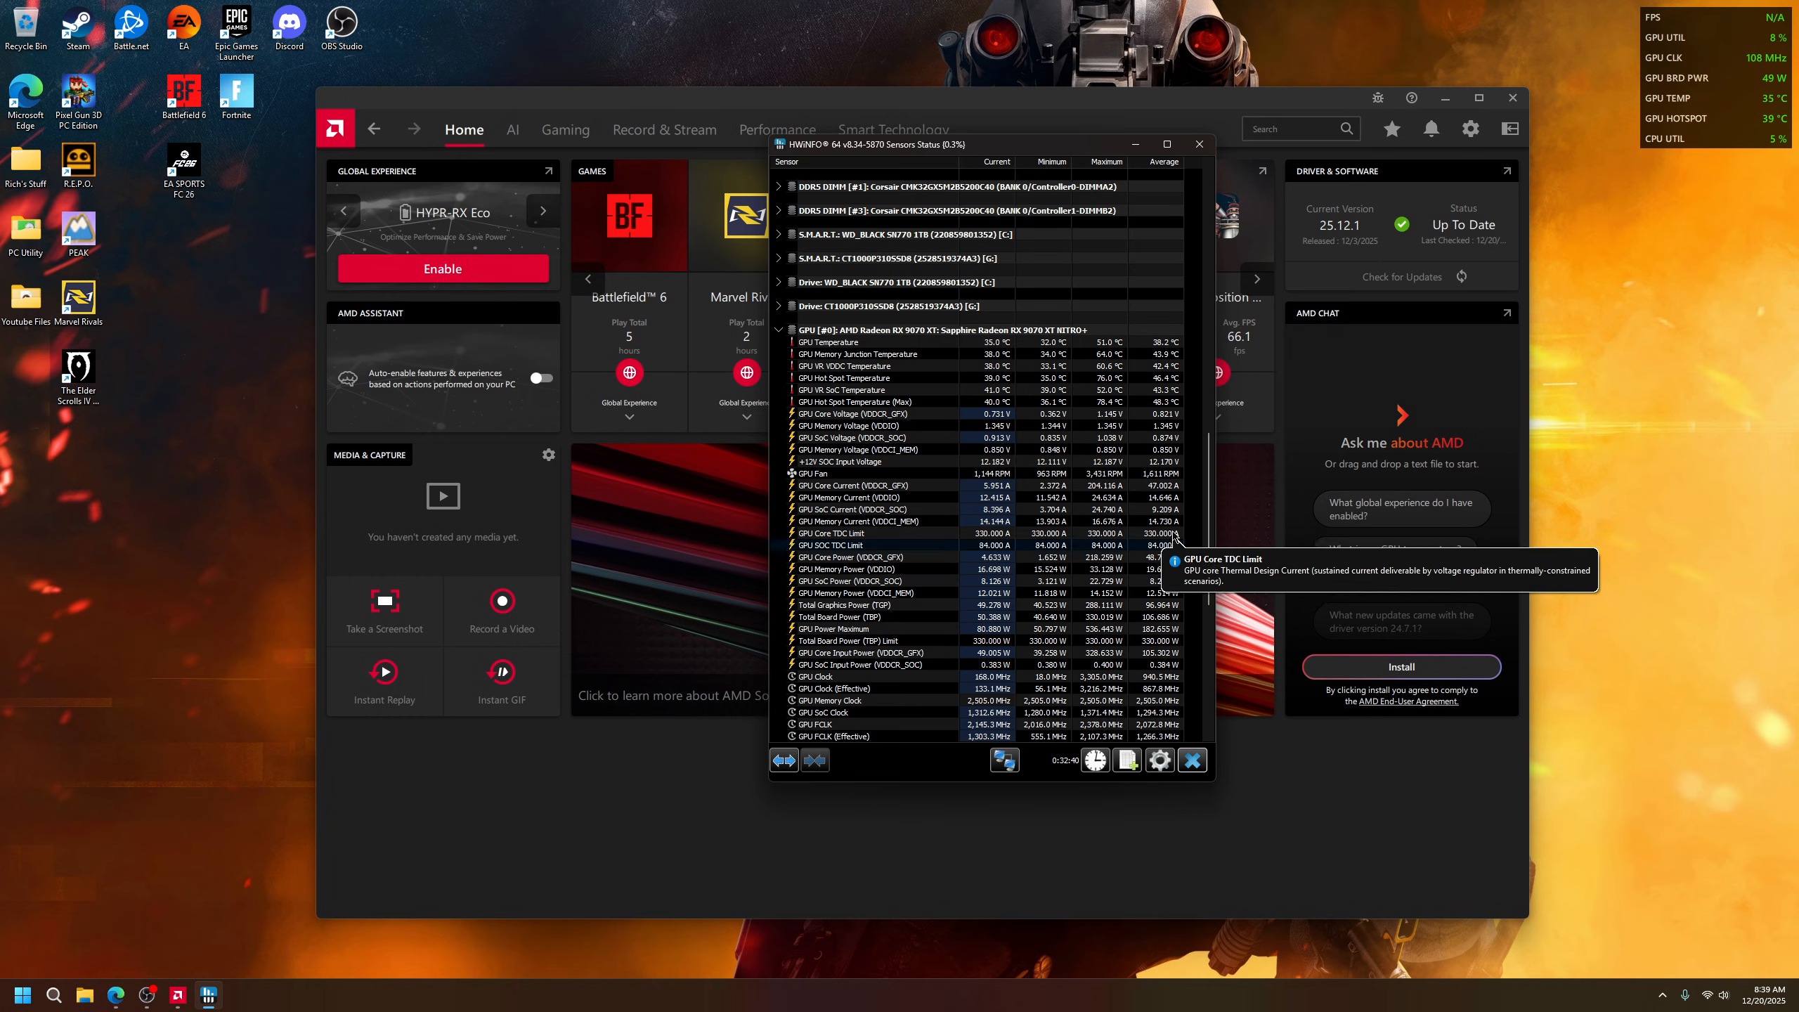
scroll(1167, 562, down, 2)
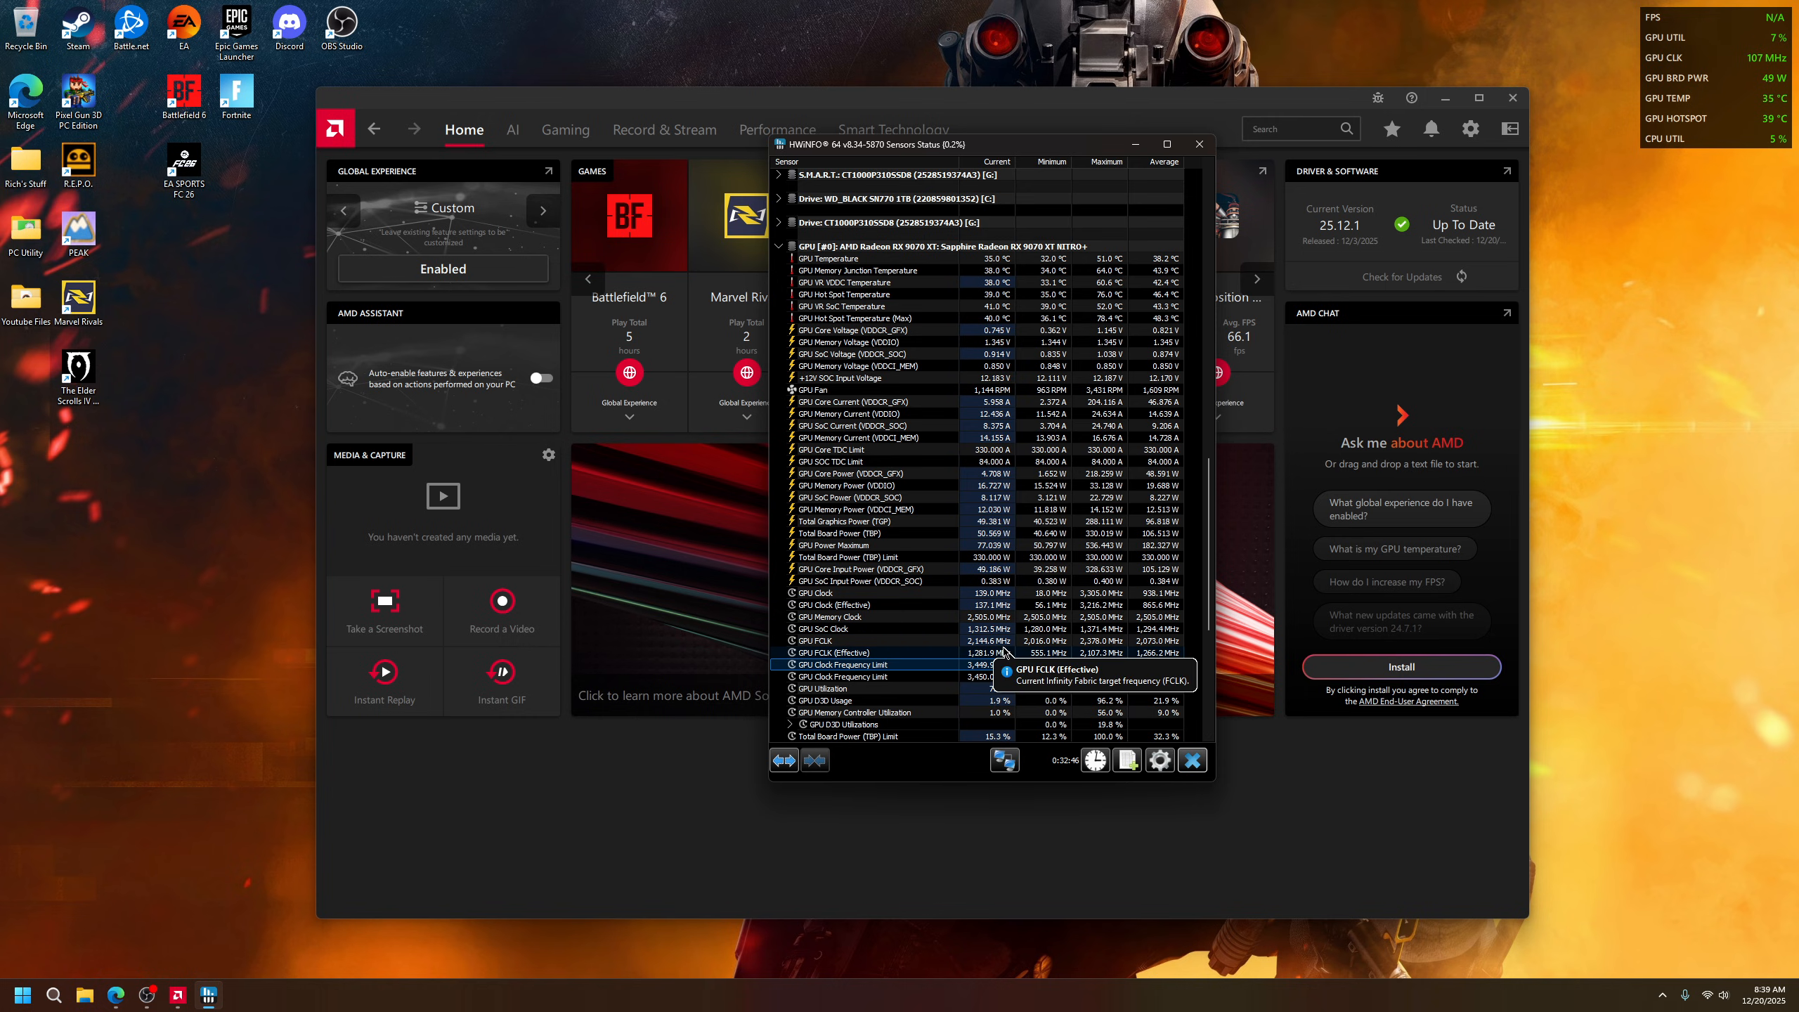
drag(1057, 149, 971, 180)
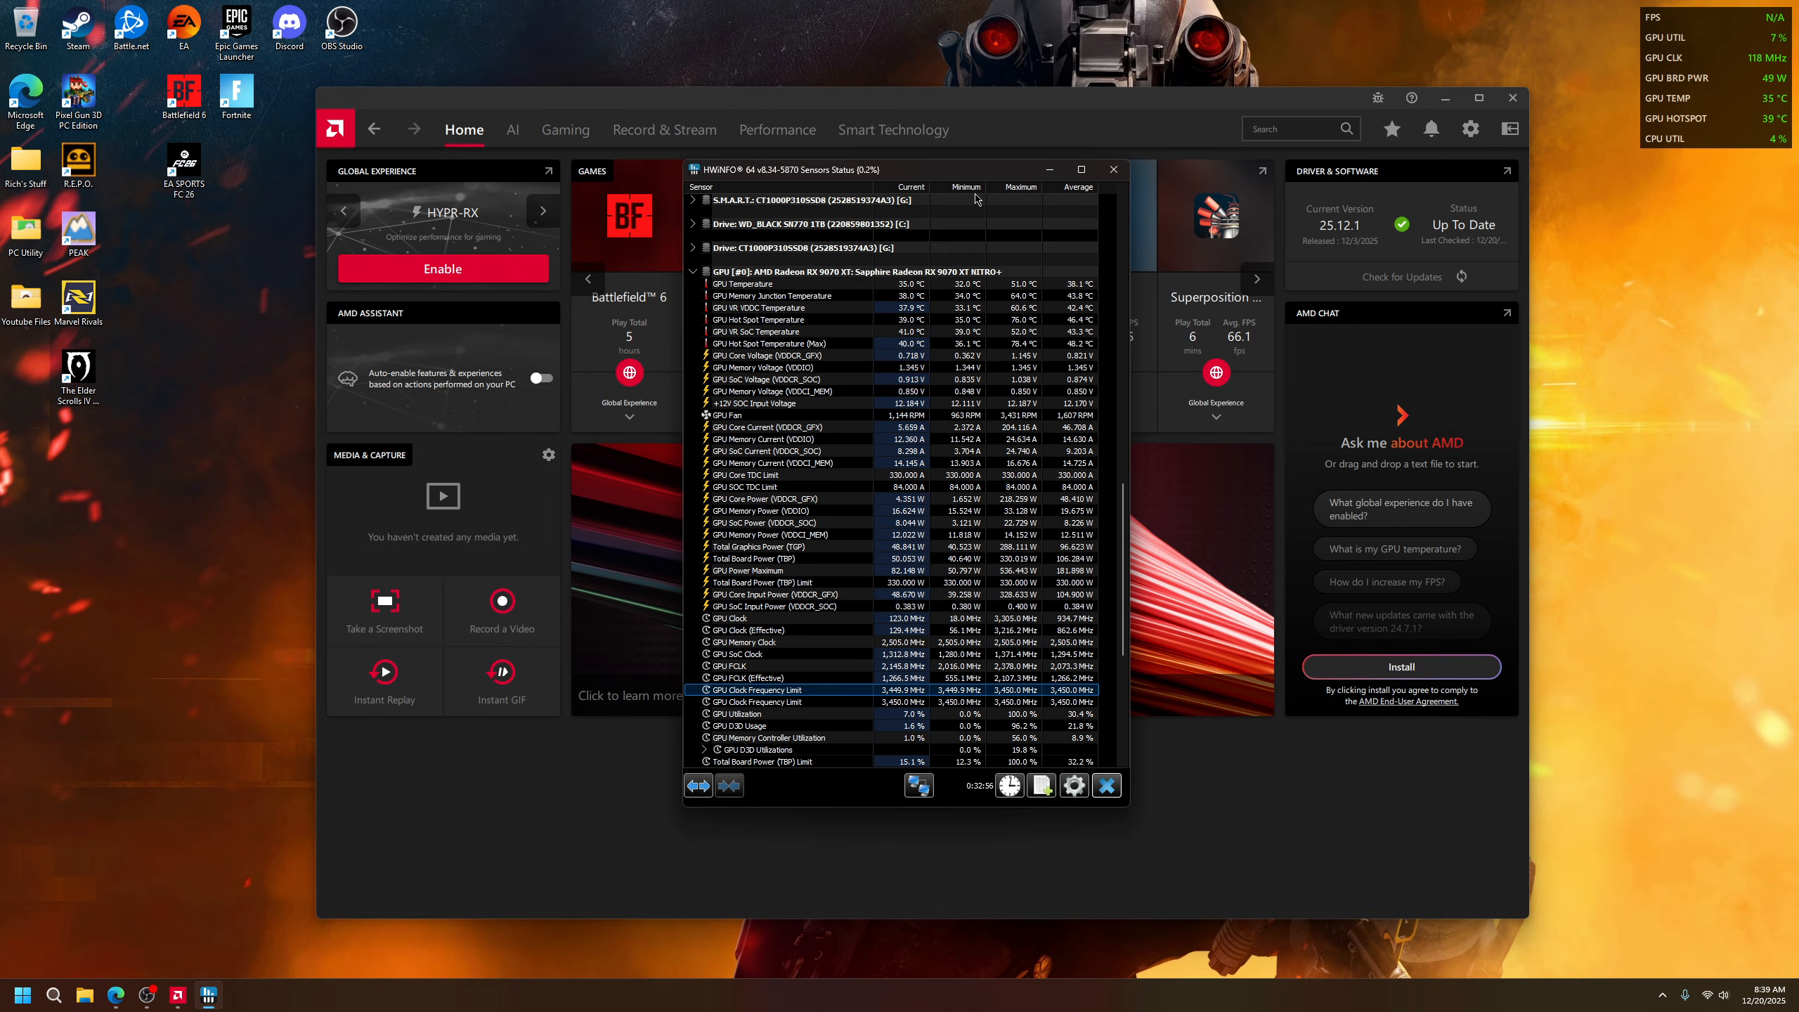
drag(982, 175, 981, 182)
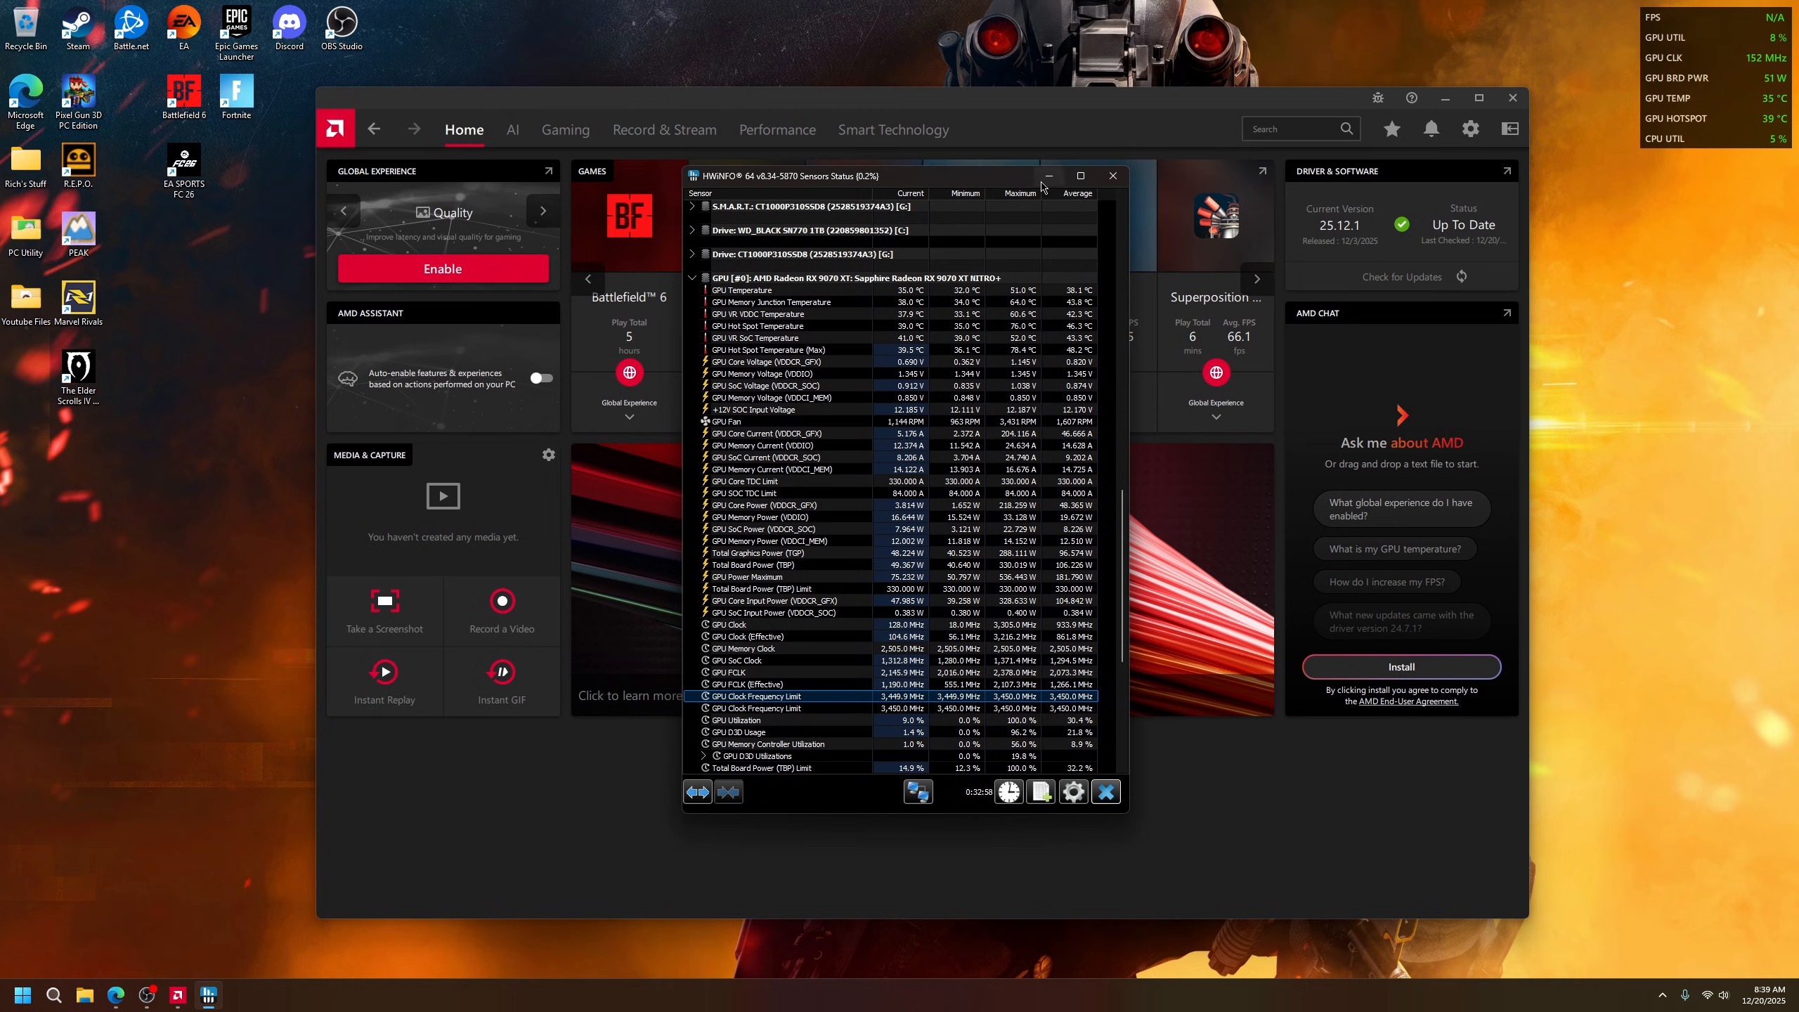
Run Check for Updates on the Home page, confirming driver 25.12.1 is current.
click(1234, 118)
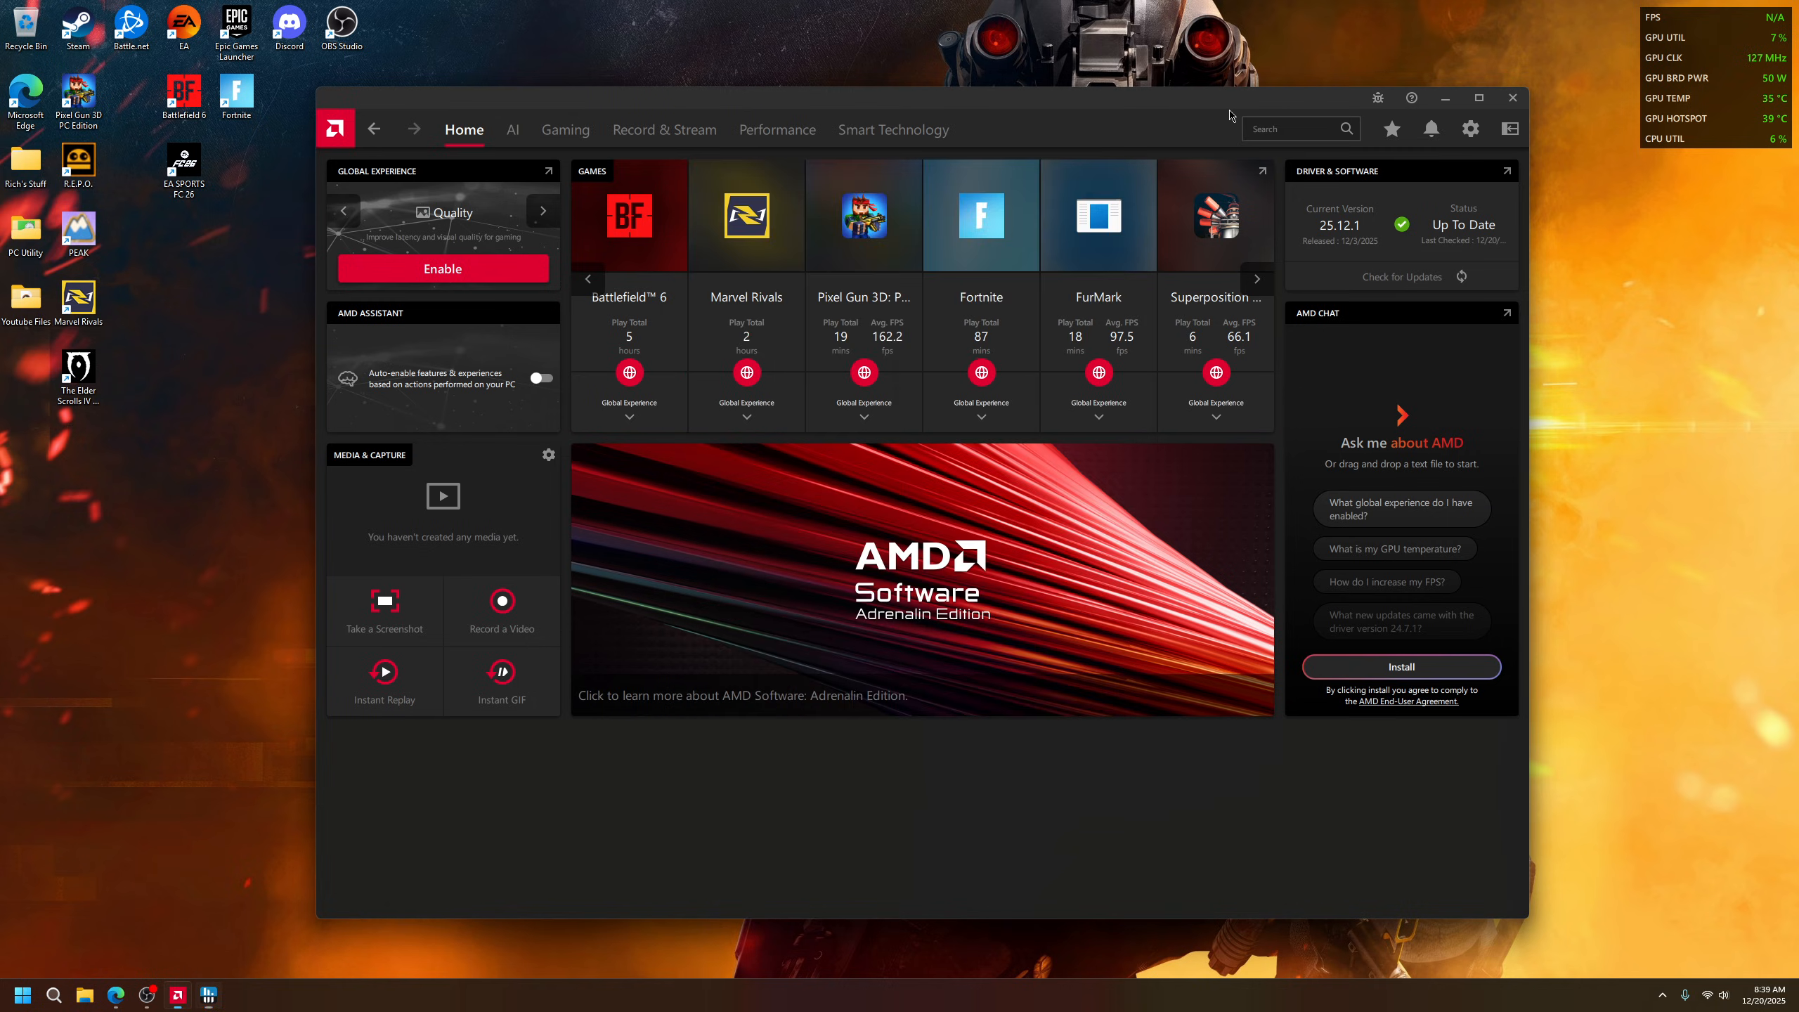
click(1463, 276)
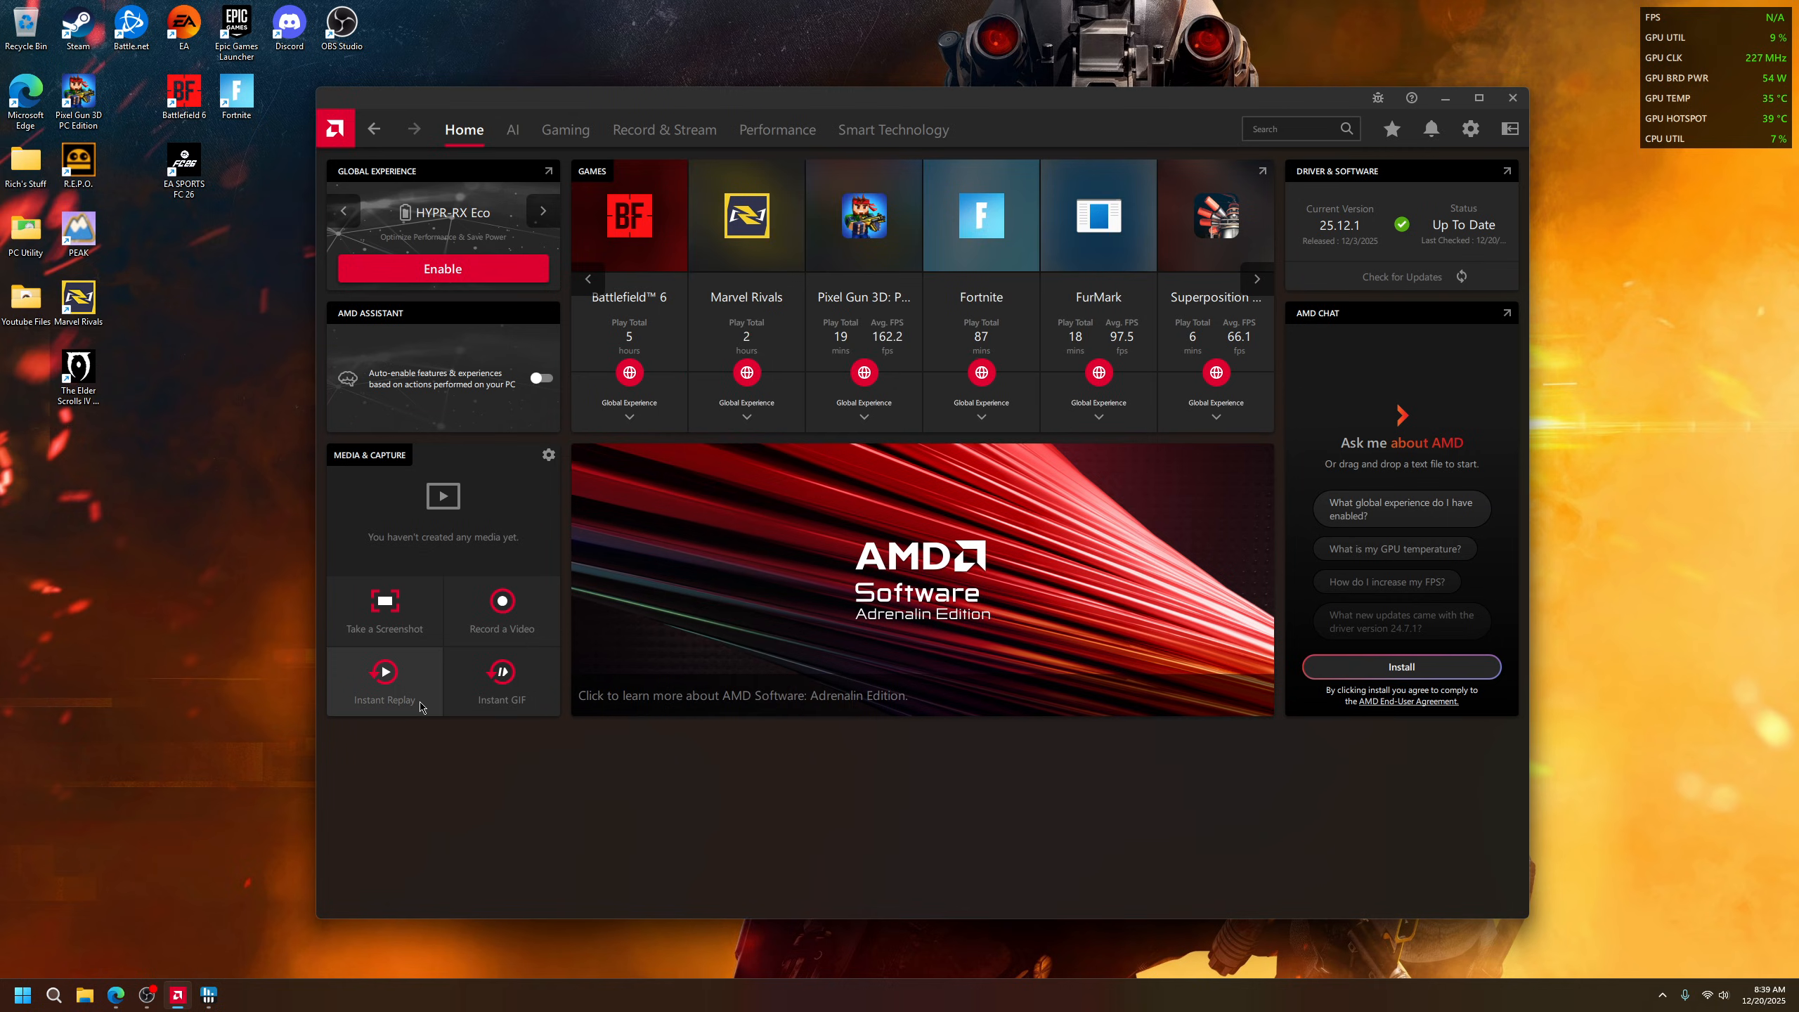